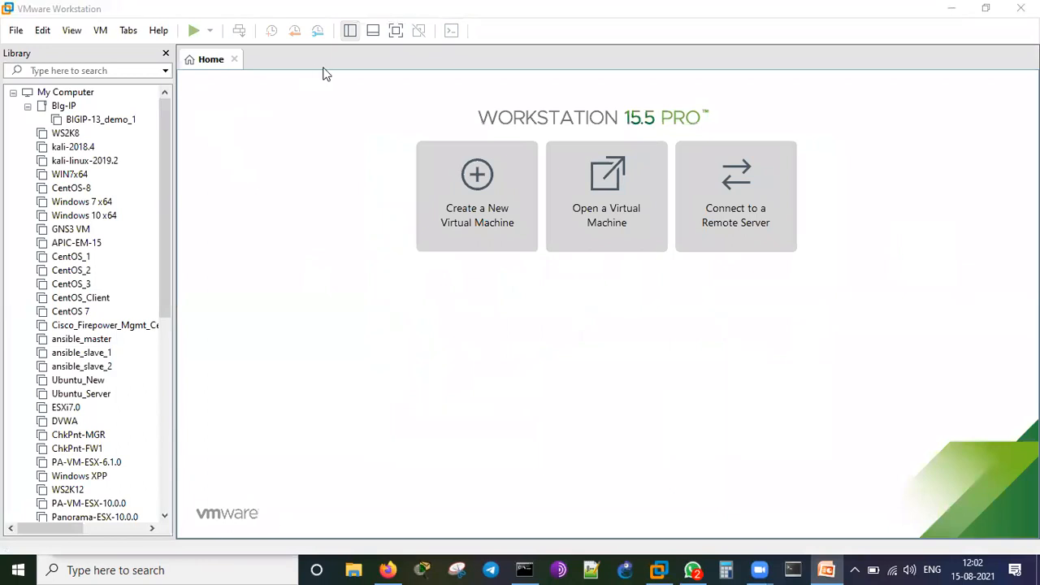
Open the FortiADC-vm-64-hw7-2 VM summary and hide the Library sidebar to widen it.
scroll(132, 429, down, 9)
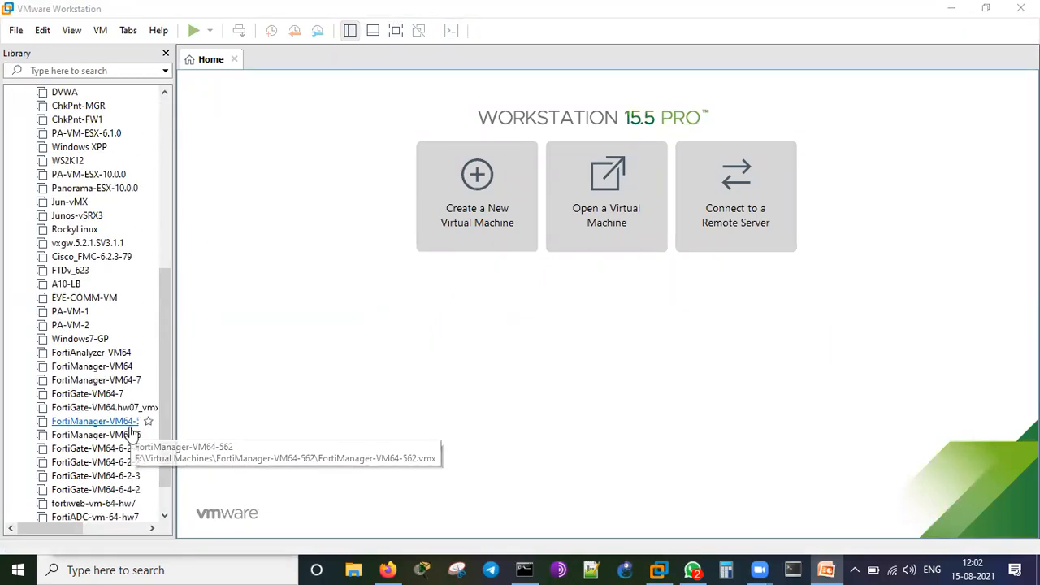
click(114, 489)
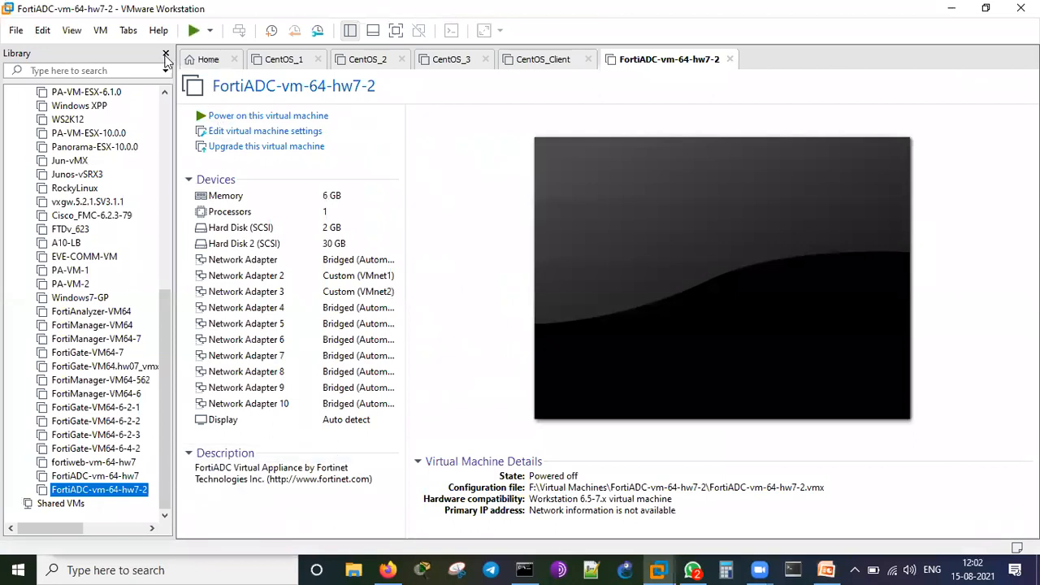
click(354, 33)
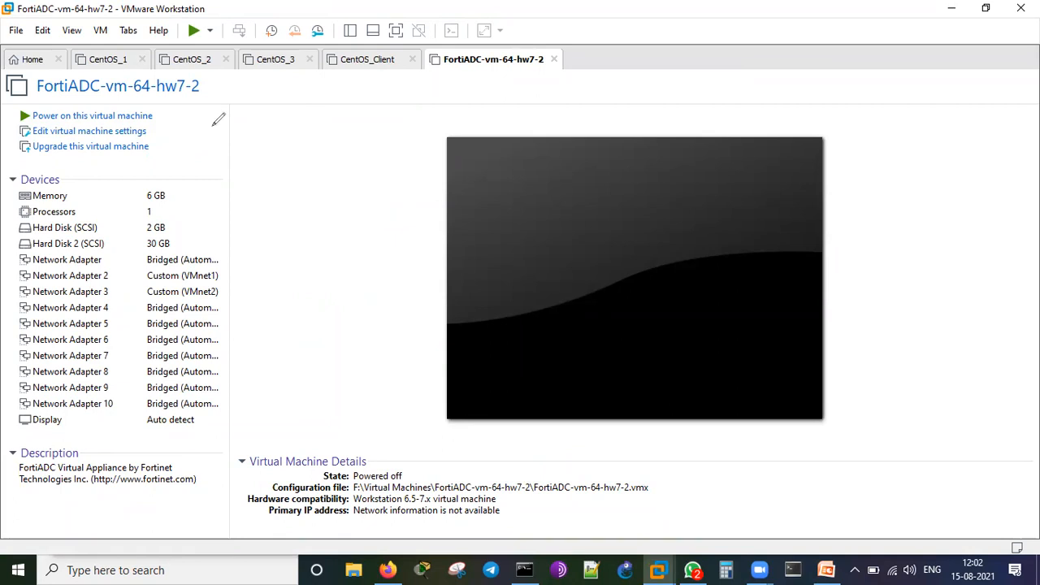
click(213, 125)
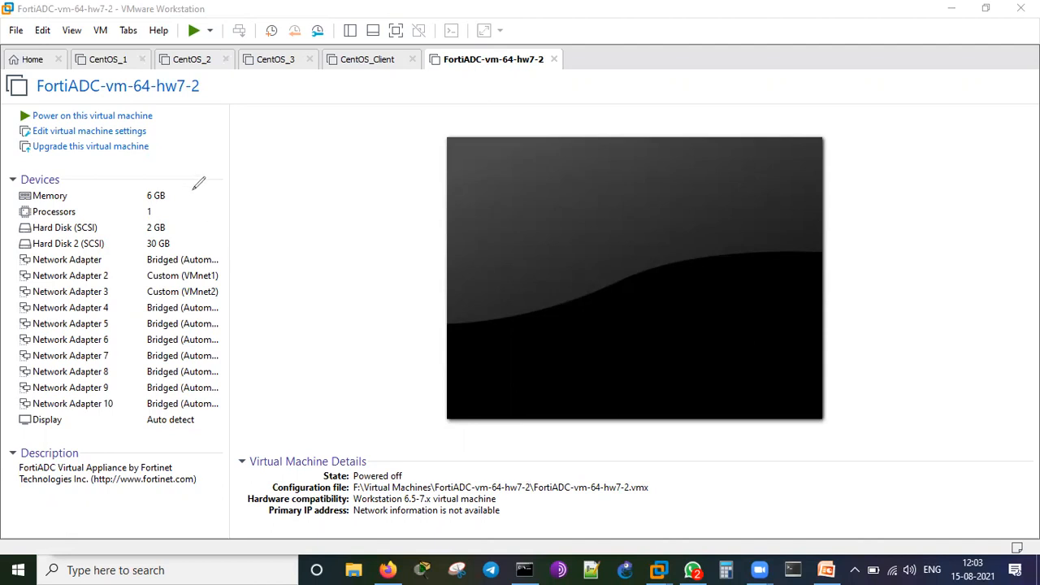
drag(174, 189, 196, 183)
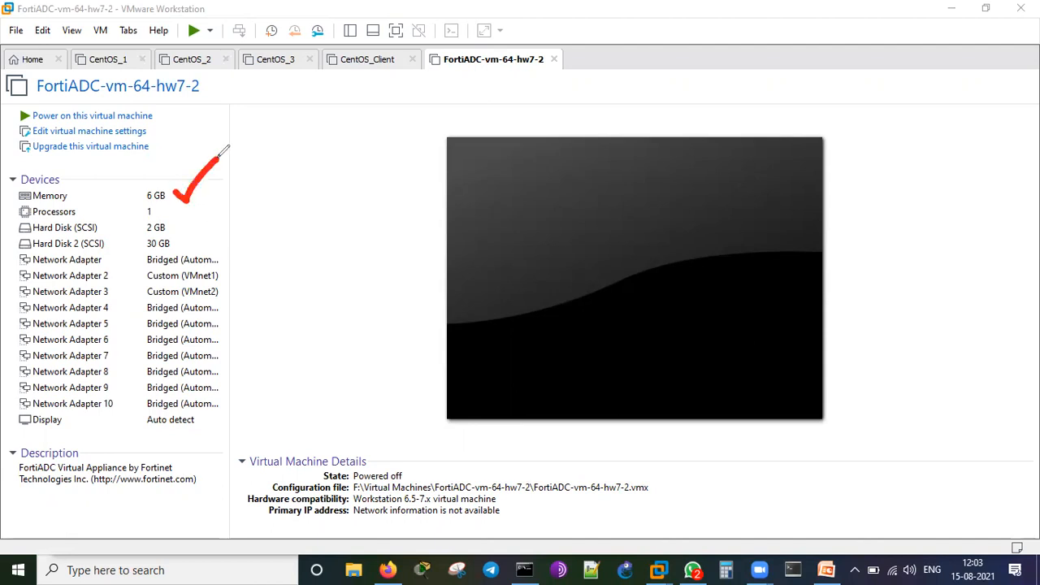
mouse_move(153, 212)
mouse_down()
mouse_move(236, 210)
mouse_move(233, 221)
mouse_up()
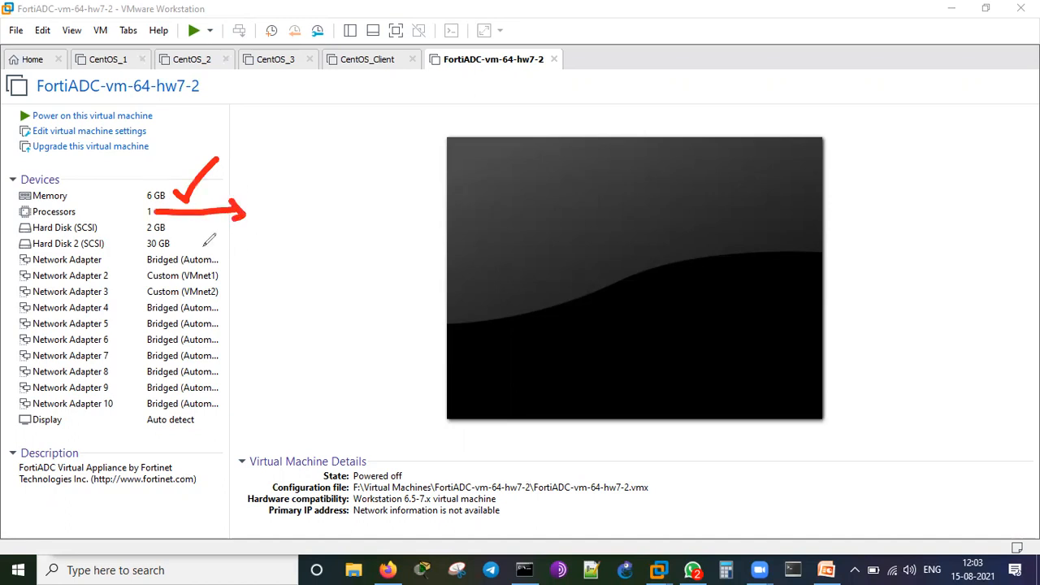
click(172, 228)
click(173, 244)
mouse_move(258, 230)
mouse_down()
mouse_move(280, 248)
mouse_move(266, 294)
mouse_up()
mouse_move(303, 213)
mouse_down()
mouse_move(325, 272)
mouse_move(366, 266)
mouse_up()
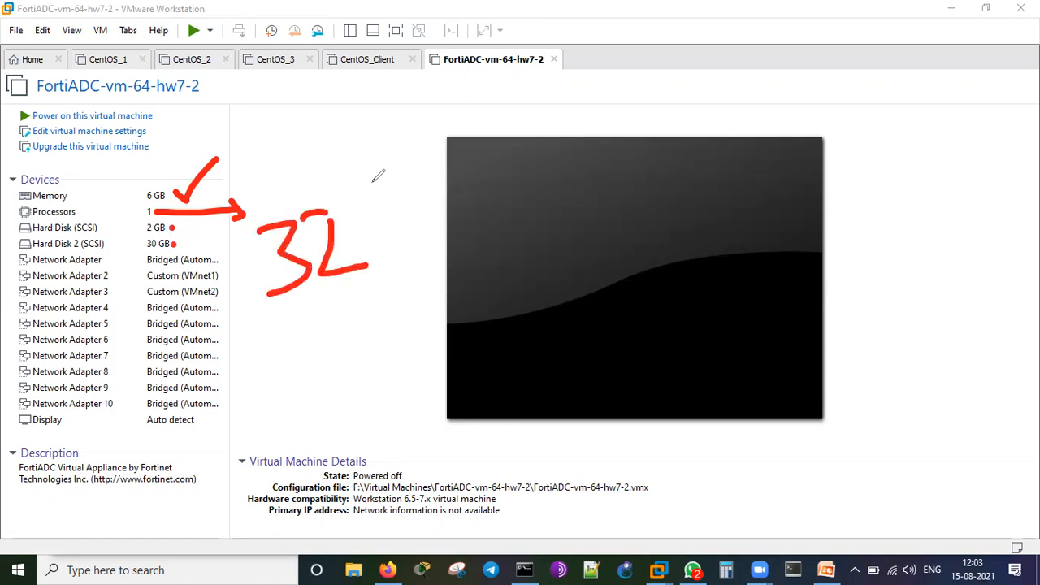
drag(372, 182, 398, 261)
mouse_move(406, 198)
mouse_down()
mouse_move(415, 235)
mouse_move(431, 227)
mouse_move(419, 238)
mouse_up()
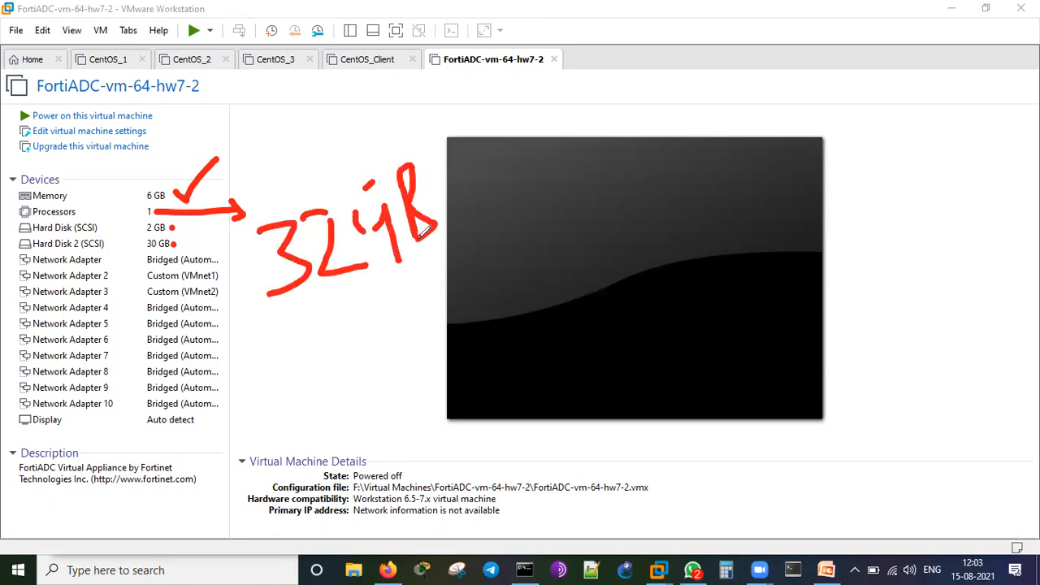
mouse_move(235, 253)
mouse_down()
mouse_move(233, 429)
mouse_move(247, 406)
mouse_up()
mouse_move(234, 250)
mouse_down()
mouse_move(221, 270)
mouse_move(257, 273)
mouse_up()
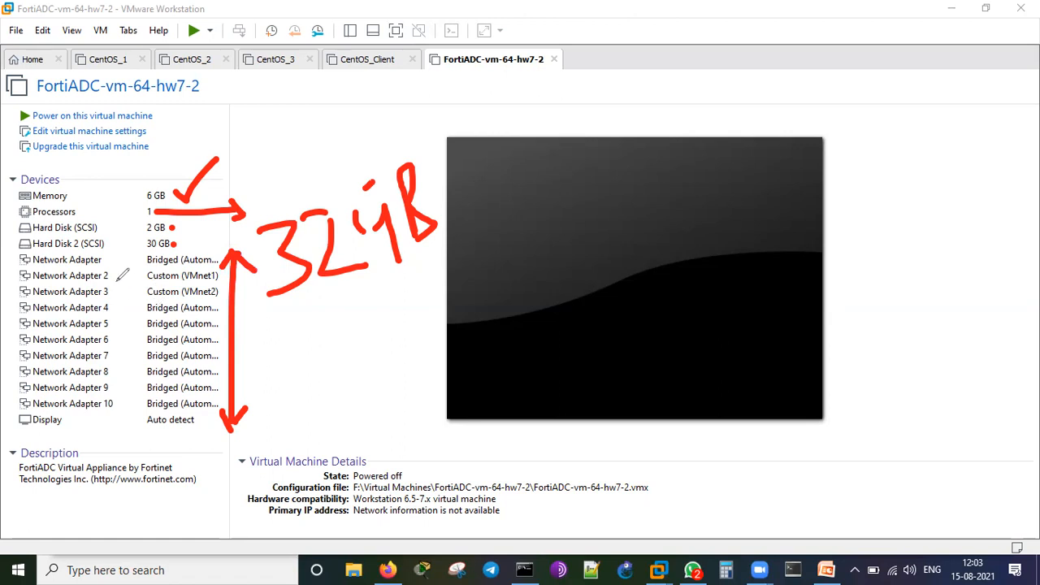
mouse_move(117, 266)
mouse_down()
mouse_move(133, 263)
mouse_move(126, 291)
mouse_move(137, 282)
mouse_move(122, 311)
mouse_up()
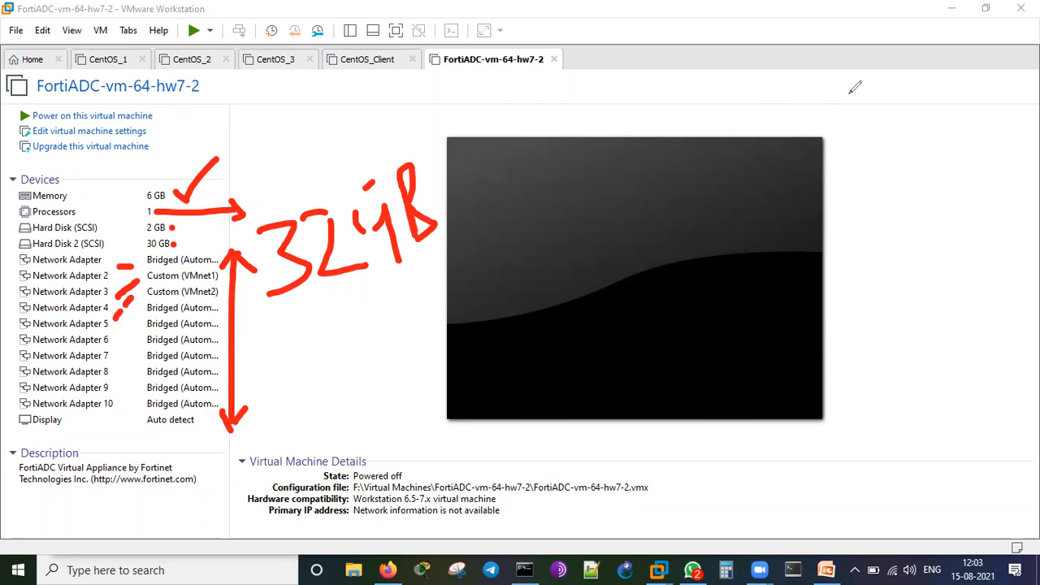
key(e)
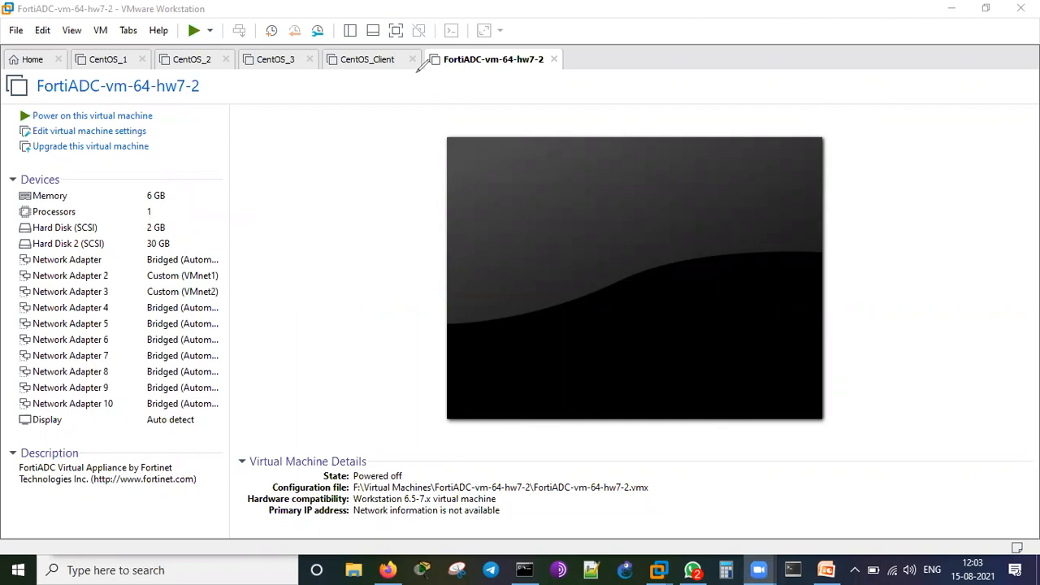
Power on the FortiADC VM, then CentOS_1, CentOS_2 and CentOS_Client.
click(126, 119)
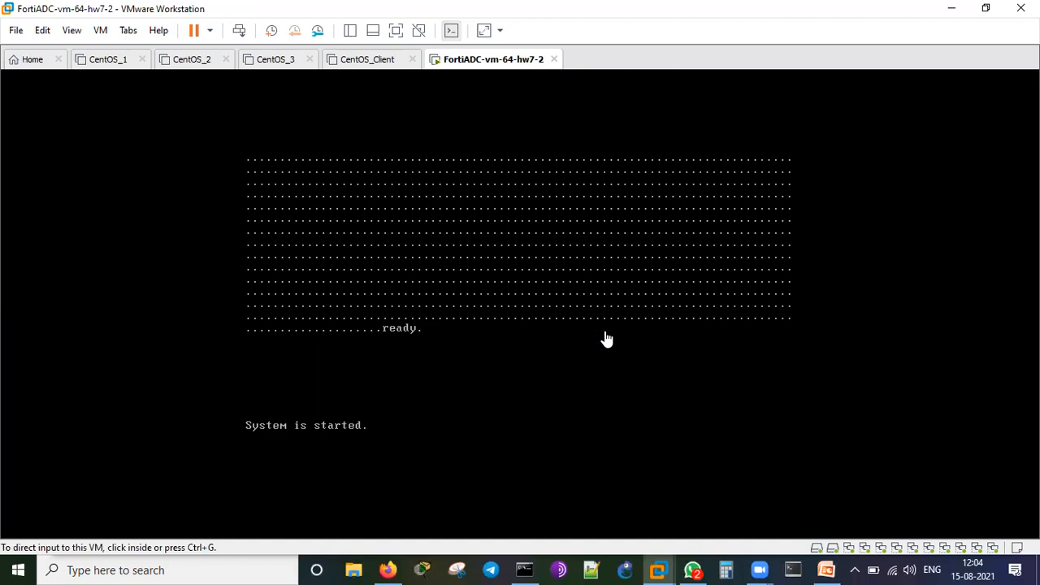
click(108, 60)
click(88, 117)
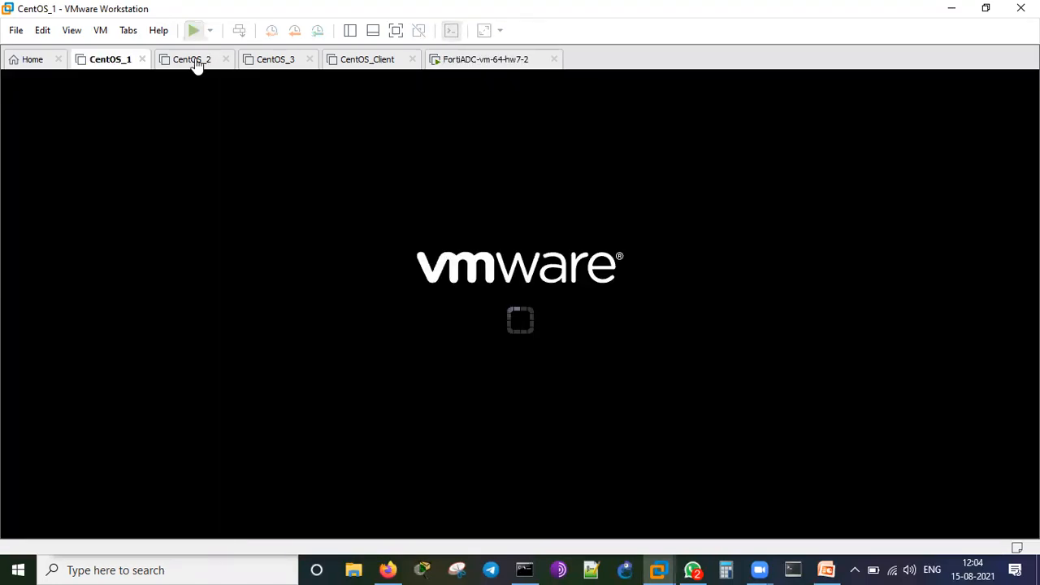
click(194, 60)
click(124, 117)
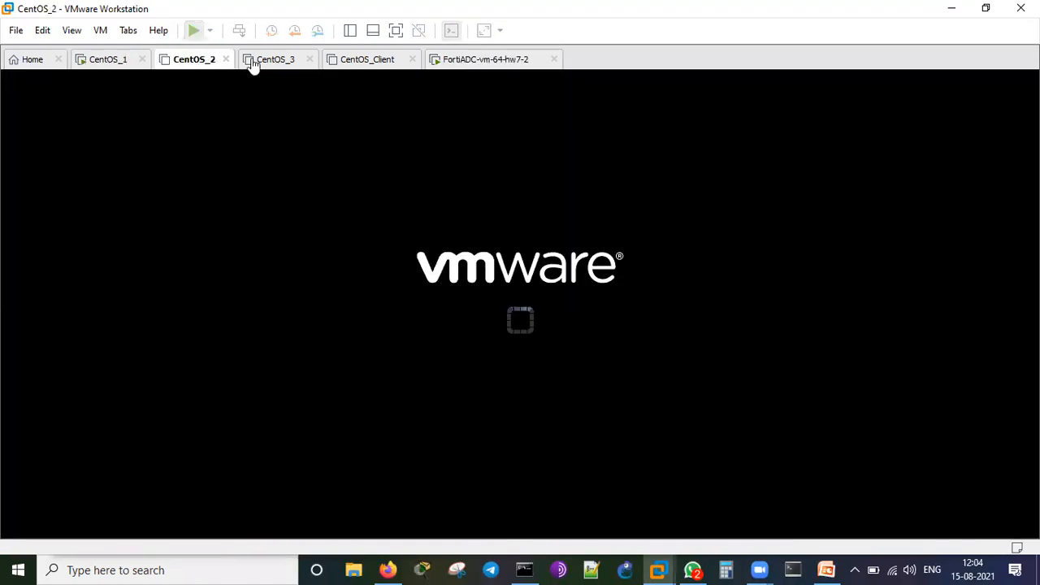
click(258, 60)
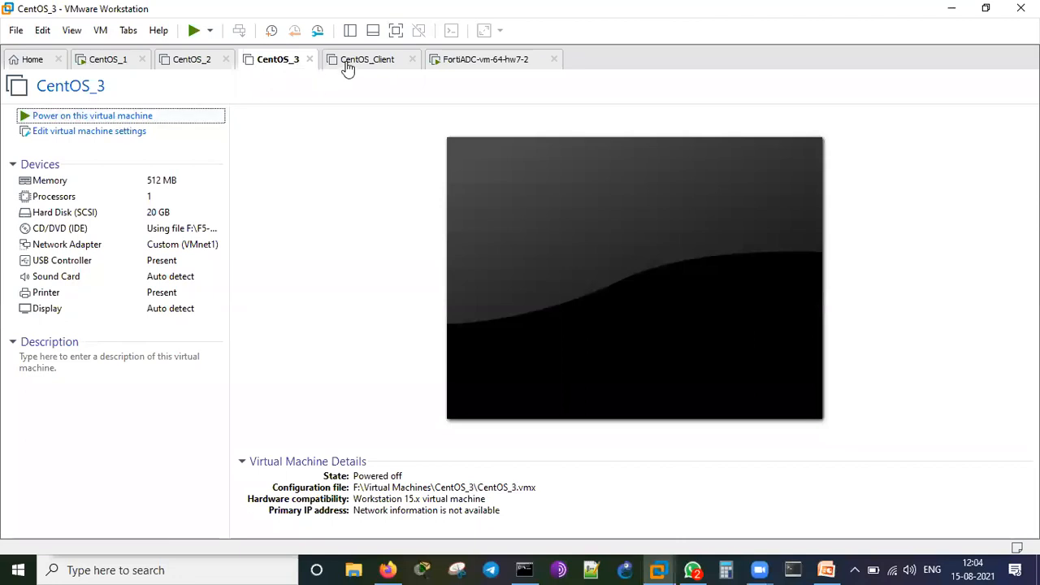
click(349, 65)
click(114, 116)
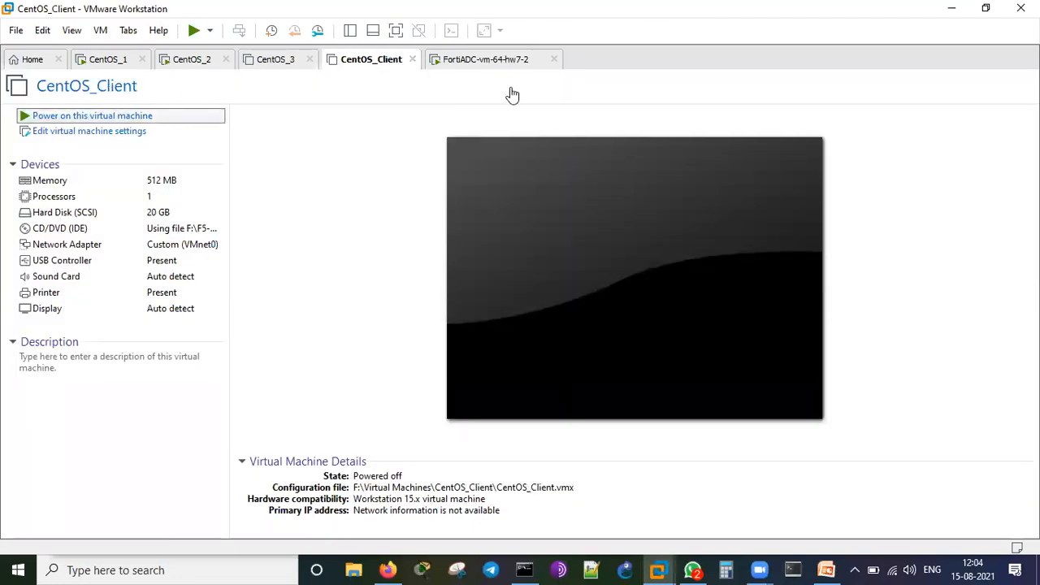
click(468, 63)
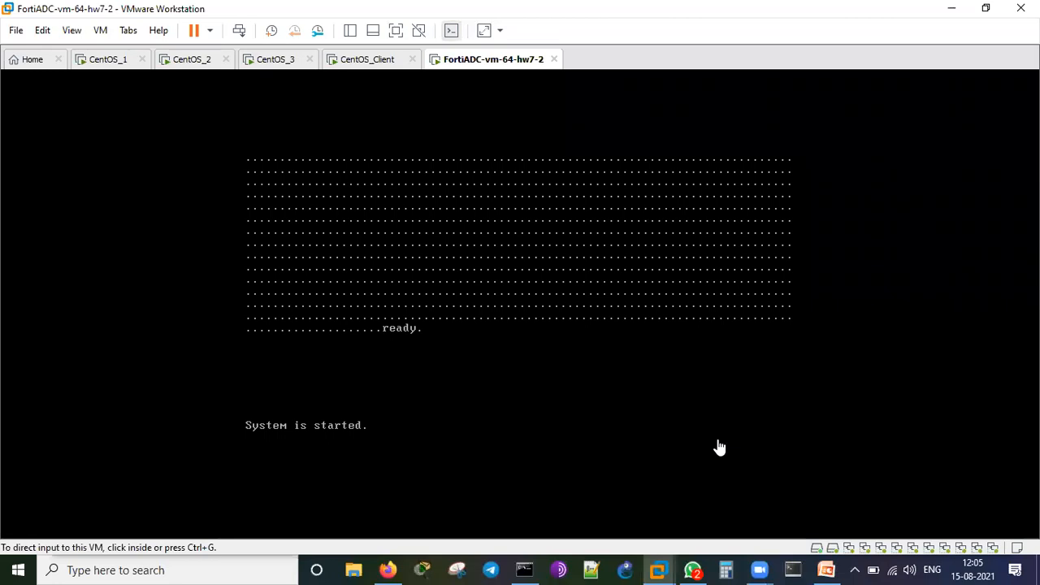
Check the boot progress of each CentOS VM and return to the FortiADC console.
click(112, 63)
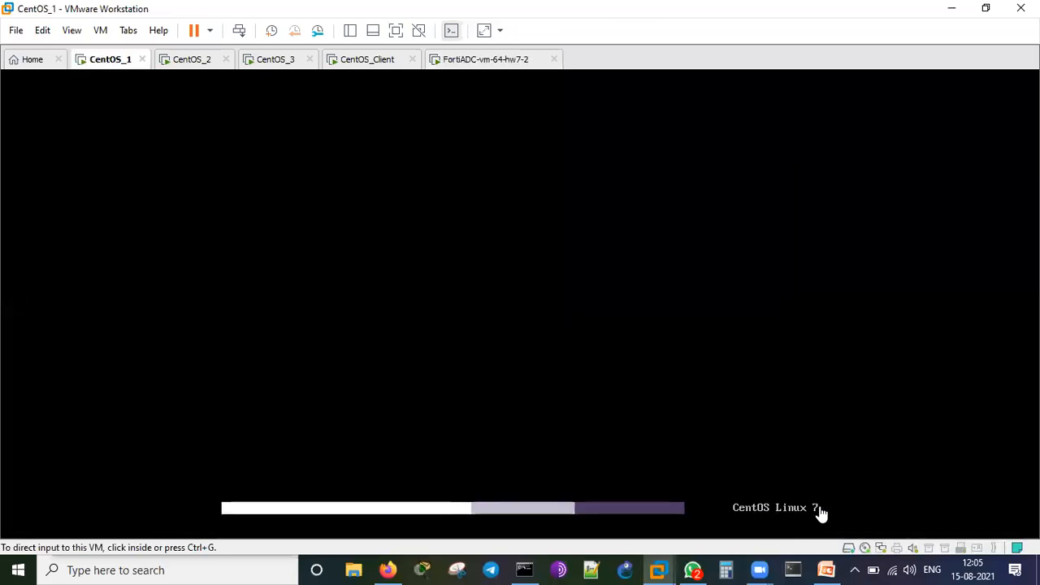
click(188, 60)
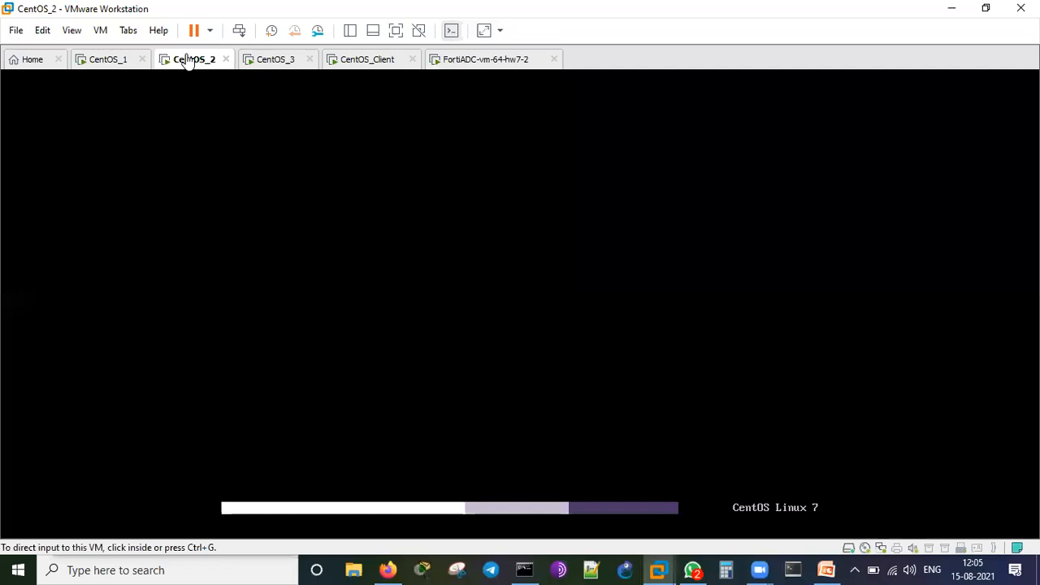
click(265, 62)
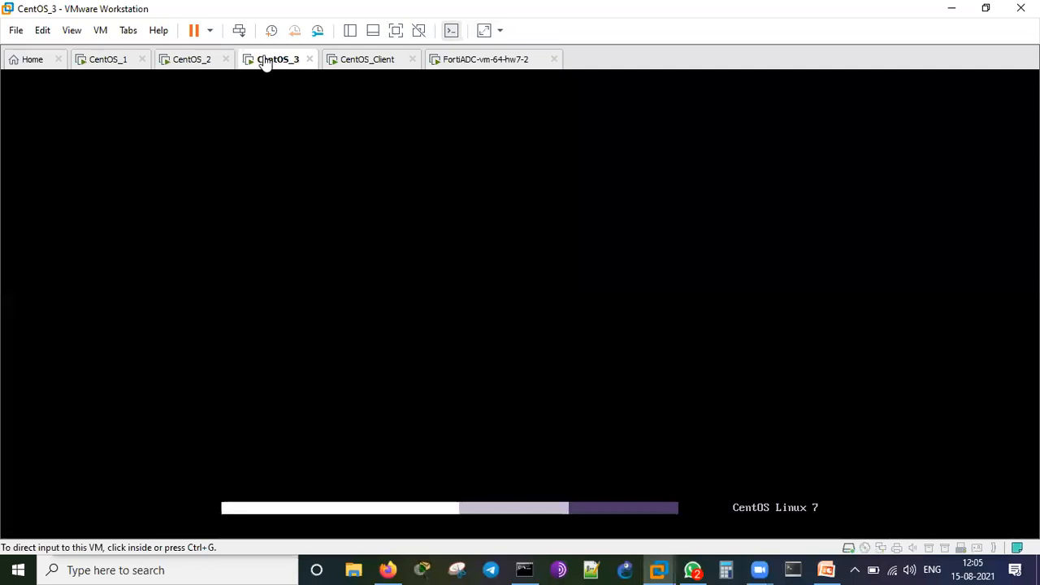
click(366, 62)
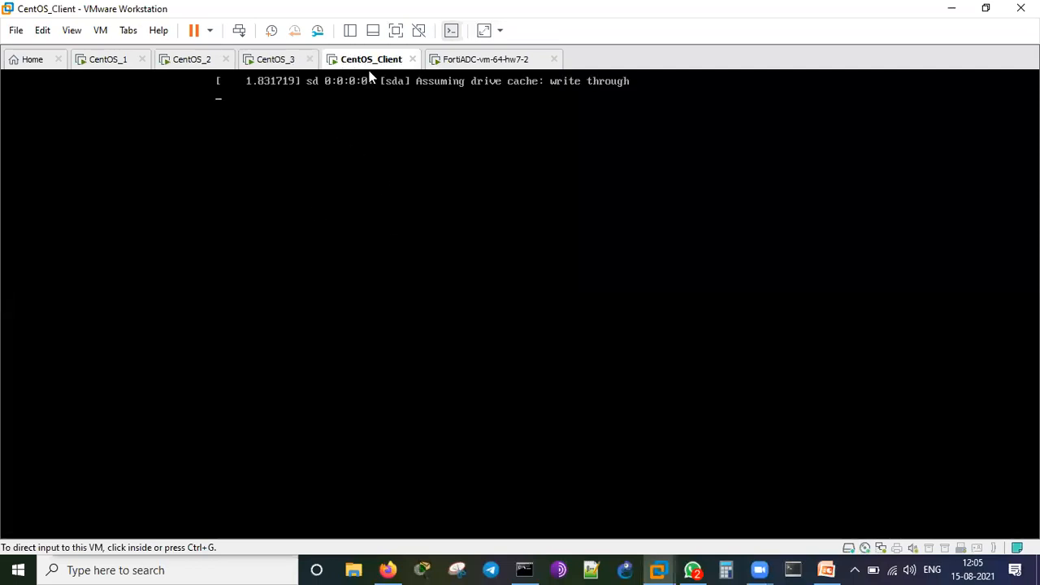
click(488, 63)
Log in to the FortiADC console as admin with the account password.
click(573, 441)
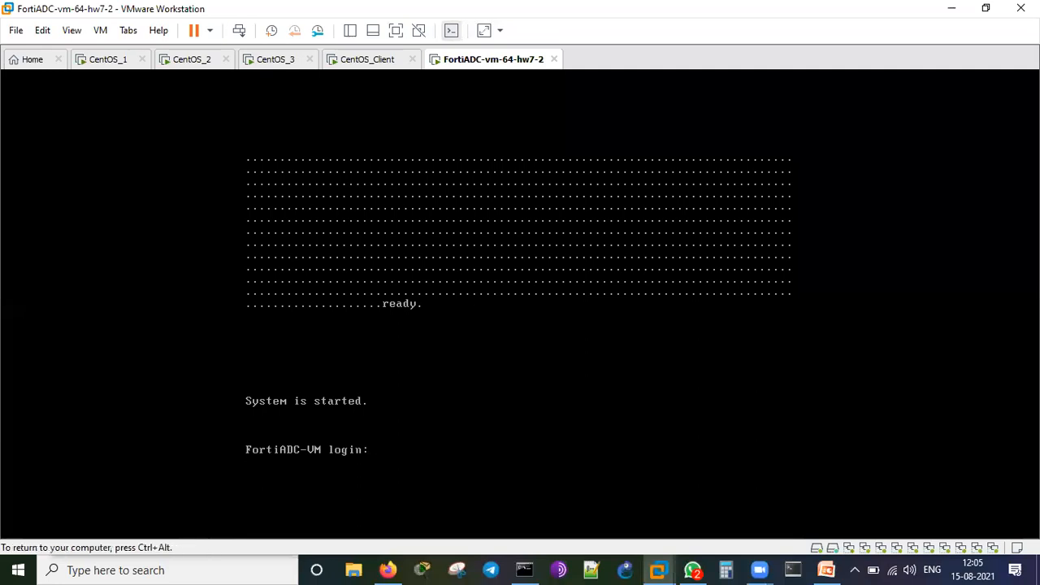
text(admin)
key(Return)
text(*****)
key(Return)
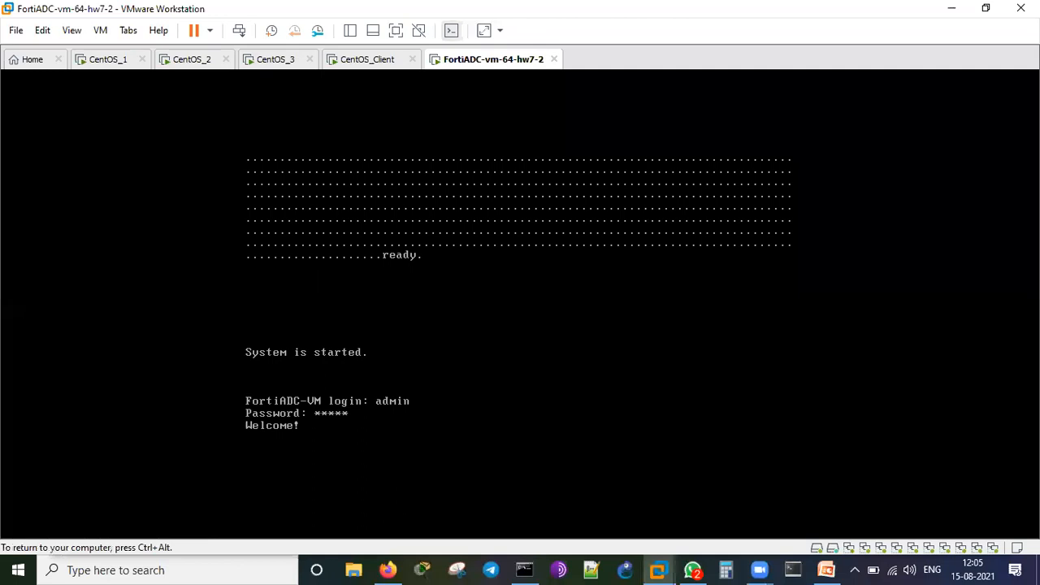
key(Return)
key(Return)
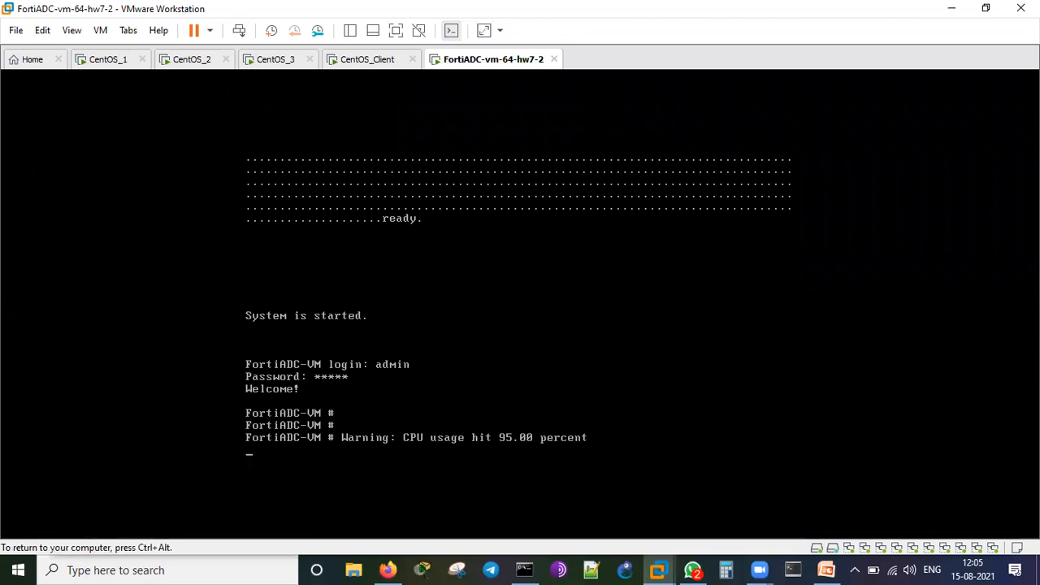
key(Return)
Display the interface settings with 'show system interface', then run 'get system status'.
text(show system in)
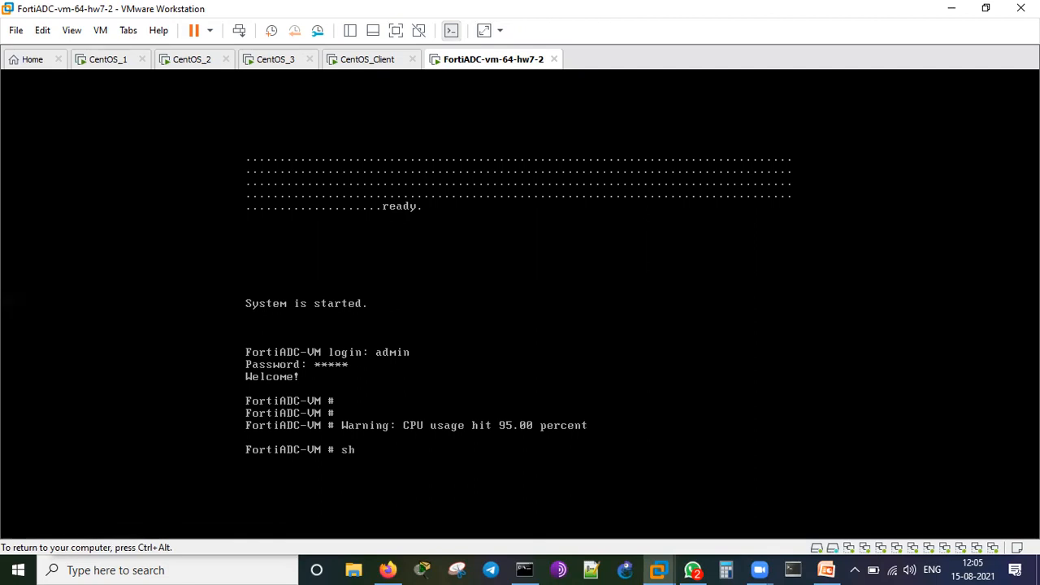
key(Tab)
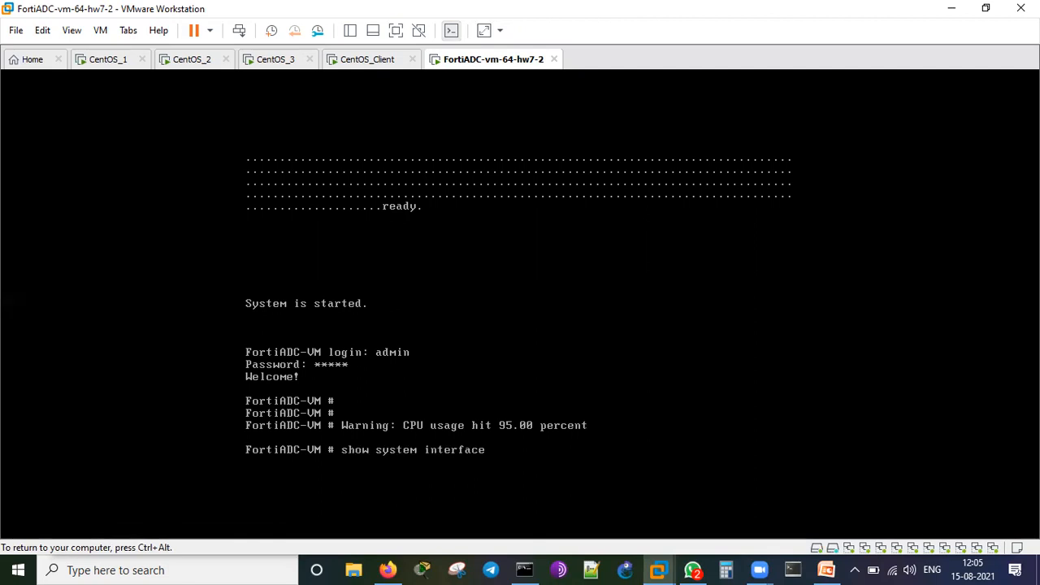
key(question)
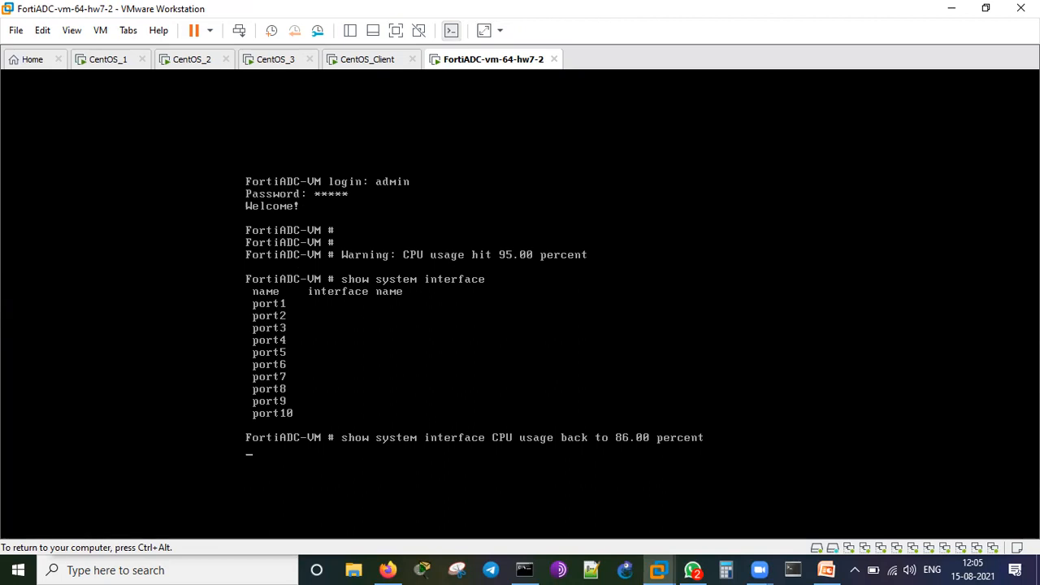
key(Return)
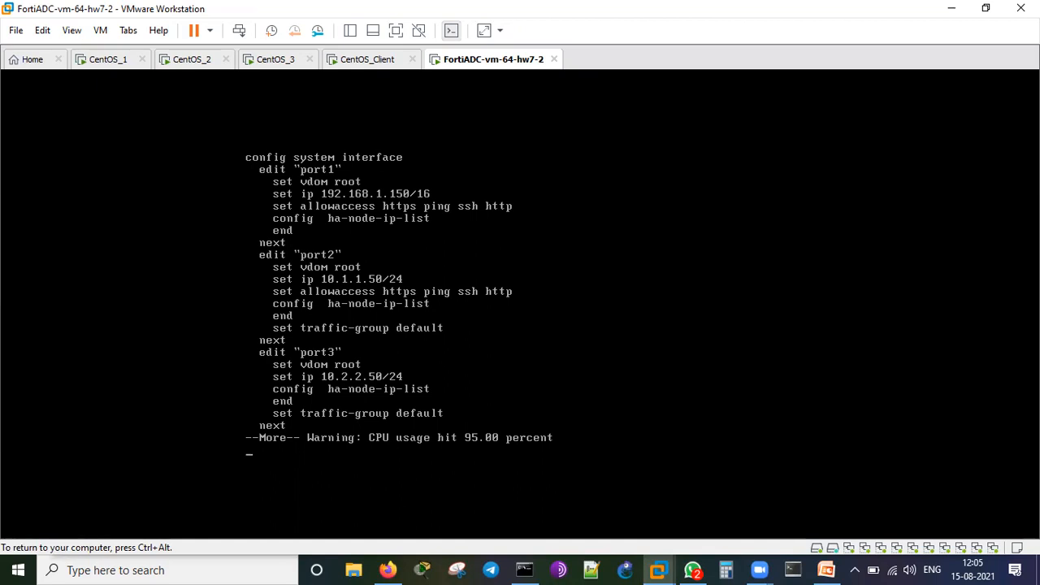
key(space)
key(space)
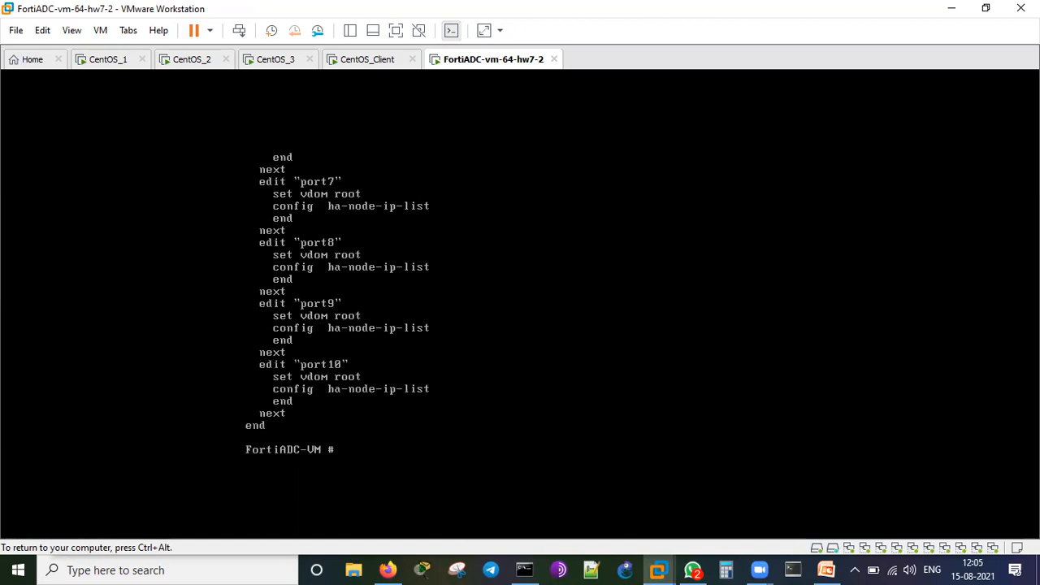
key(Return)
key(Return)
text(get system status)
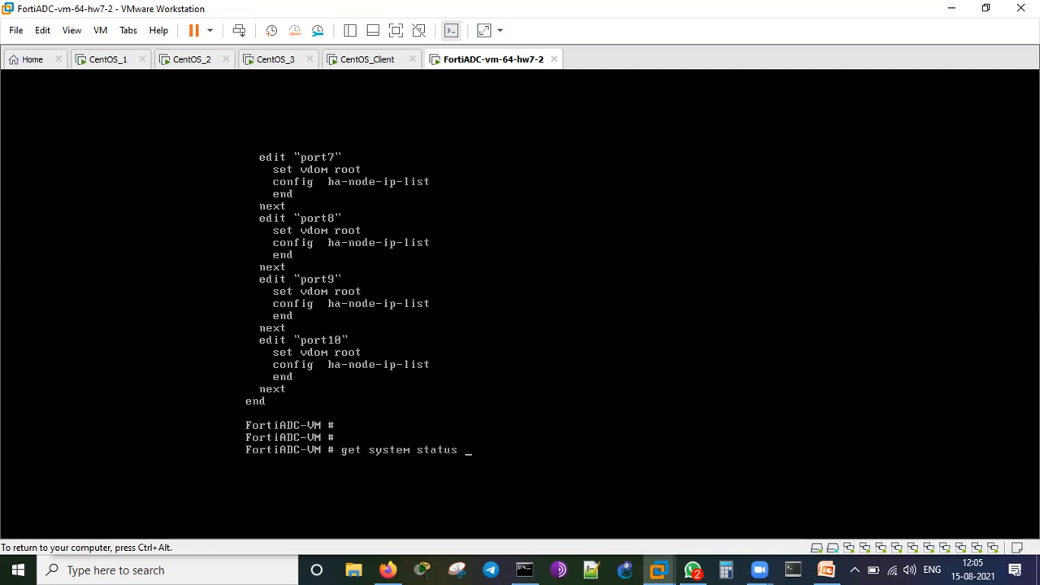
key(Return)
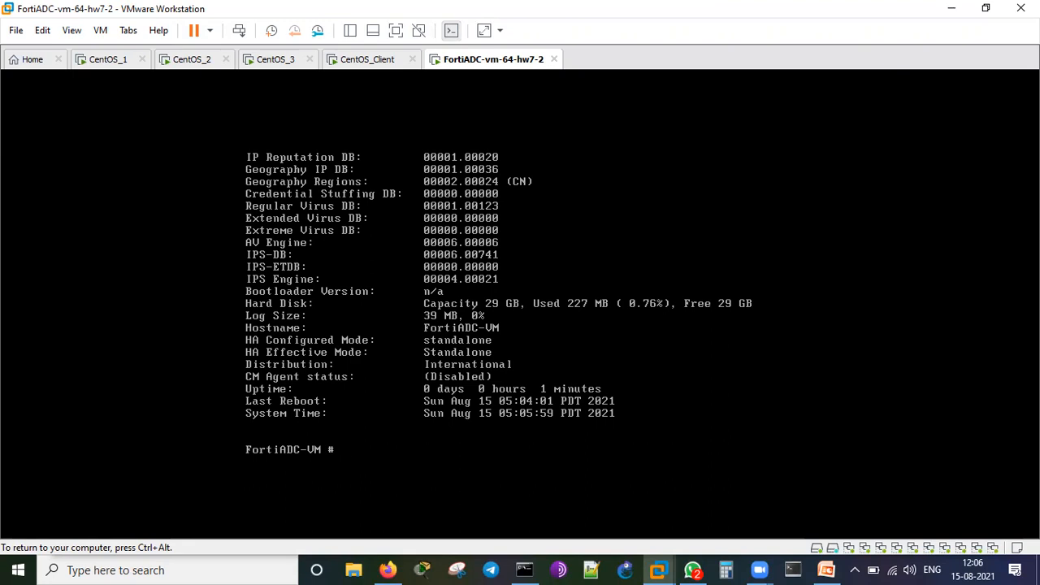
key(ctrl+alt)
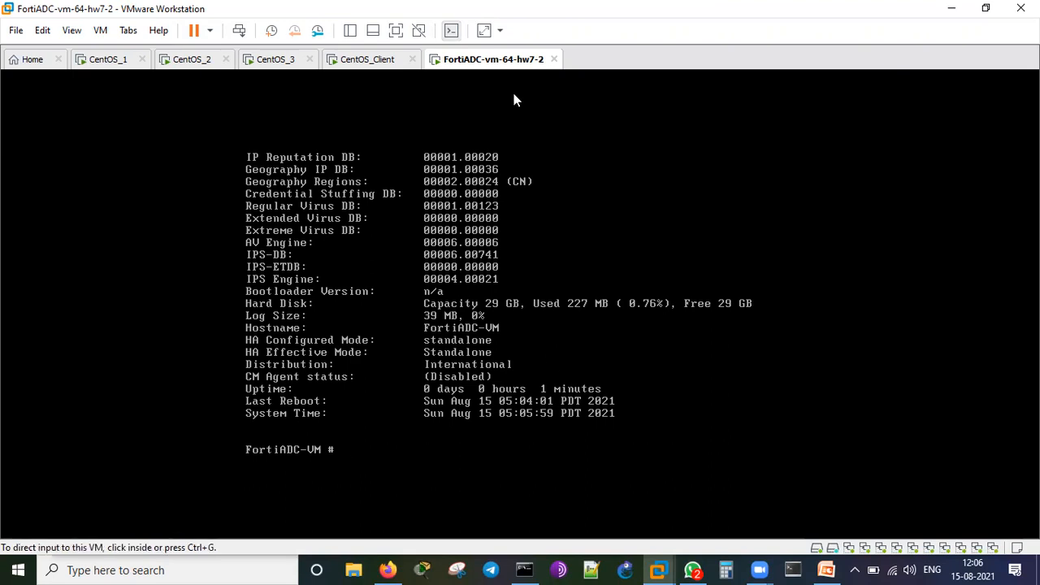
mouse_move(504, 327)
mouse_down()
mouse_move(572, 329)
mouse_move(566, 337)
mouse_up()
drag(230, 346, 193, 371)
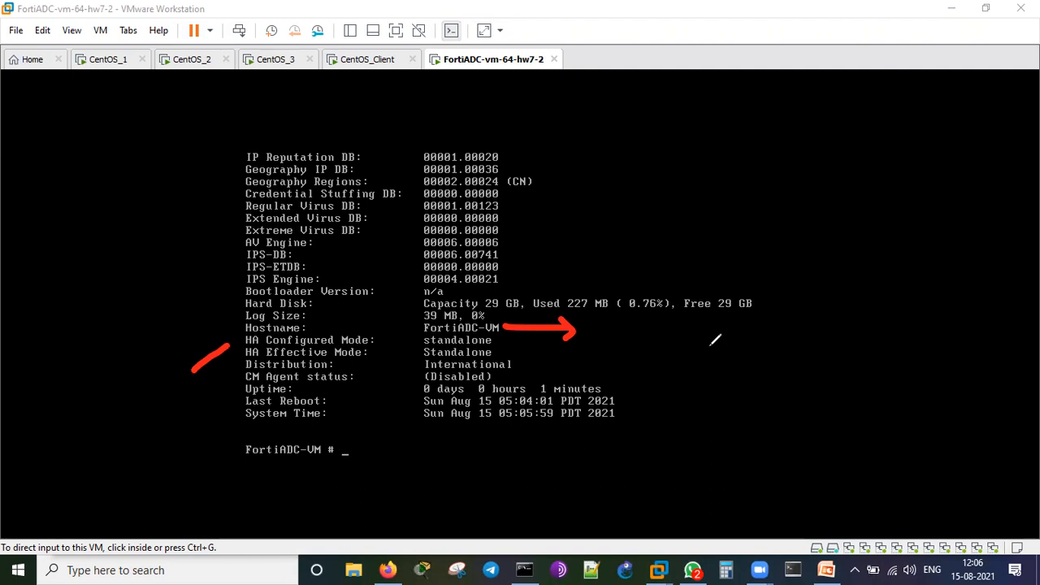
click(506, 293)
drag(575, 289, 667, 240)
drag(574, 267, 602, 279)
drag(697, 325, 760, 310)
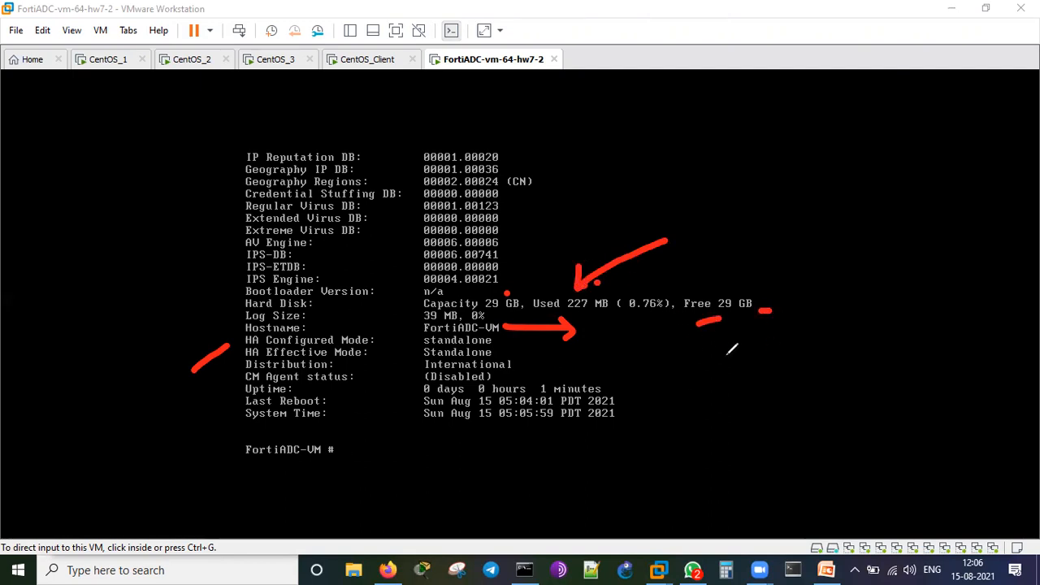
click(708, 96)
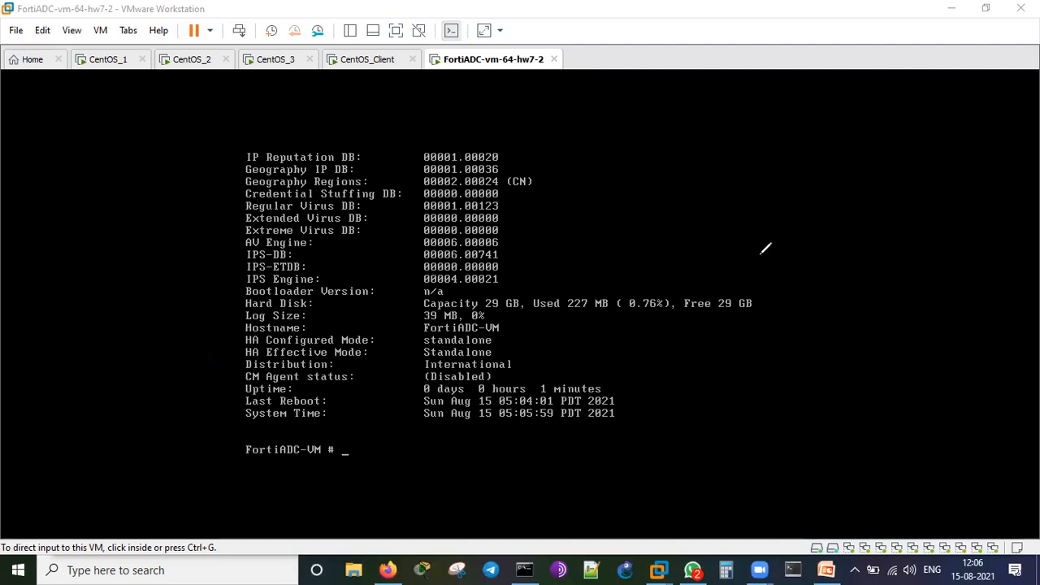
Run 'show system dns' and 'show router static' in the FortiADC console.
click(526, 367)
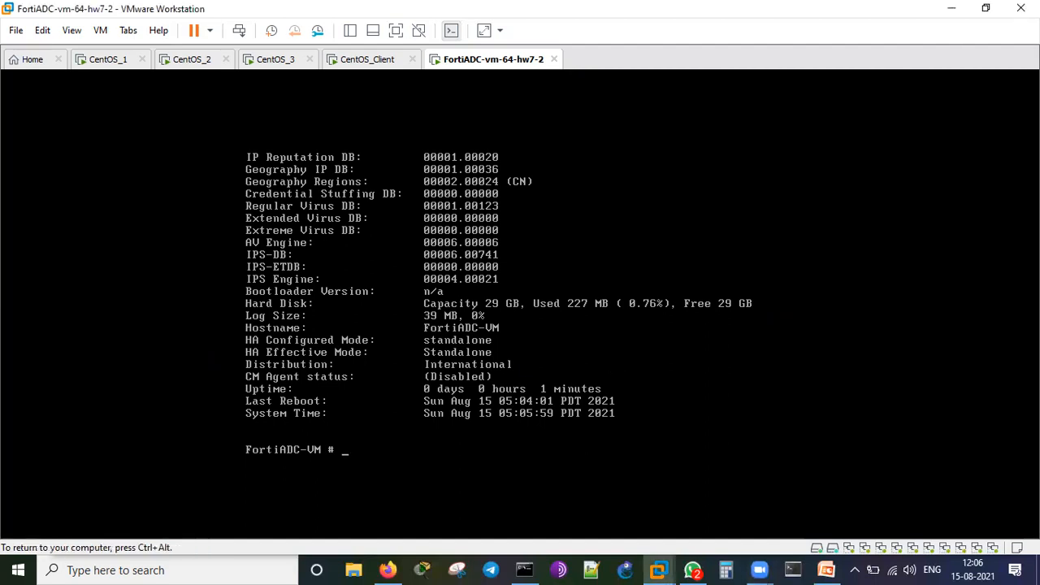
text(show system dns)
key(Return)
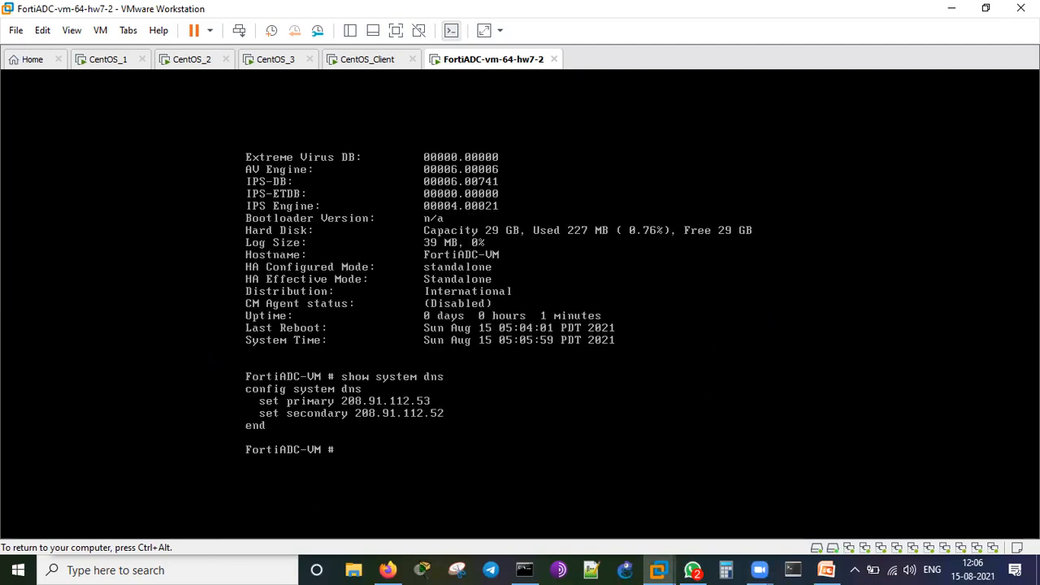
key(Up)
text(gate)
key(question)
key(BackSpace)
key(BackSpace)
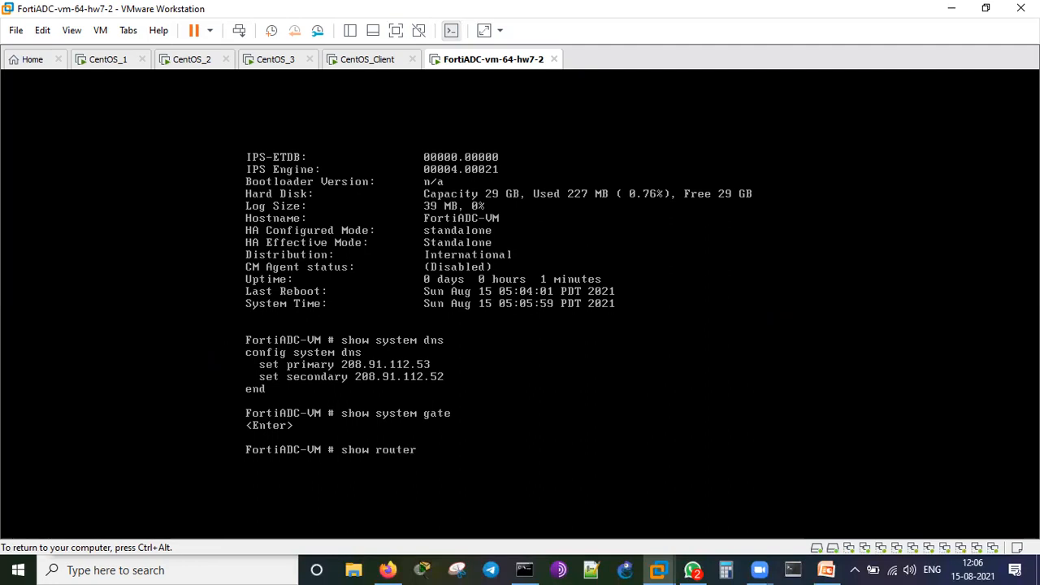
text(tic)
key(Return)
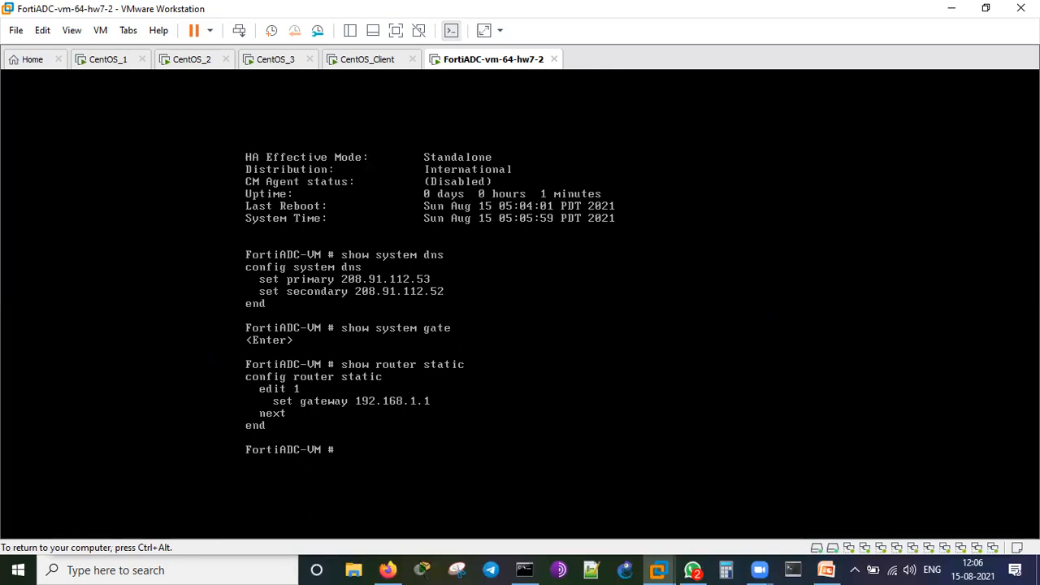
Glance at the CentOS_Client, CentOS_3, CentOS_2 and CentOS_1 consoles, then bring Firefox forward.
key(ctrl+alt)
click(348, 67)
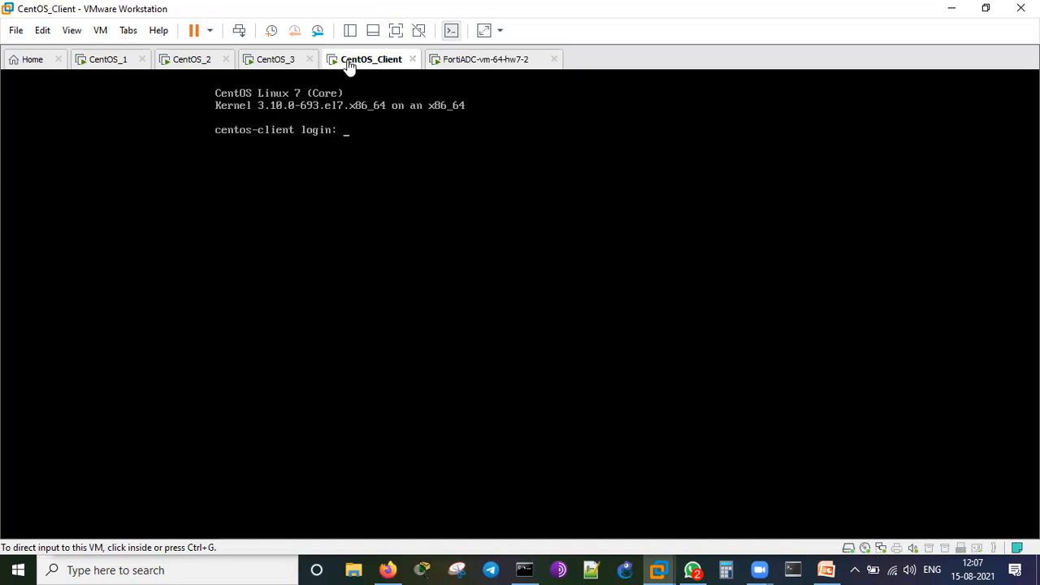
click(272, 65)
click(185, 65)
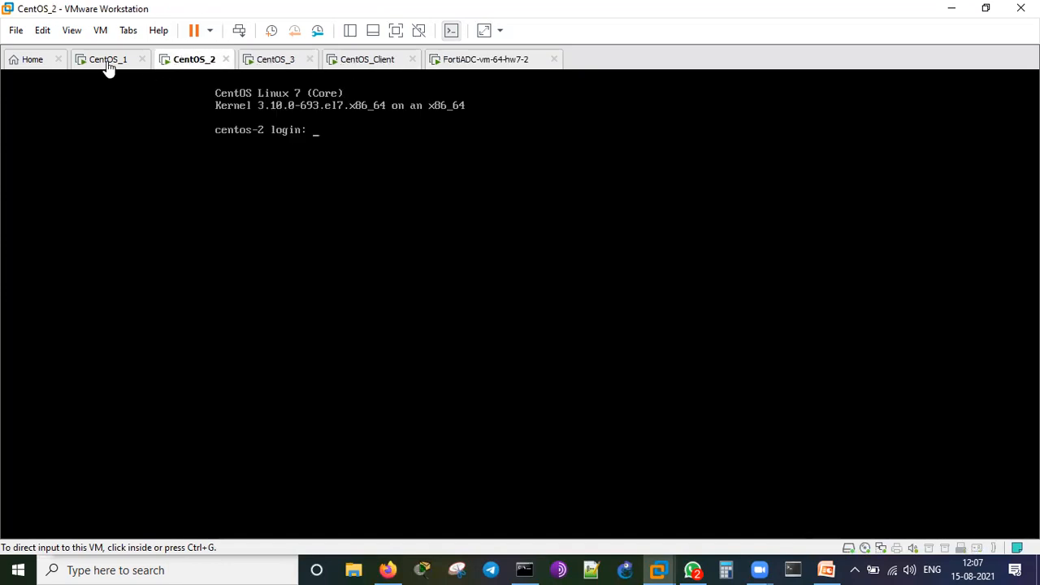
click(106, 65)
click(466, 65)
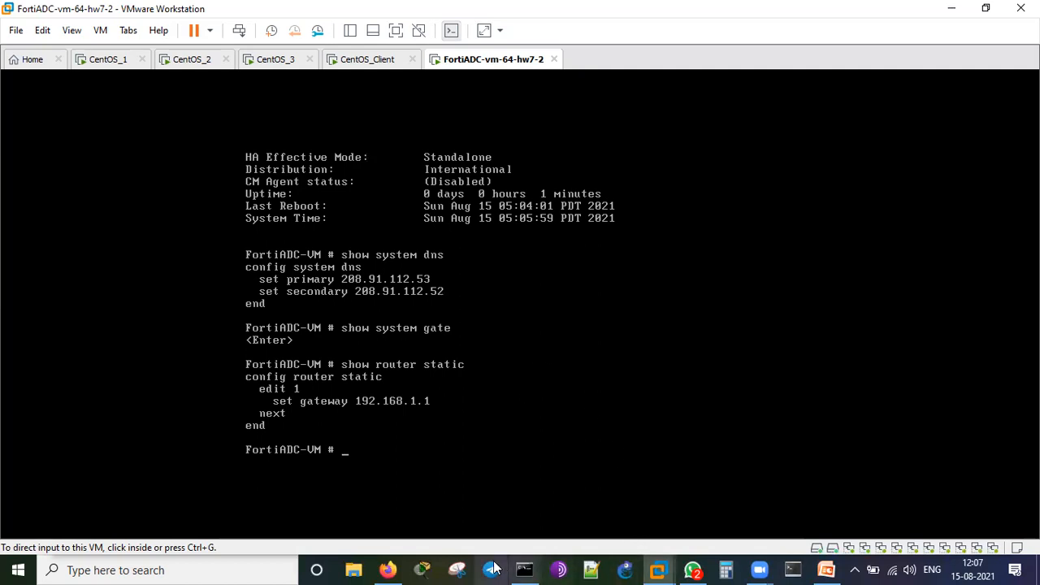
click(387, 569)
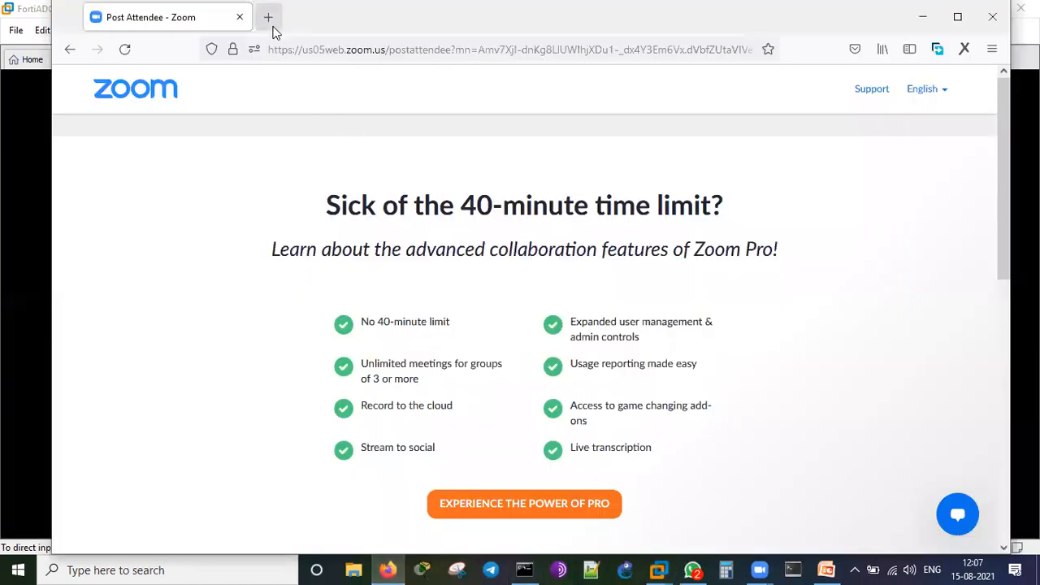
click(268, 18)
click(280, 50)
text(https://)
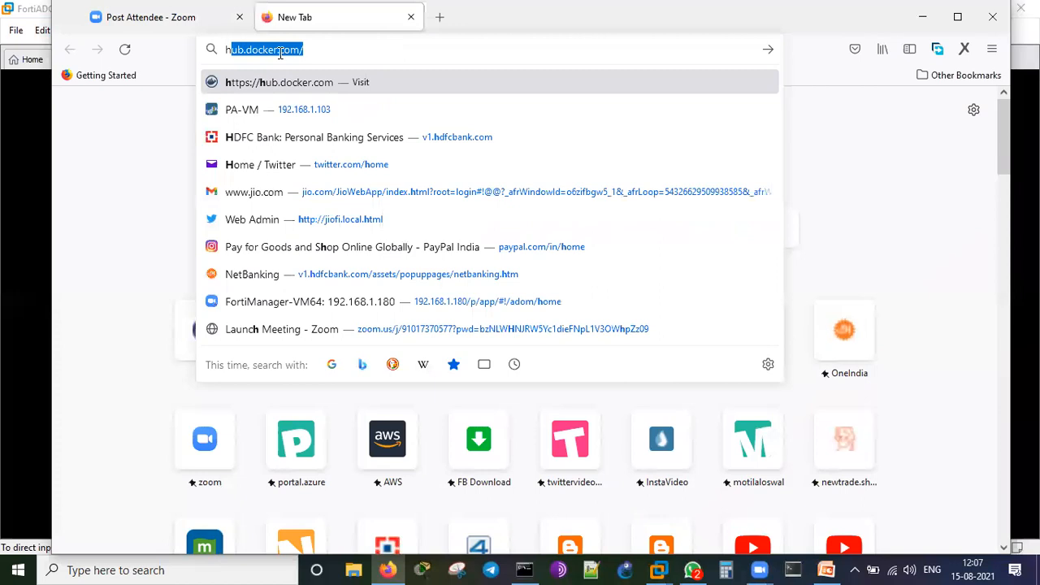
text(1)
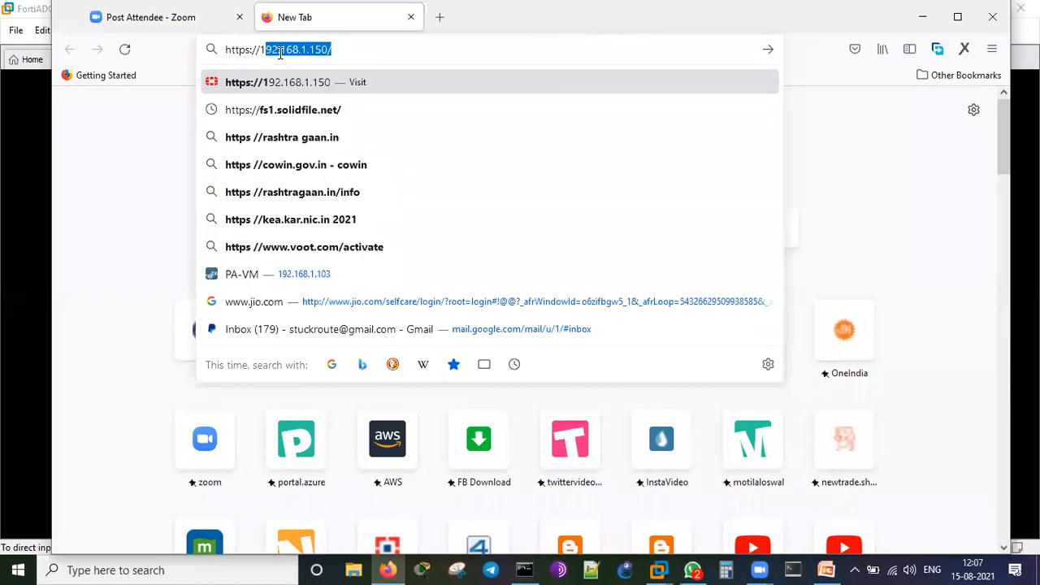
text(92.168.1.1)
key(Return)
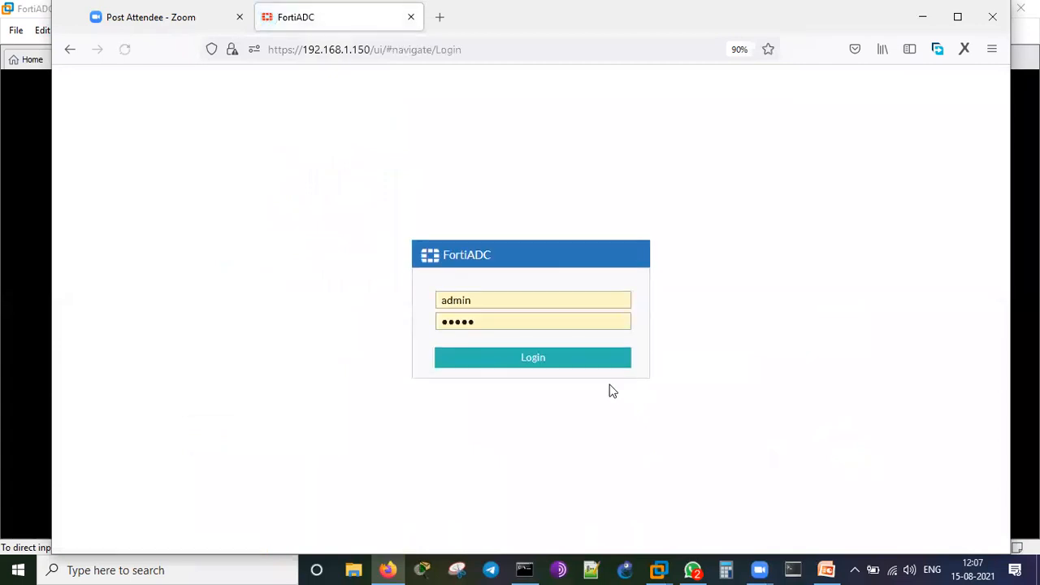
click(536, 358)
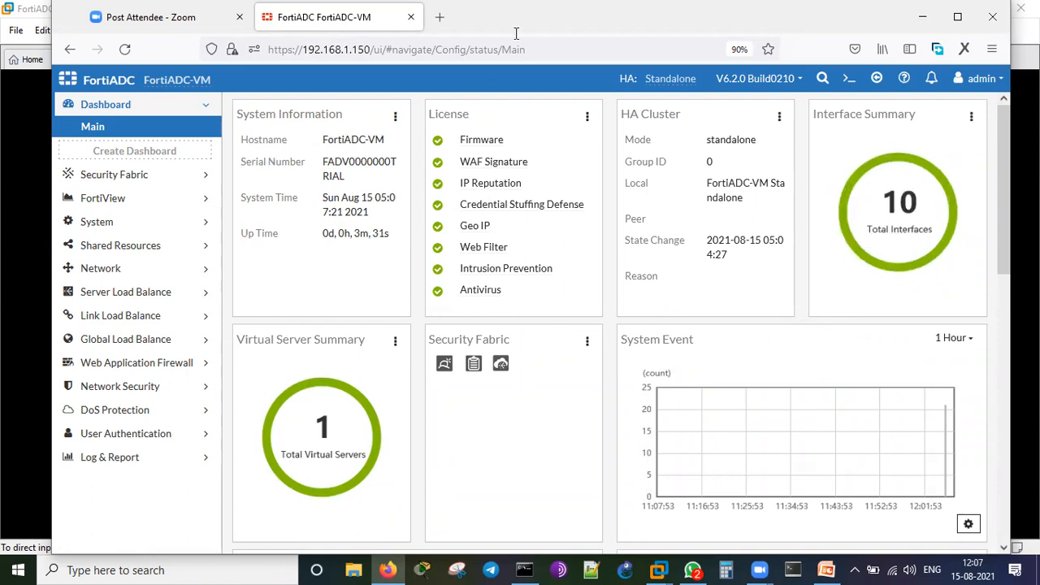
drag(244, 173, 302, 138)
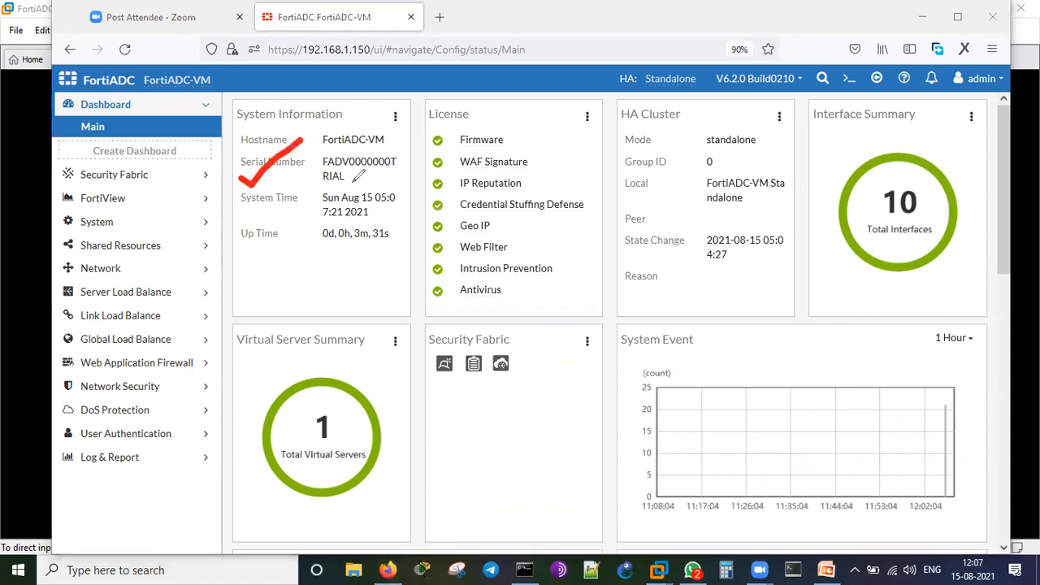
drag(239, 215, 300, 174)
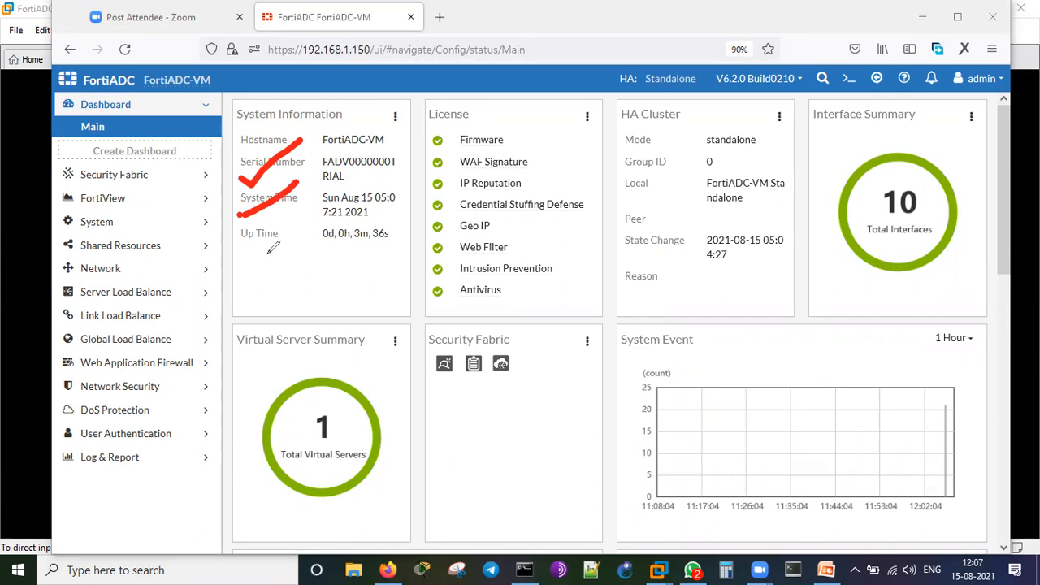
drag(254, 249, 289, 231)
mouse_move(569, 126)
mouse_down()
mouse_move(590, 189)
mouse_move(595, 269)
mouse_move(579, 282)
mouse_up()
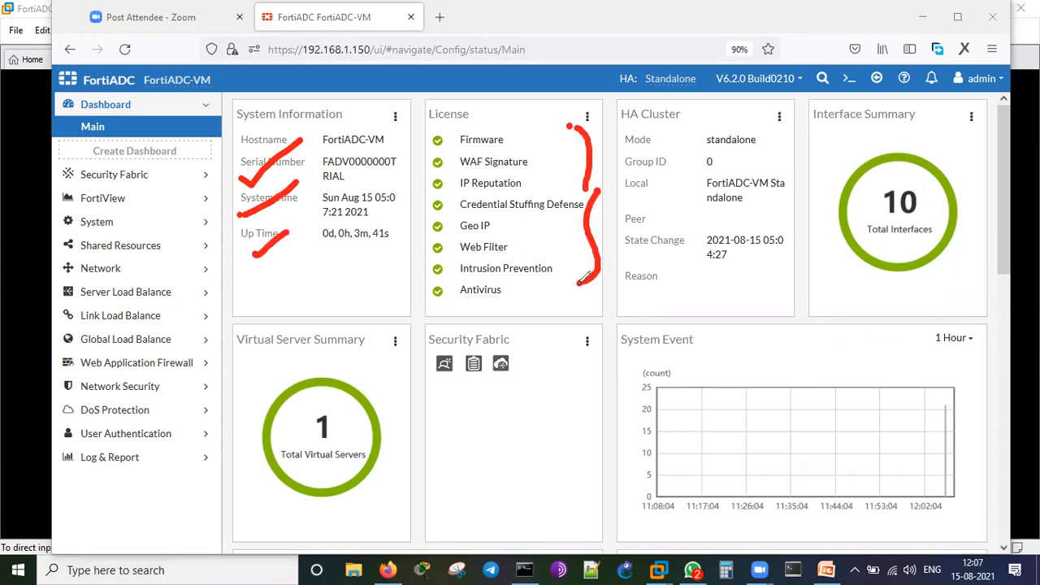
mouse_move(510, 130)
mouse_down()
mouse_move(530, 120)
mouse_move(571, 131)
mouse_up()
click(558, 104)
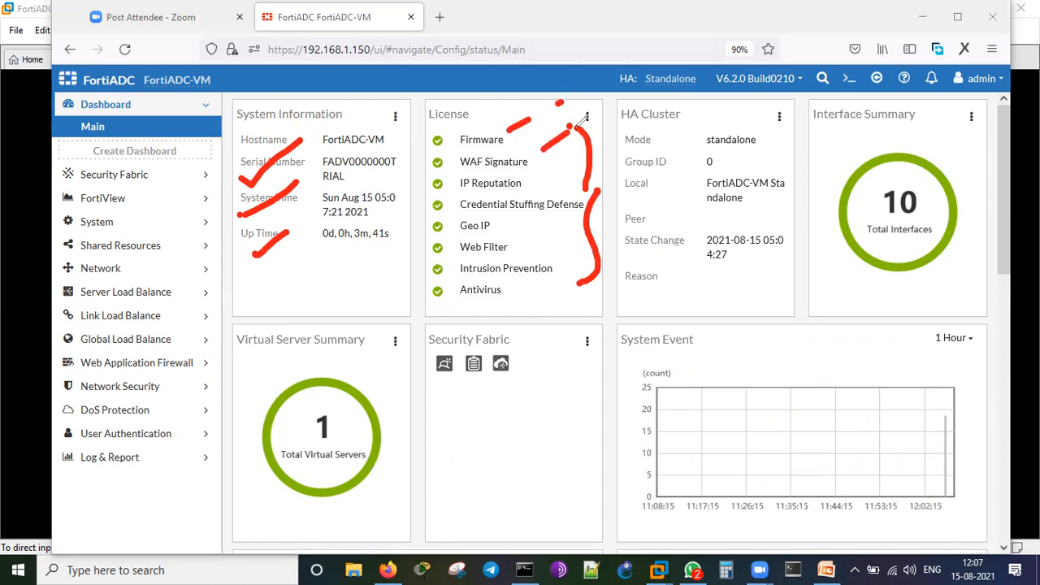
drag(529, 176, 548, 168)
click(565, 161)
click(537, 222)
click(565, 207)
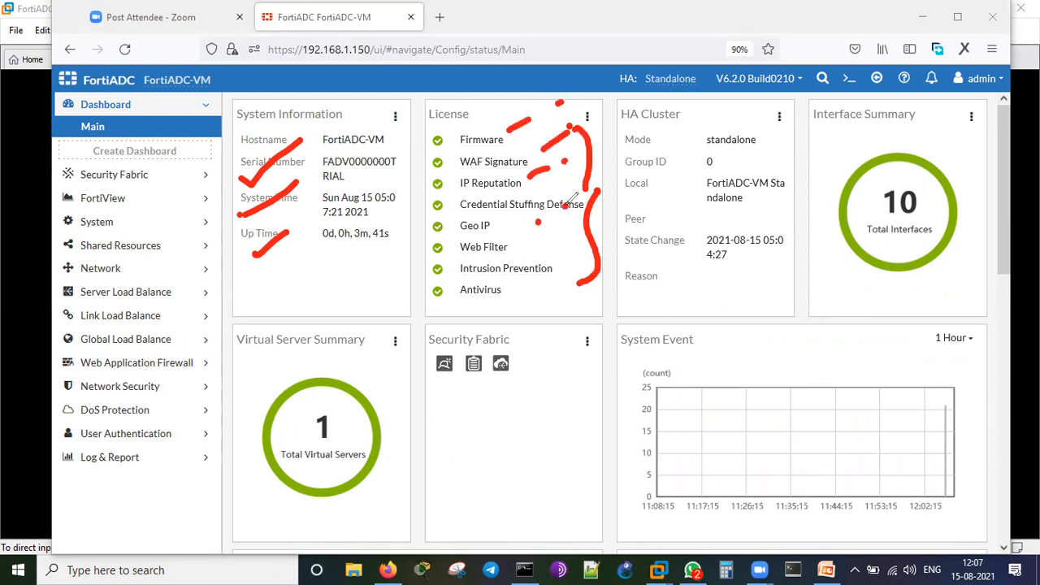
mouse_move(487, 229)
mouse_down()
mouse_move(530, 212)
mouse_move(555, 236)
mouse_up()
click(520, 240)
click(521, 291)
drag(548, 288, 573, 281)
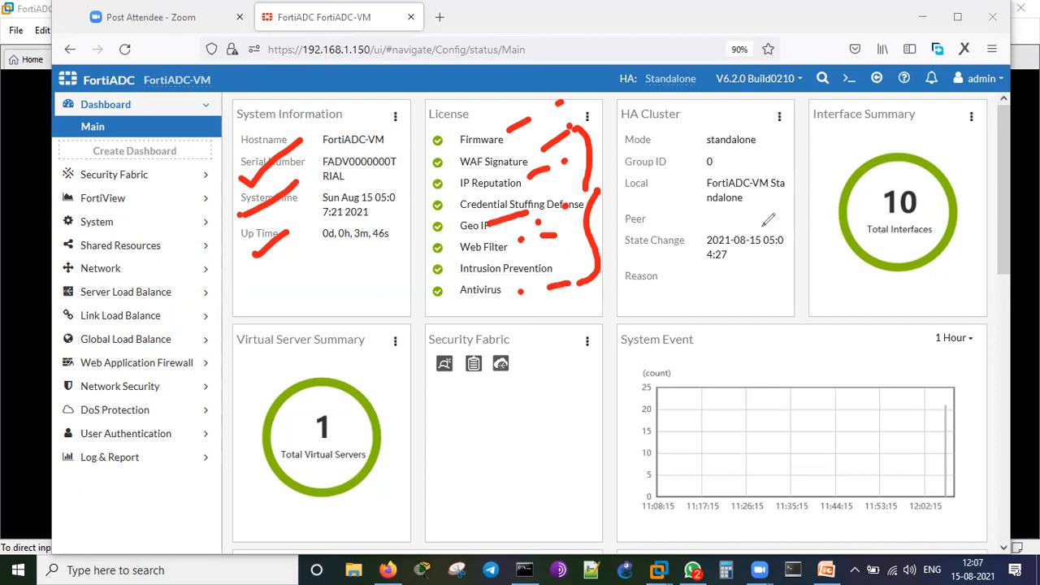
click(695, 154)
drag(723, 146, 776, 145)
drag(683, 155, 755, 148)
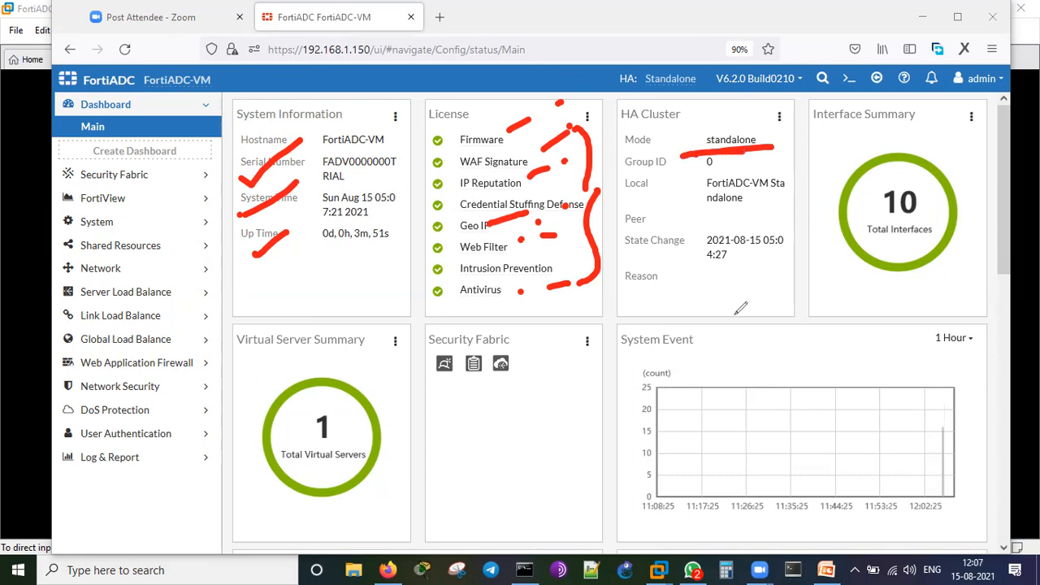
drag(903, 373, 875, 366)
mouse_move(768, 357)
mouse_down()
mouse_move(904, 457)
mouse_move(653, 370)
mouse_up()
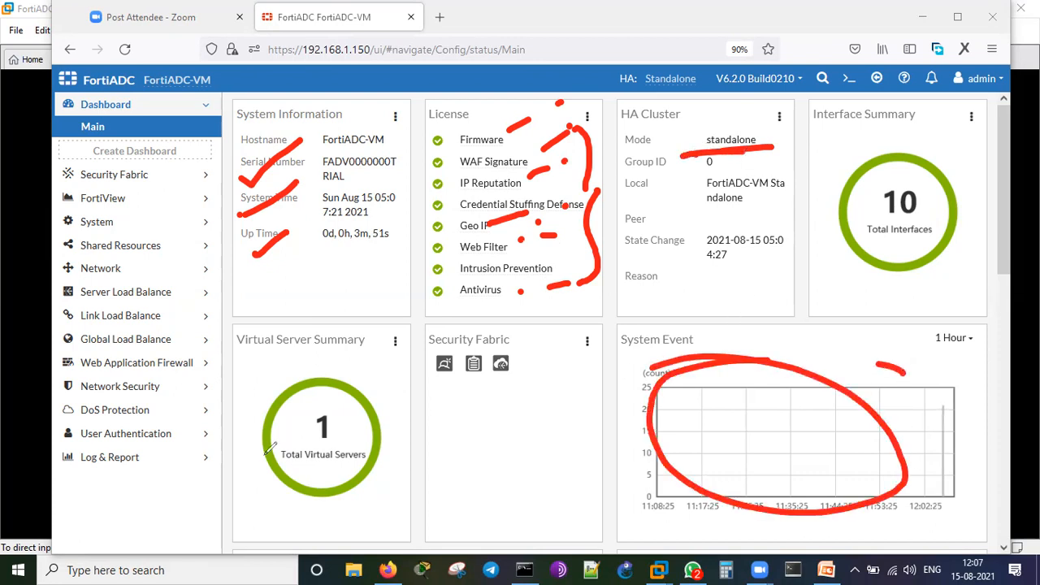
drag(228, 449, 290, 357)
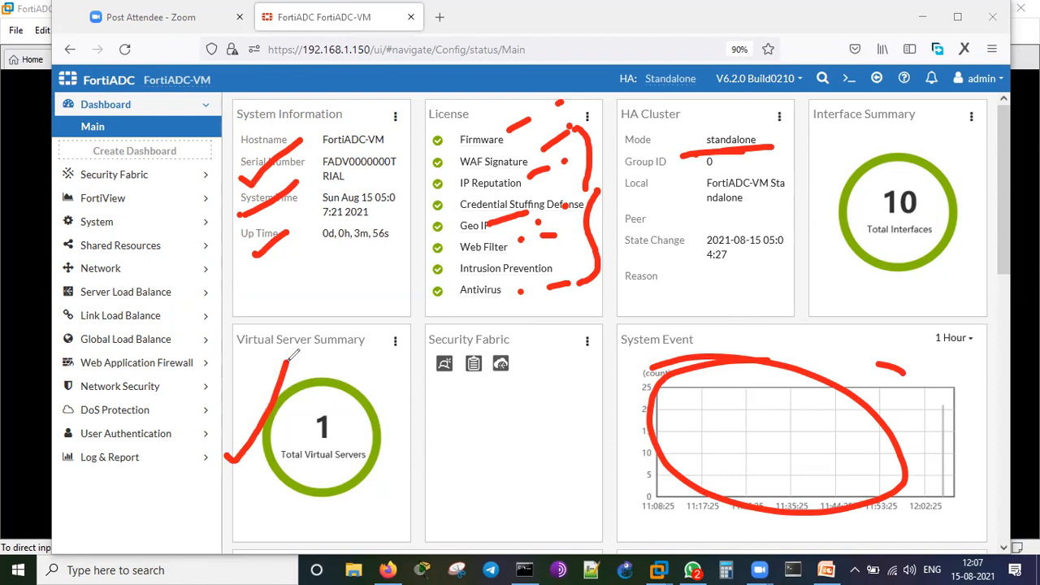
click(857, 77)
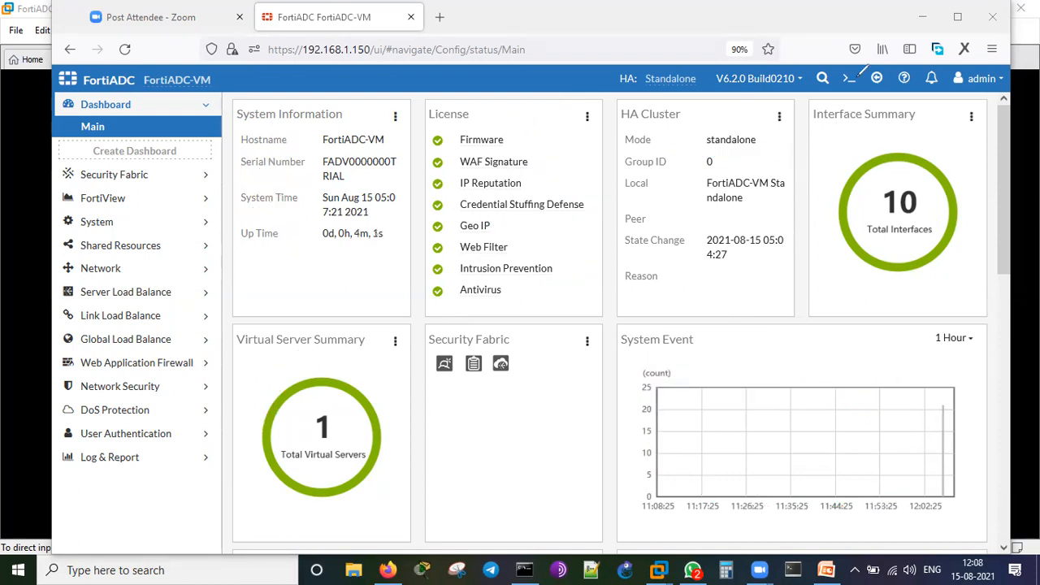
Scroll through the Main dashboard widgets, then open the License widget's options menu.
scroll(787, 328, down, 5)
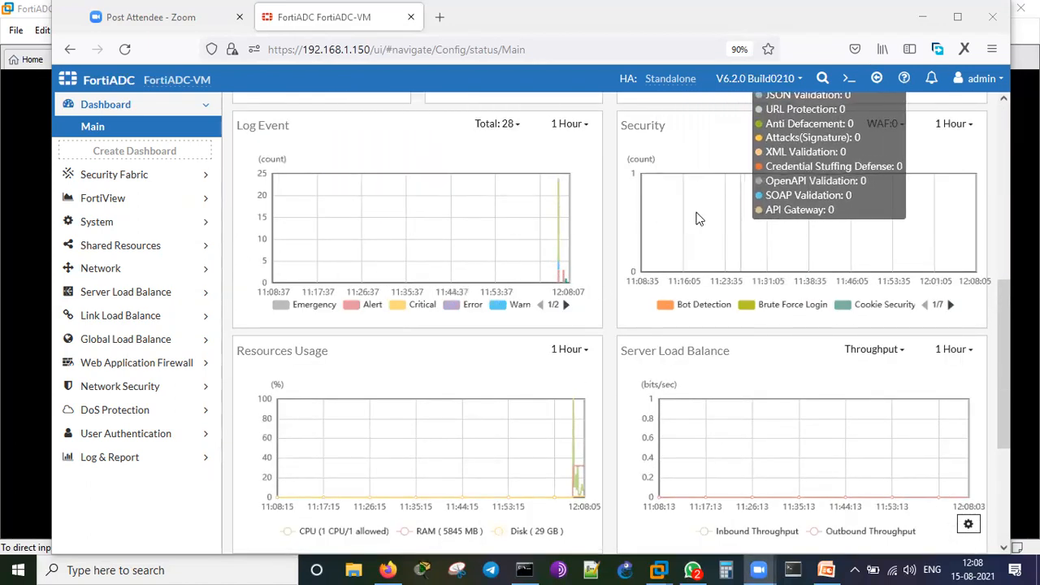
scroll(624, 225, up, 5)
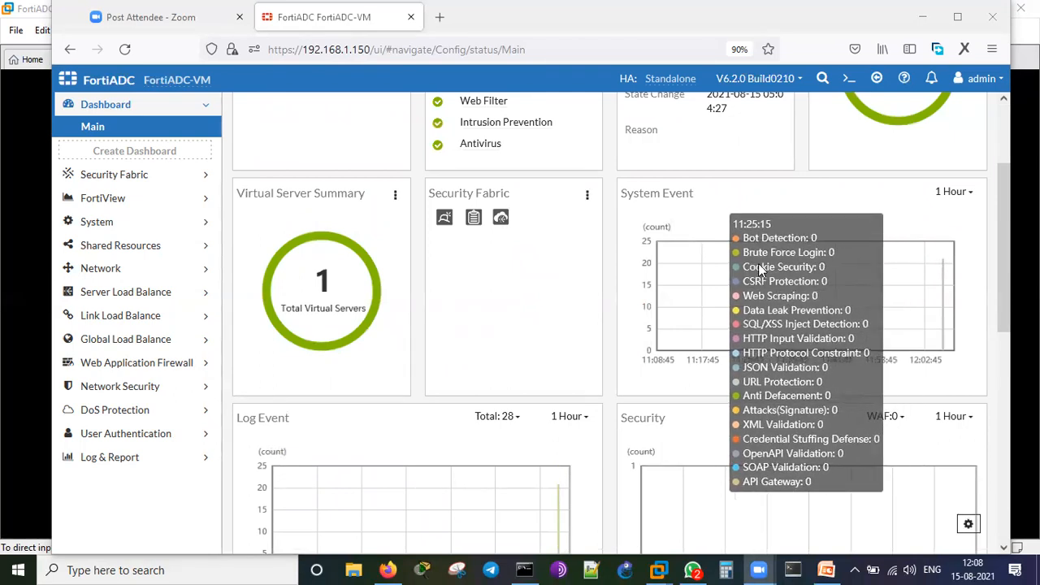
scroll(531, 349, down, 4)
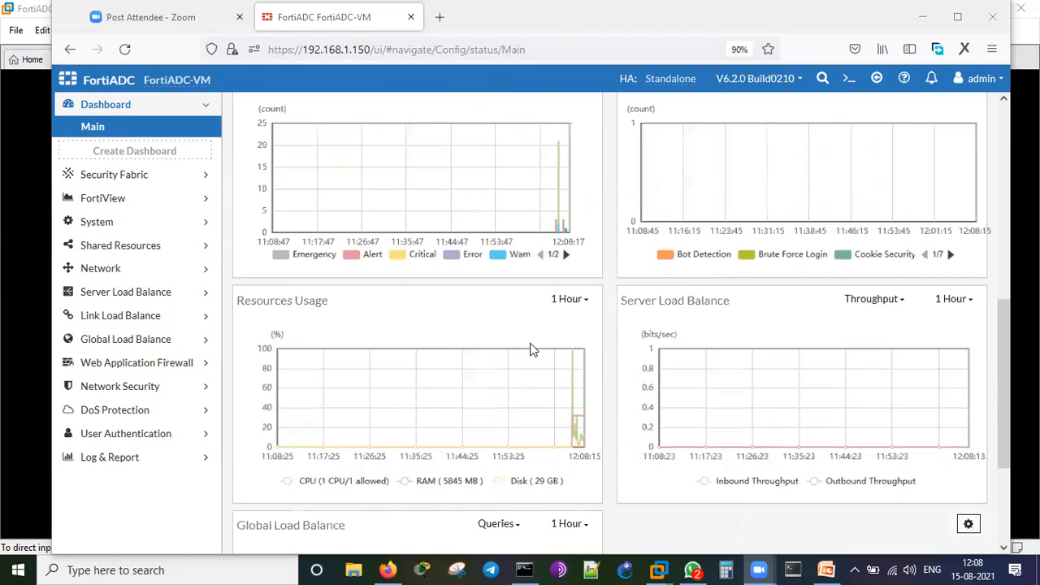
scroll(531, 349, down, 2)
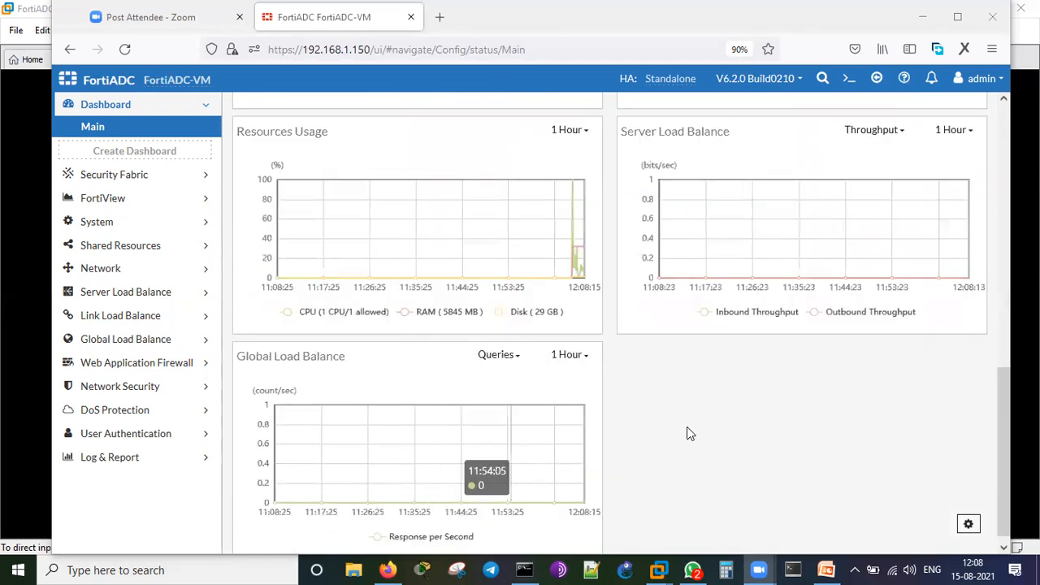
scroll(632, 398, up, 6)
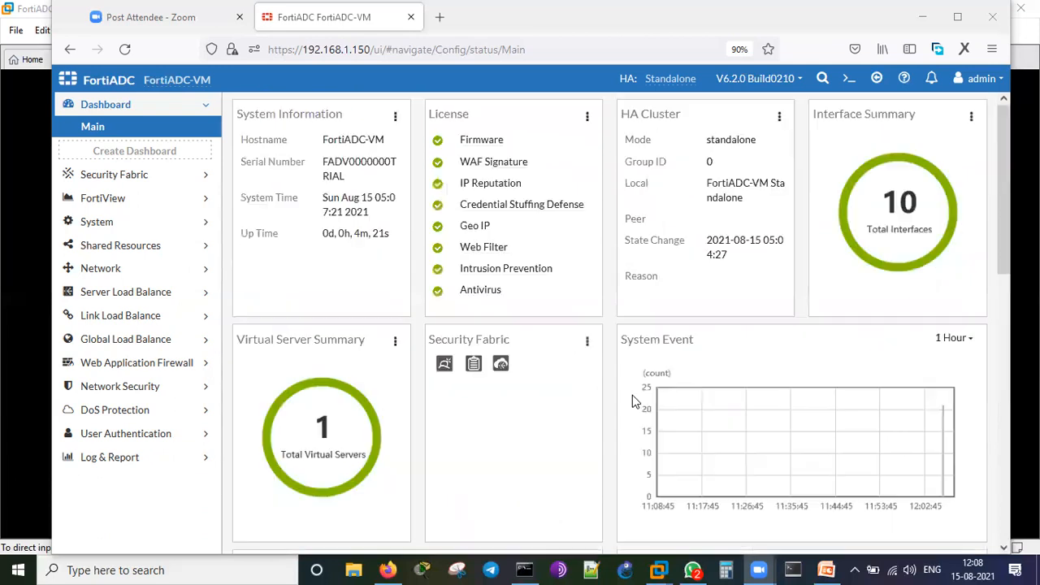
click(586, 120)
Review the FortiGuard license details page, then open the device CLI console.
click(560, 139)
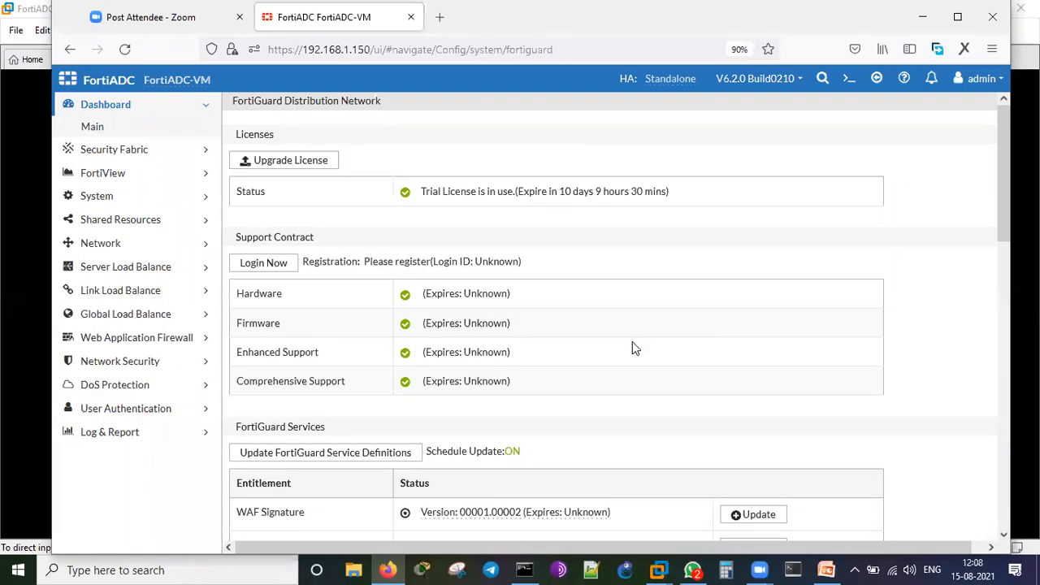
scroll(632, 342, down, 5)
scroll(632, 341, down, 3)
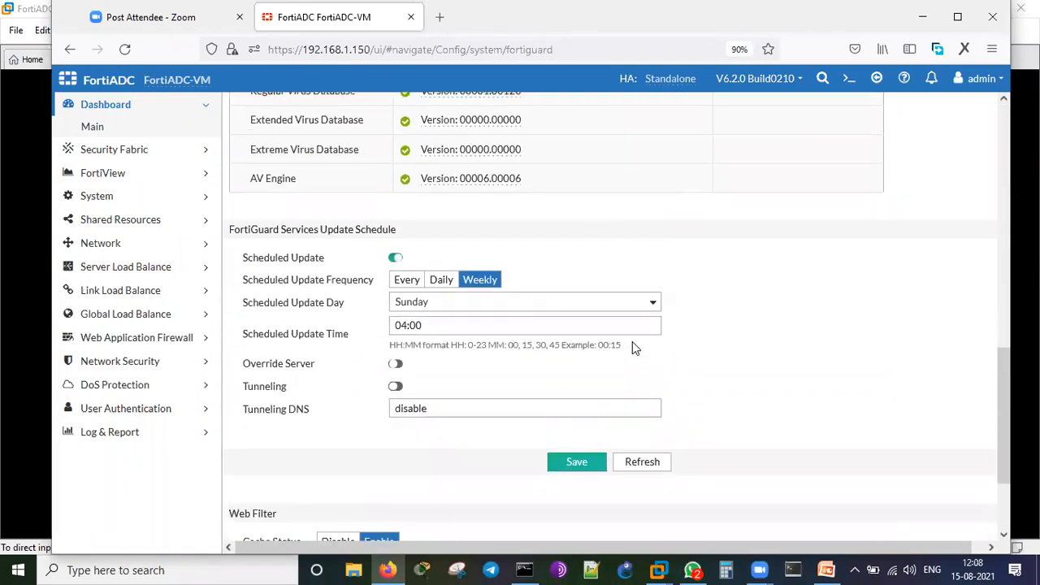
scroll(632, 342, up, 5)
scroll(632, 341, up, 4)
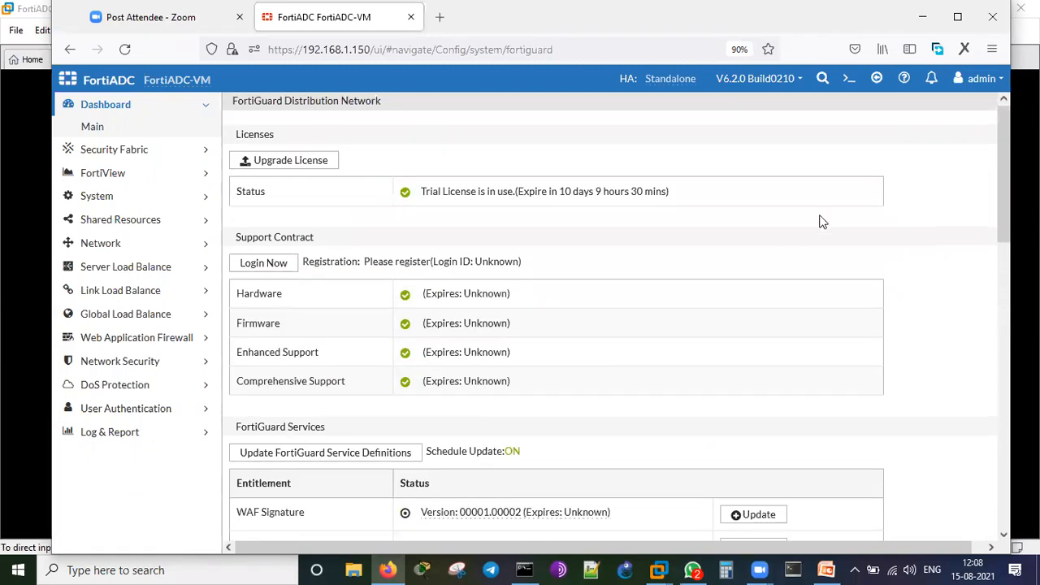
click(879, 80)
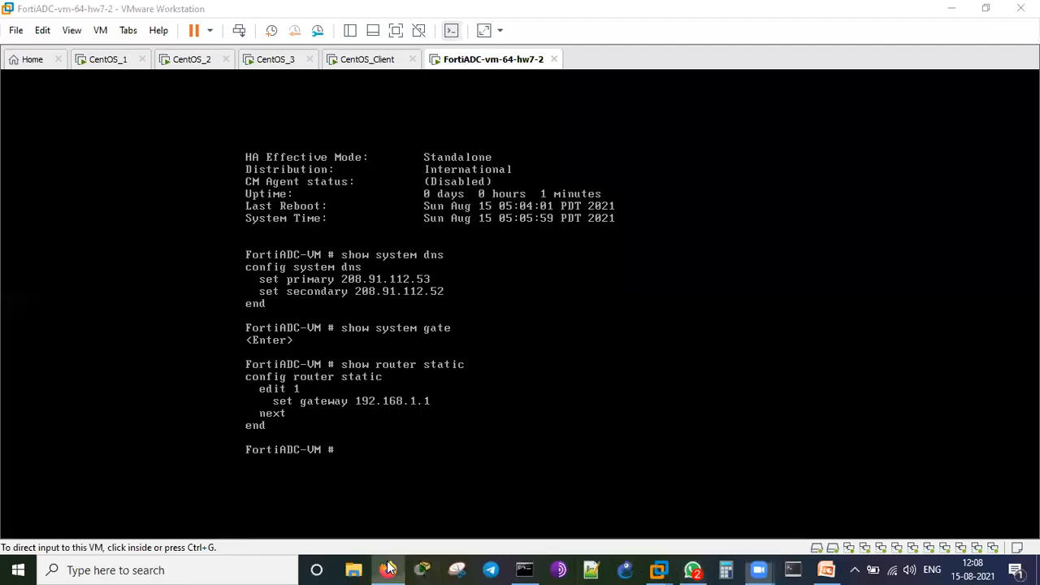
Return to the FortiADC web GUI in Firefox.
click(389, 569)
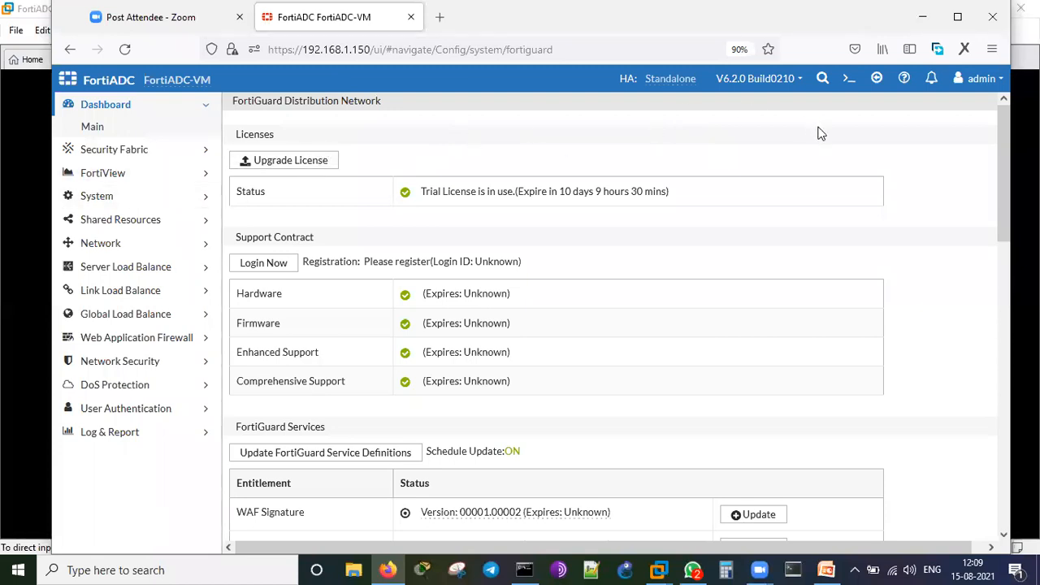
From System Information details, view Services, Sync List and Backup&Restore, then the Basic settings.
click(126, 127)
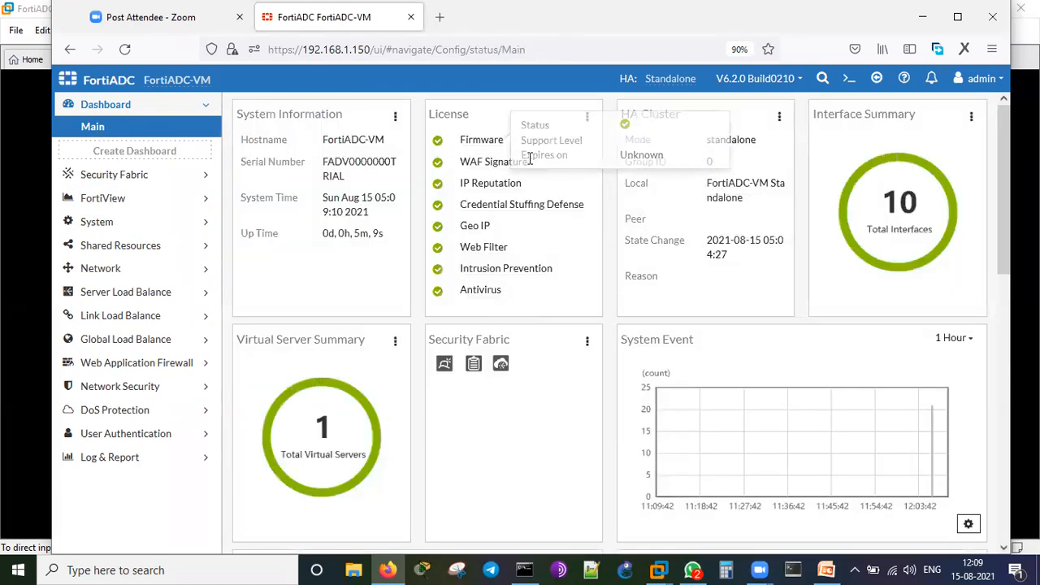
click(395, 116)
click(349, 139)
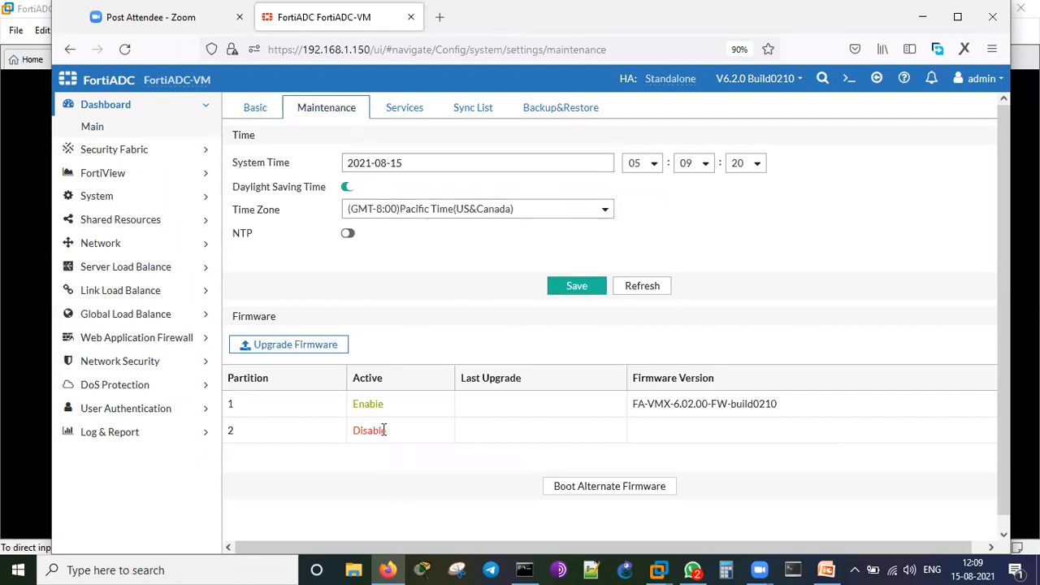
click(403, 111)
click(472, 107)
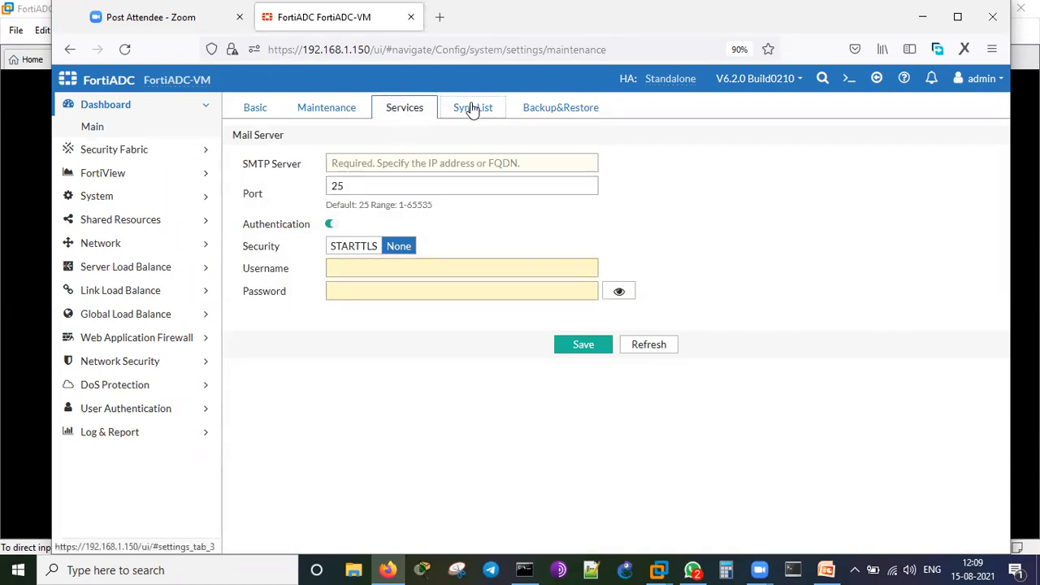
click(546, 109)
click(258, 107)
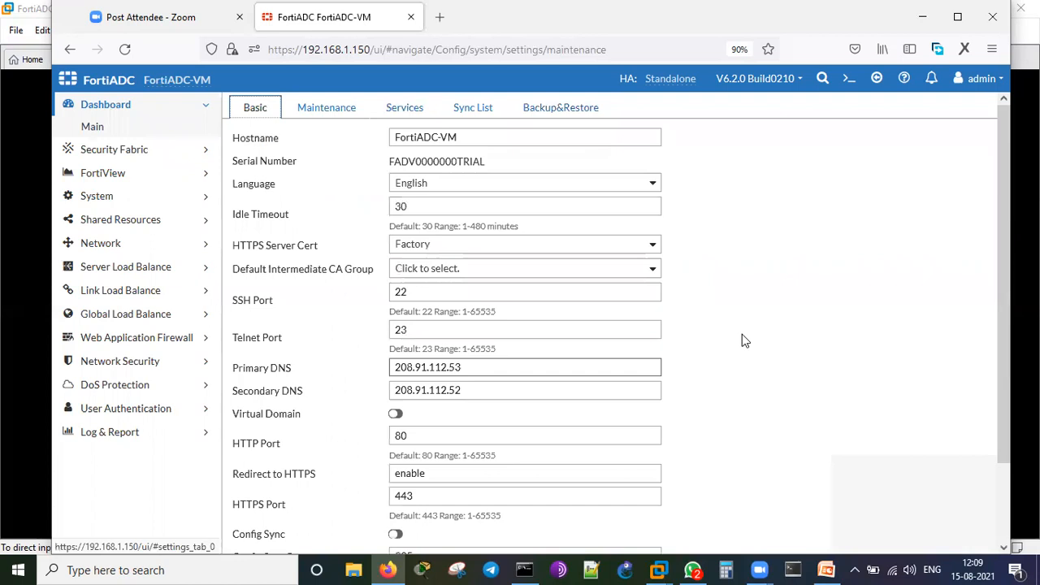
scroll(747, 314, down, 3)
scroll(747, 315, up, 3)
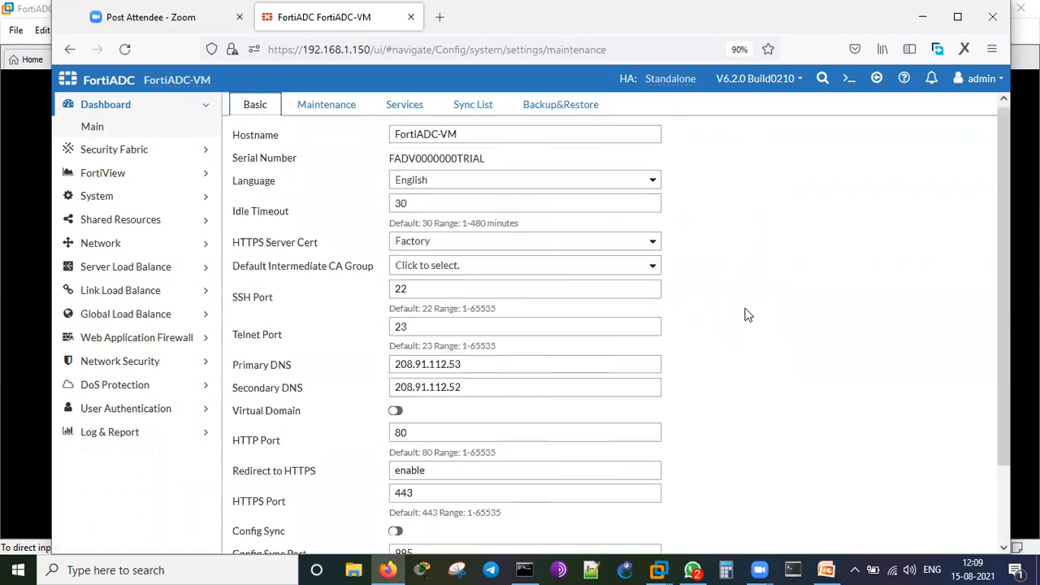
click(140, 155)
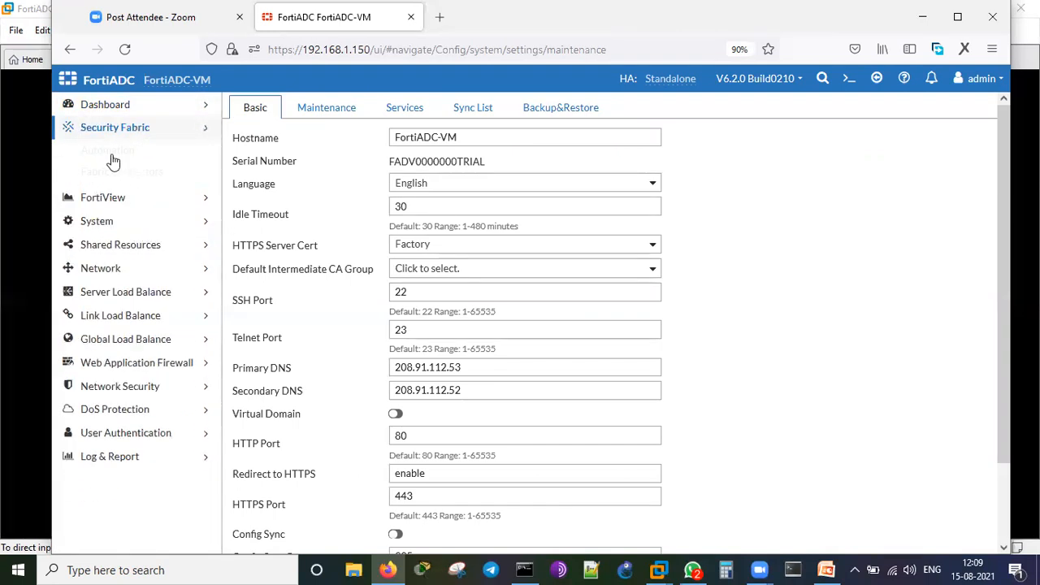
click(112, 153)
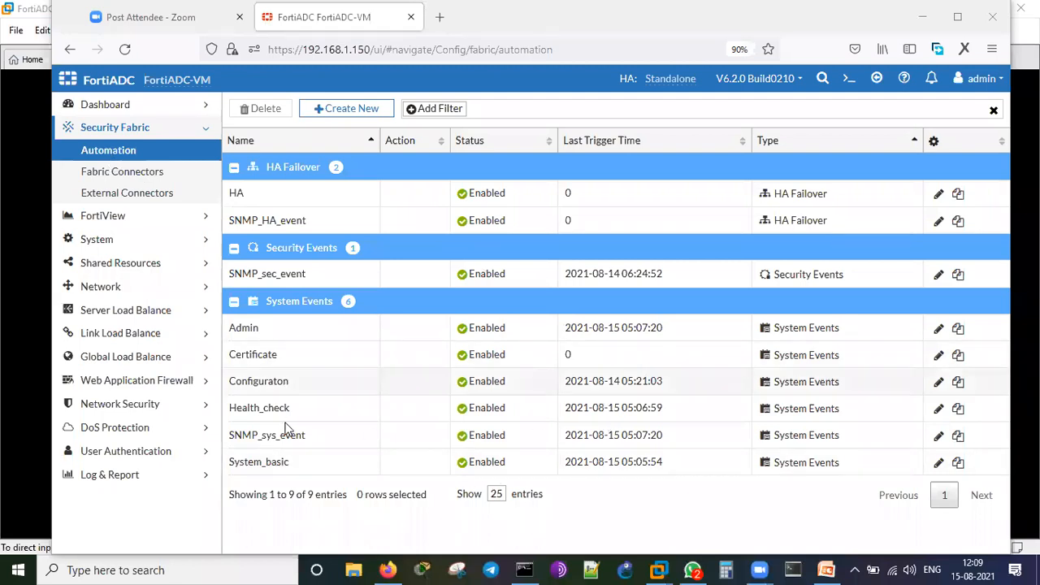
click(153, 172)
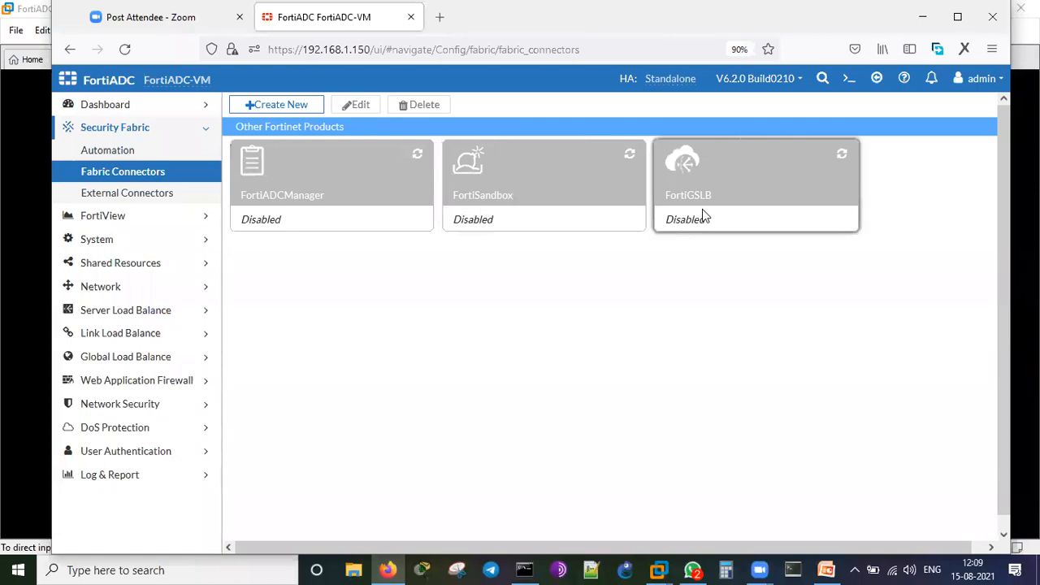
double_click(120, 196)
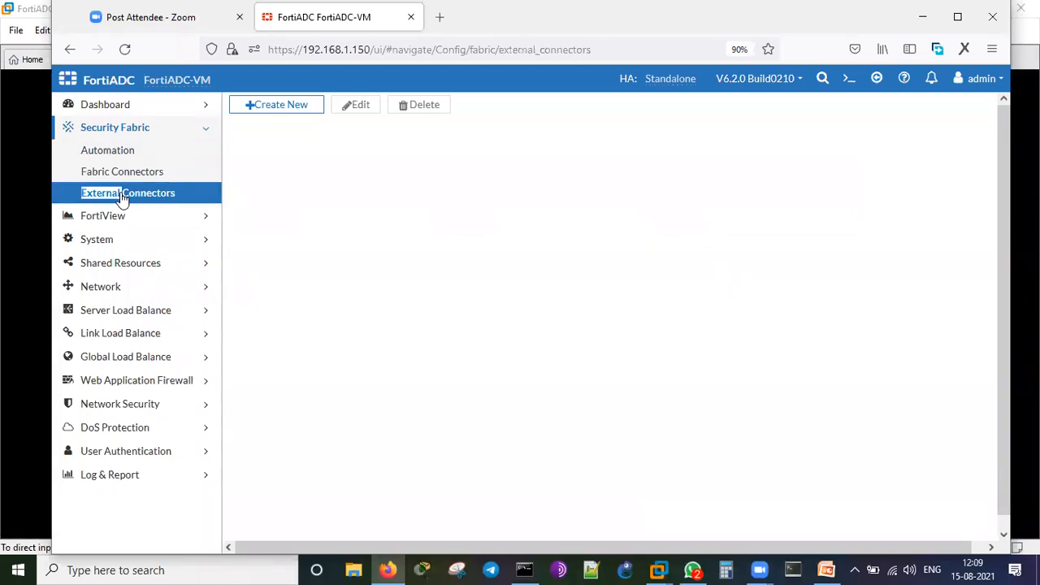
click(279, 106)
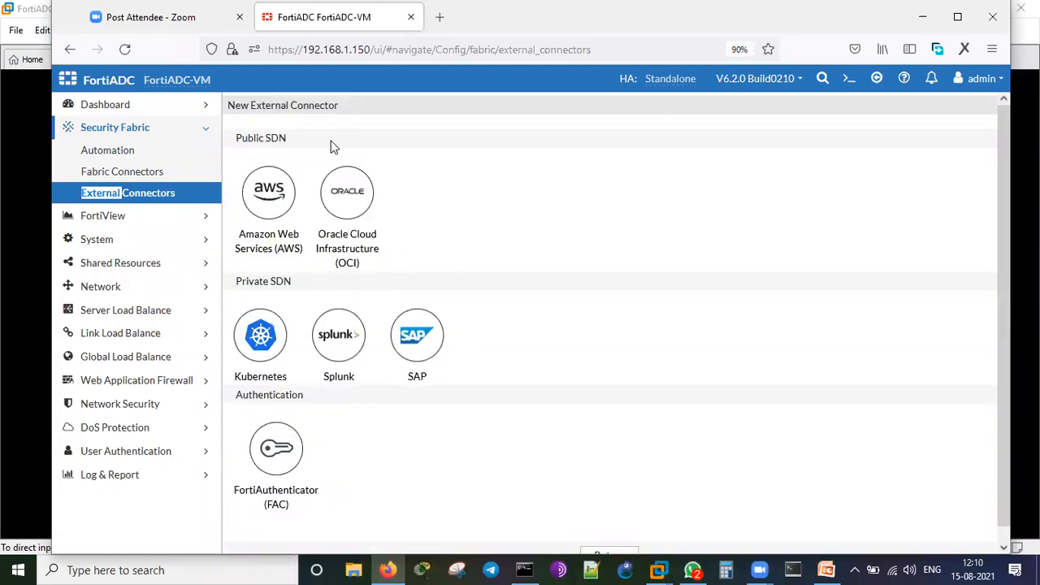
scroll(518, 337, down, 1)
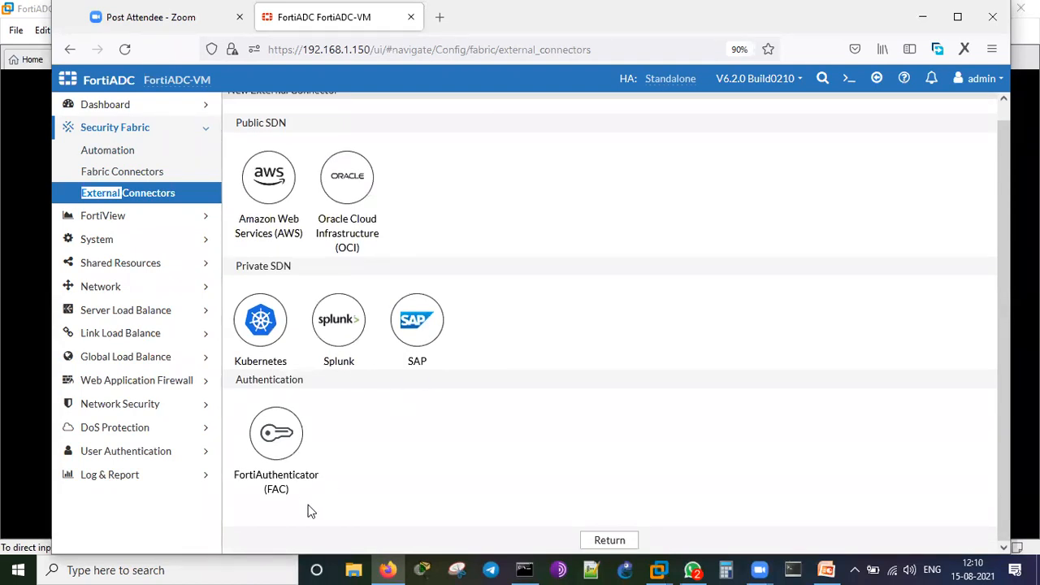
click(121, 218)
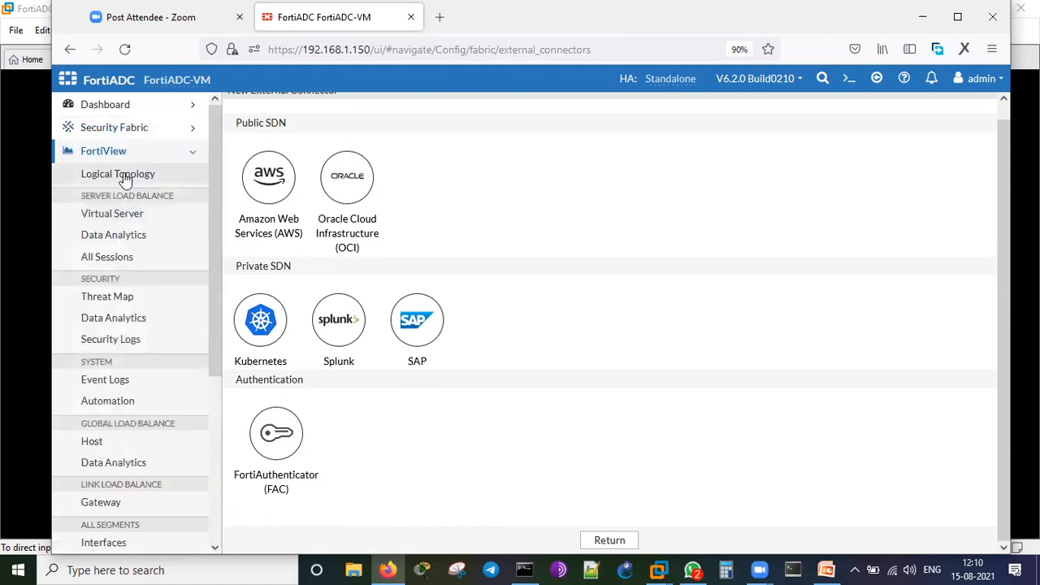
click(118, 153)
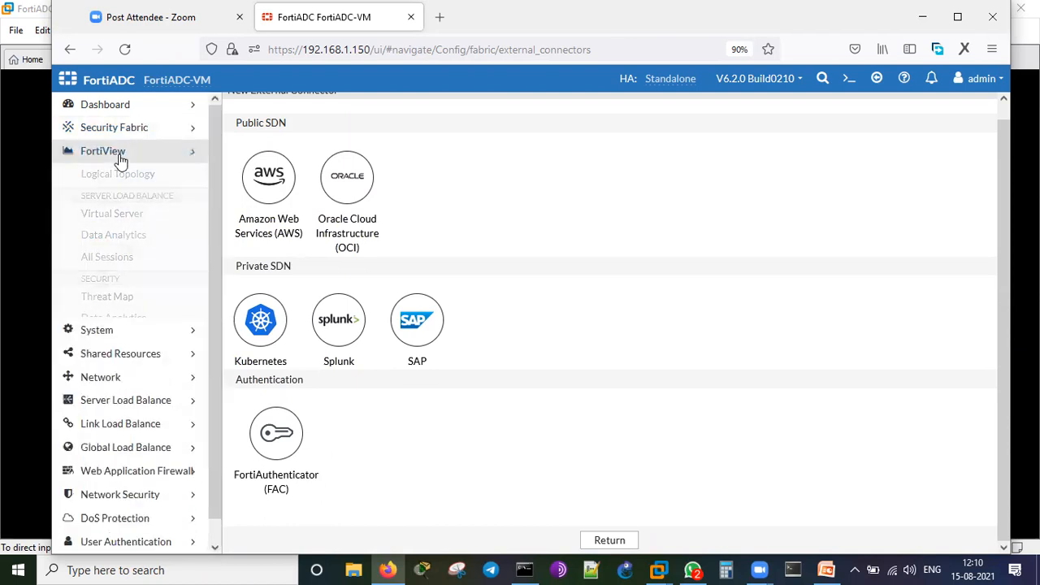
click(120, 179)
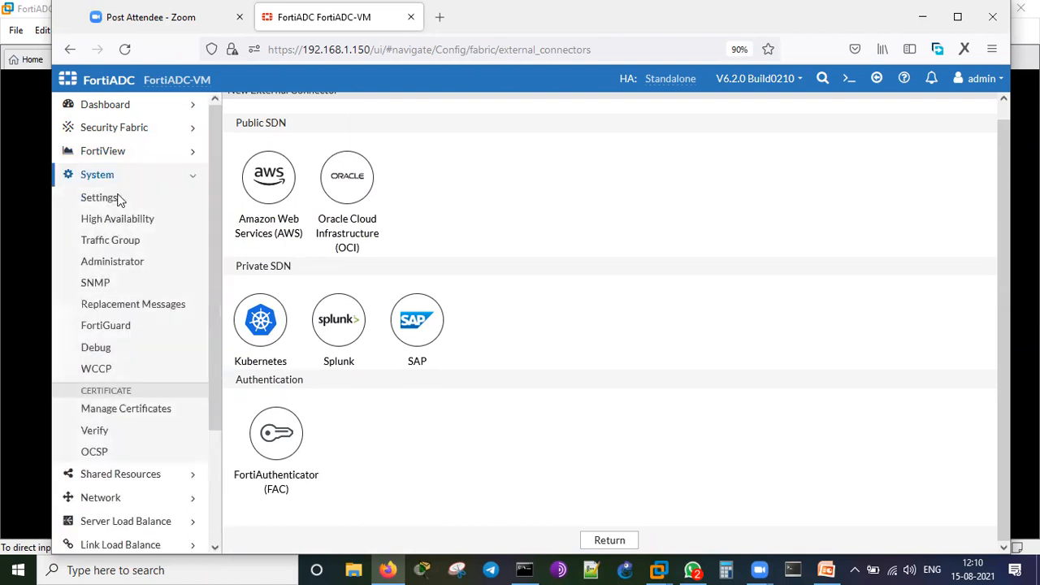
click(108, 199)
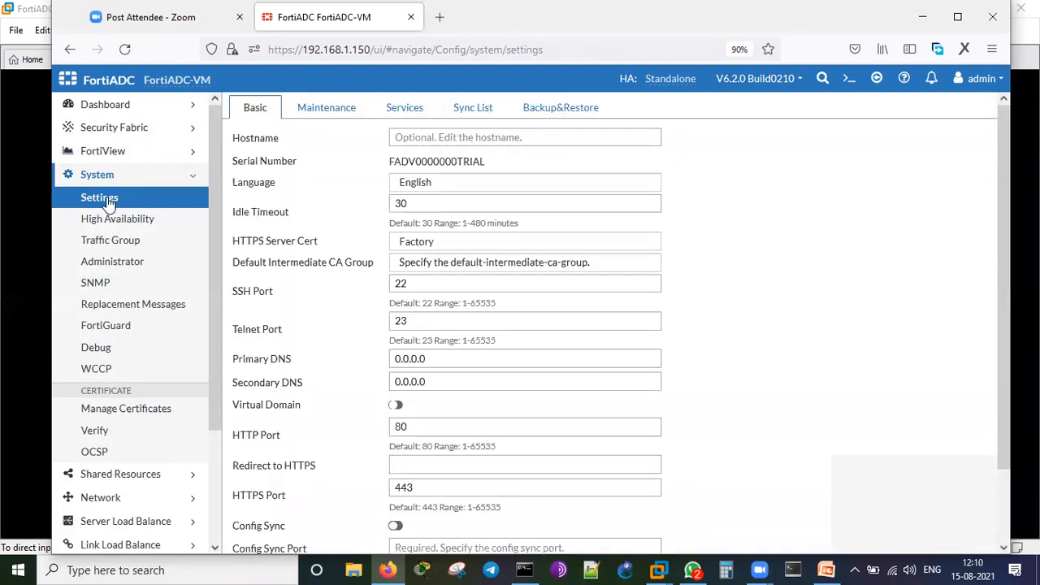
Browse High Availability, Traffic Group, Administrator and SNMP, ending on the PRE WARNING replacement message.
click(118, 226)
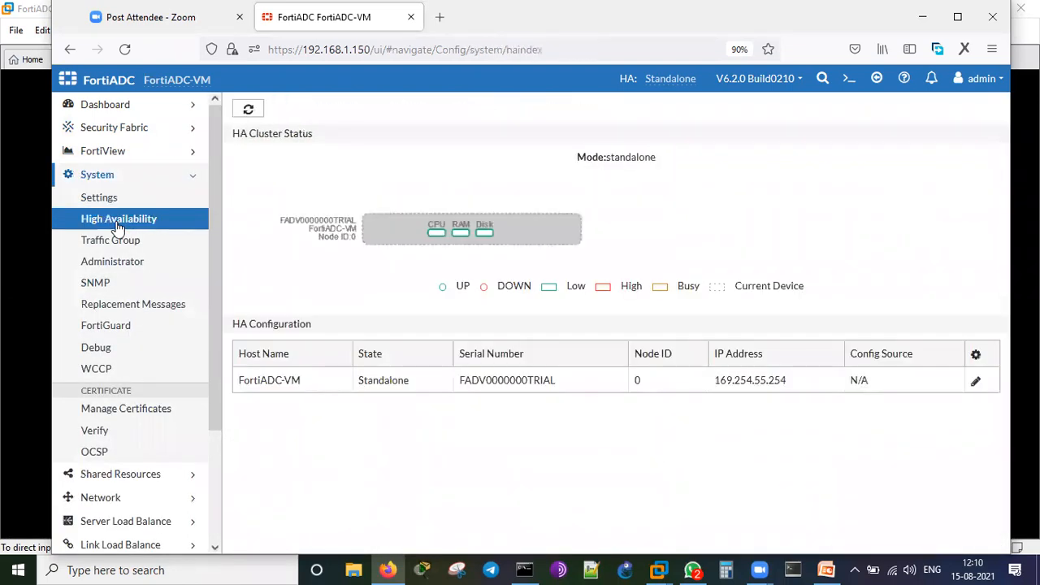
click(114, 244)
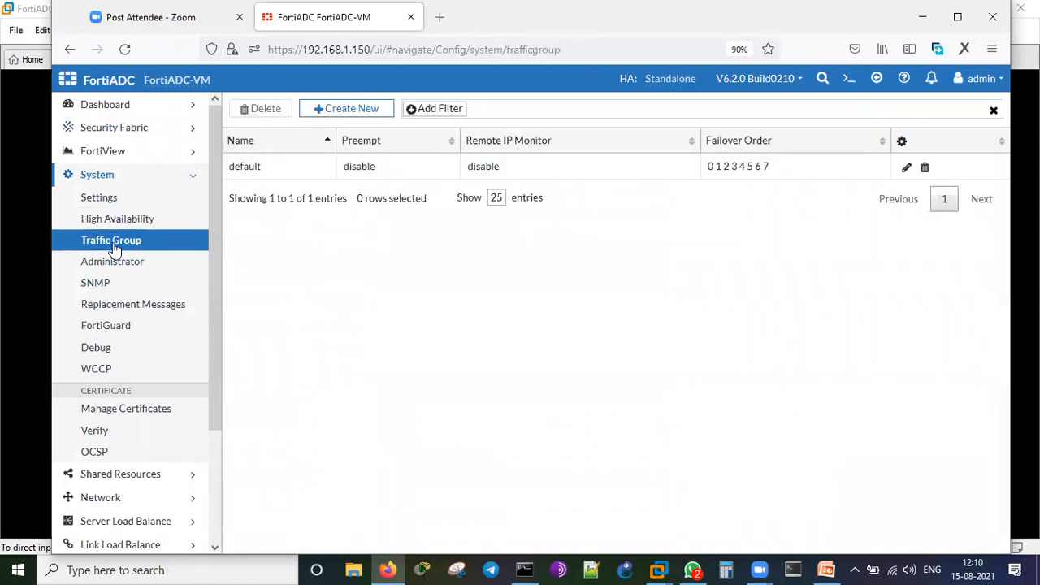
click(117, 268)
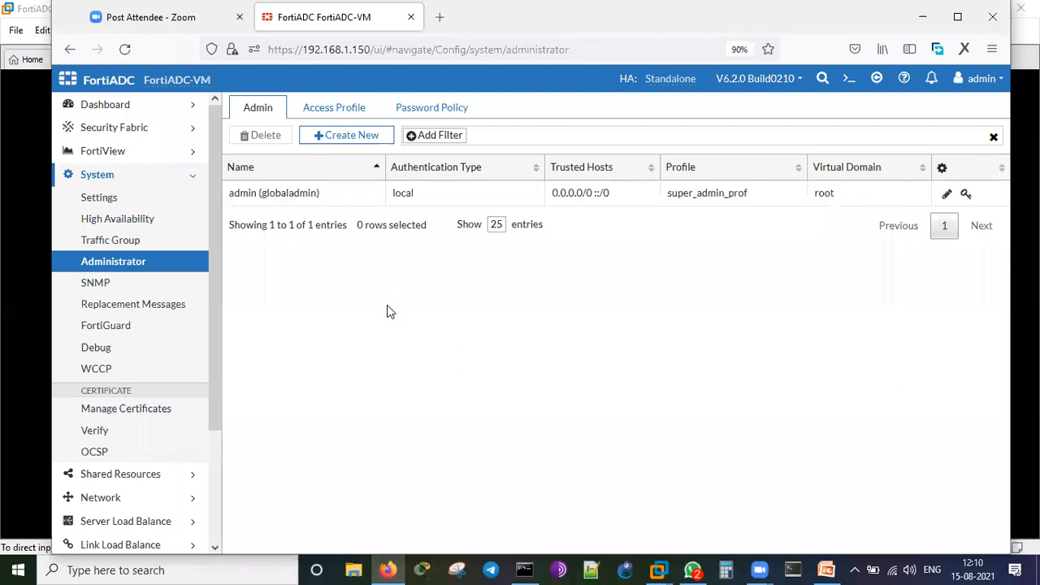
click(148, 285)
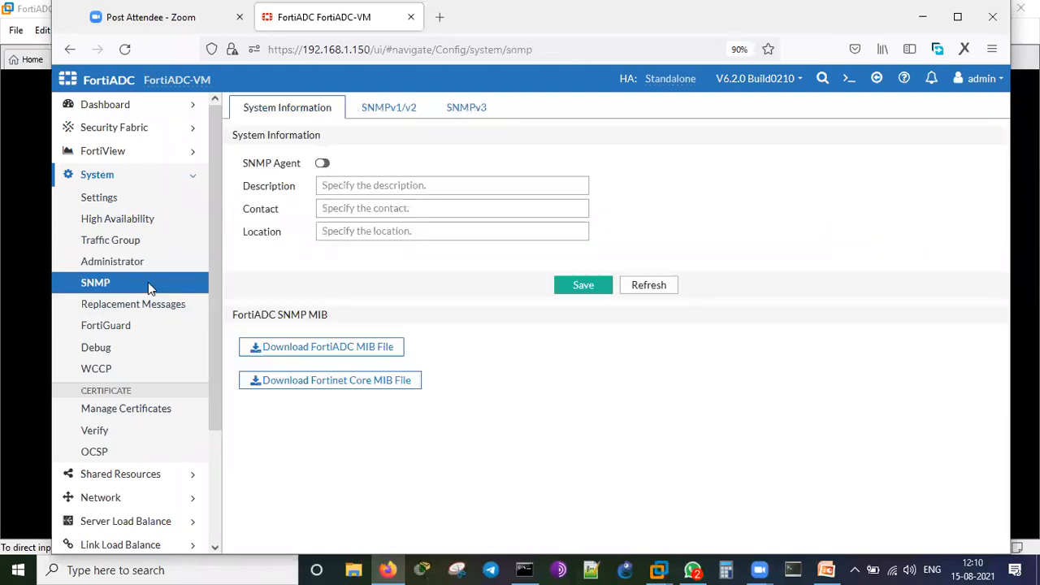
click(146, 313)
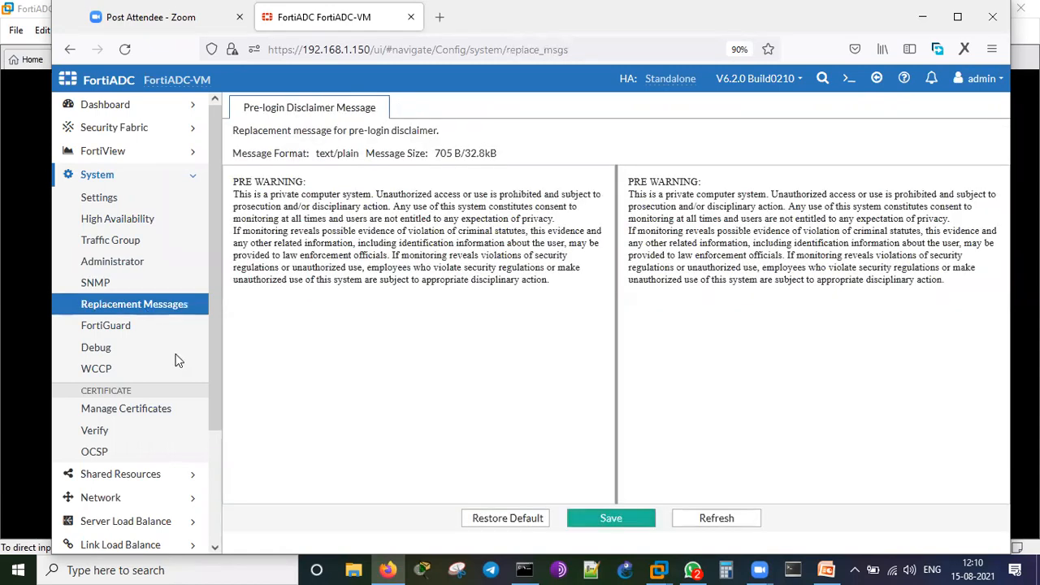
scroll(128, 219, down, 3)
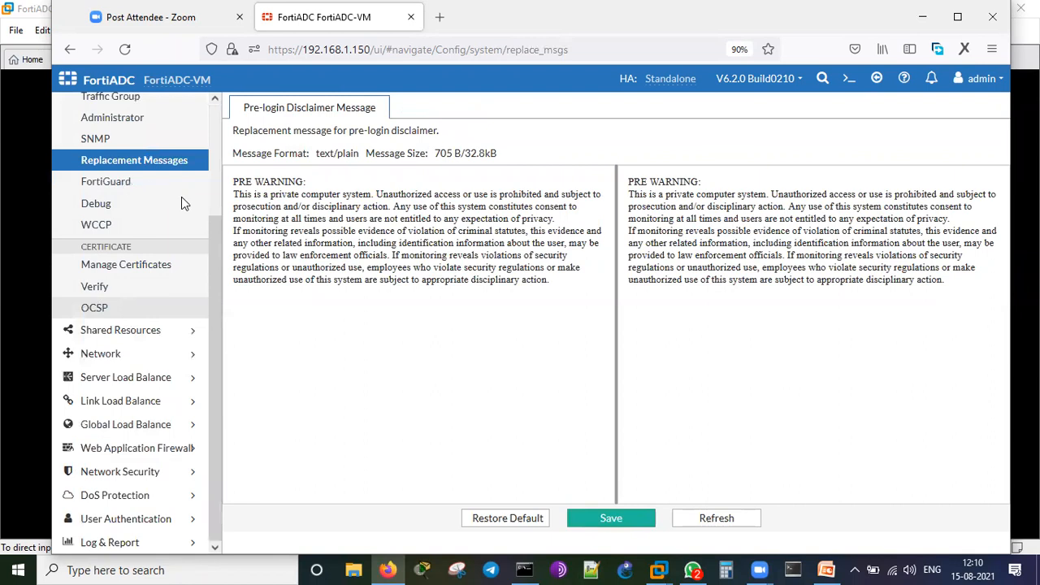
Browse Shared Resources health checks and address groups, ending on the empty Service Group list.
click(147, 335)
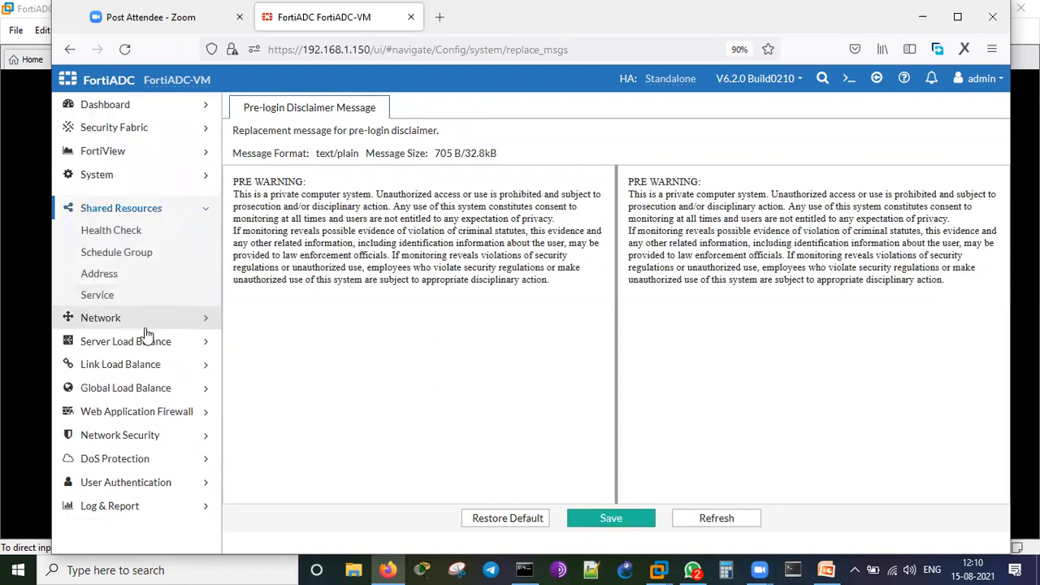
click(127, 225)
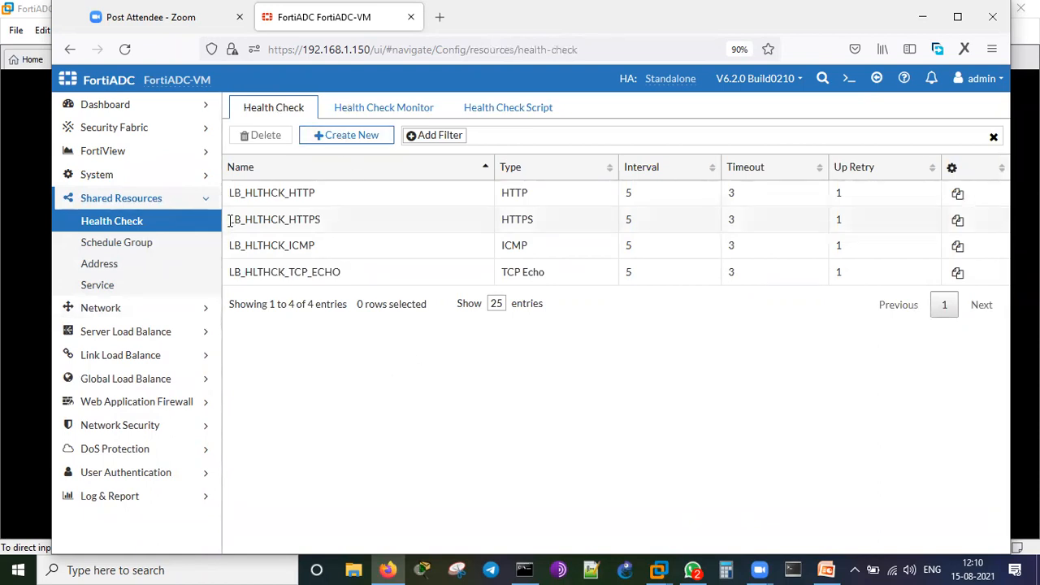
click(118, 264)
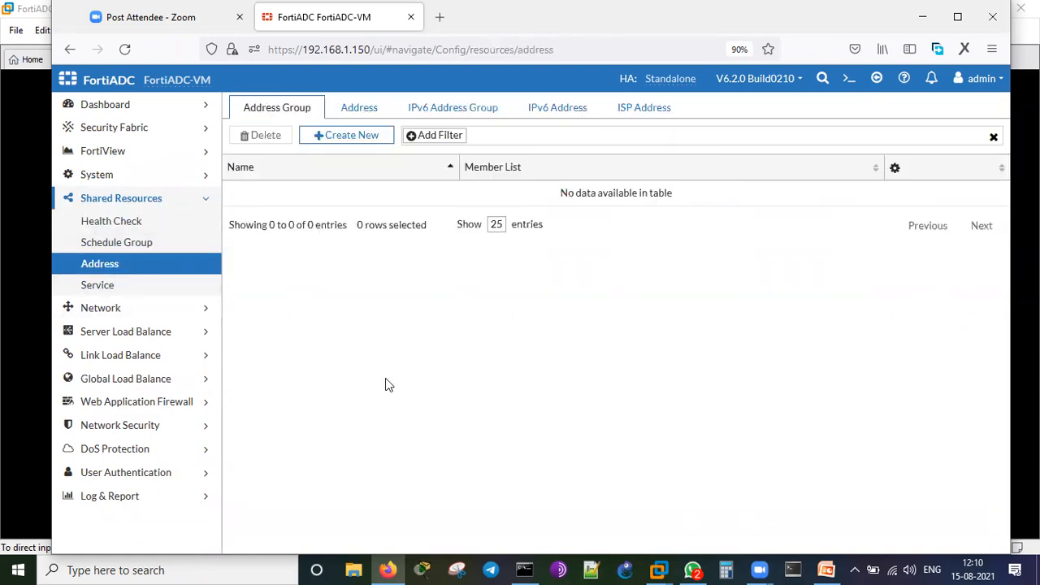
click(114, 286)
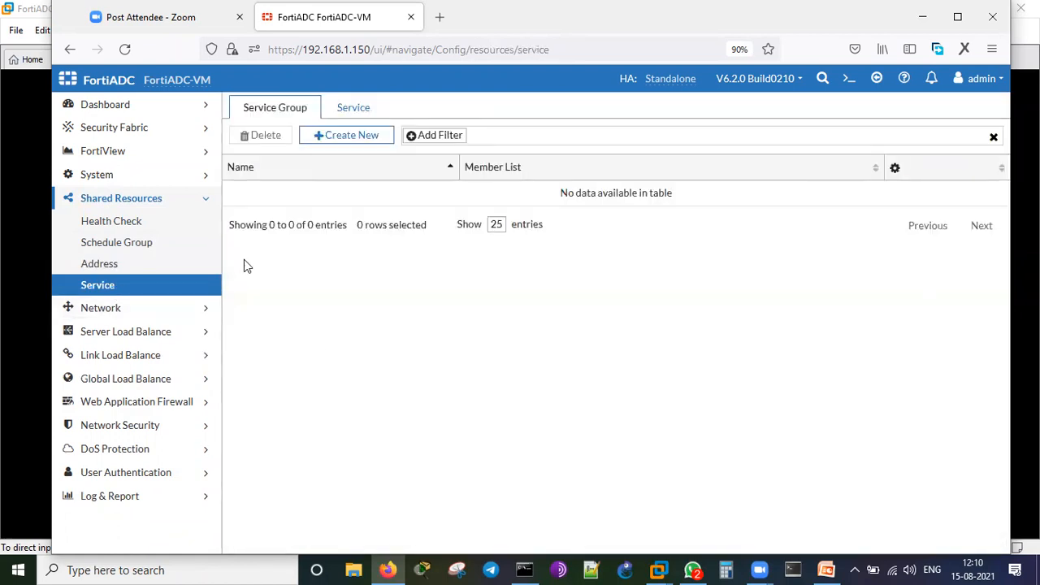
click(161, 199)
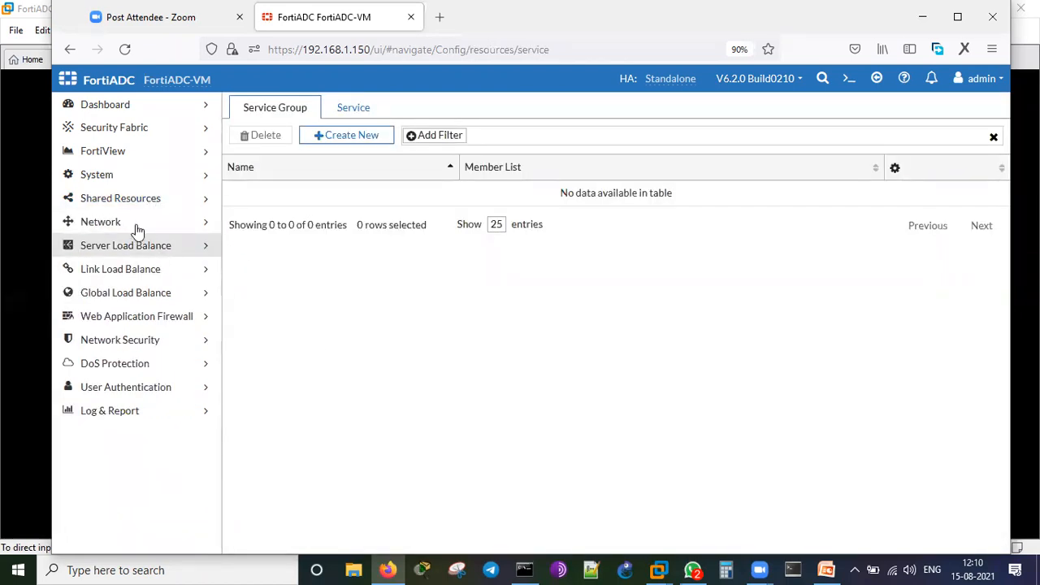
Open Network > Interface and circle the port diagram.
click(121, 223)
click(105, 245)
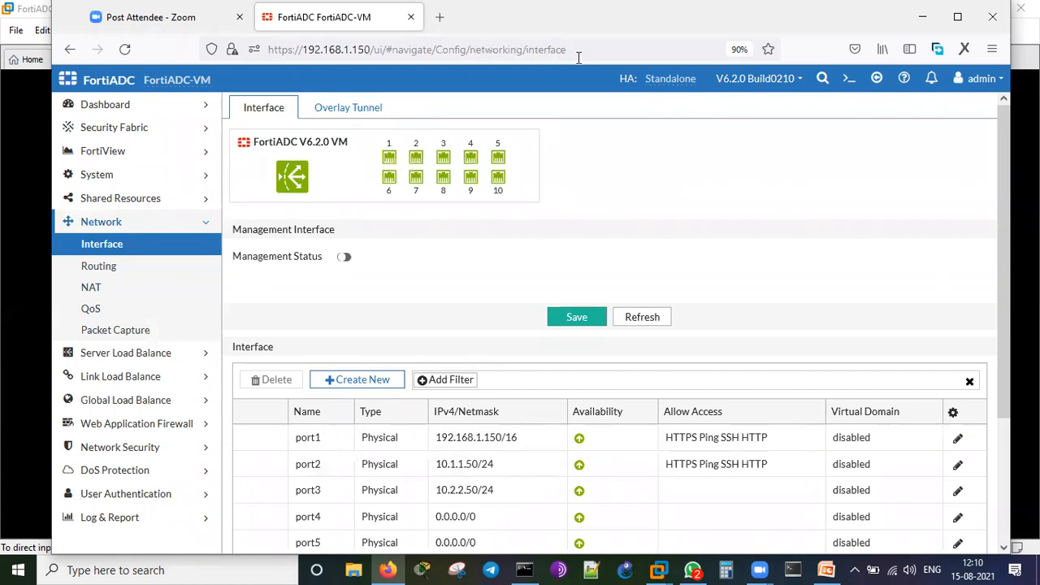
mouse_move(581, 194)
mouse_down()
mouse_move(373, 166)
mouse_move(406, 135)
mouse_move(457, 137)
mouse_up()
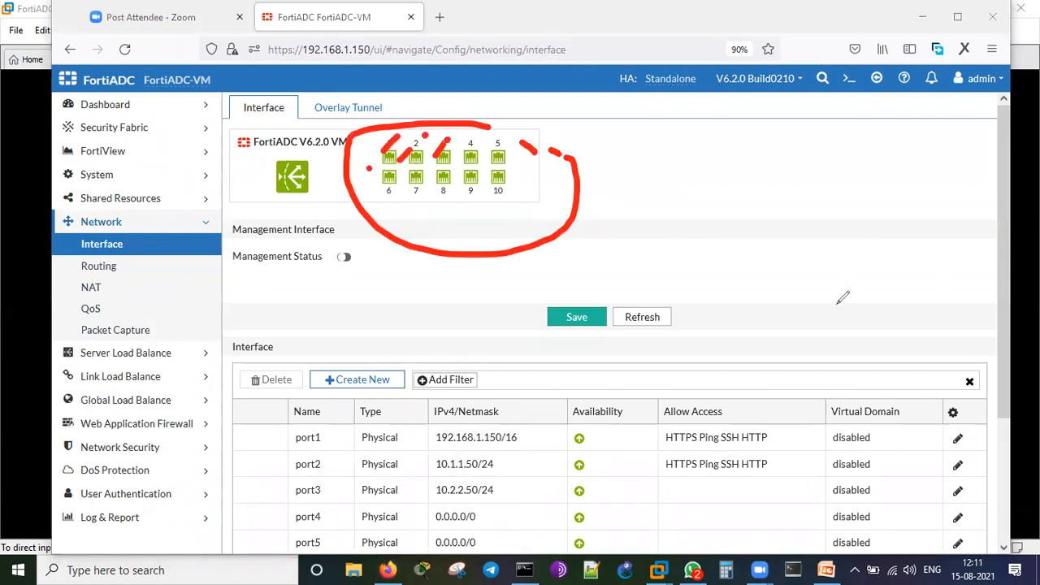
Annotate the port1–port3 rows and their allowed-access protocols, noting port3 has none.
drag(262, 457, 317, 414)
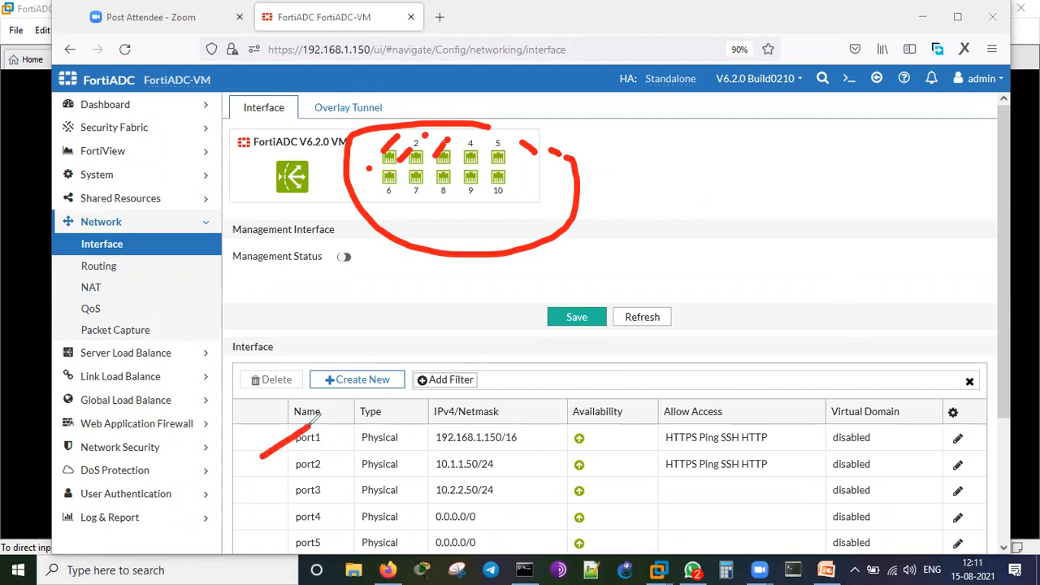
drag(280, 466, 297, 456)
drag(265, 497, 291, 486)
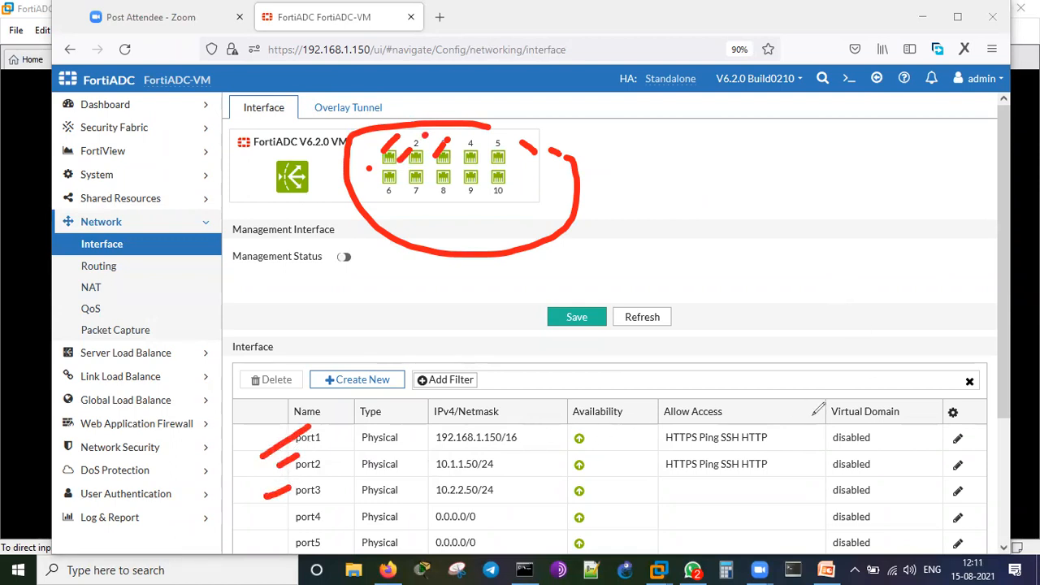
drag(788, 432, 838, 362)
drag(783, 412, 814, 421)
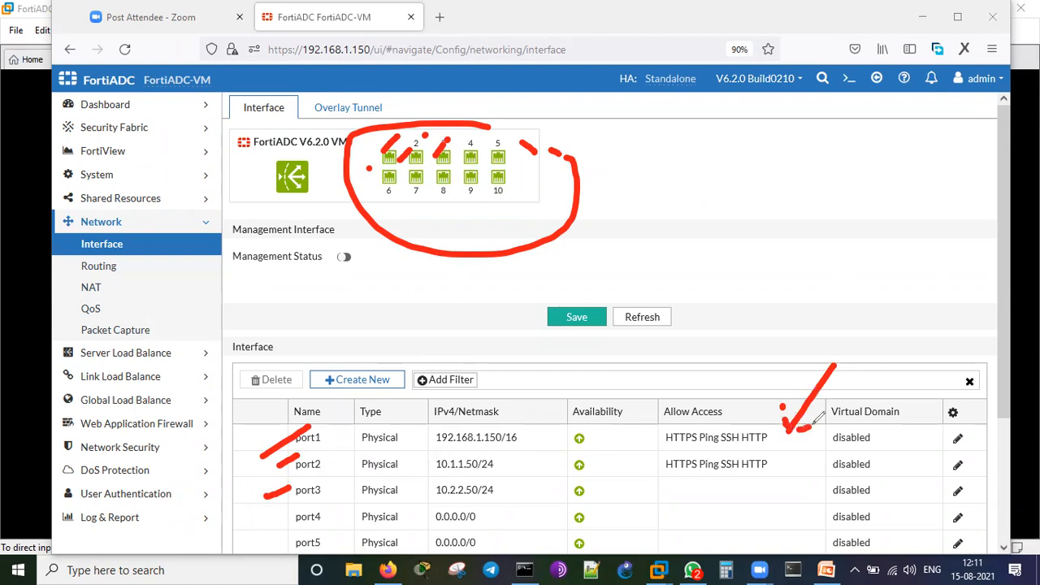
mouse_move(827, 461)
mouse_down()
mouse_move(778, 461)
mouse_move(792, 474)
mouse_up()
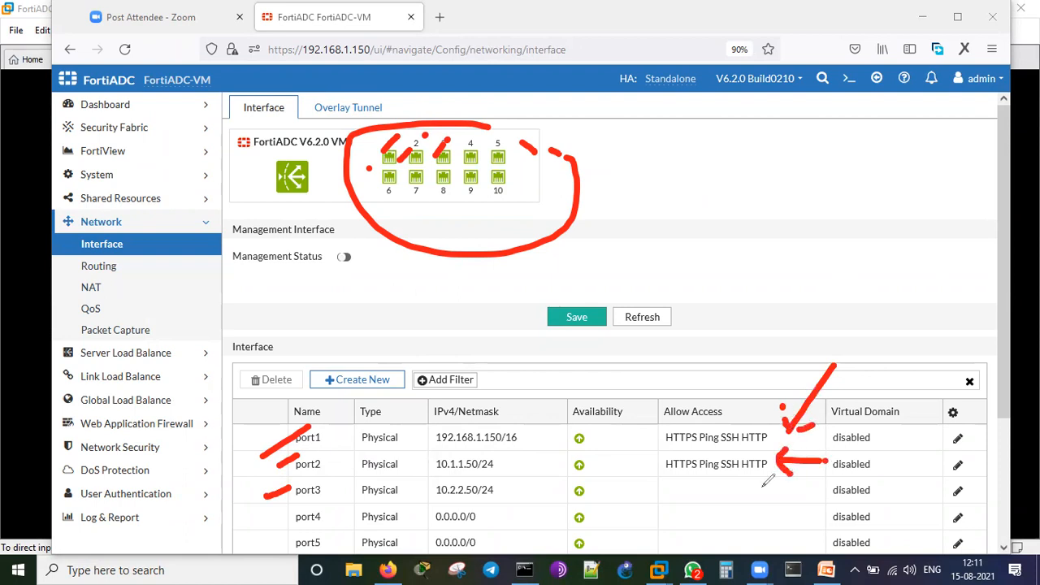
mouse_move(620, 492)
mouse_down()
mouse_move(731, 493)
mouse_move(731, 510)
mouse_up()
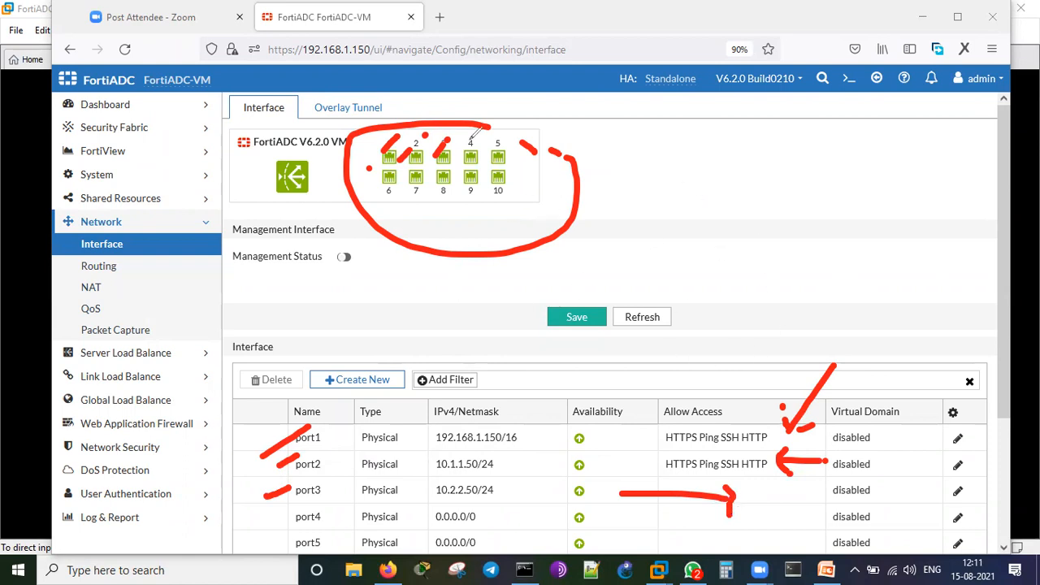
Clear annotations and review Routing's Policy, OSPF, ISP, BGP and Access List tabs.
key(e)
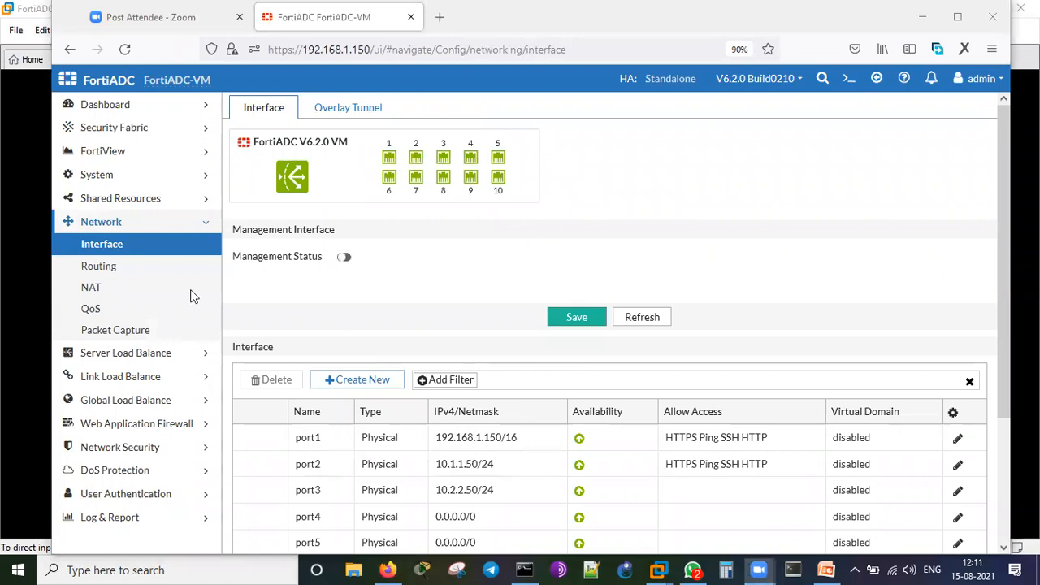
click(143, 269)
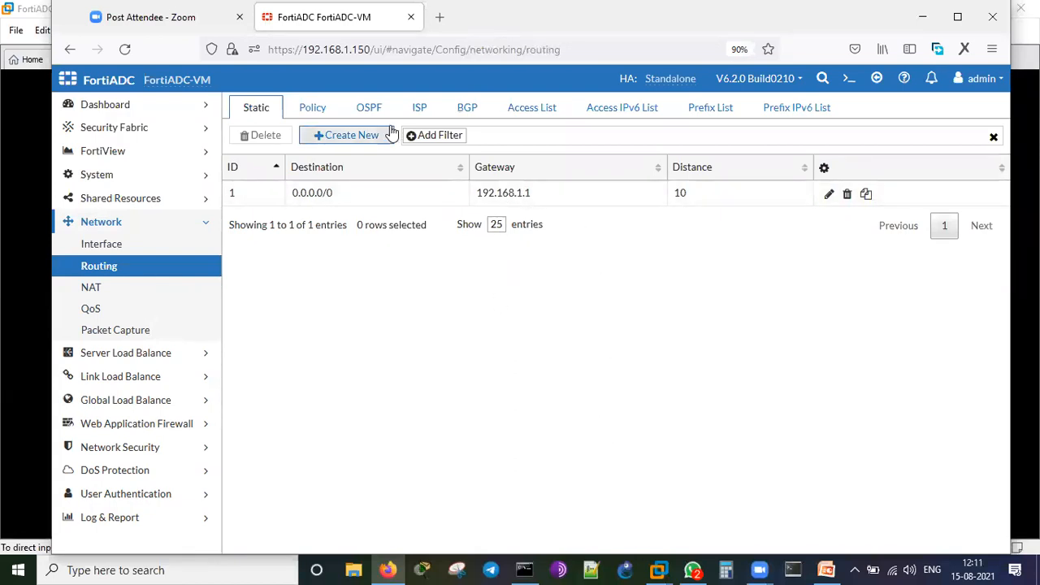
click(317, 108)
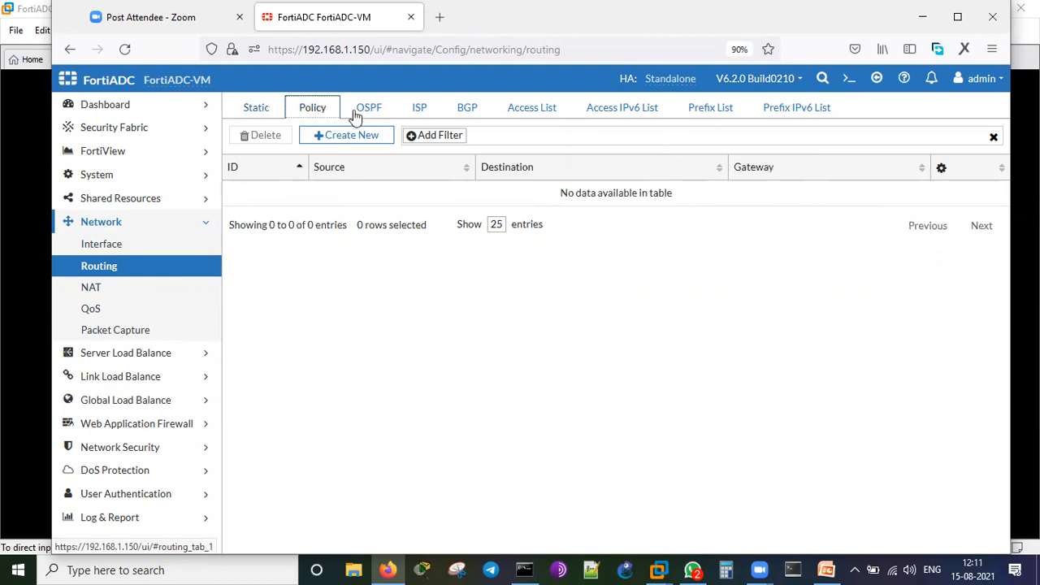
click(372, 107)
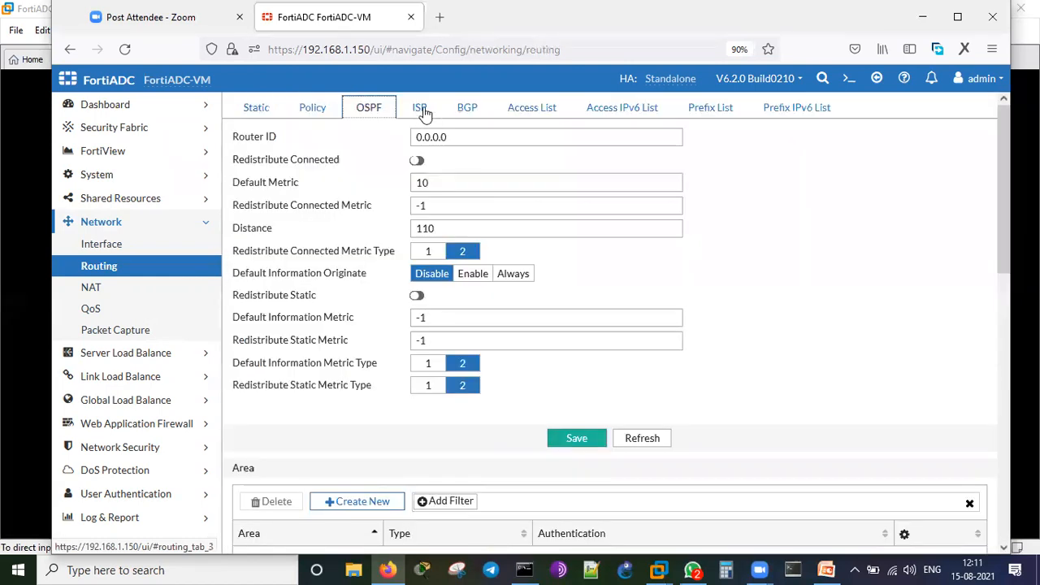
click(423, 108)
click(468, 109)
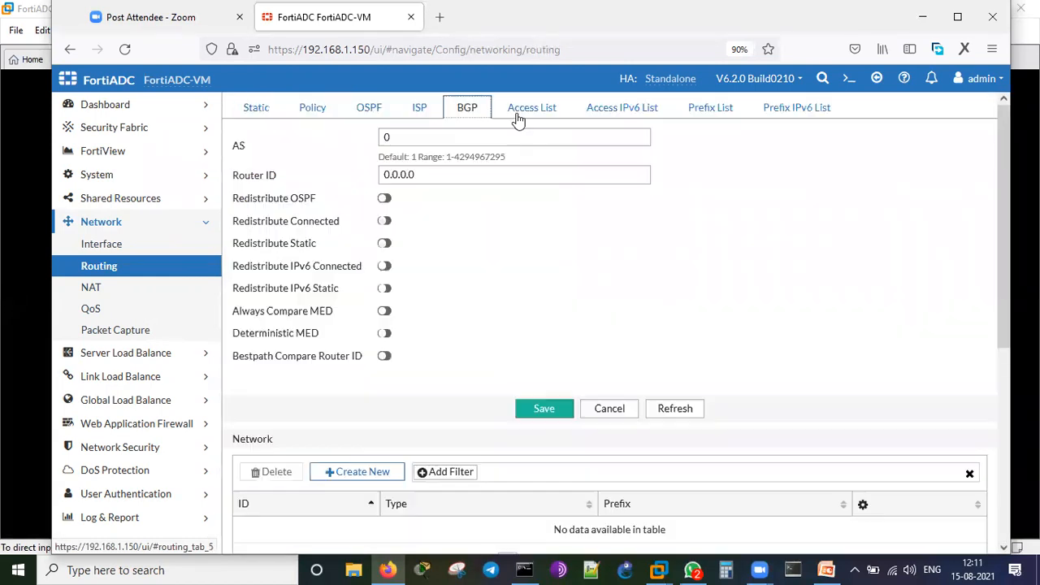
click(532, 108)
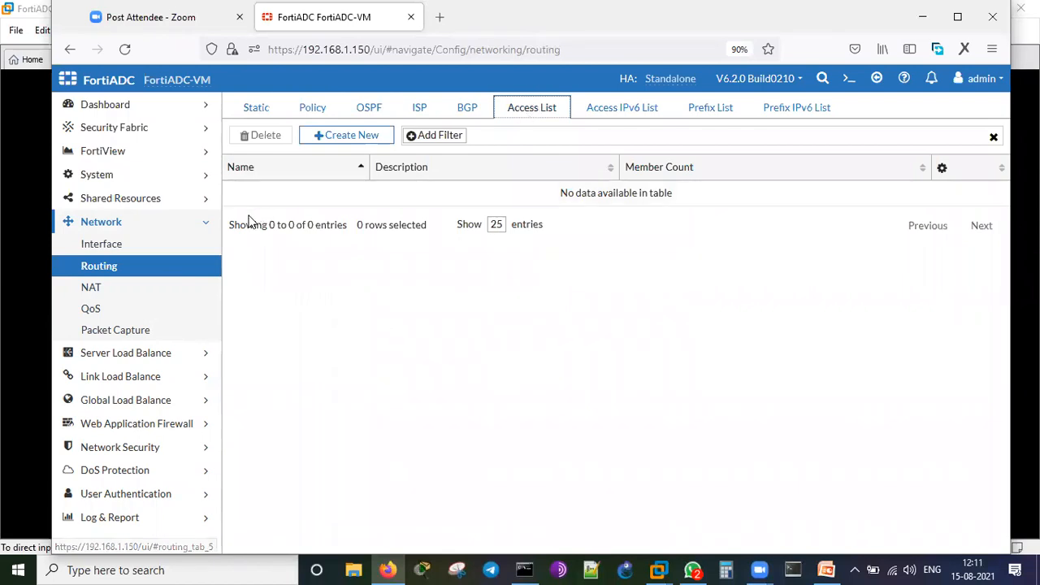
Review the empty NAT and QoS lists, then the empty Packet Capture list.
click(135, 286)
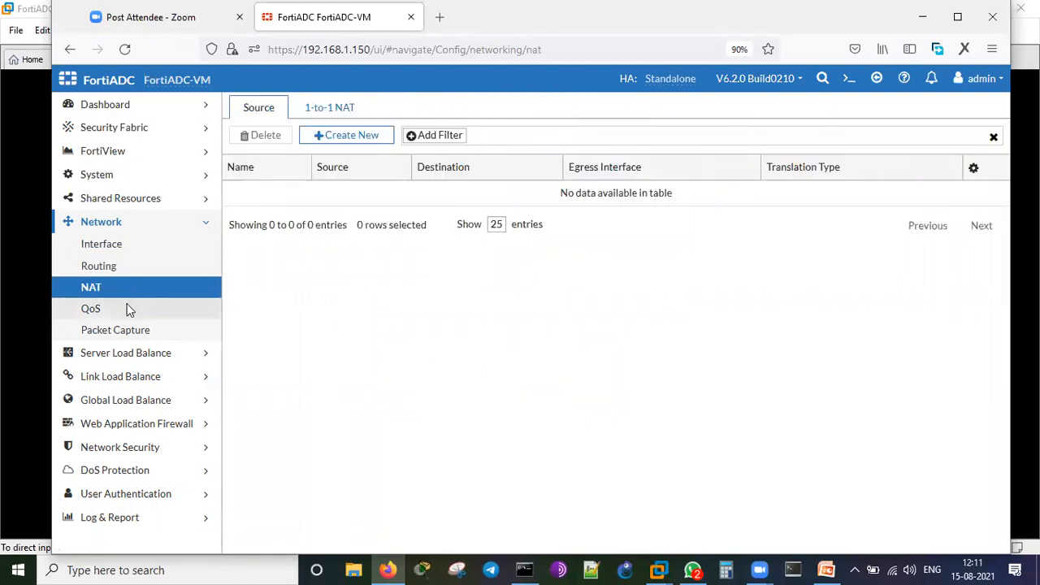
click(125, 310)
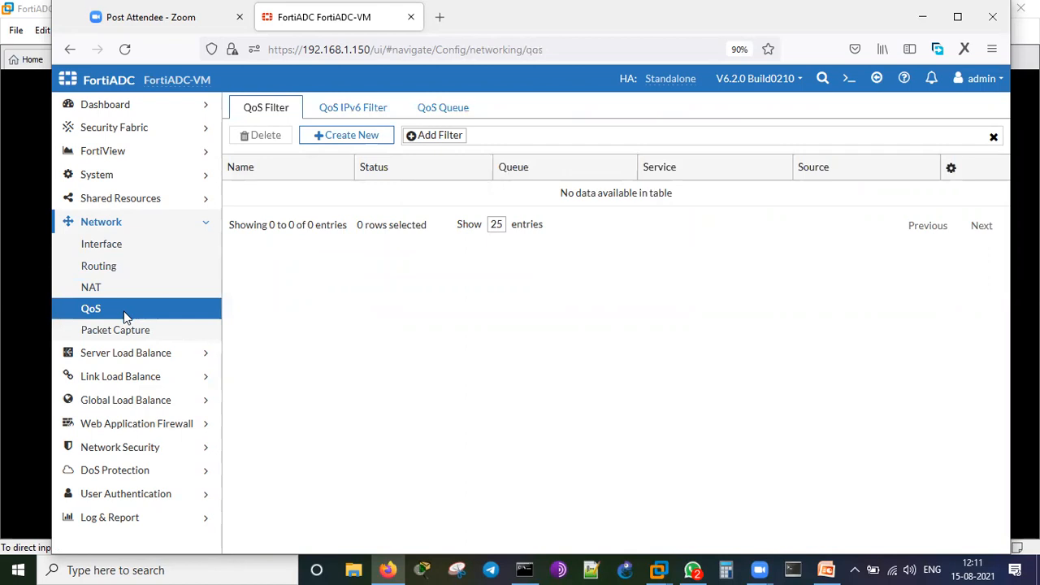
click(123, 333)
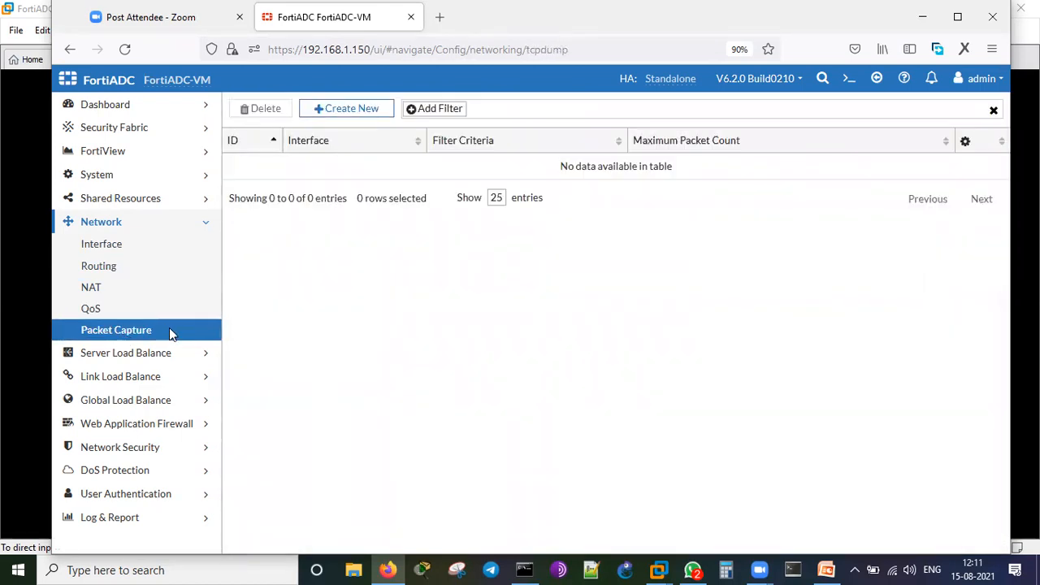
click(145, 354)
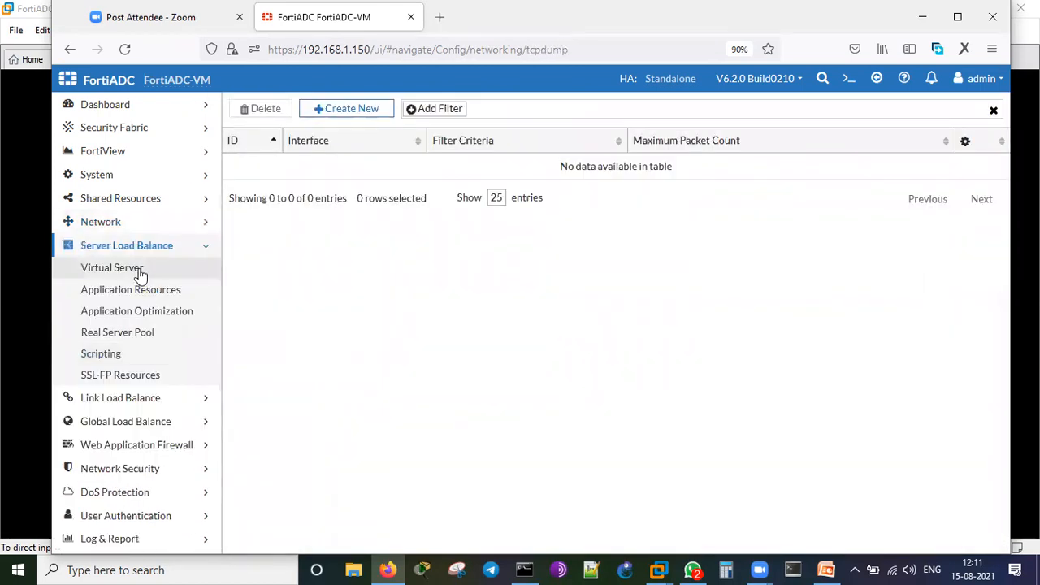
Review Virtual Server, Application Resources, Application Optimization and the 47-entry Scripting list.
click(139, 275)
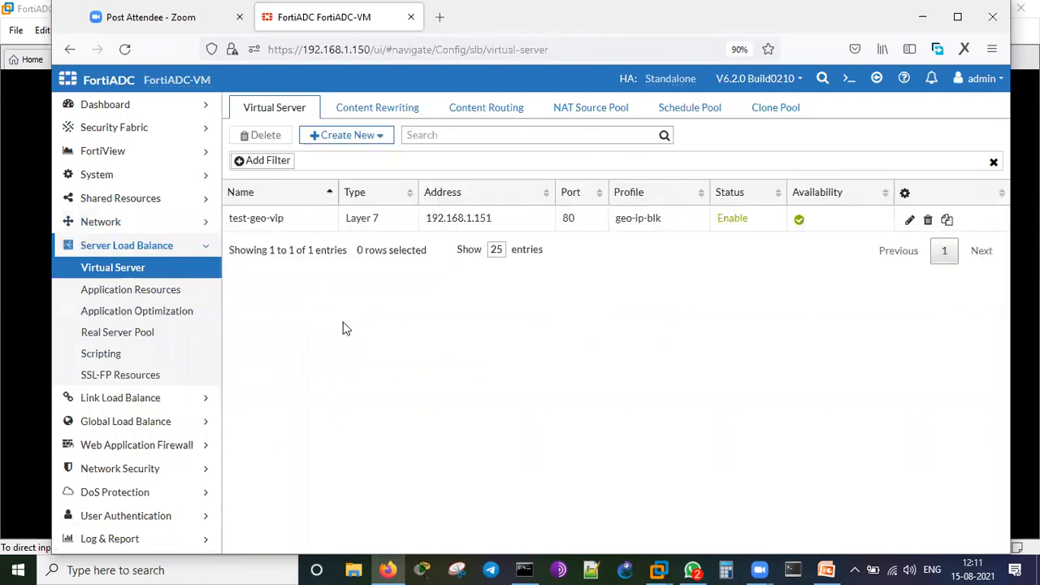
click(163, 290)
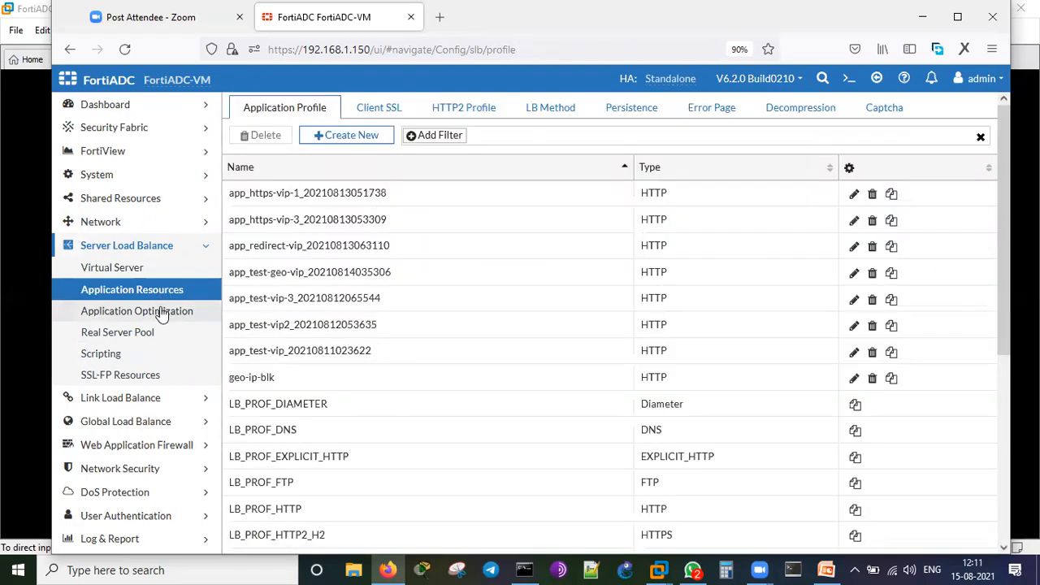
click(160, 315)
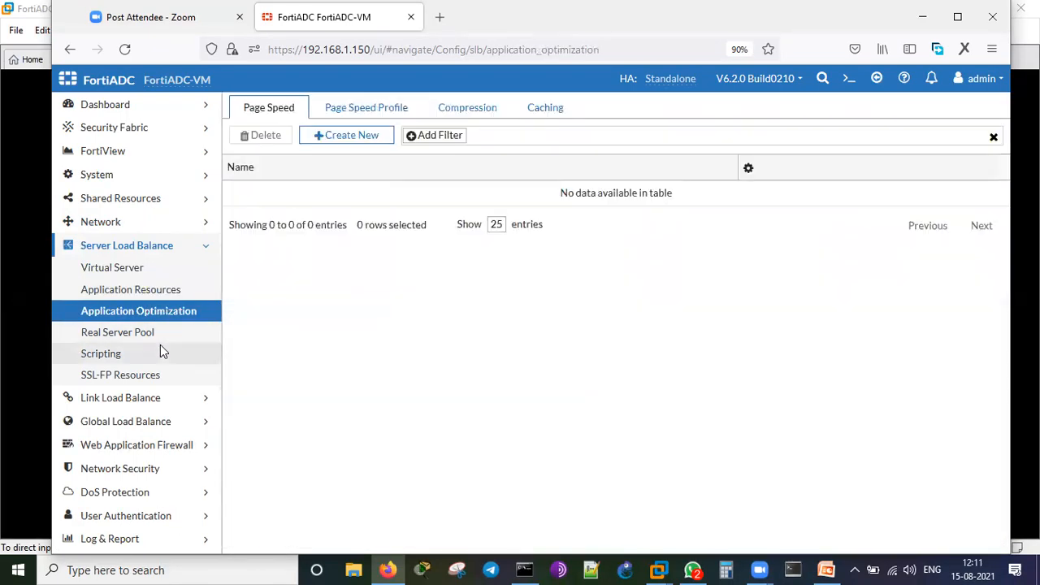
click(189, 354)
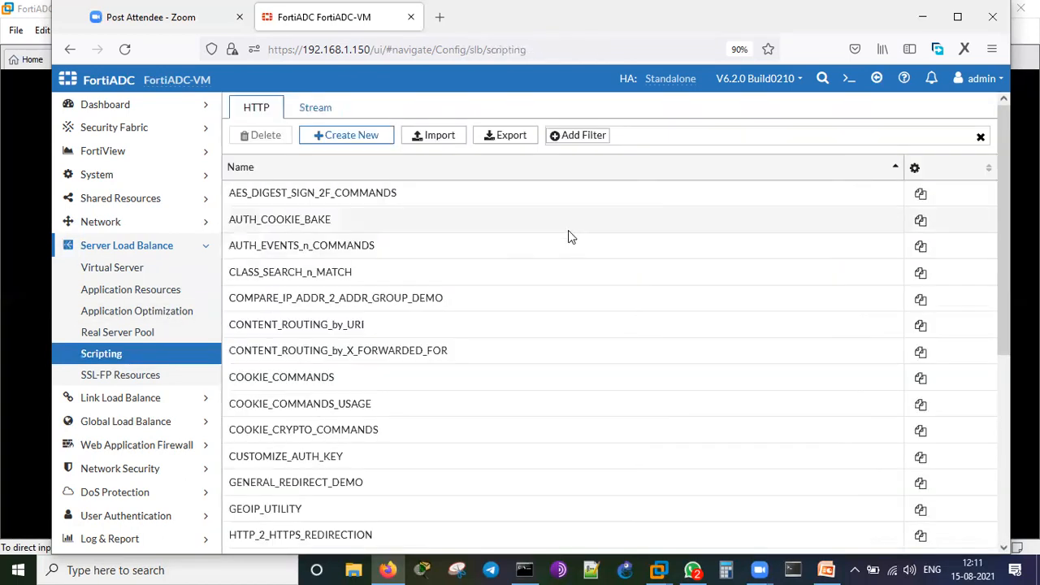
scroll(568, 236, down, 5)
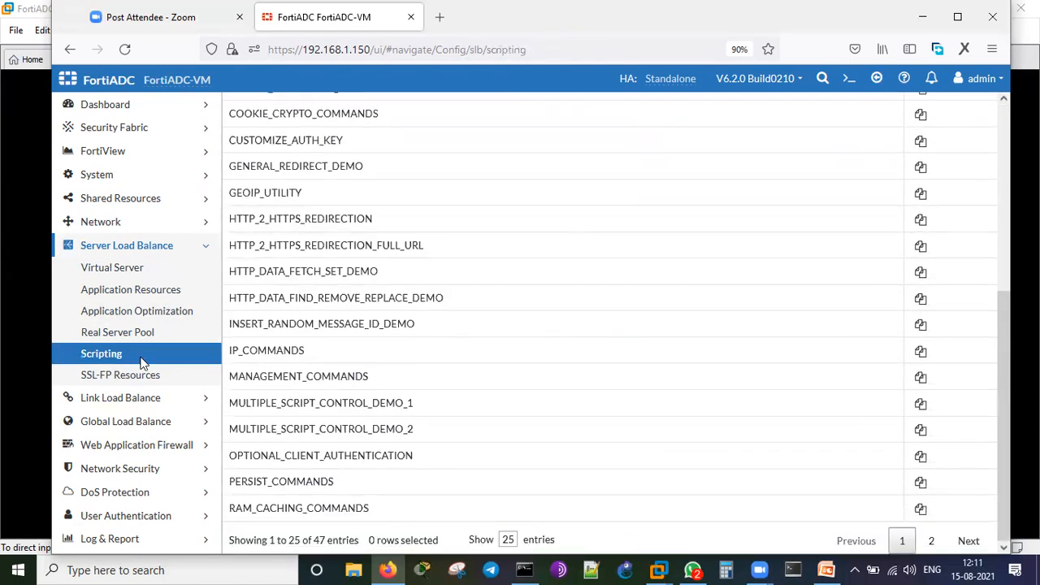
click(140, 401)
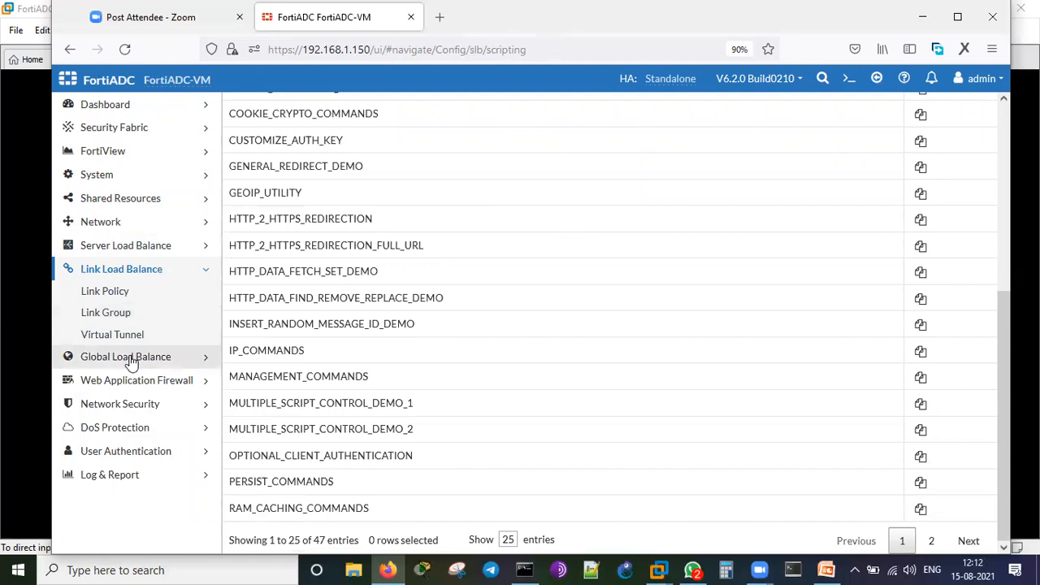
Expand the Global Load Balance and Web Application Firewall menus, then Network Security.
click(130, 356)
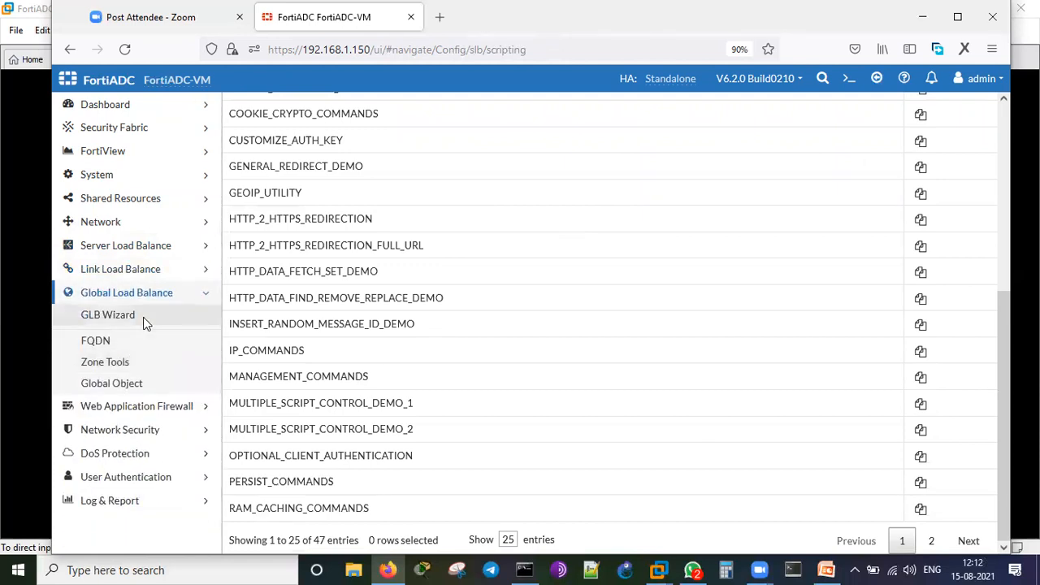
click(139, 293)
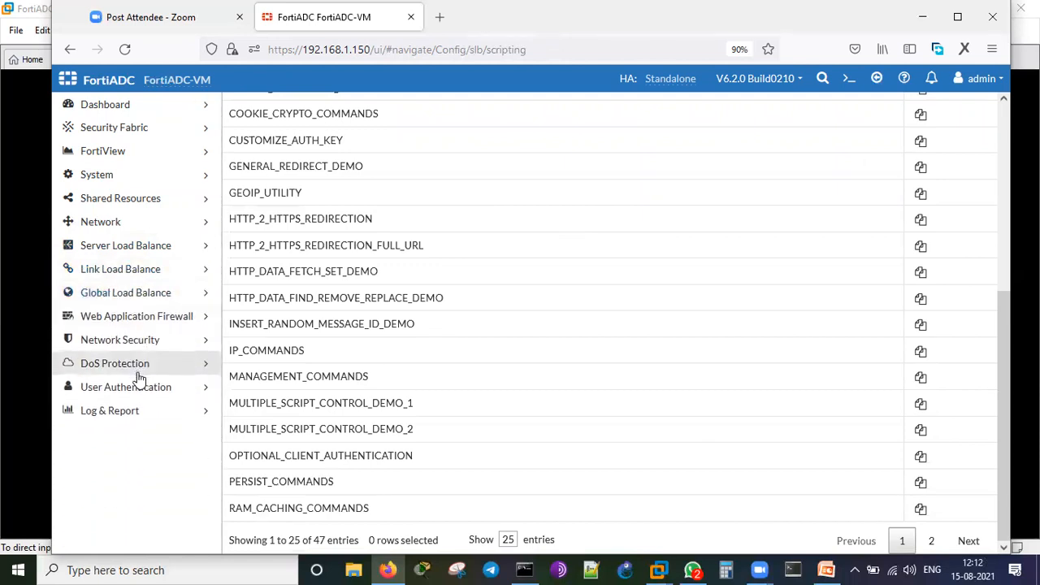
click(141, 320)
scroll(157, 367, down, 5)
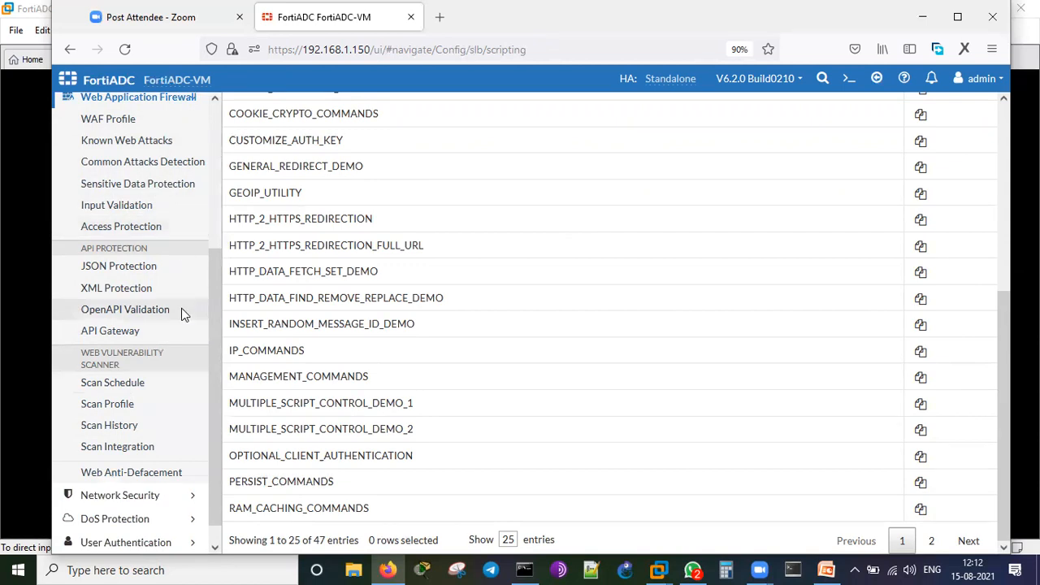
scroll(182, 312, down, 1)
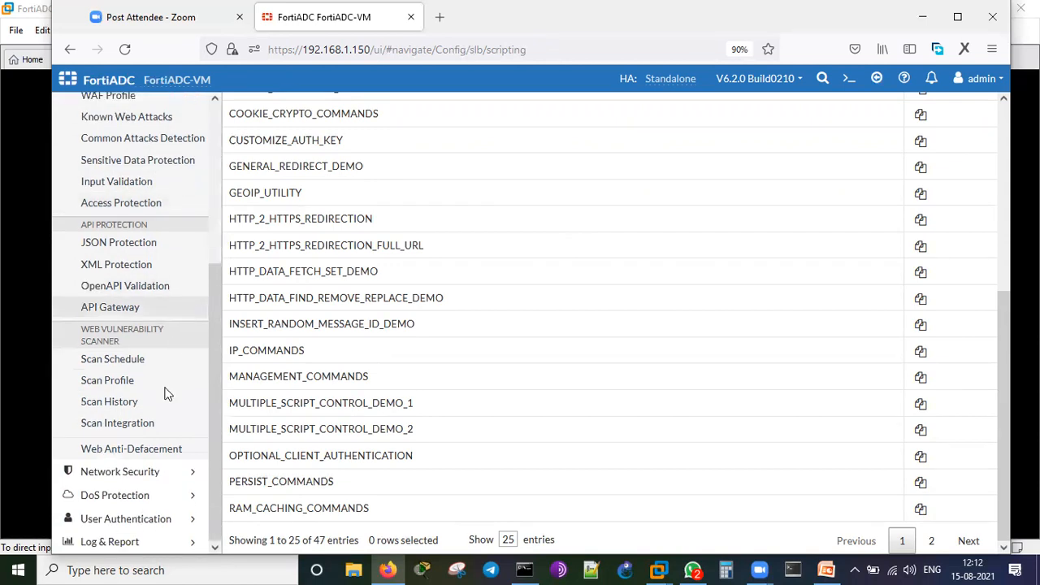
click(145, 473)
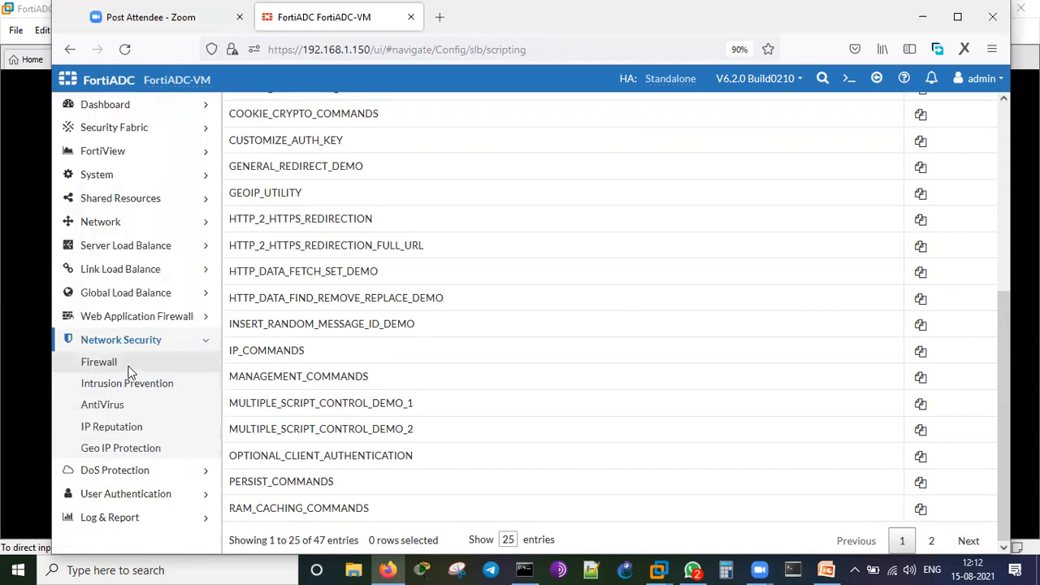
Review Network Security firewall policy, IPS, antivirus, IP Reputation and Geo IP pages.
click(127, 364)
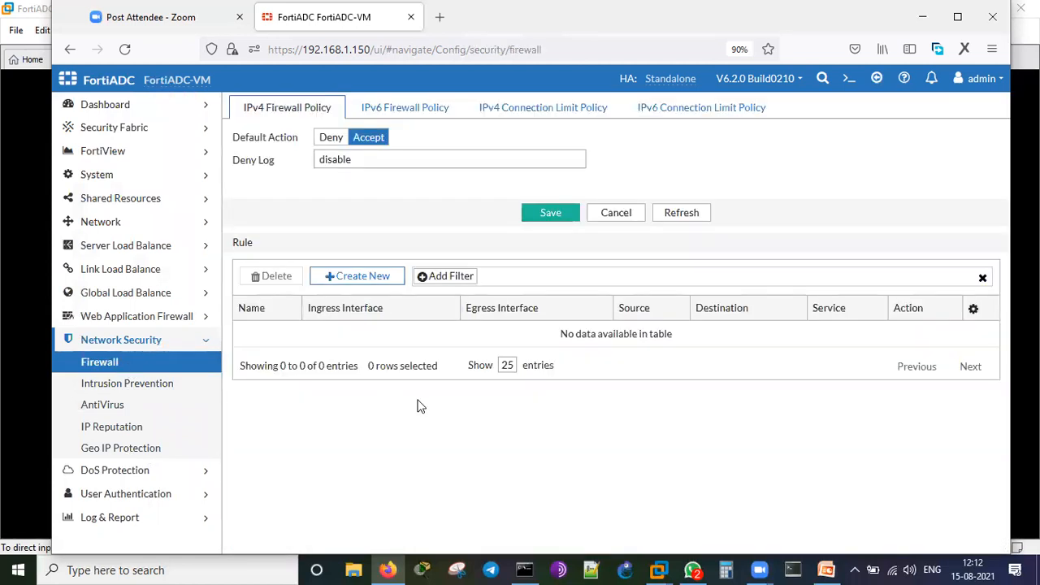
click(146, 395)
click(121, 405)
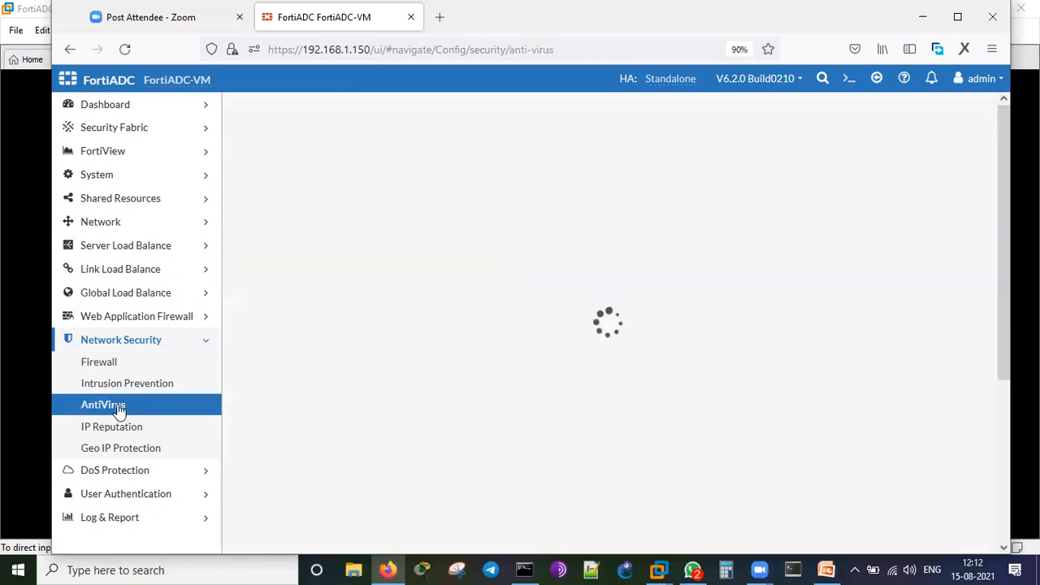
click(139, 430)
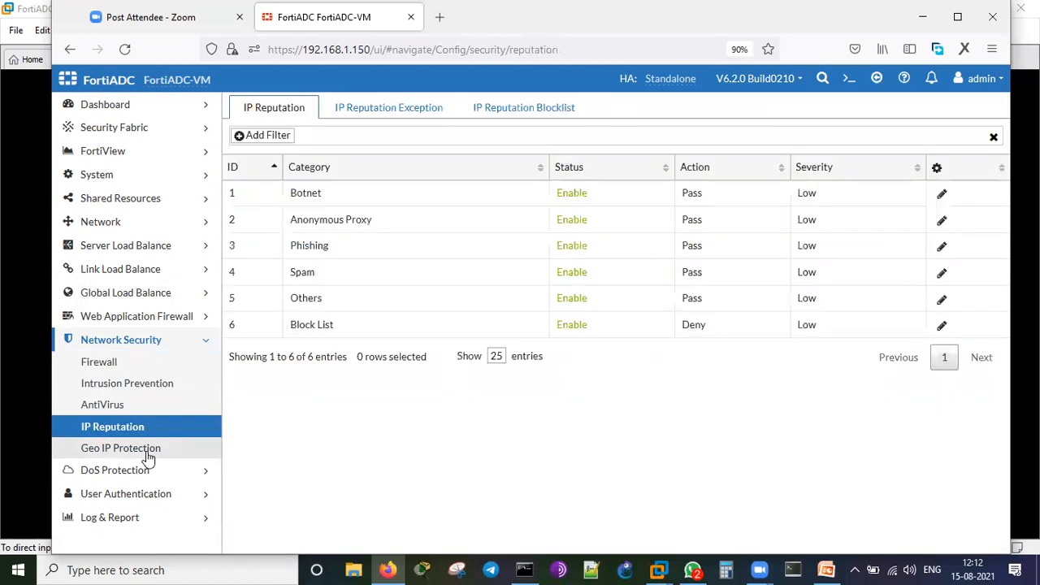
click(146, 449)
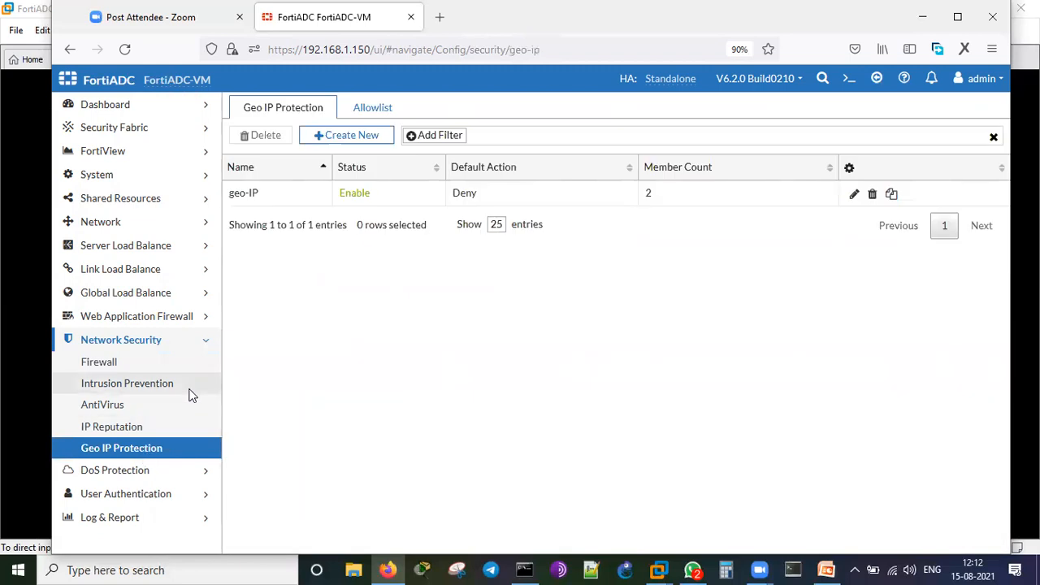
Review DoS Protection profile, application and networking pages, then expand Log & Report.
click(122, 473)
click(149, 392)
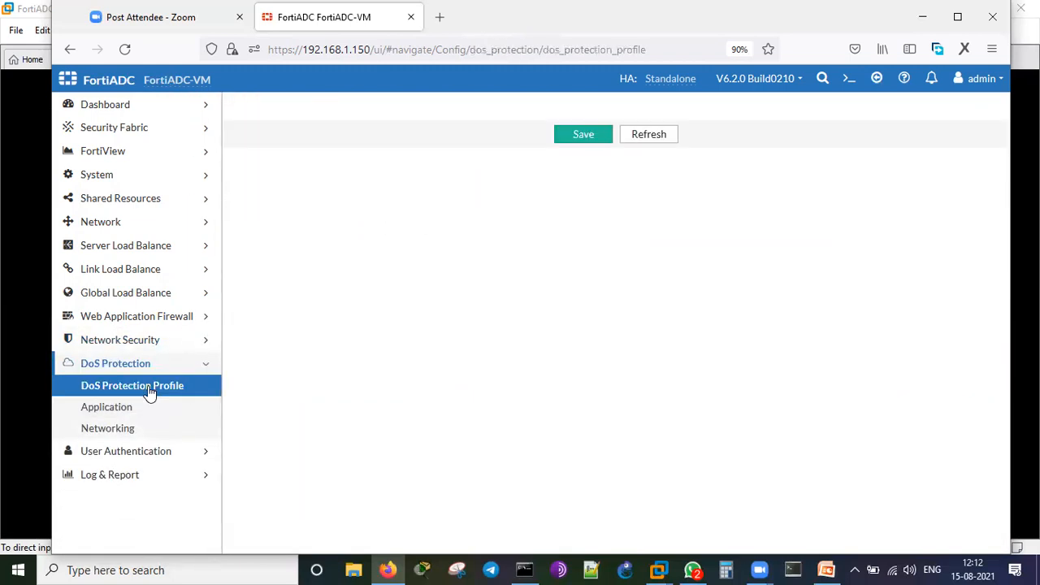
click(124, 411)
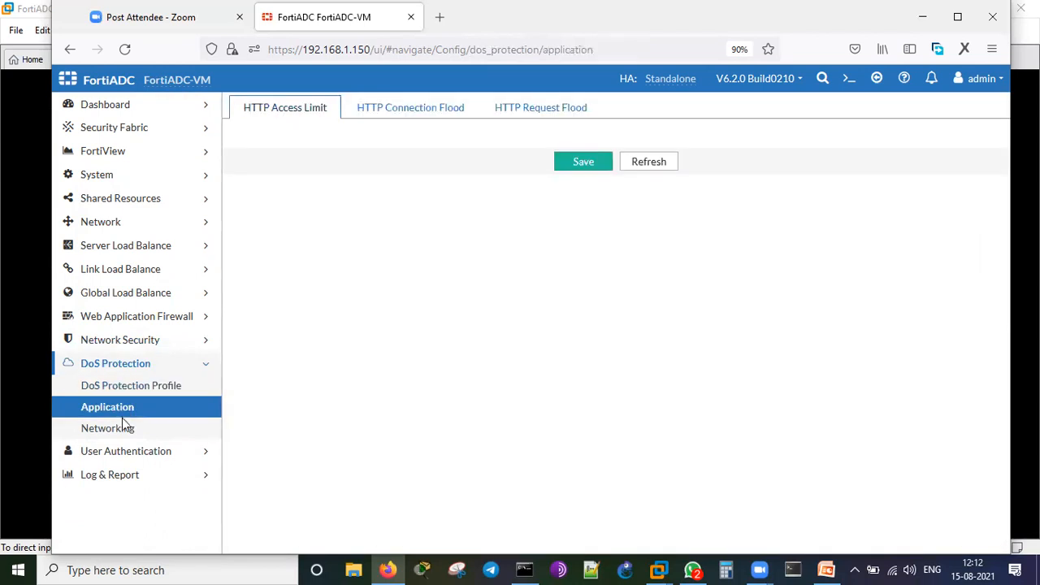
click(125, 430)
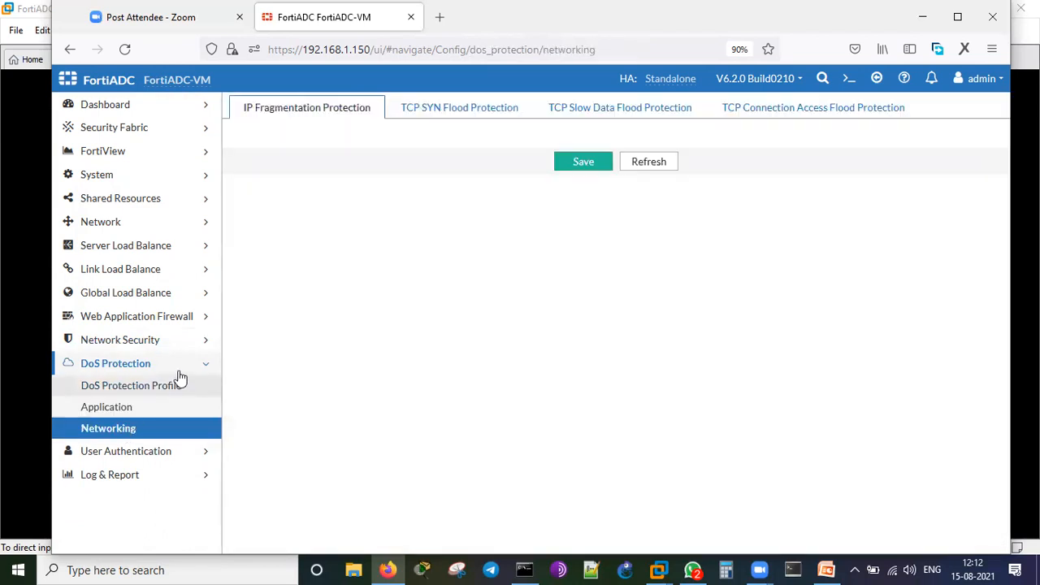
click(126, 459)
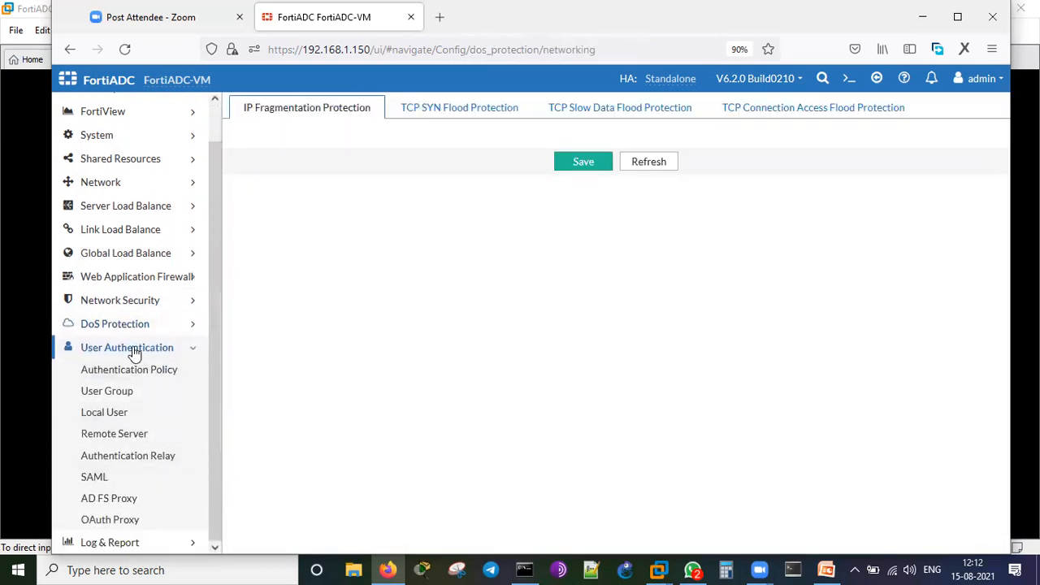
click(110, 542)
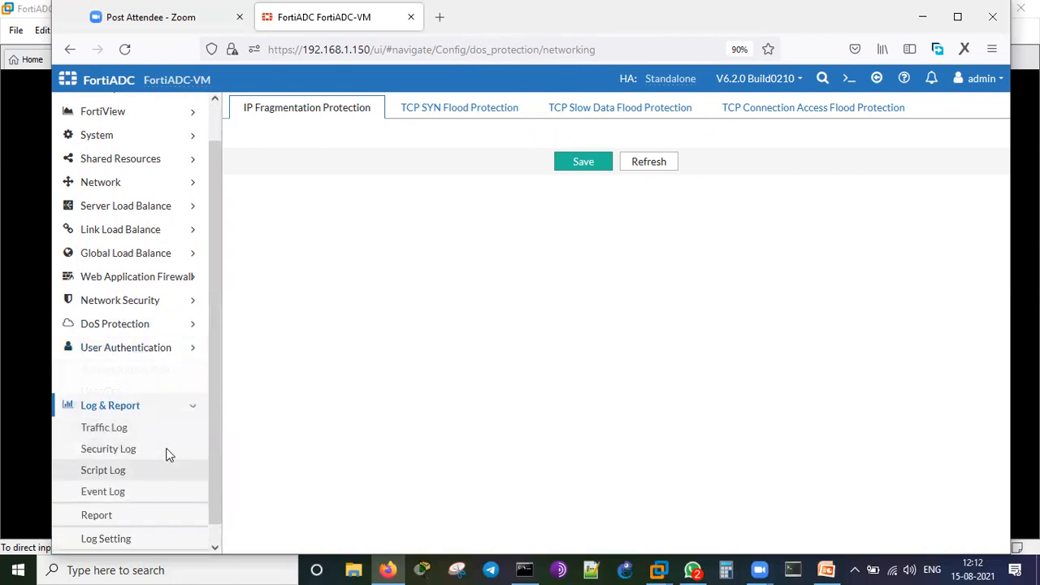
Show the SLB HTTP traffic log.
click(104, 410)
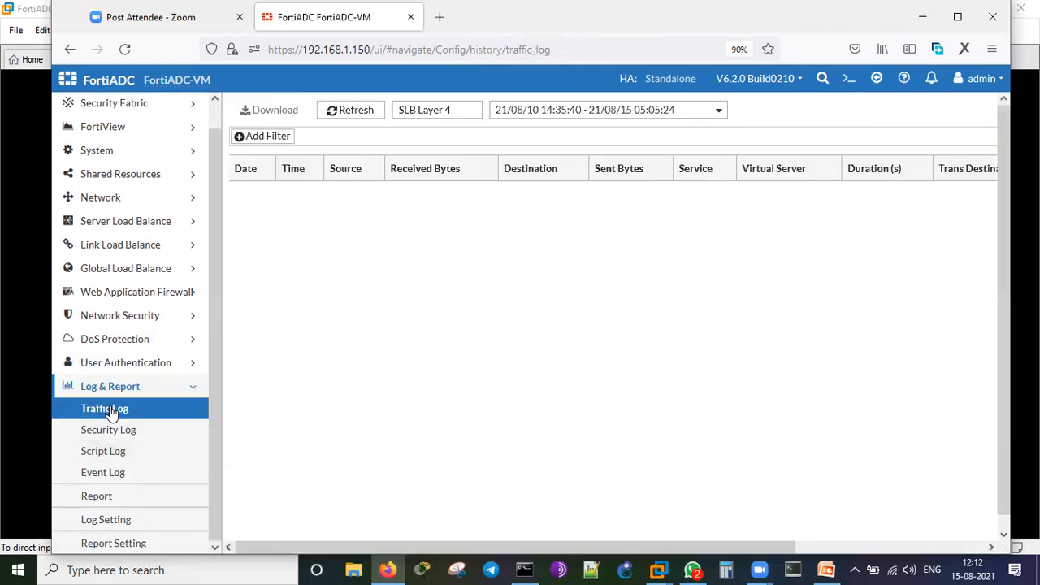
click(433, 110)
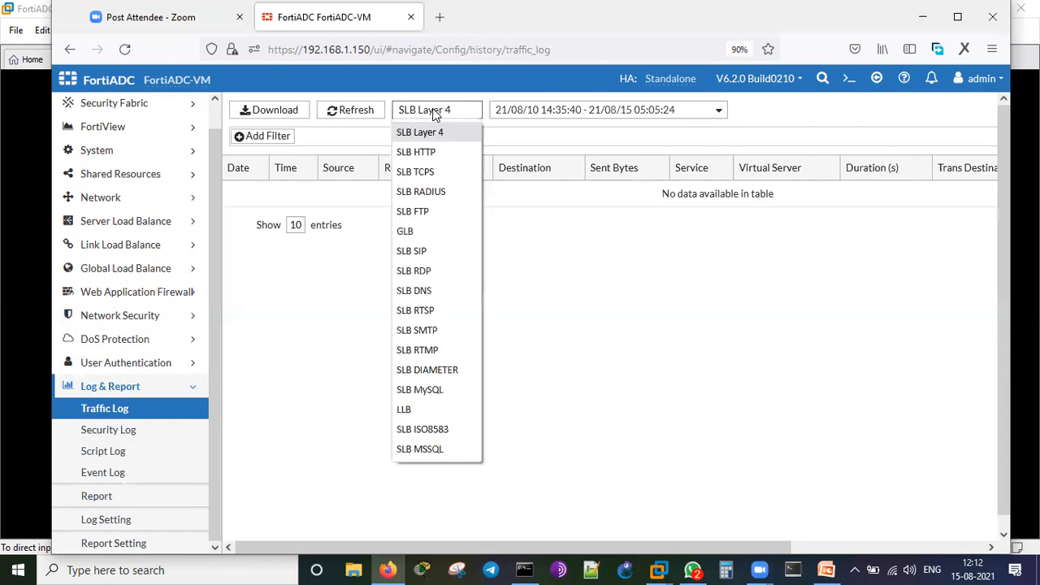
click(431, 153)
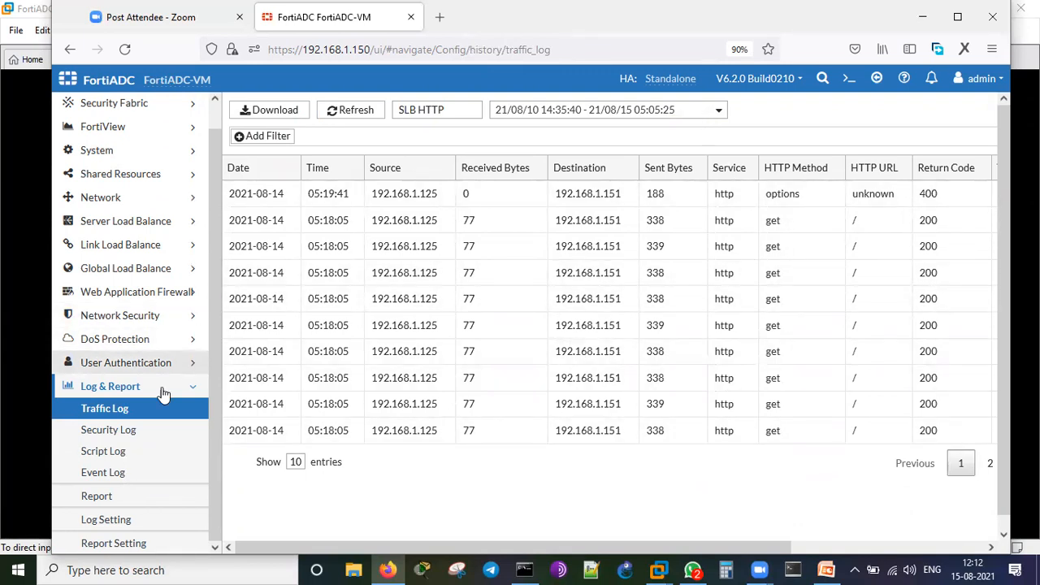
Show and refresh the GEO security log.
click(118, 431)
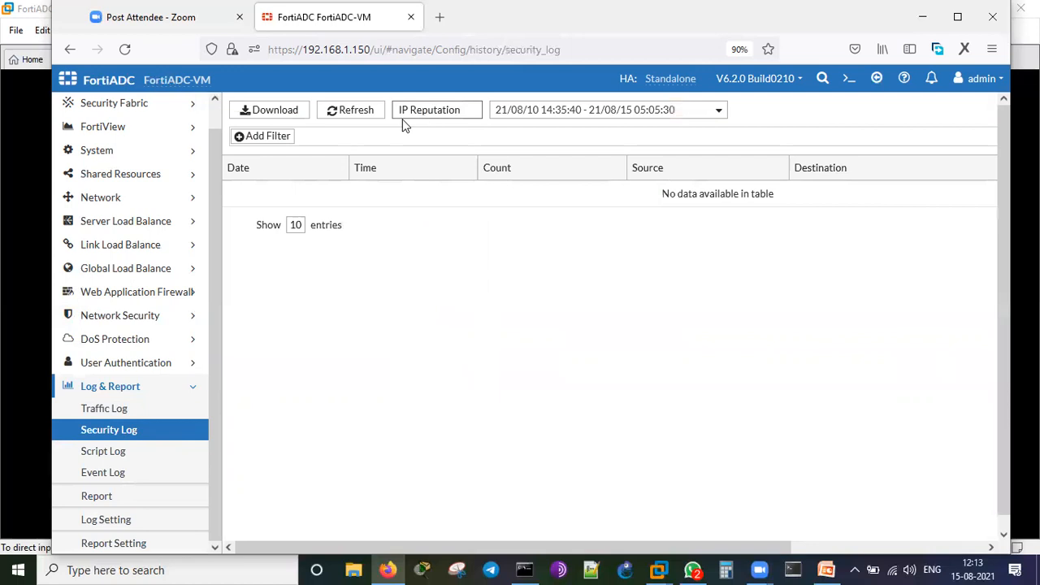
click(411, 114)
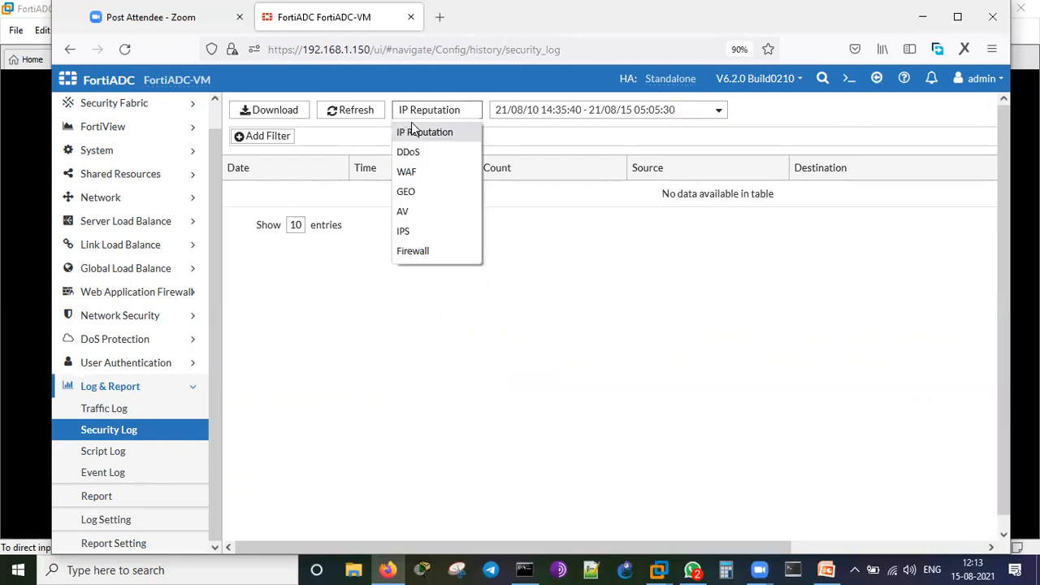
click(407, 192)
click(356, 112)
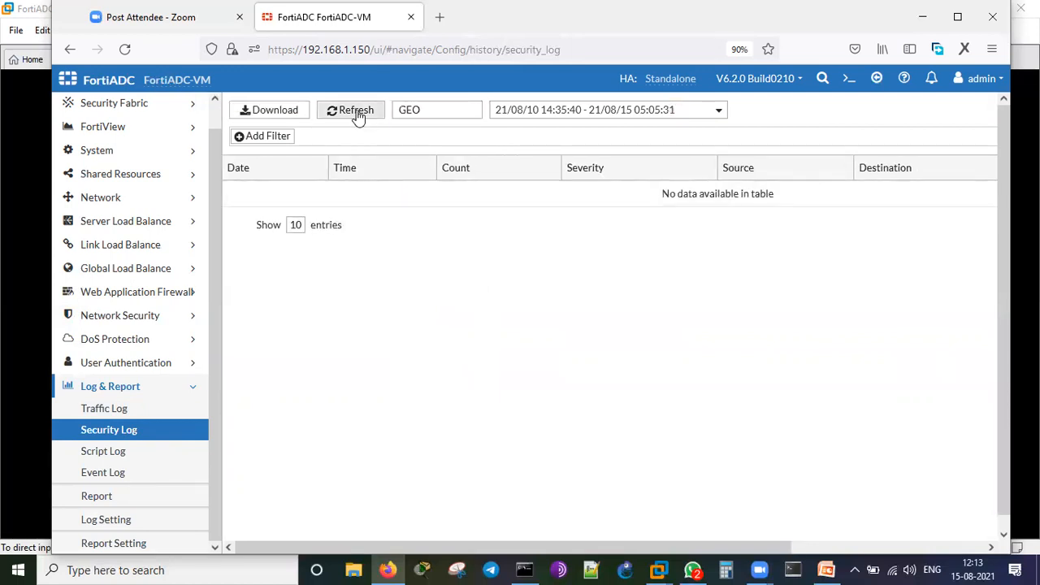
Check the Event Log and the empty Script Log, then collapse Log & Report.
click(131, 474)
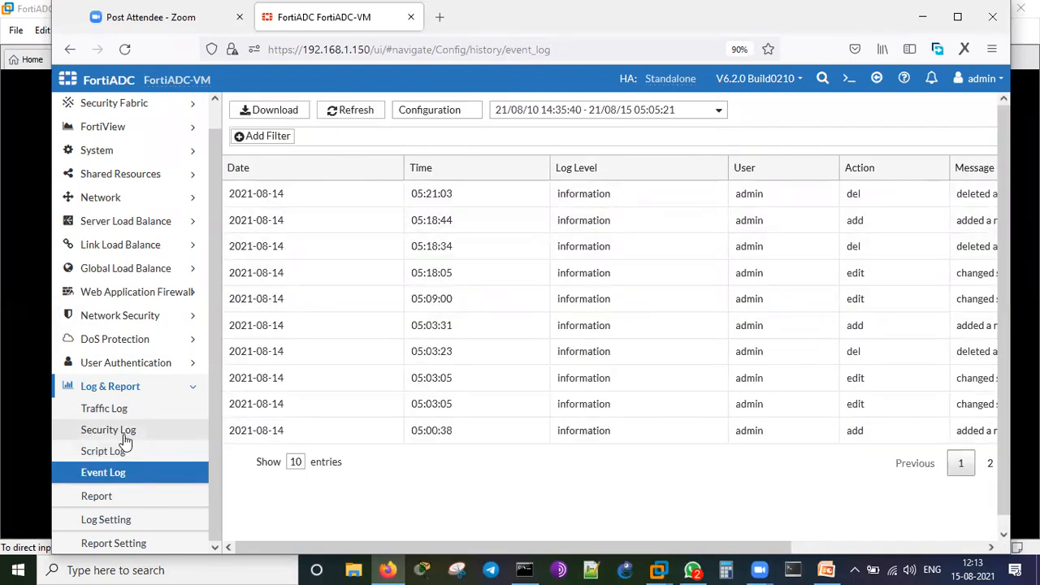
click(130, 451)
click(416, 112)
click(416, 111)
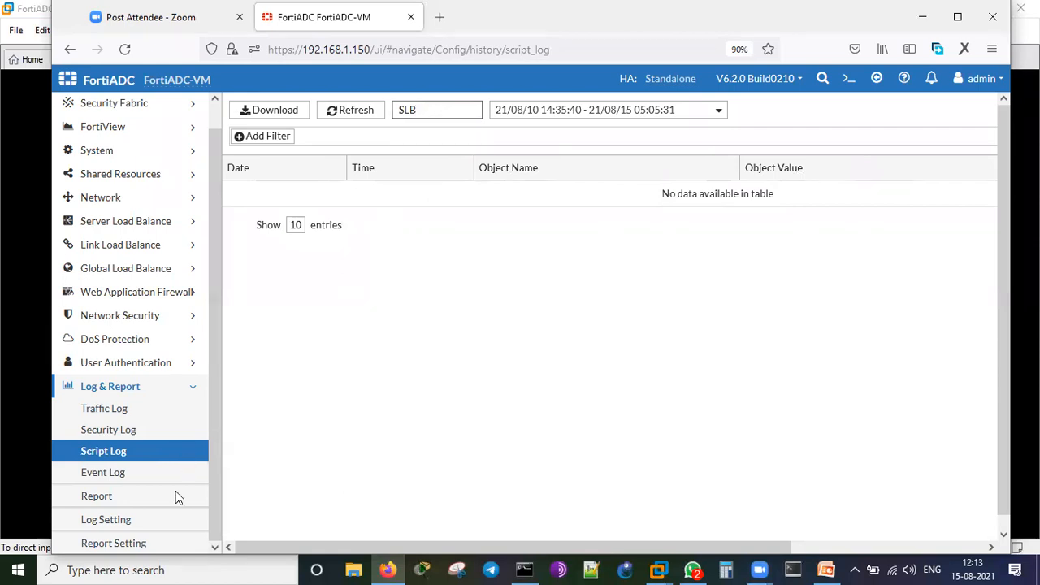
click(156, 388)
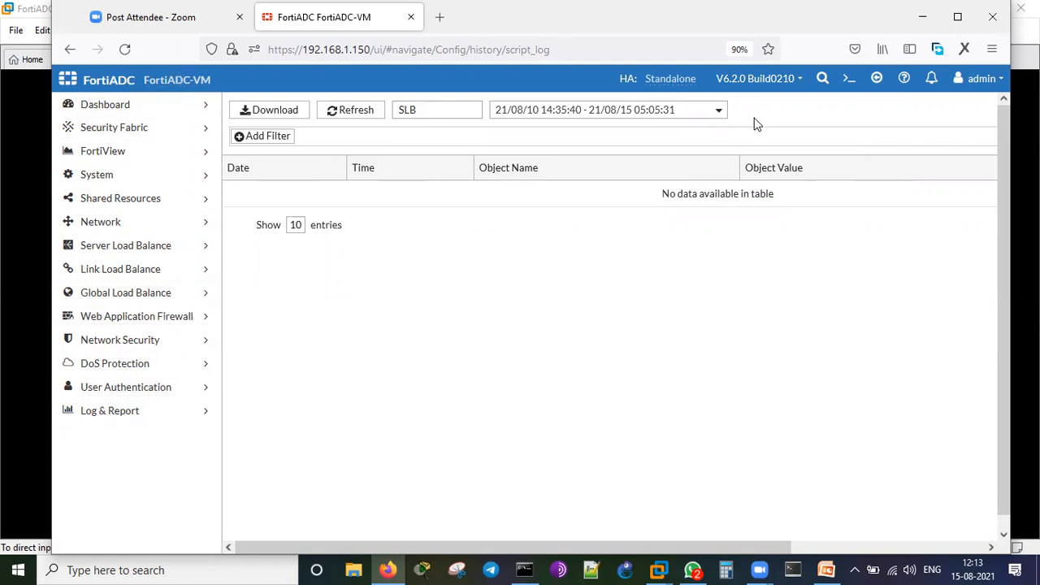
click(848, 79)
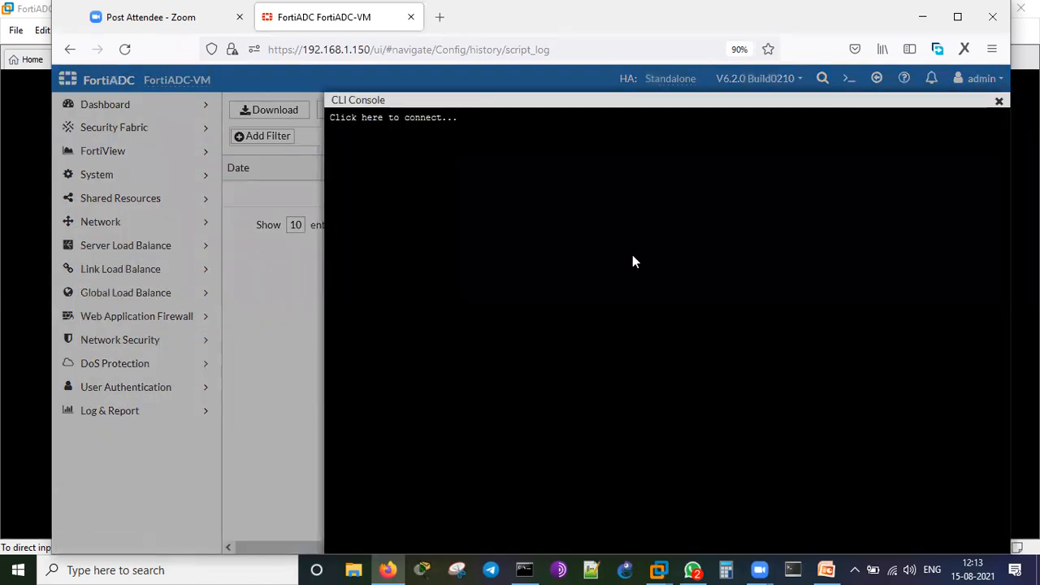
key(Return)
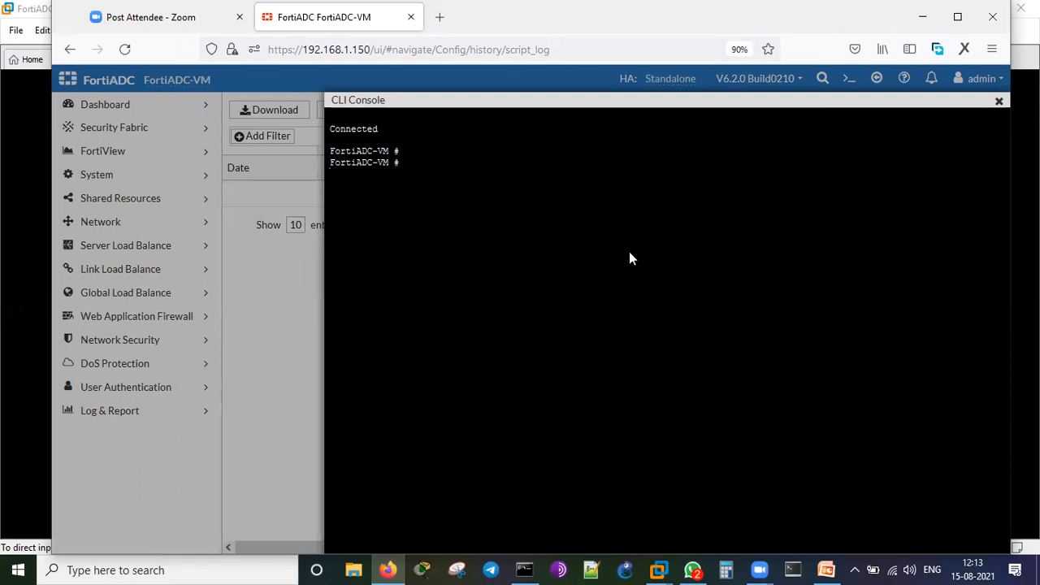
text(egt syste)
key(BackSpace)
key(BackSpace)
key(BackSpace)
key(BackSpace)
key(BackSpace)
key(BackSpace)
key(BackSpace)
key(BackSpace)
key(BackSpace)
text(get system sat)
key(question)
key(BackSpace)
key(BackSpace)
text(tatus)
key(Return)
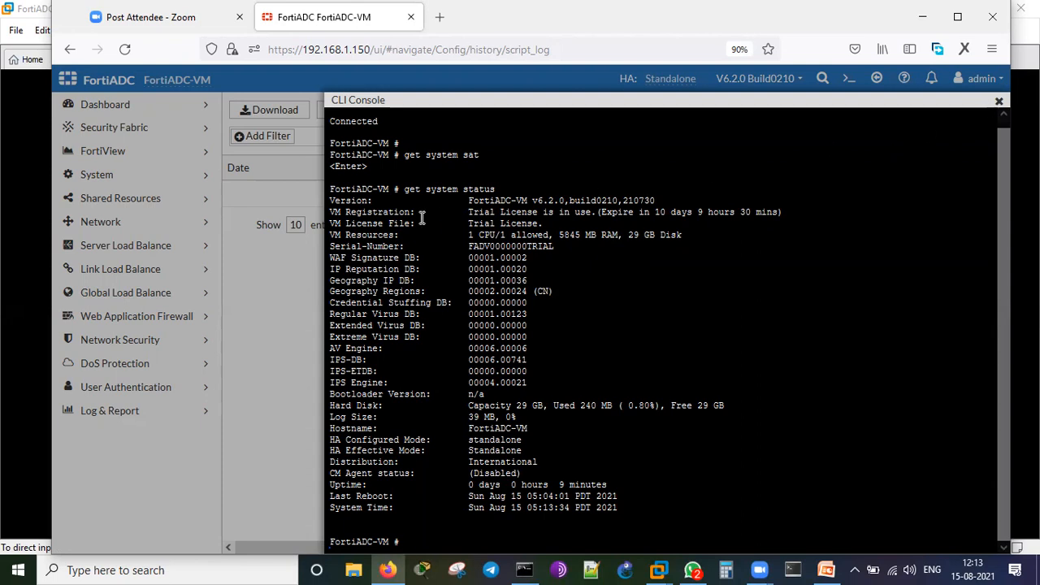
click(998, 104)
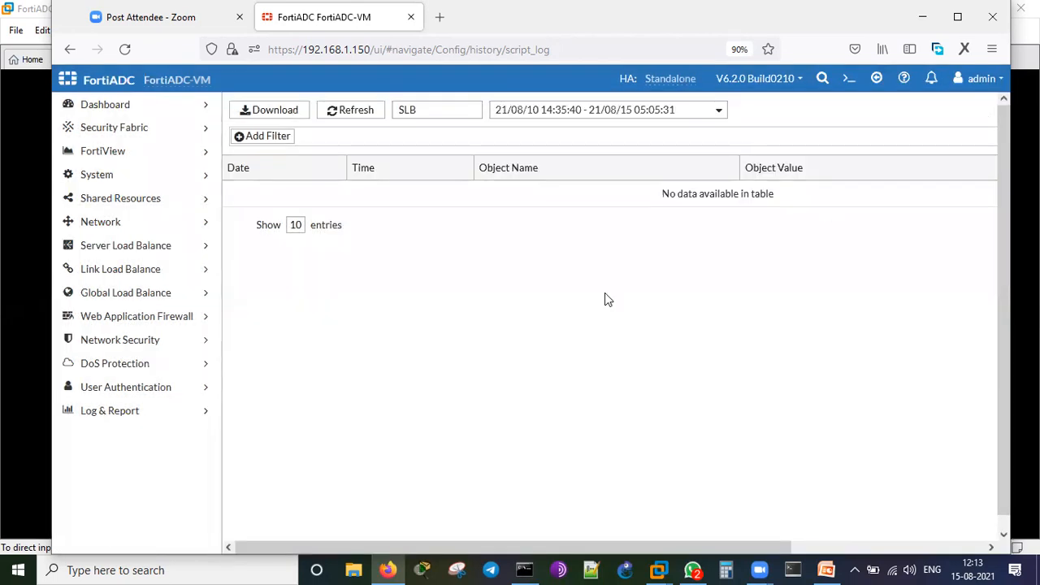
Create real server pool 'demo-pool' with health check LB_HLTHCK_HTTP enabled and save it.
click(138, 249)
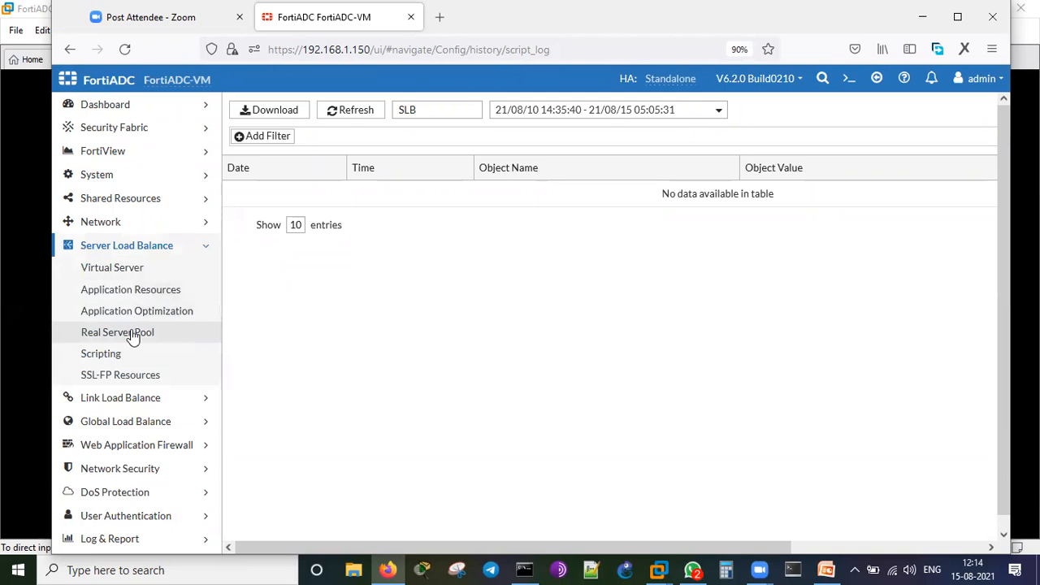
click(132, 336)
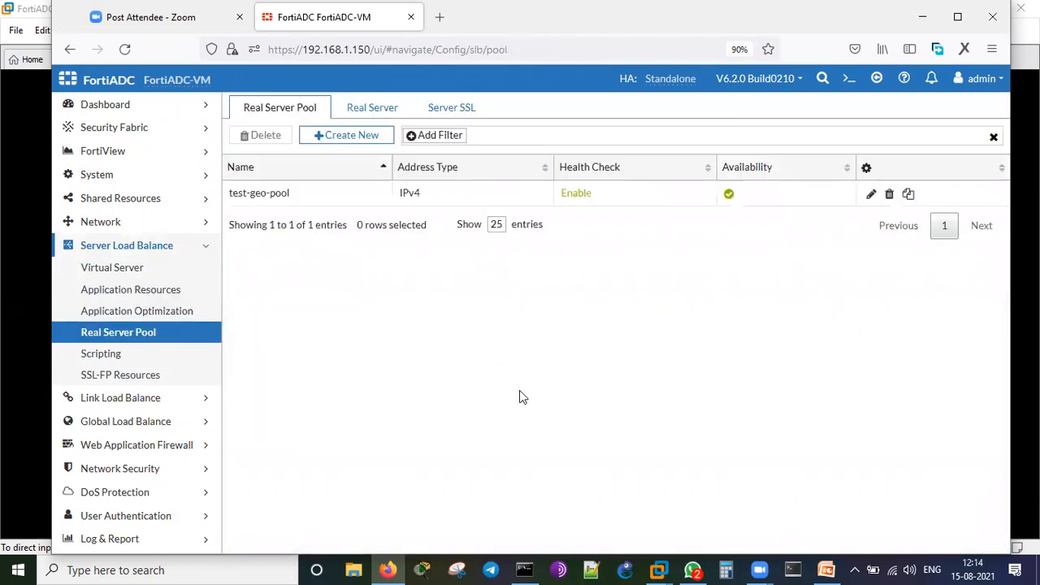
click(326, 134)
click(431, 127)
text(demo-pool)
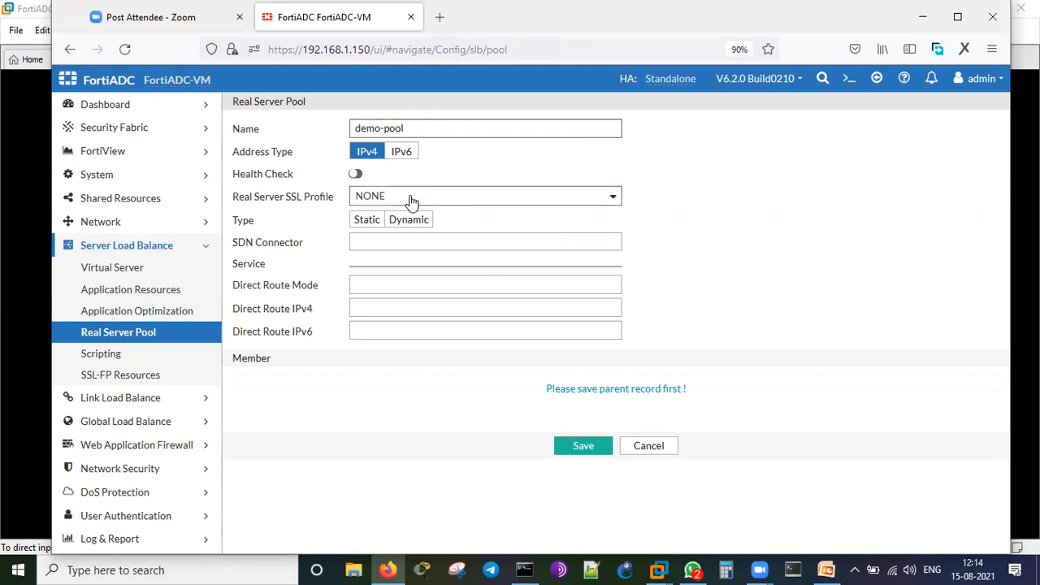
click(354, 174)
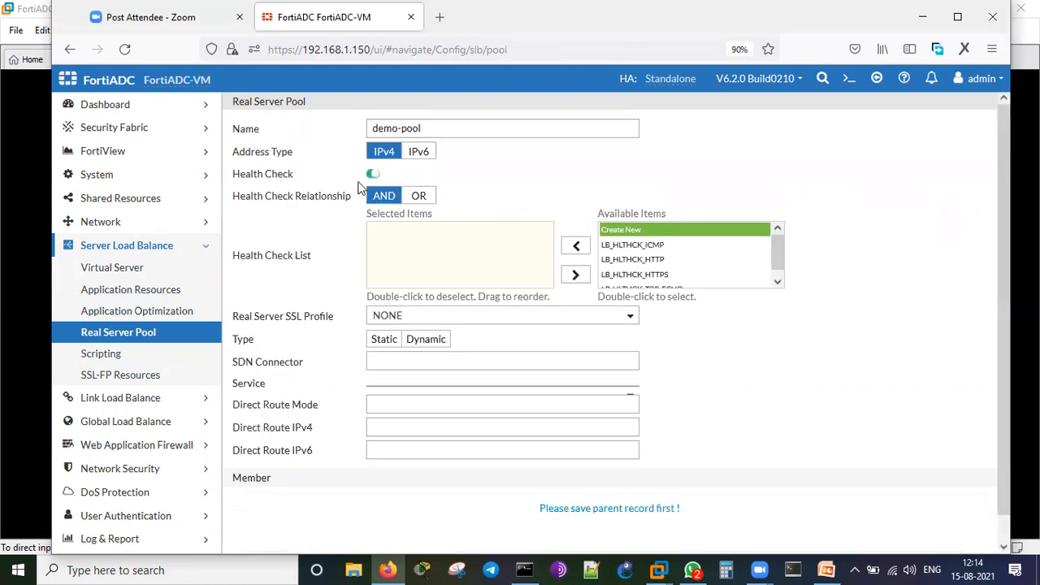
click(681, 260)
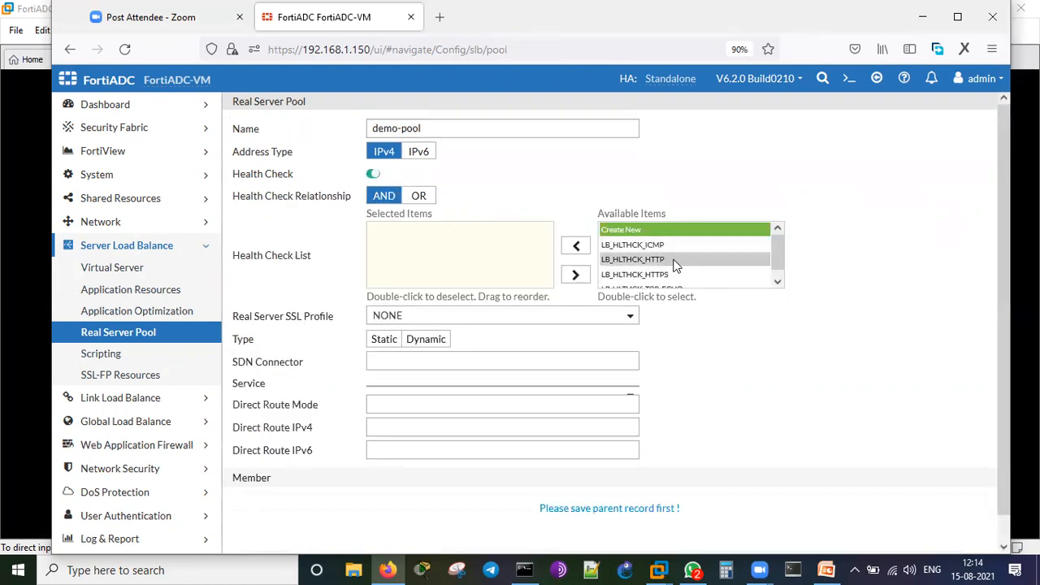
click(576, 246)
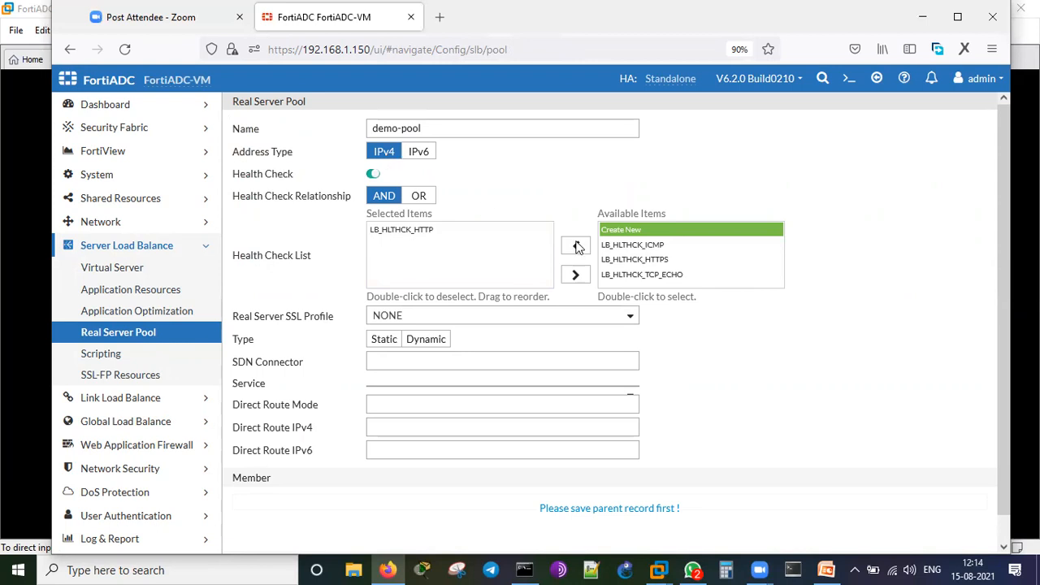
scroll(794, 348, down, 1)
click(576, 540)
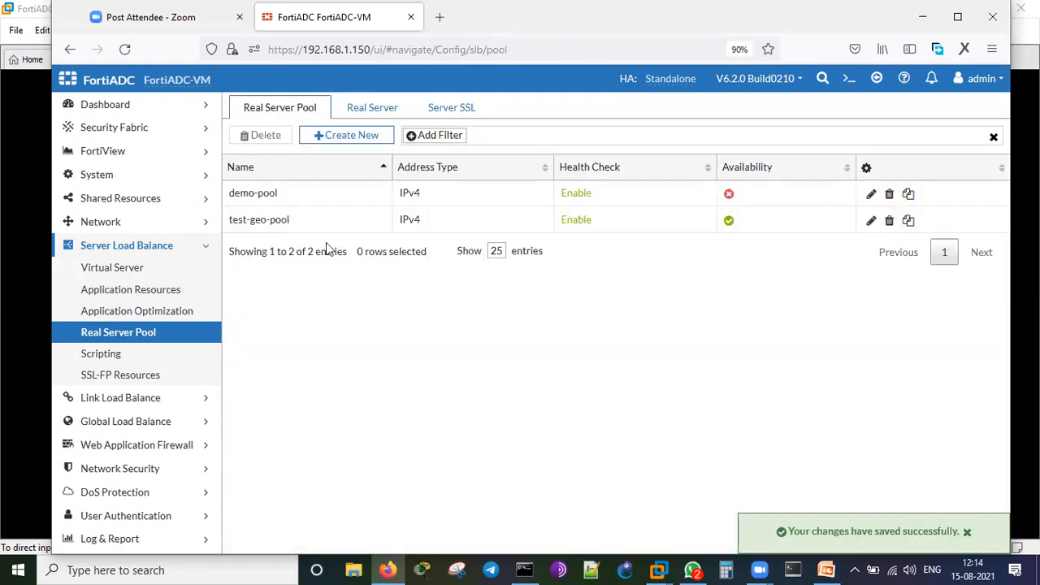
Edit demo-pool and add member centos-1 on port 80 with its host name.
click(264, 192)
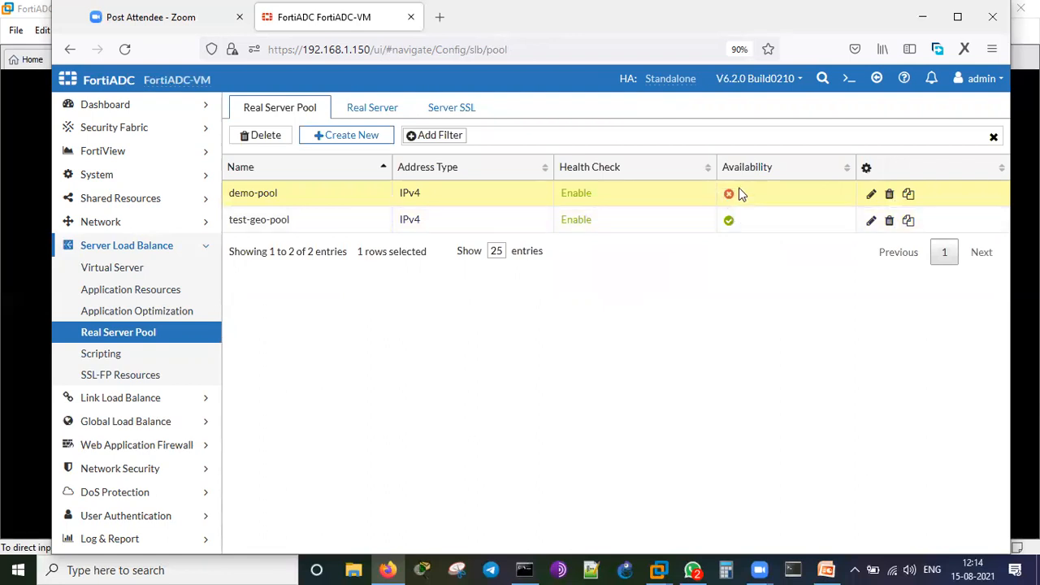
click(869, 196)
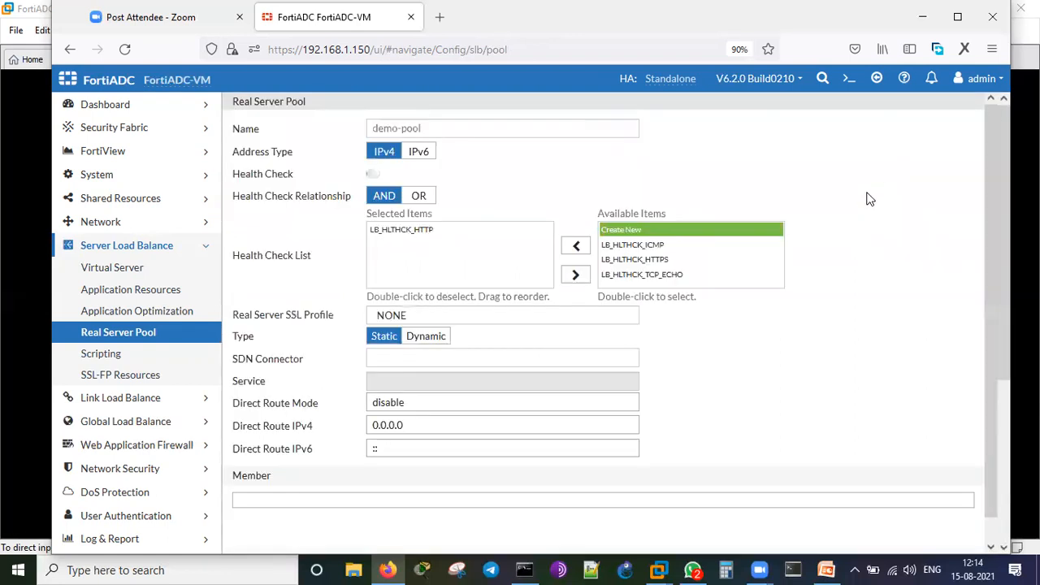
scroll(808, 300, down, 3)
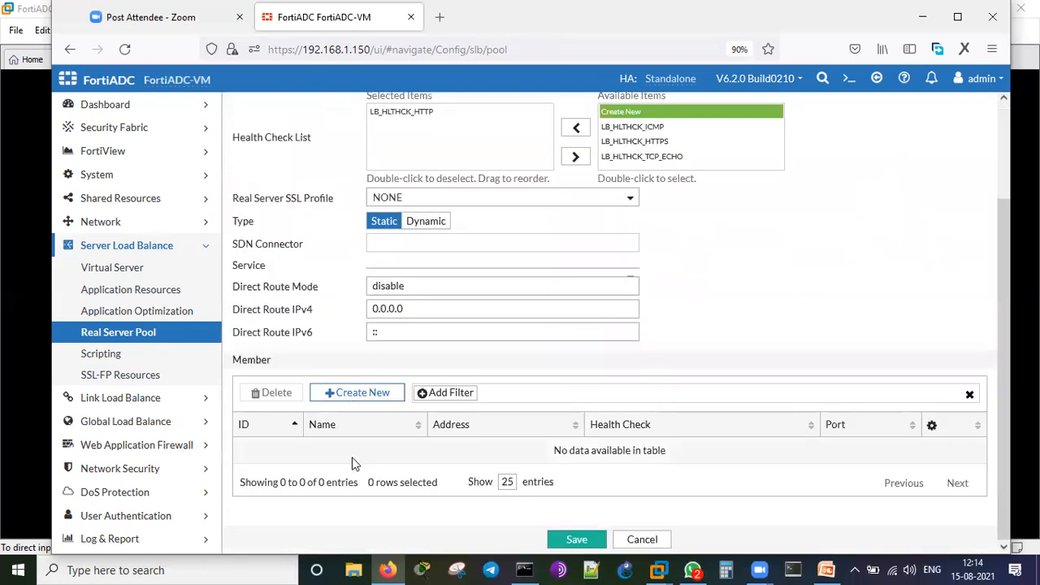
click(363, 392)
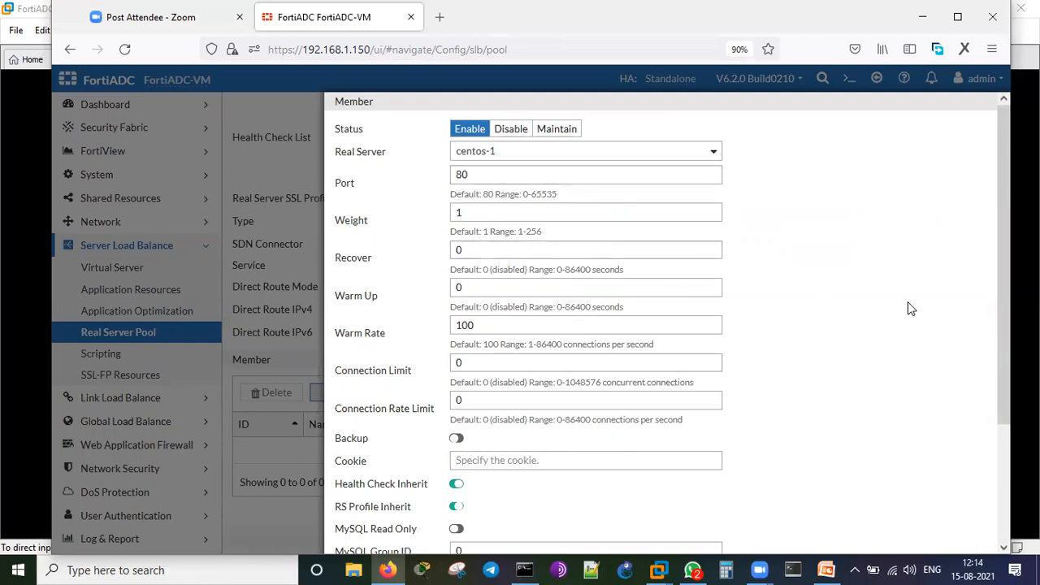
scroll(901, 302, down, 3)
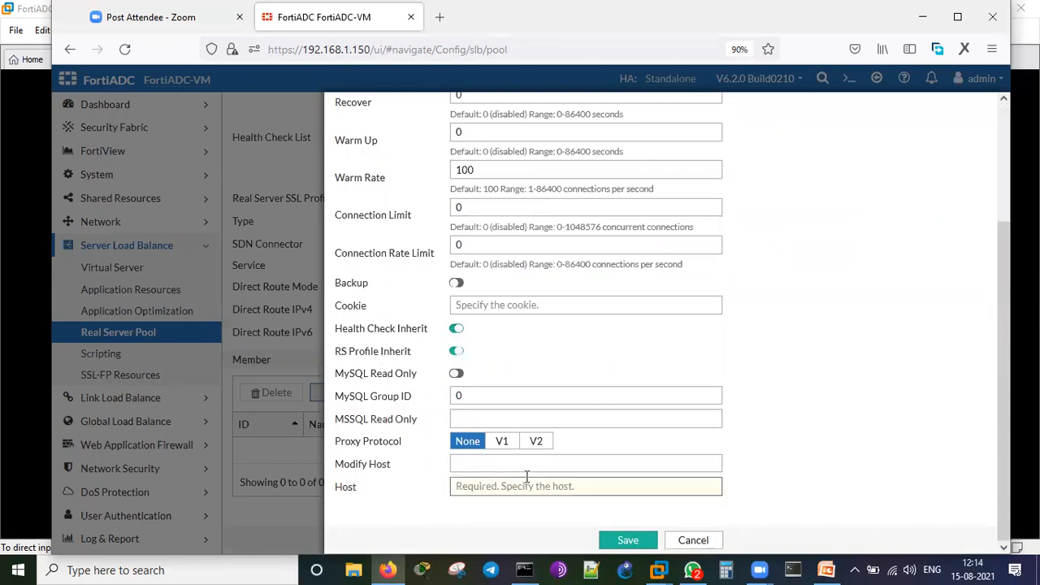
text(centos1.ramnet.local)
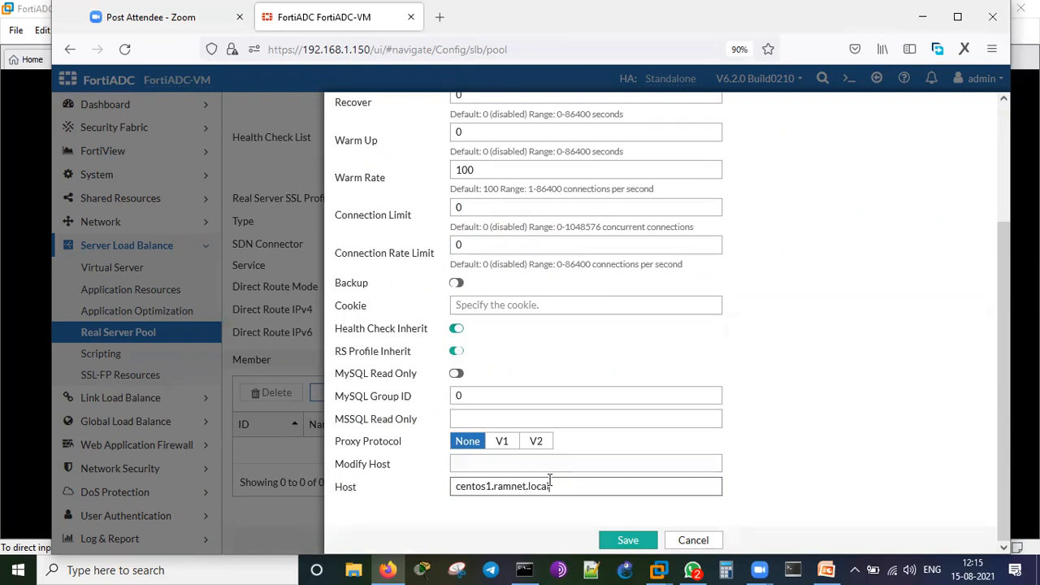
drag(554, 485, 438, 491)
key(ctrl+c)
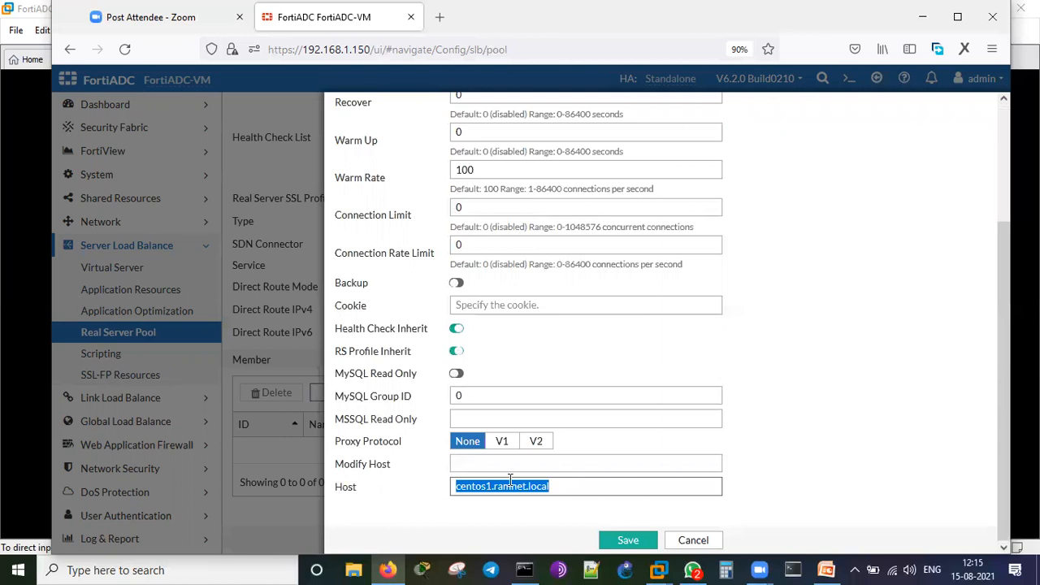
click(796, 420)
click(627, 540)
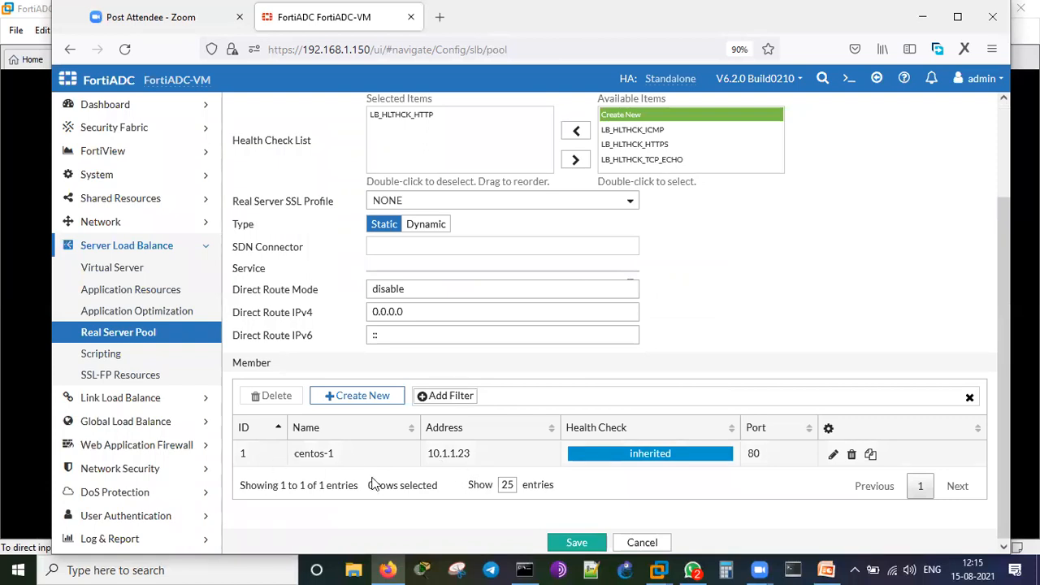
Add centos-2 as a member, reusing the host name with its number changed to 2.
click(363, 398)
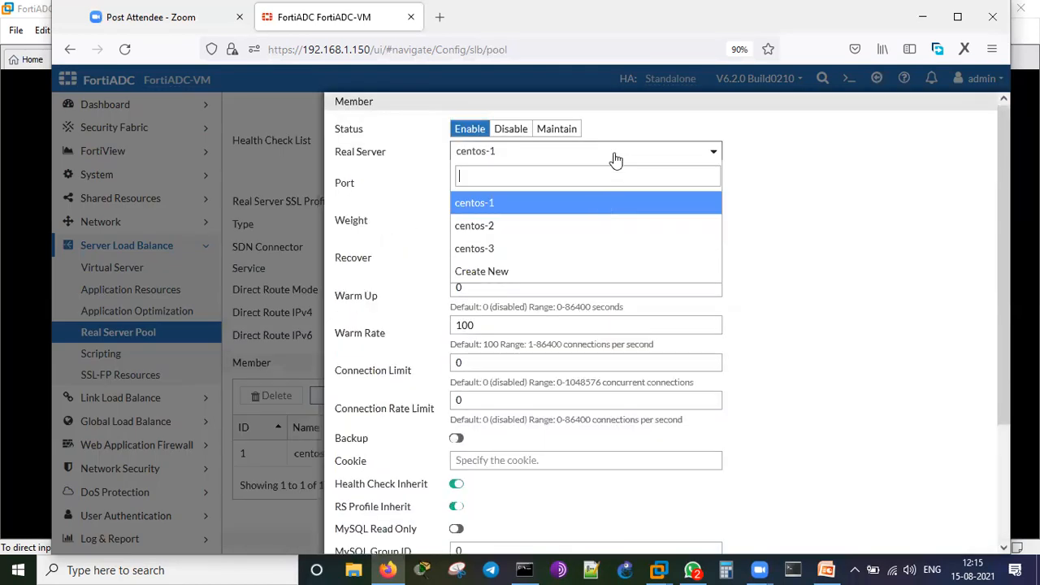
click(597, 226)
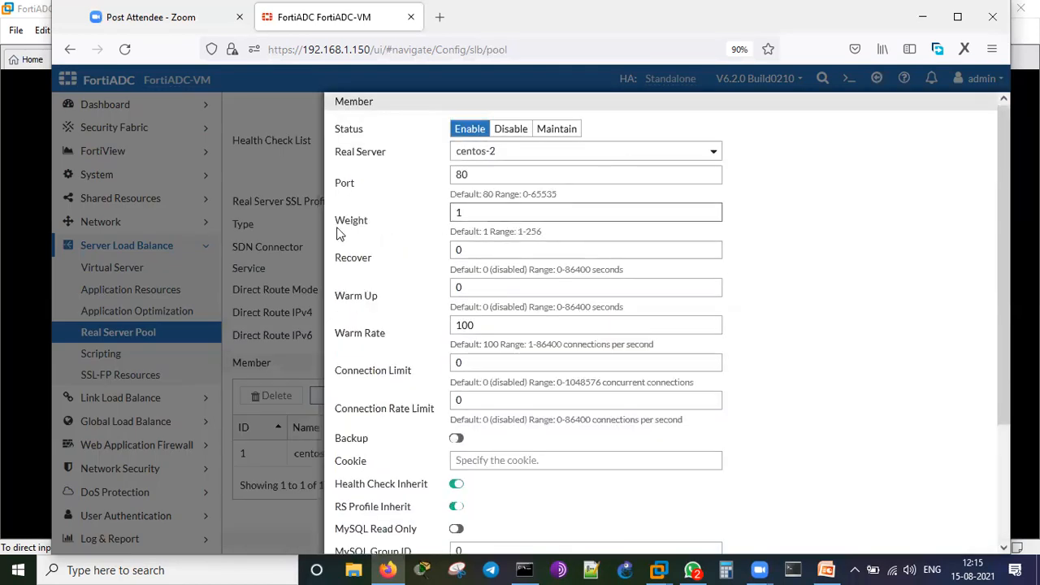
scroll(735, 356, down, 3)
click(527, 491)
key(ctrl+v)
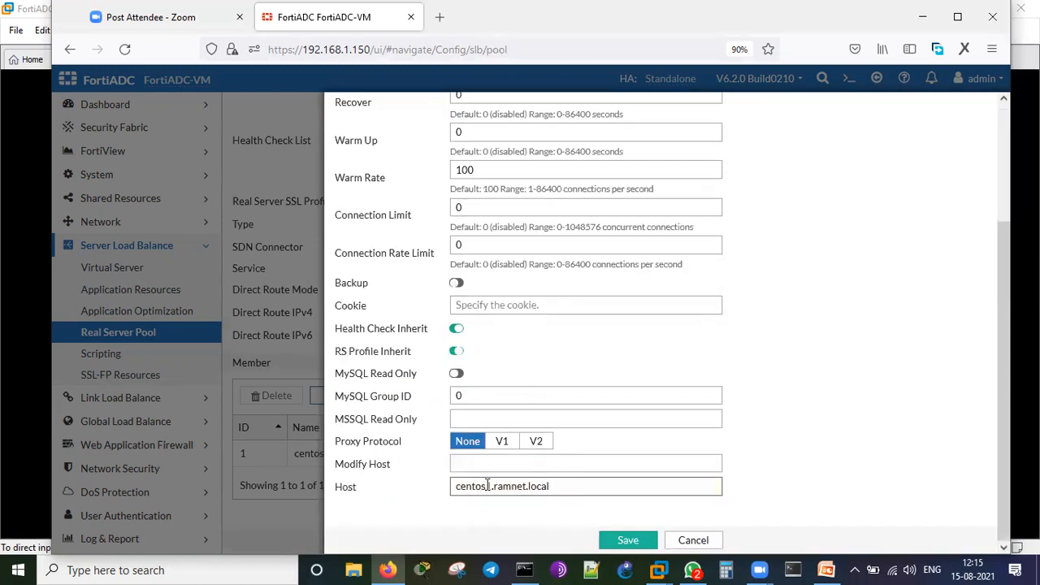
key(Delete)
text(2)
click(609, 540)
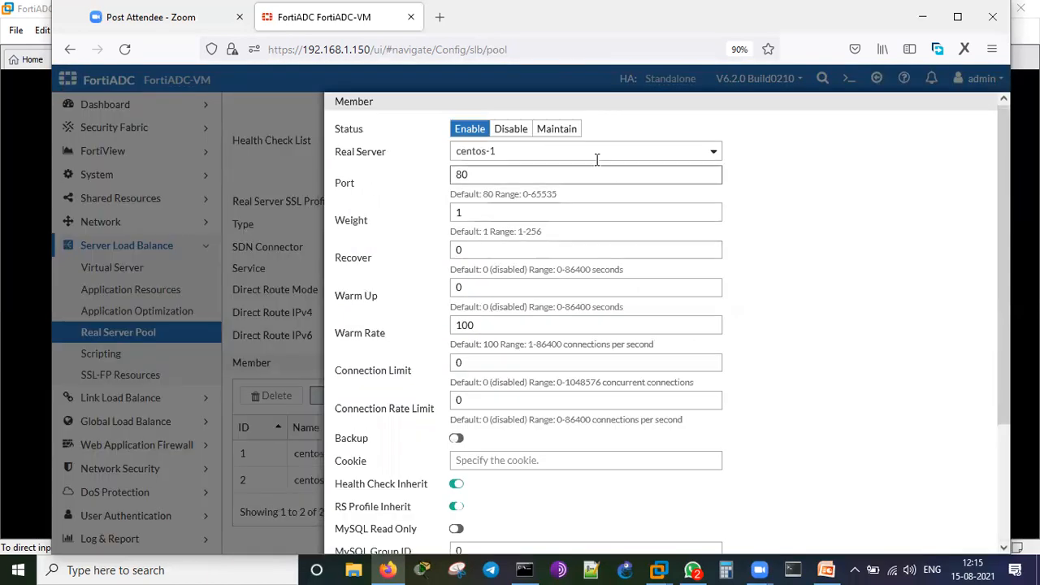
Add centos-3 as a member and save demo-pool.
click(580, 153)
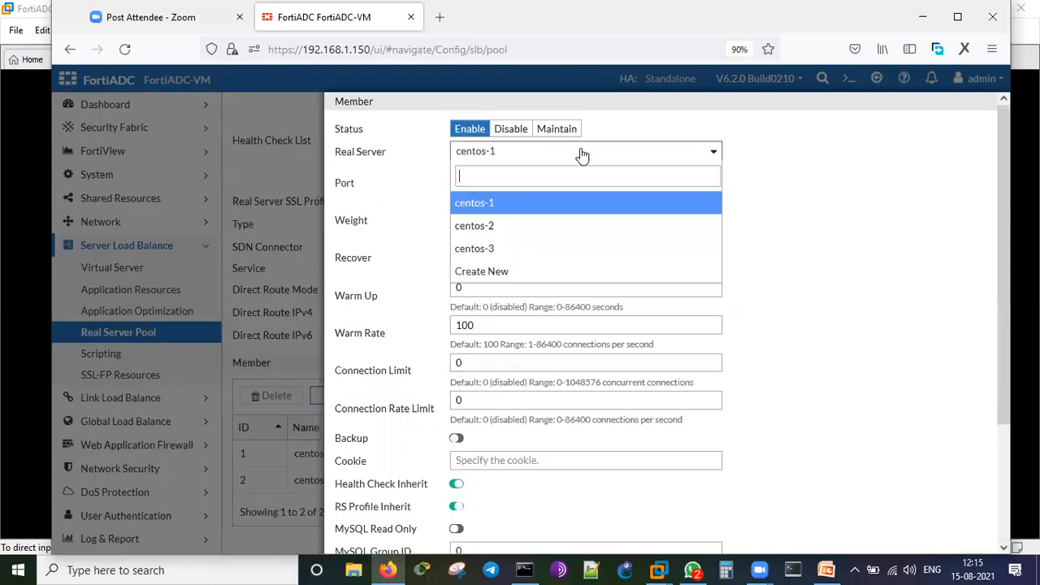
click(551, 247)
scroll(819, 274, down, 2)
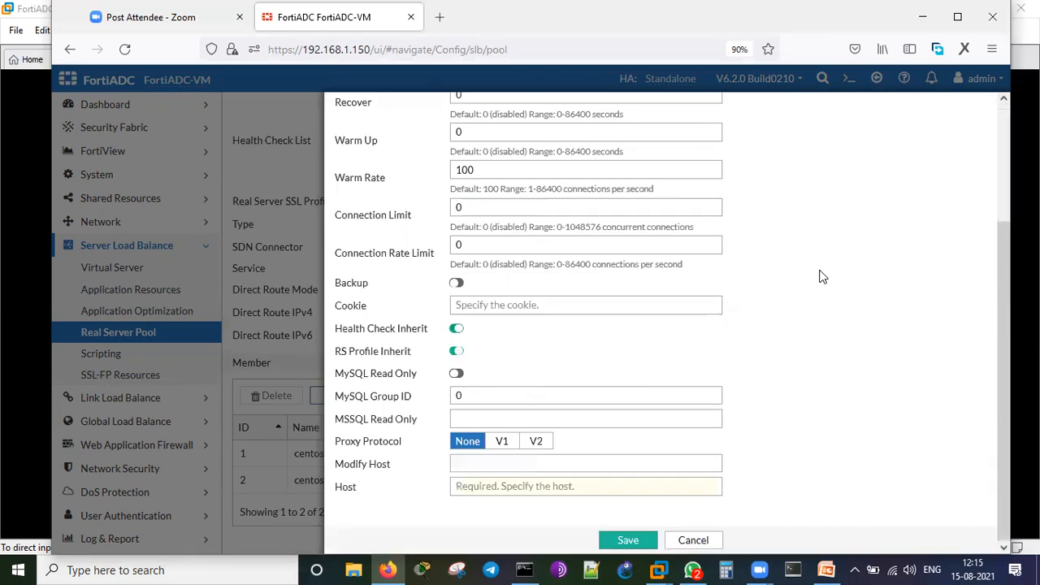
click(530, 482)
key(ctrl+v)
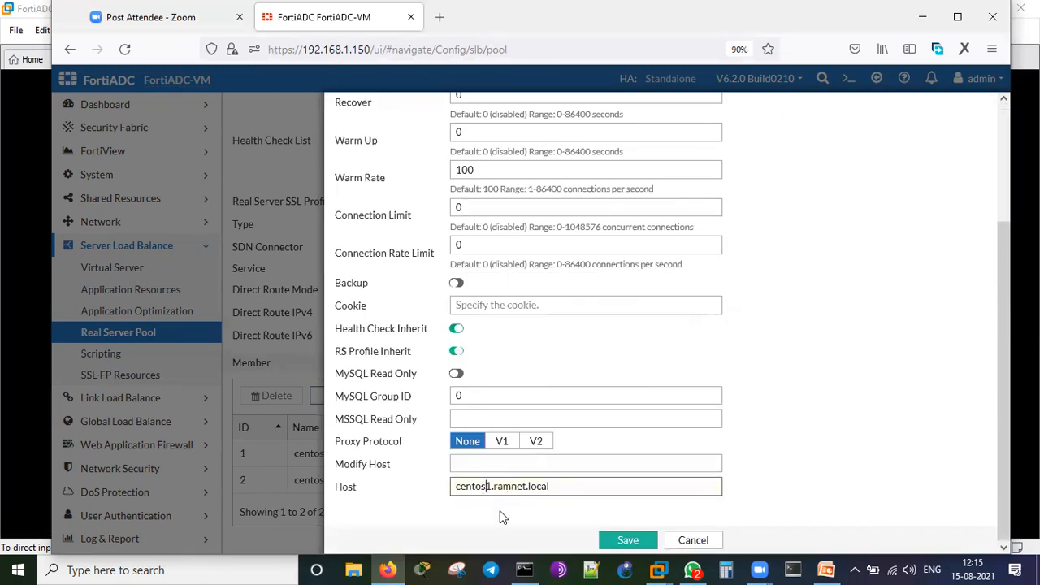
click(637, 540)
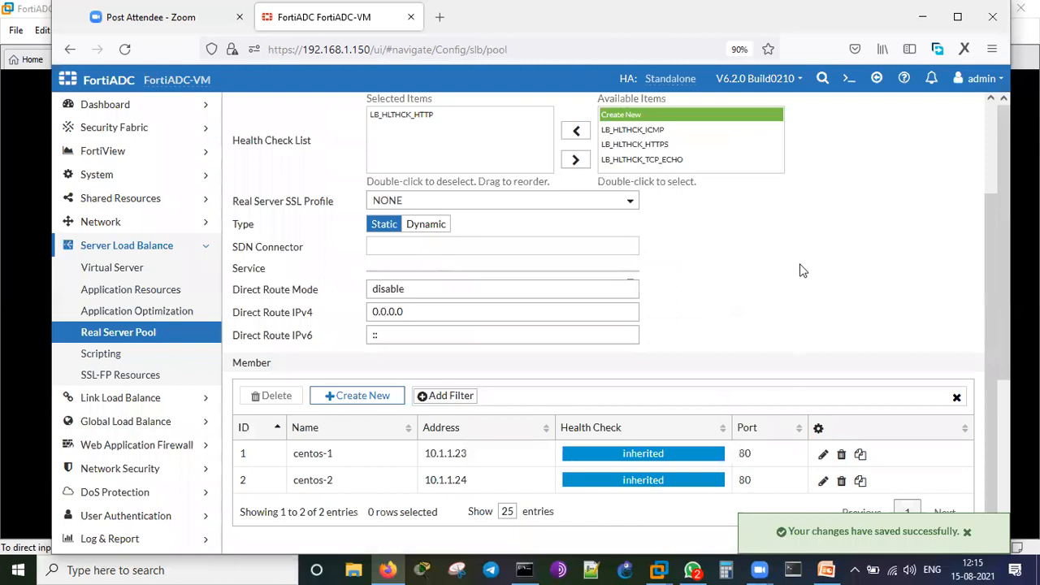
scroll(350, 193, up, 2)
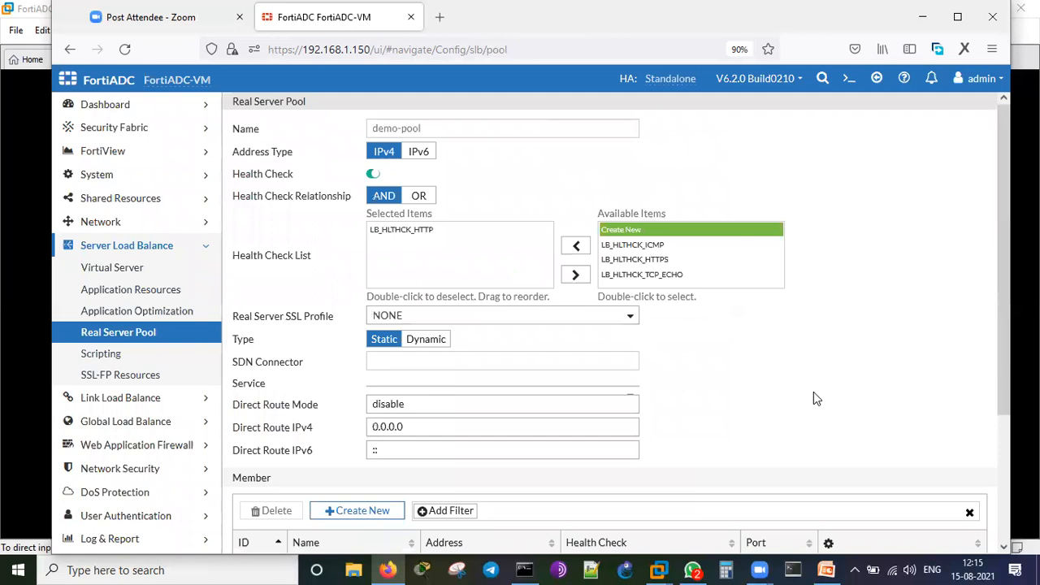
scroll(816, 398, down, 2)
scroll(813, 391, down, 1)
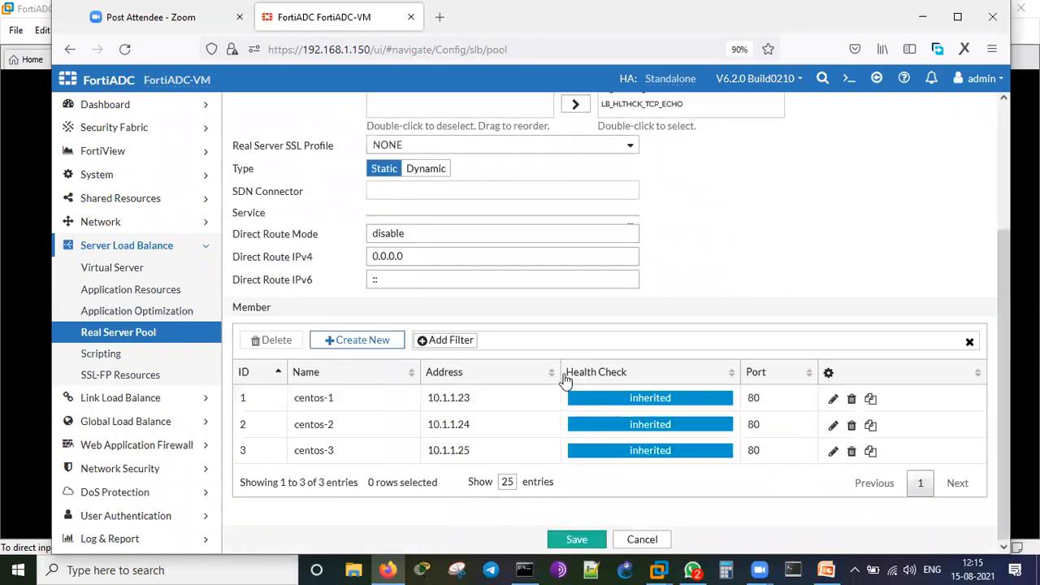
click(576, 541)
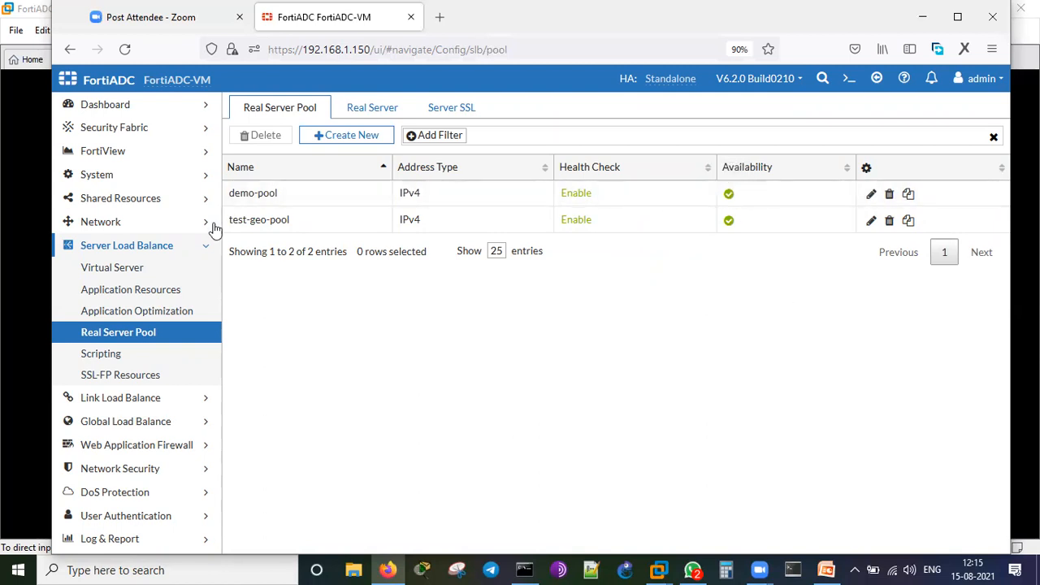
Start a basic-mode virtual server named demo-vip with application type Apache.
click(167, 266)
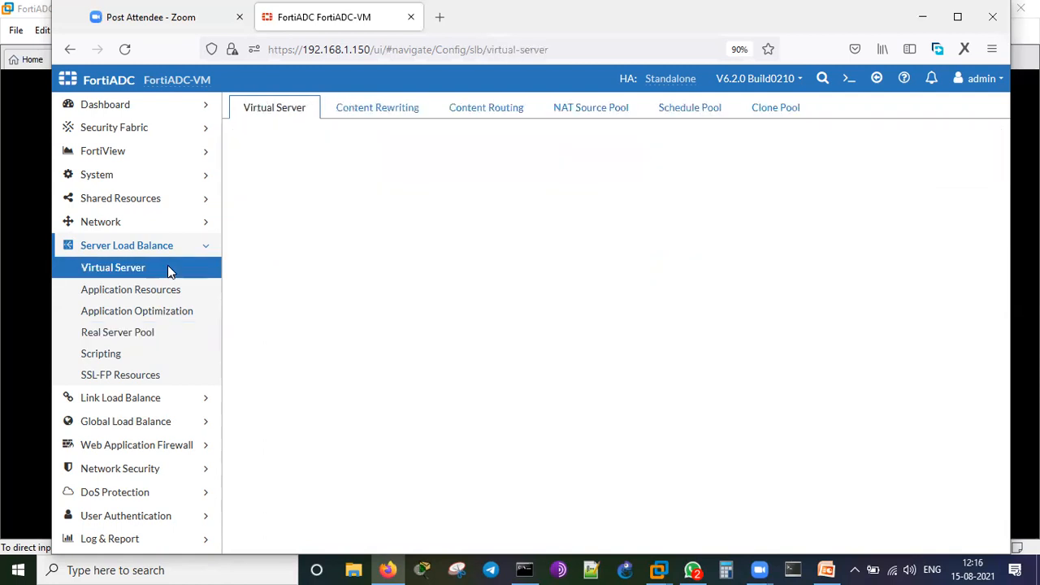
click(332, 138)
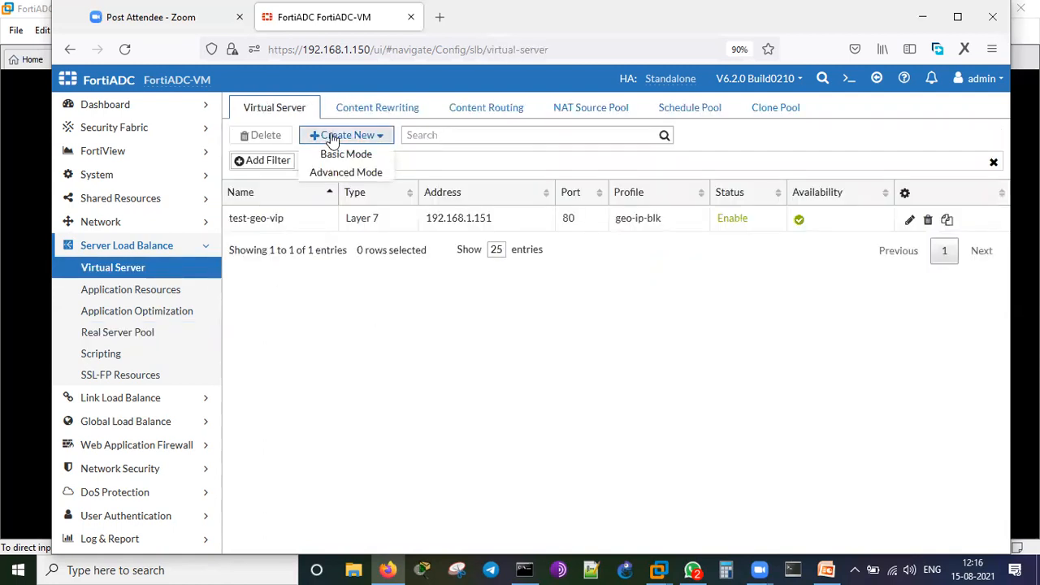
click(338, 156)
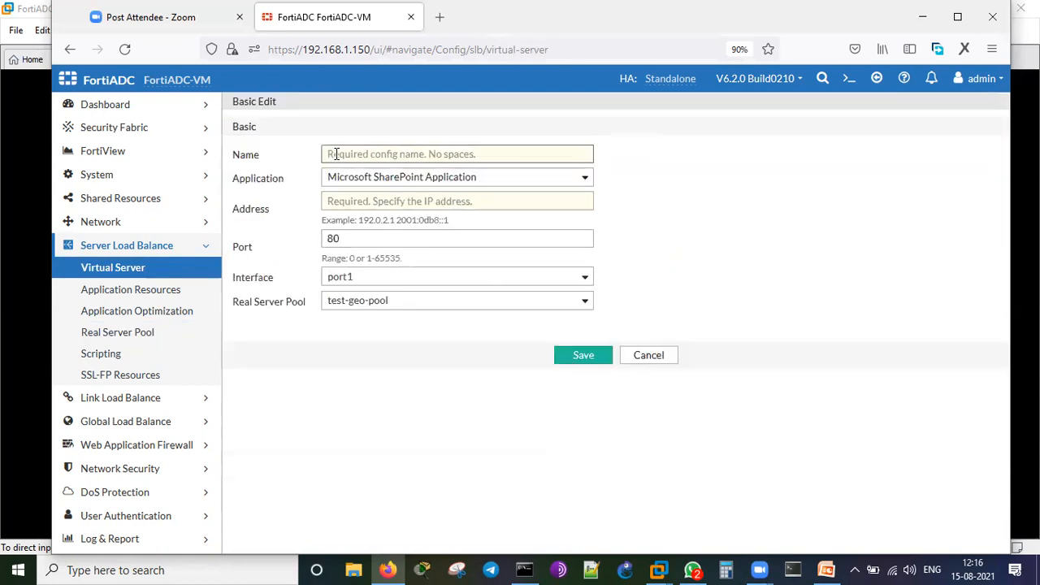
text(demo-vip)
click(417, 178)
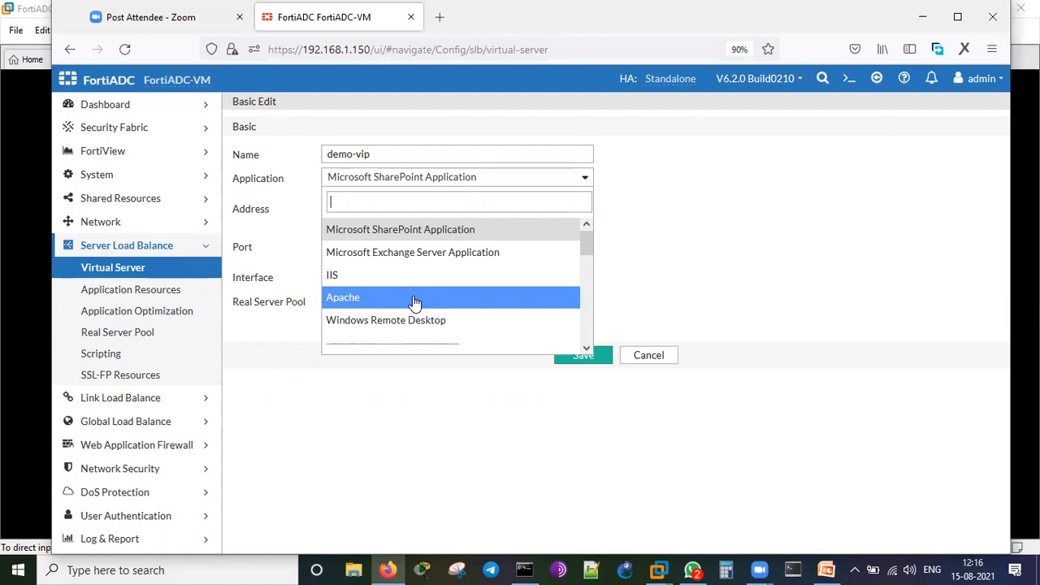
click(490, 297)
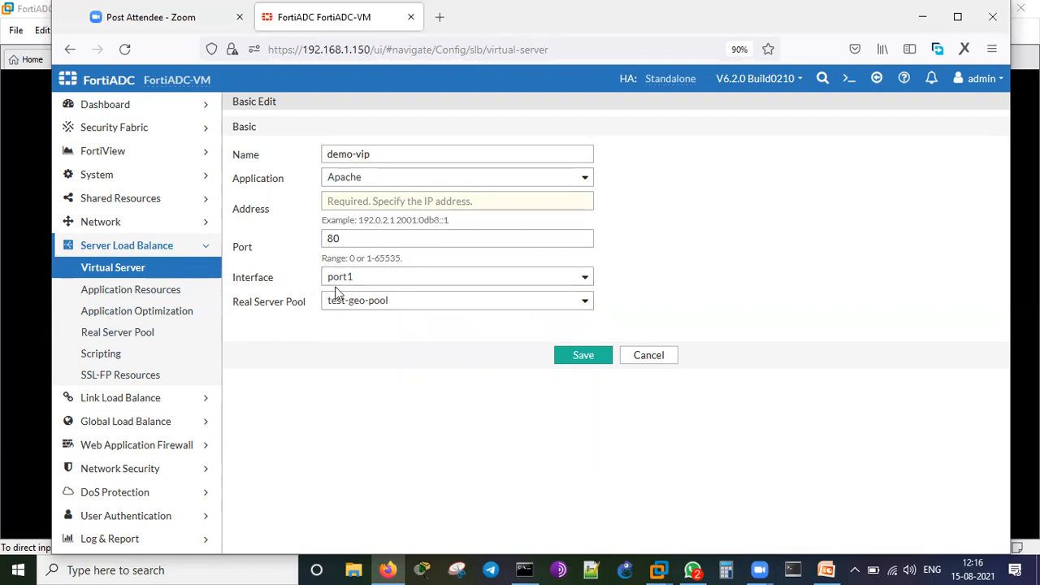
Assign pool demo-pool and address 192.168.1.160 port 80, then save demo-vip.
click(435, 307)
click(402, 376)
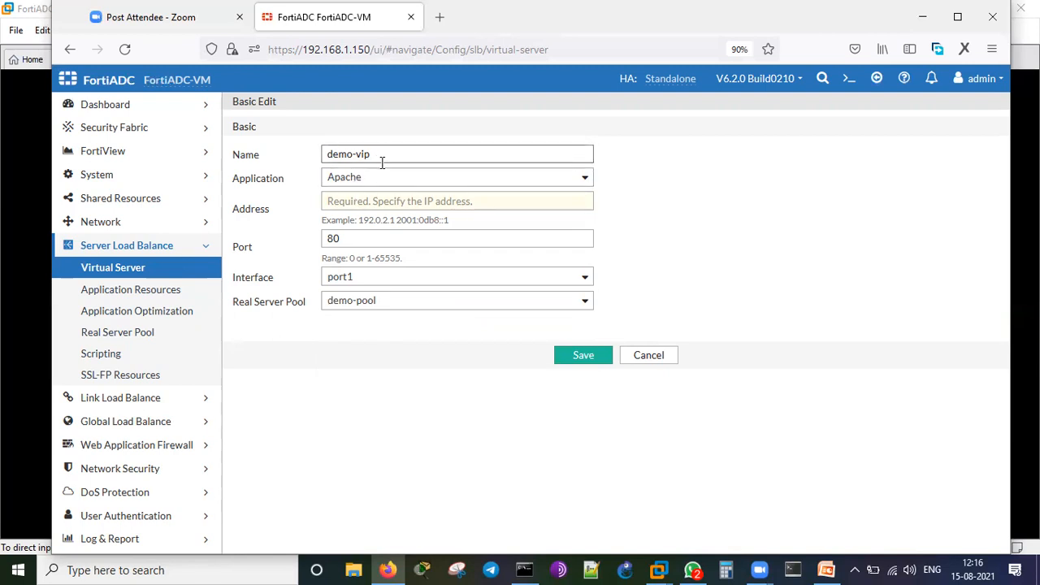
click(391, 200)
text(192.168.1.)
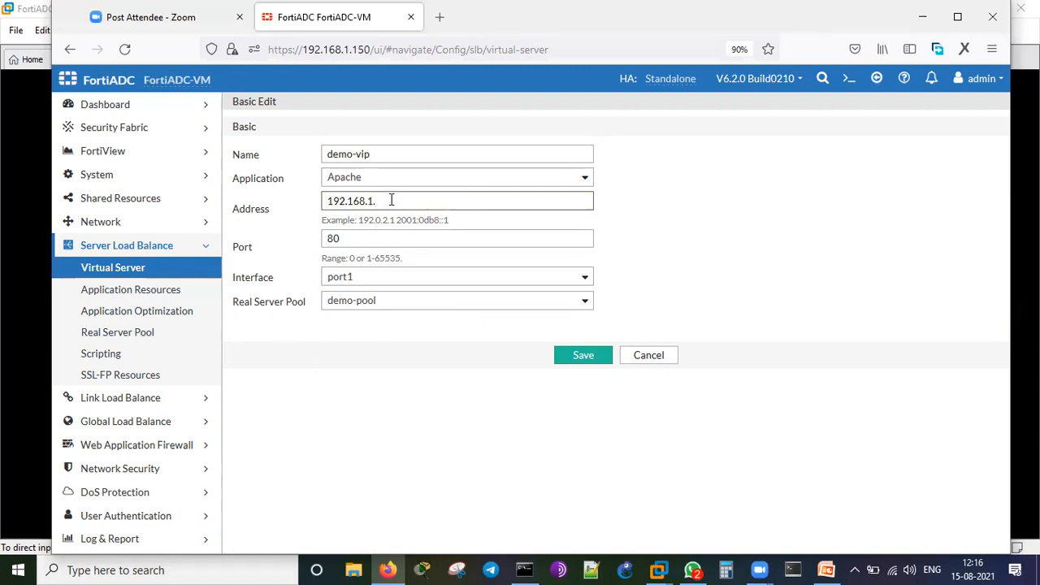
text(160)
click(490, 391)
click(354, 242)
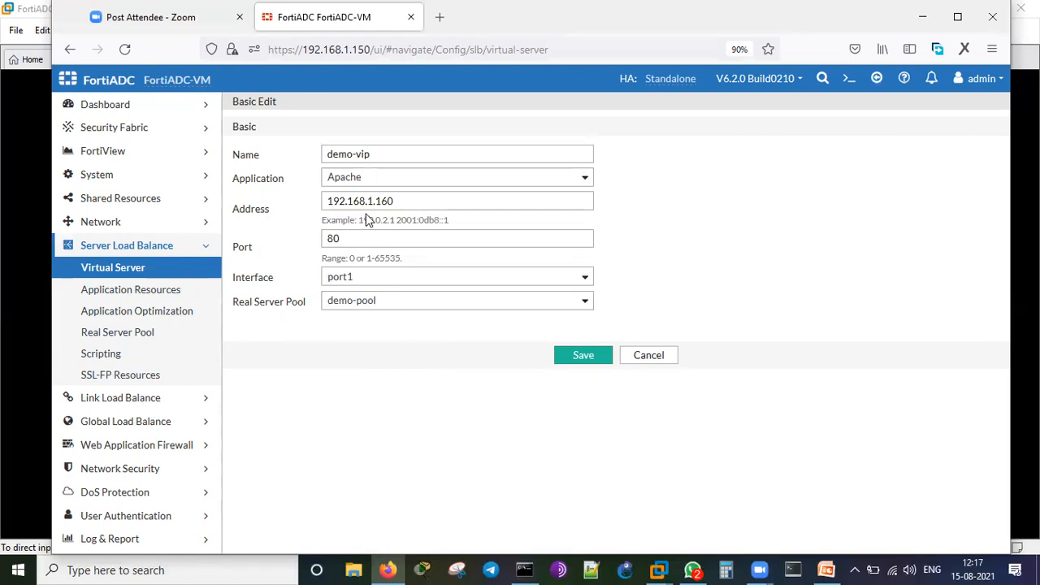
click(592, 358)
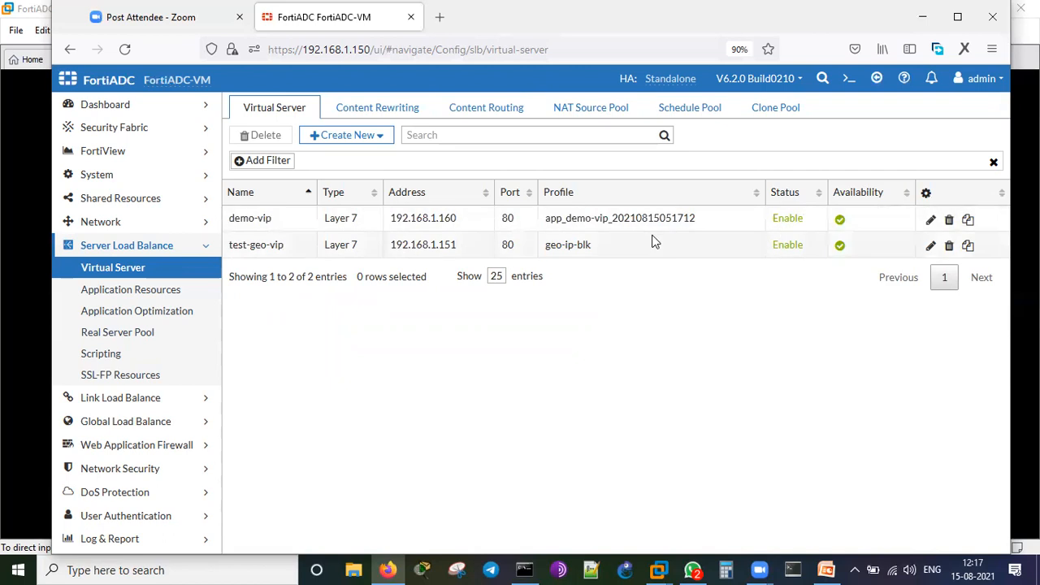
Open the demo-vip virtual server for editing and review its general settings.
click(246, 219)
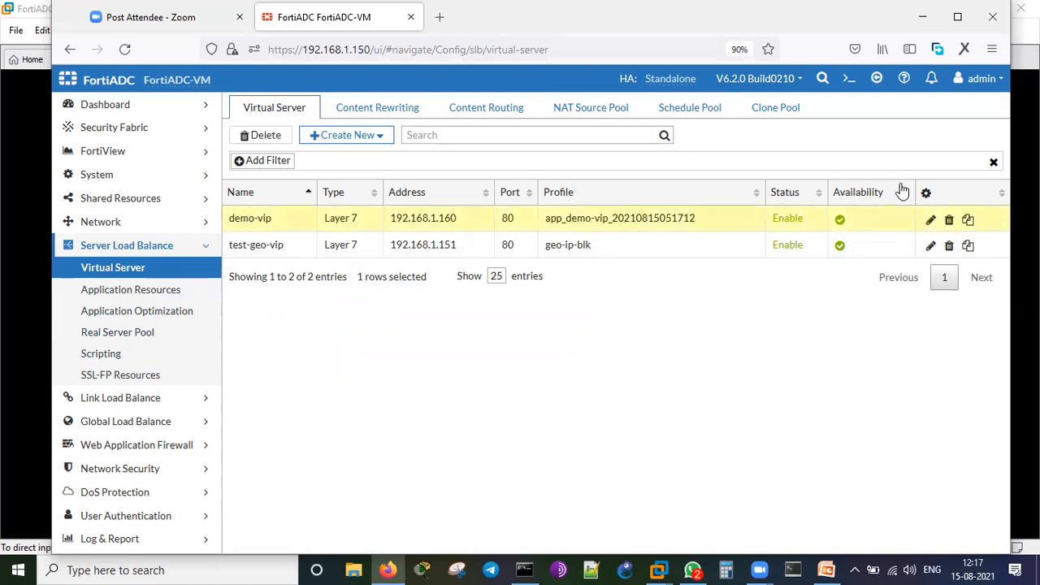
click(930, 221)
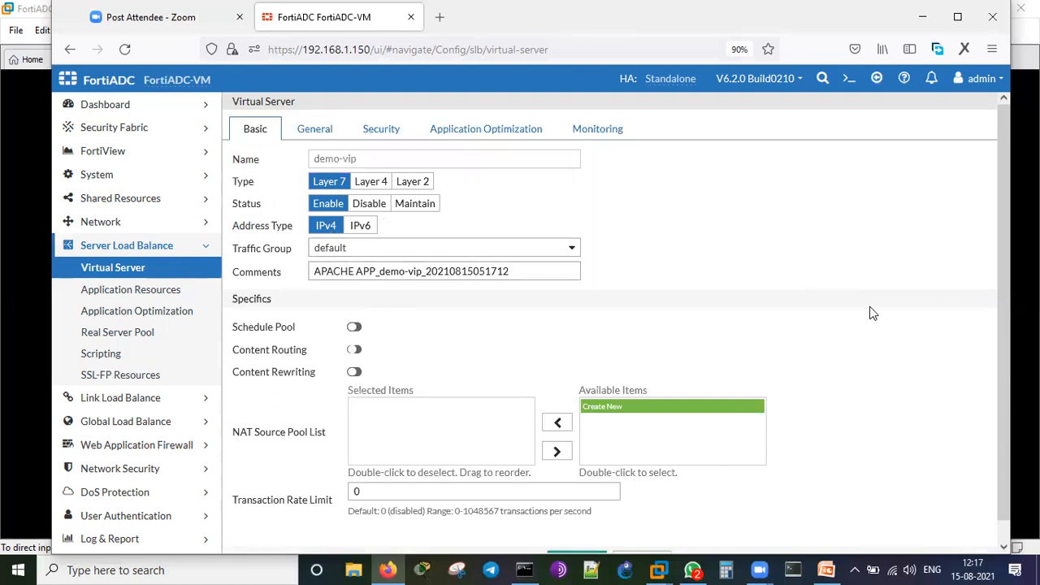
scroll(871, 315, down, 1)
scroll(872, 315, down, 1)
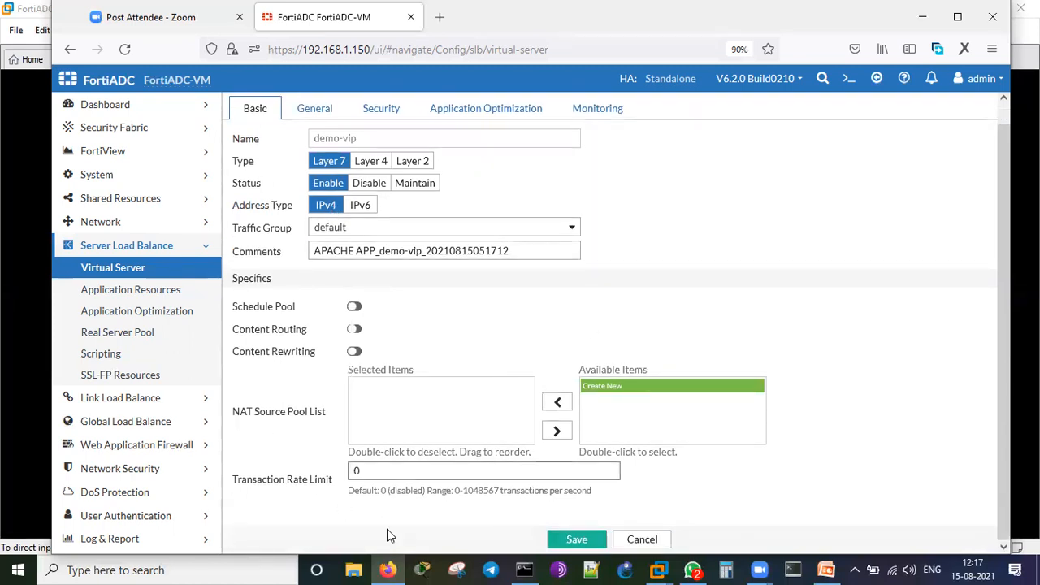
scroll(792, 313, up, 1)
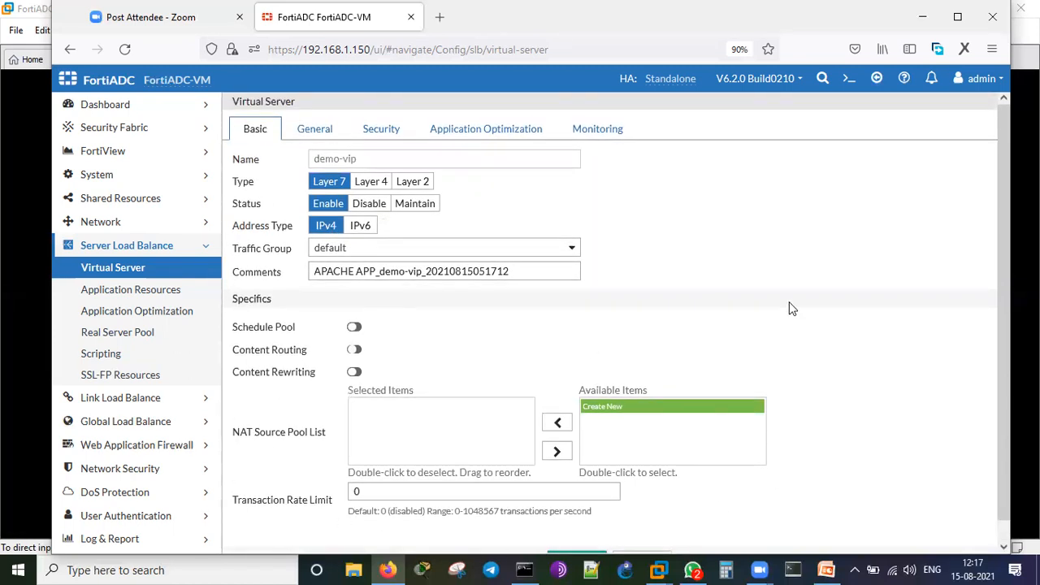
click(311, 137)
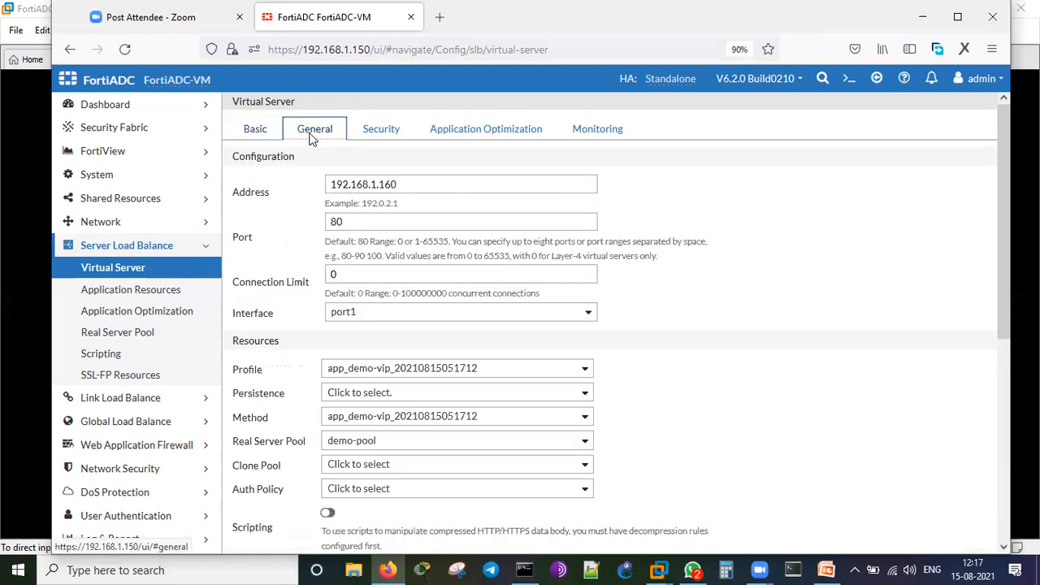
click(414, 185)
click(419, 222)
Set demo-vip's profile to LB_PROF_HTTP and its method to LB_METHOD_ROUND_ROBIN.
scroll(707, 337, down, 3)
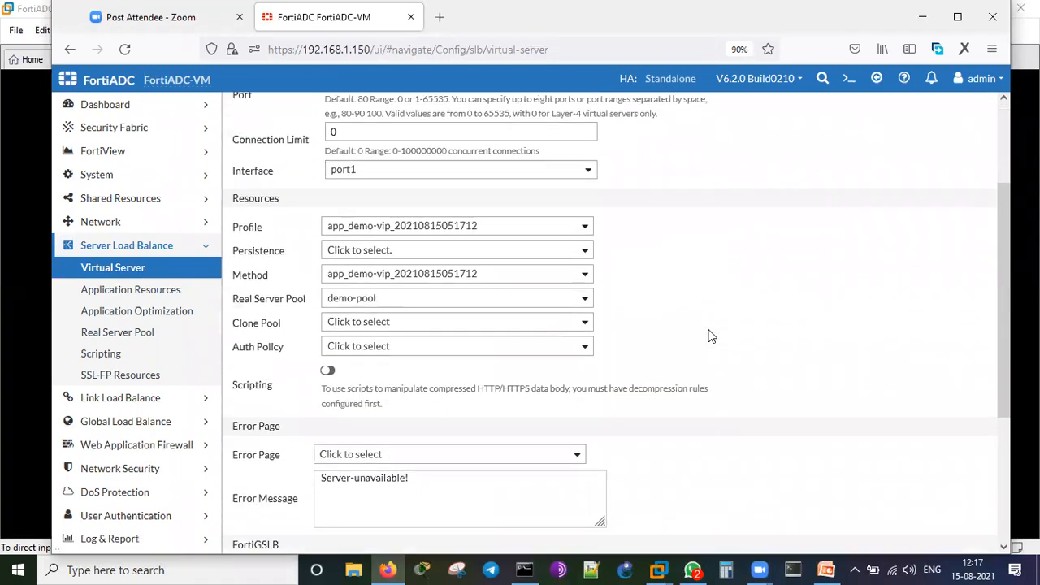
click(494, 226)
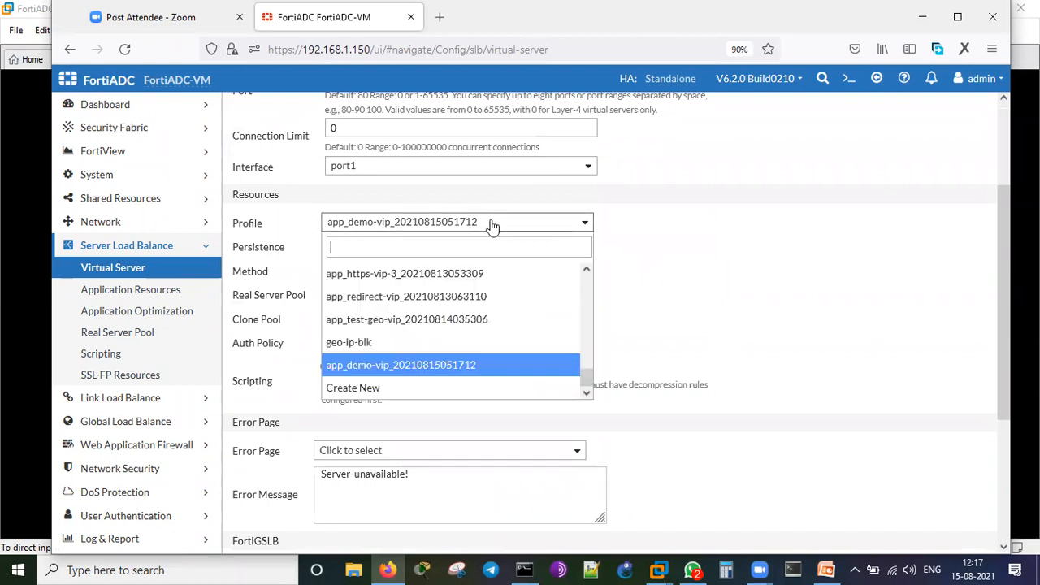
scroll(501, 293, up, 5)
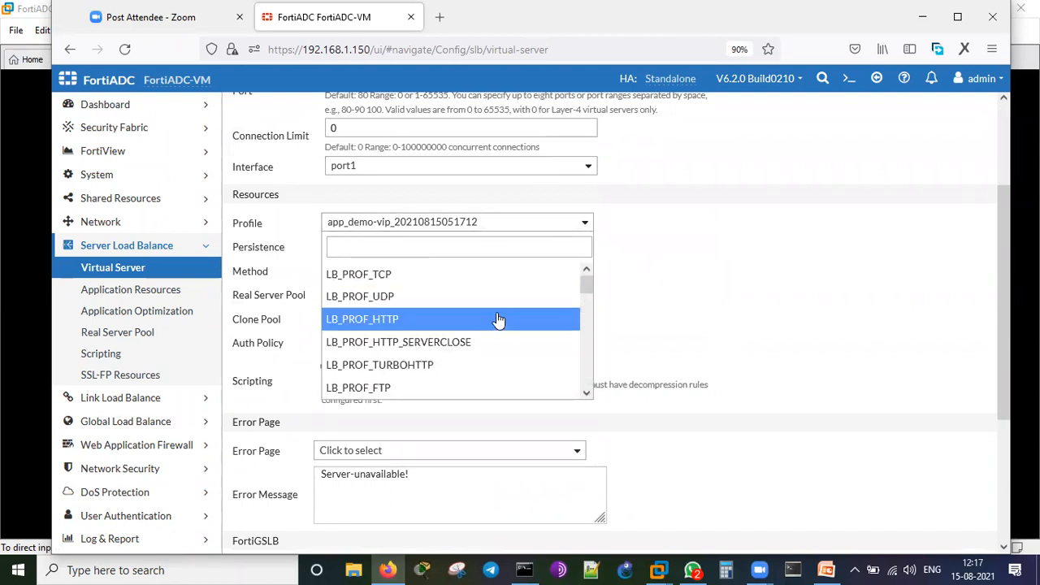
click(498, 322)
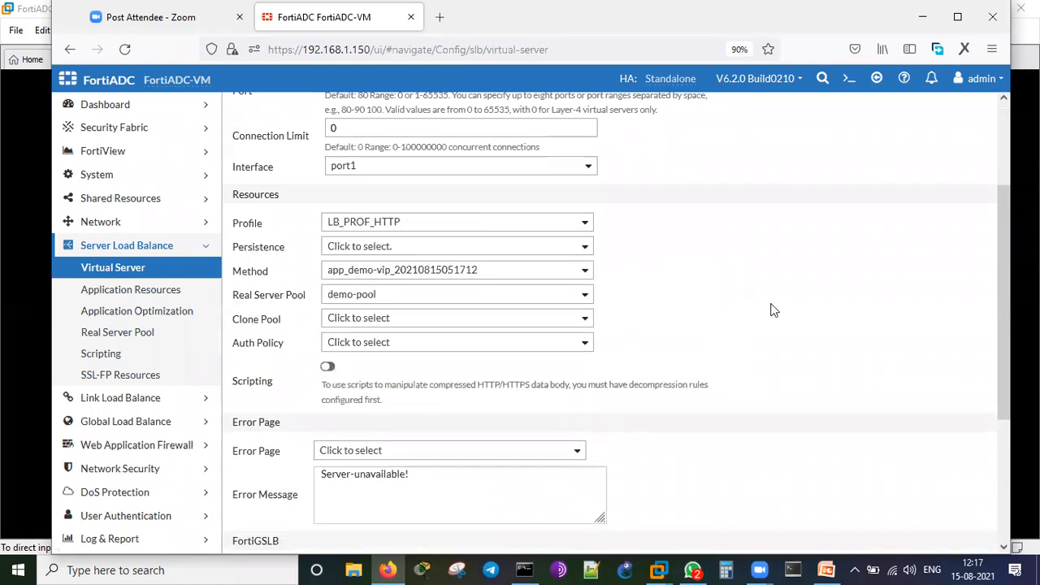
click(557, 268)
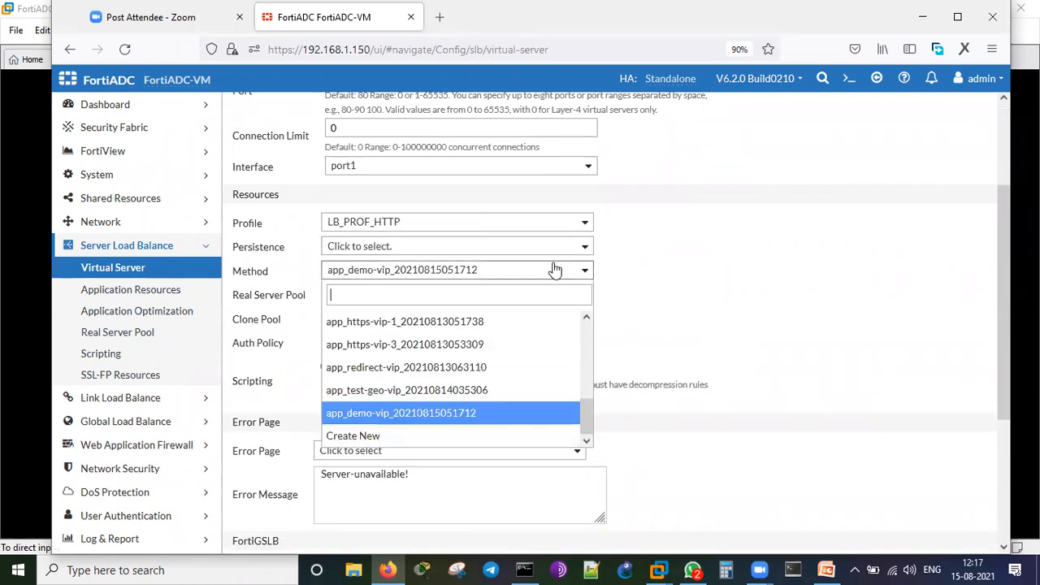
scroll(528, 337, up, 5)
click(527, 324)
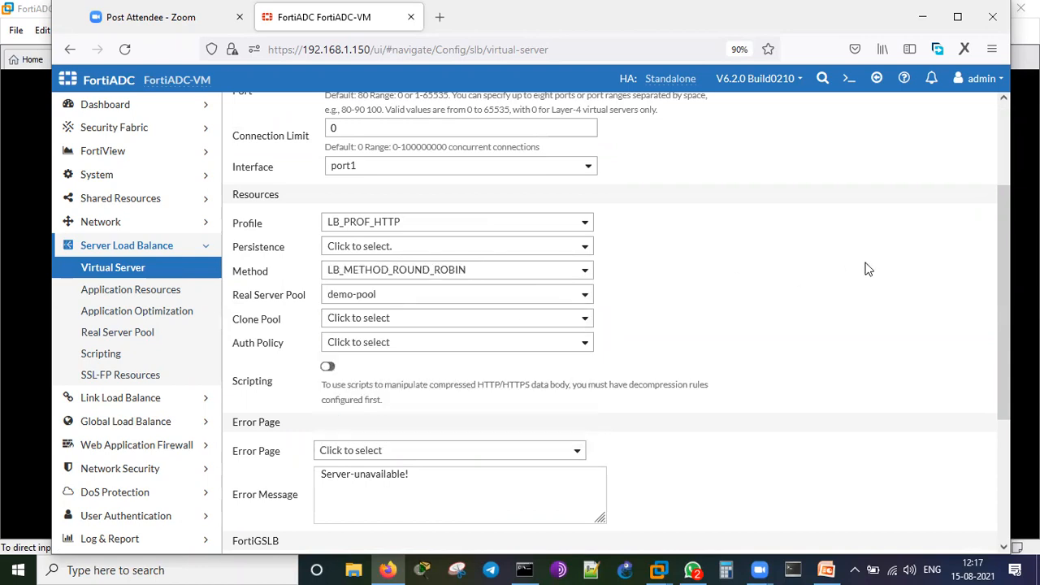
Enter demo-vip.ramnet.local as the FortiGSLB host name and copy it.
scroll(809, 278, down, 1)
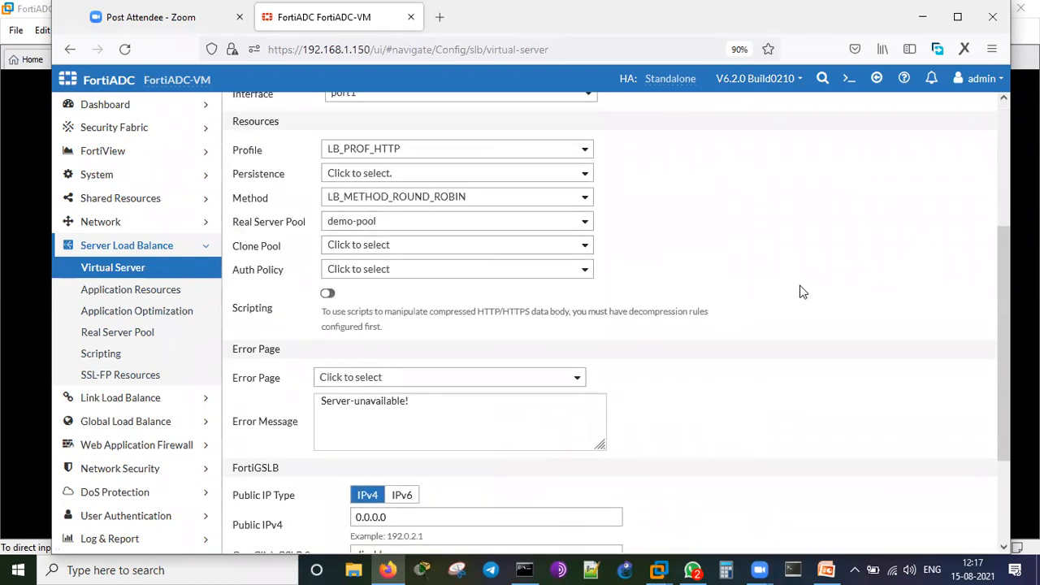
scroll(801, 290, down, 2)
click(390, 437)
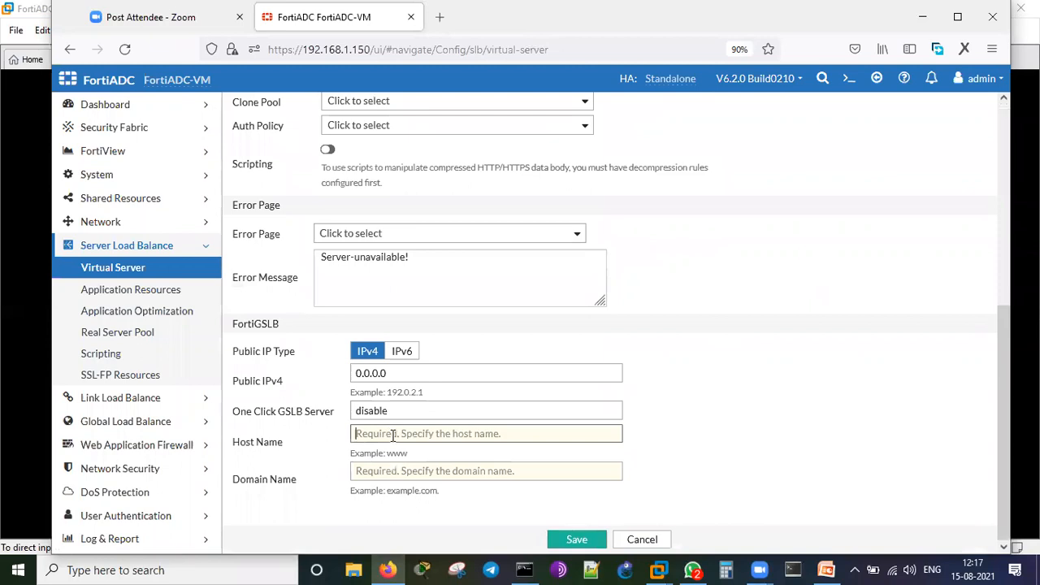
text(centos1.ramnet.local)
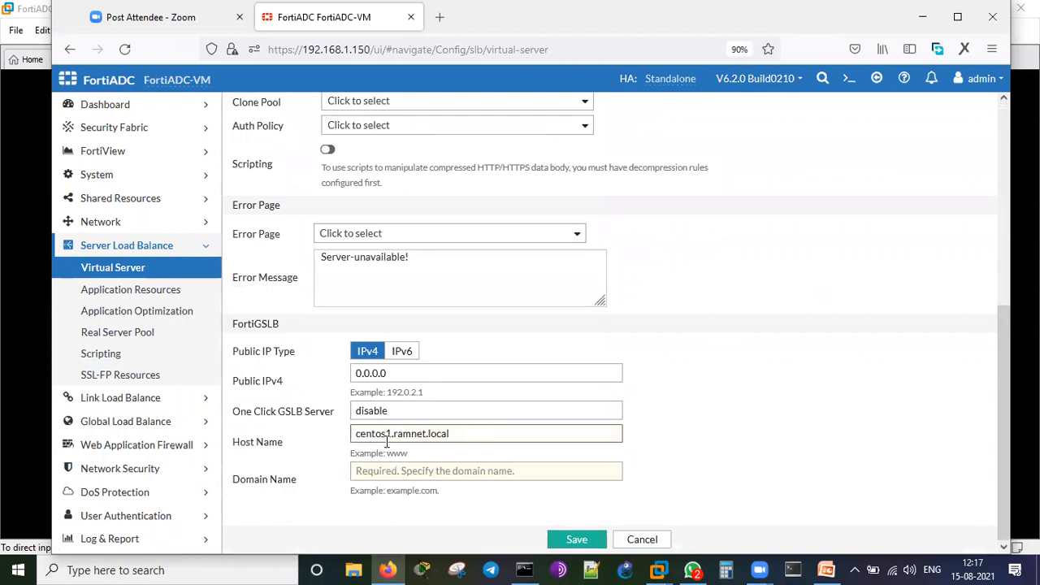
drag(389, 434, 345, 431)
text(e)
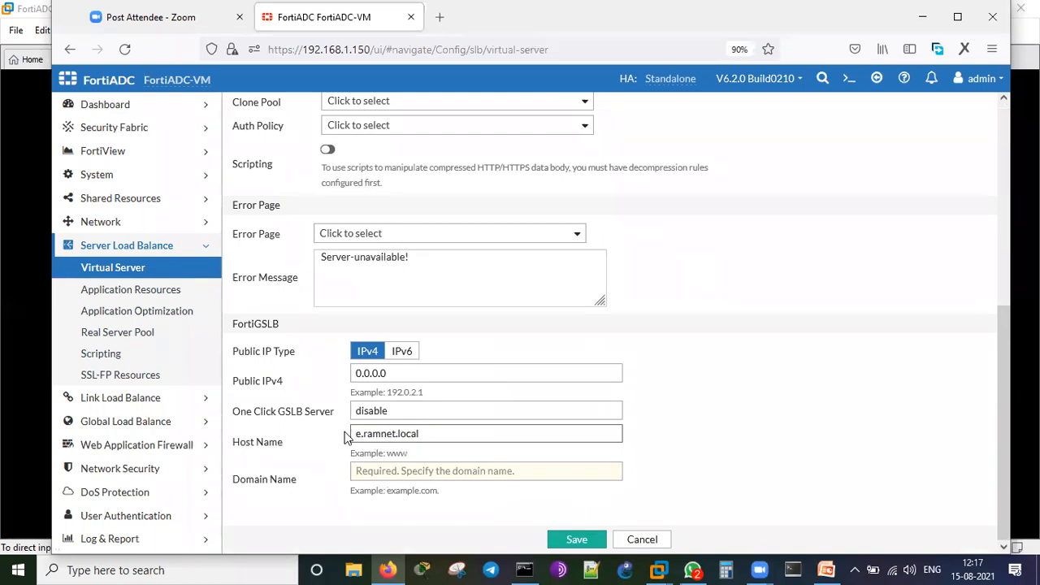
key(BackSpace)
text(demo-vip)
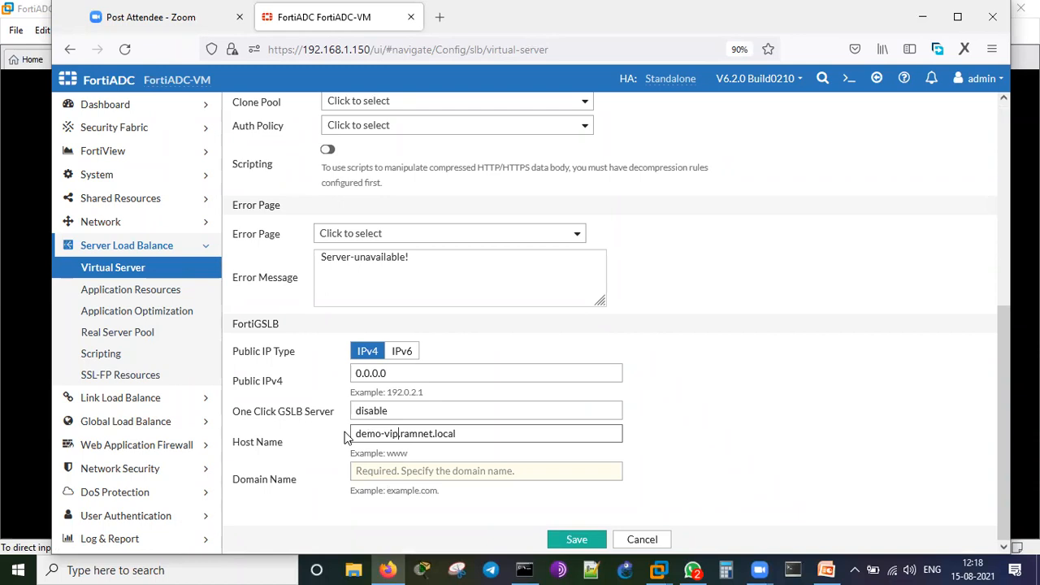
drag(470, 434, 318, 442)
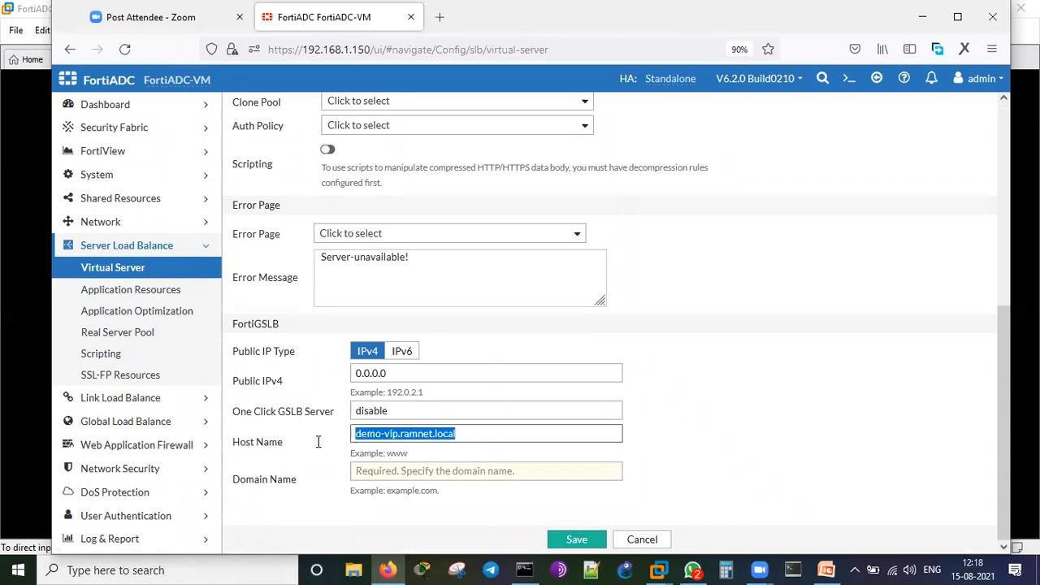
key(ctrl+c)
Set the domain name to ramnet.local and save the virtual server.
click(414, 470)
key(ctrl+v)
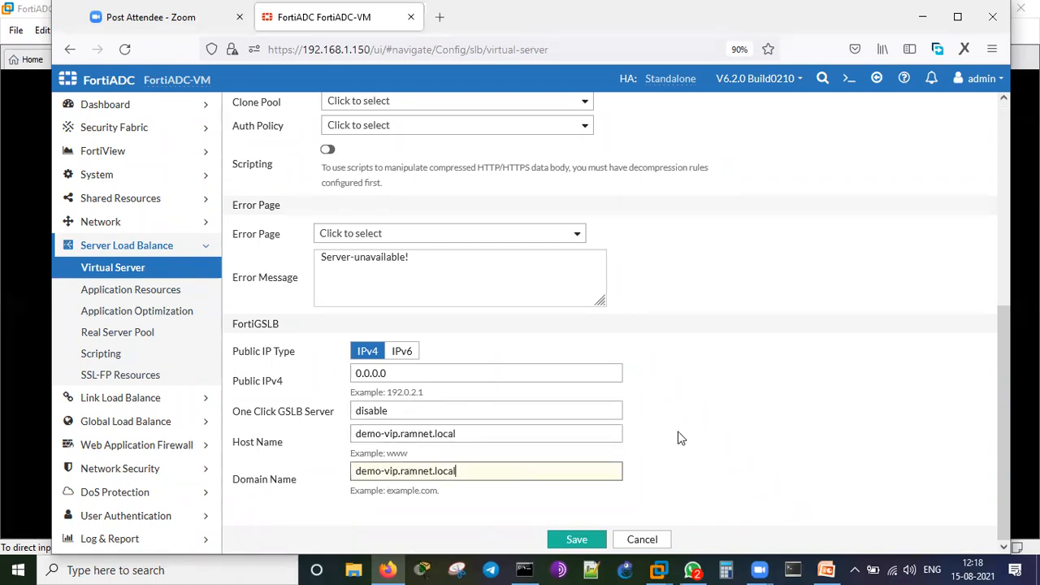
click(401, 473)
key(BackSpace)
key(BackSpace)
key(BackSpace)
key(BackSpace)
key(BackSpace)
key(BackSpace)
key(BackSpace)
key(BackSpace)
key(BackSpace)
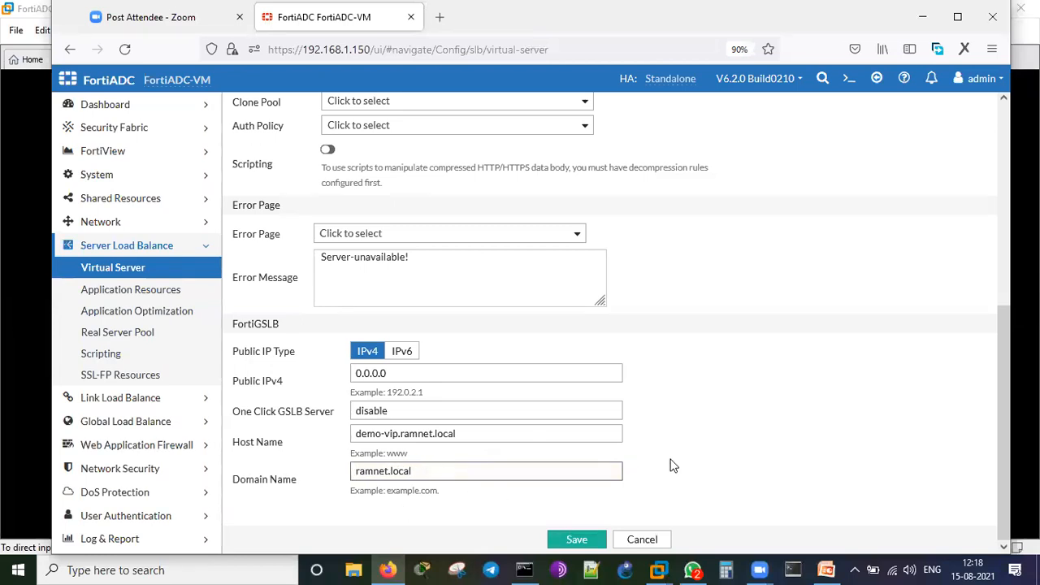
click(592, 539)
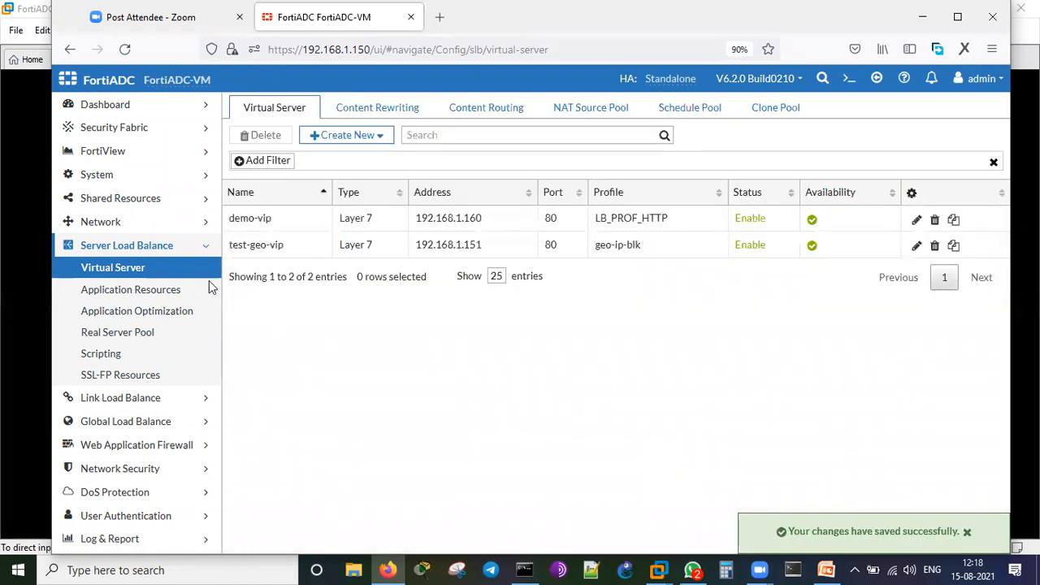
Reopen demo-vip and review its General, Security (WAF, AV) and Application Optimization settings.
click(345, 221)
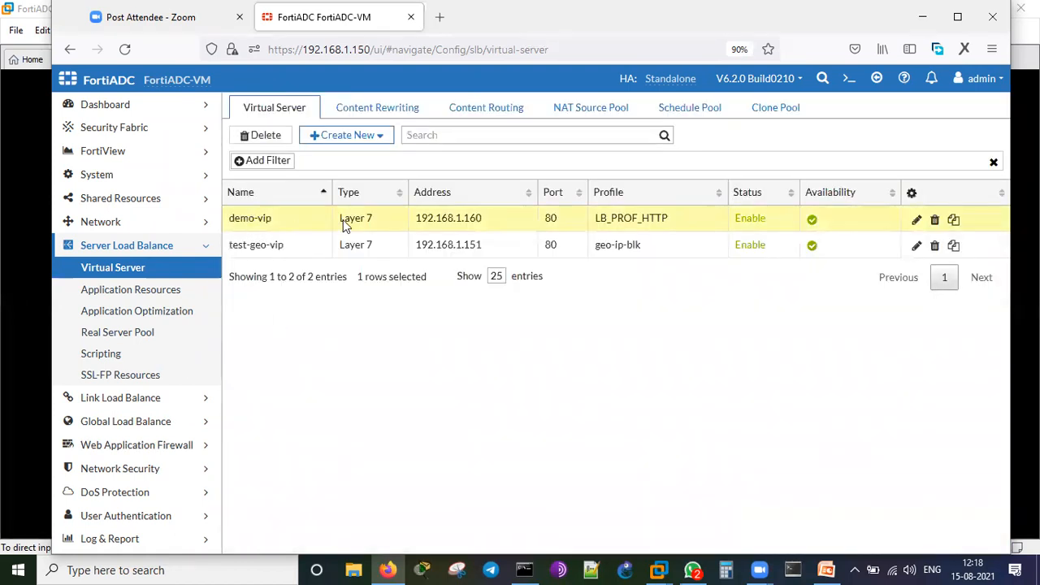
click(918, 219)
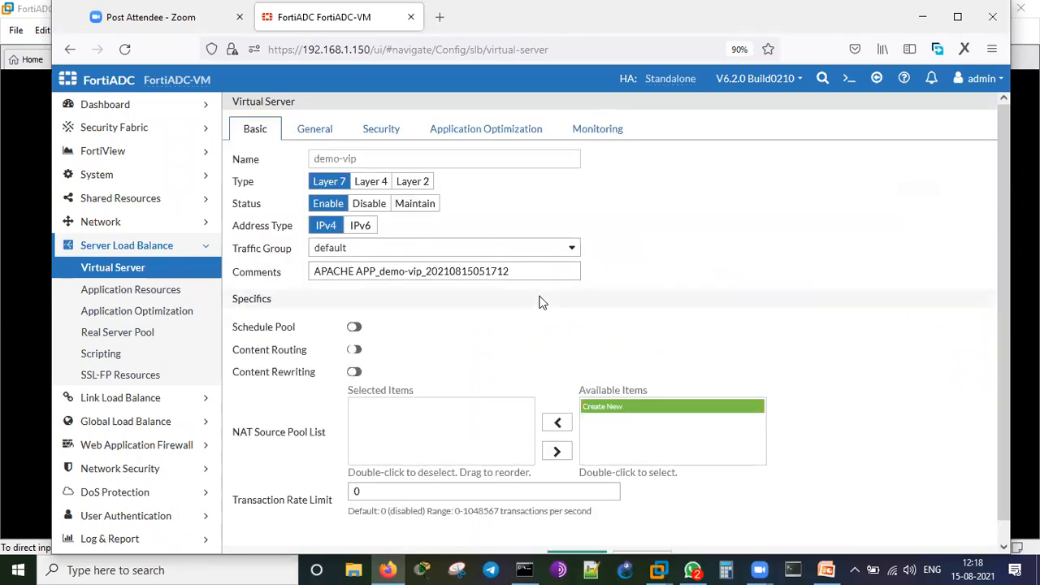
click(324, 133)
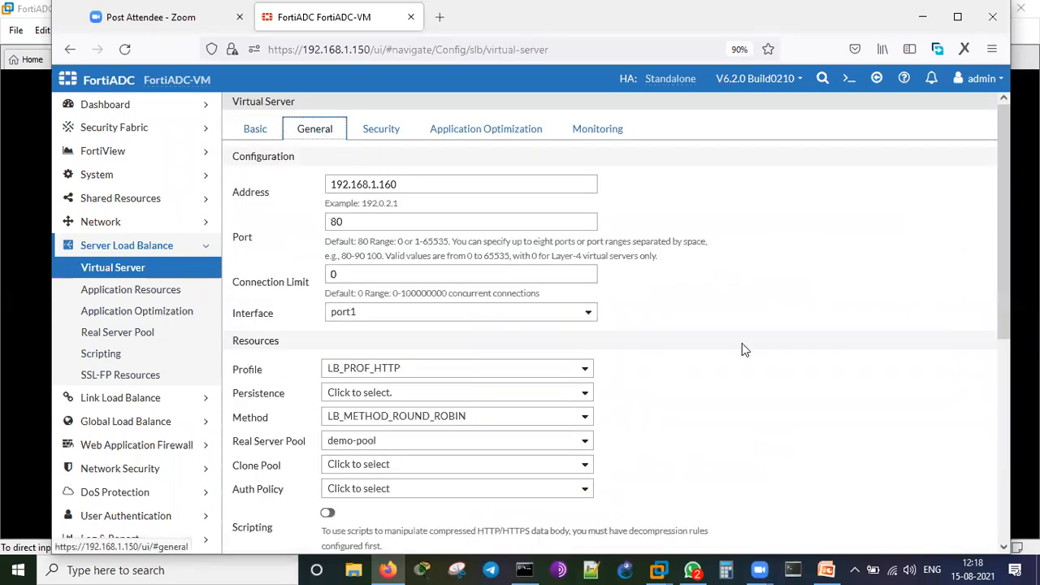
scroll(742, 343, down, 5)
scroll(741, 343, up, 5)
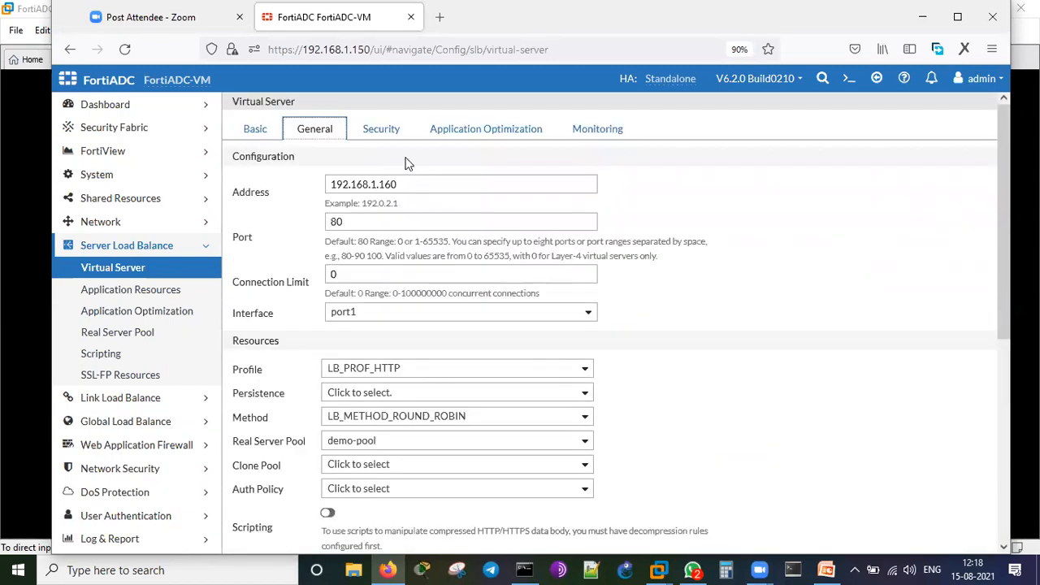
click(382, 132)
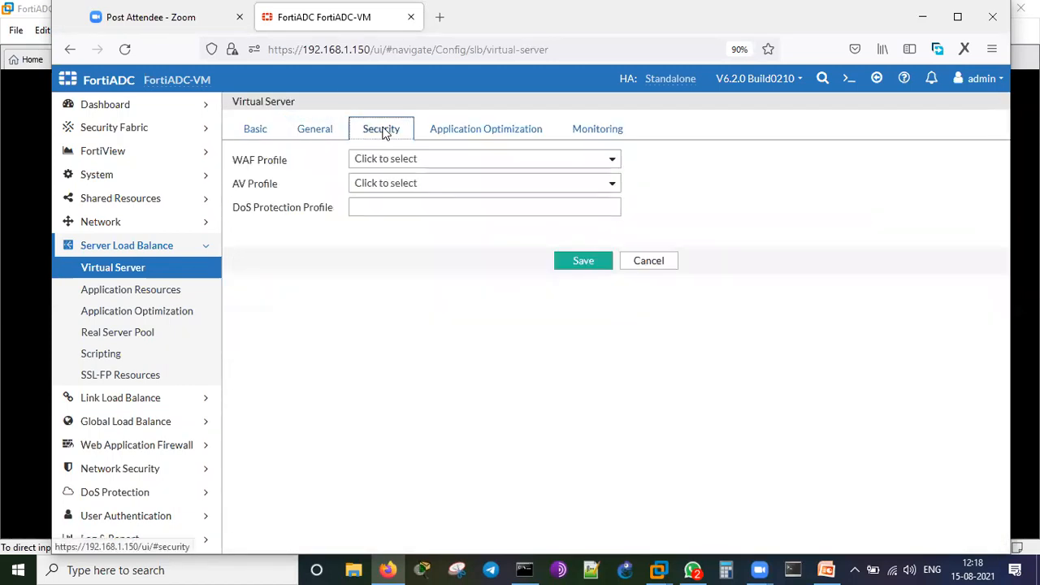
click(460, 164)
click(452, 168)
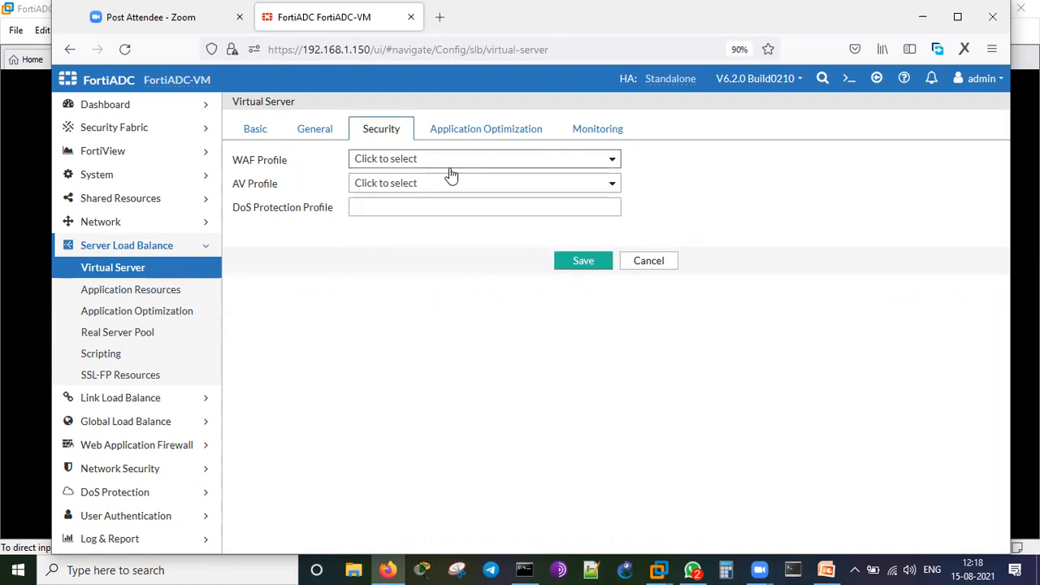
click(446, 184)
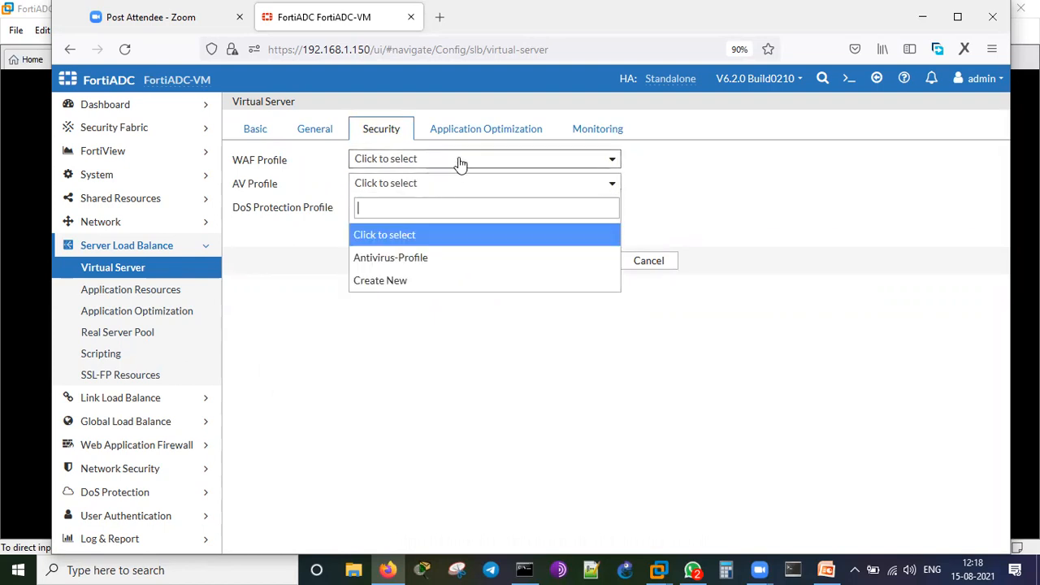
click(474, 130)
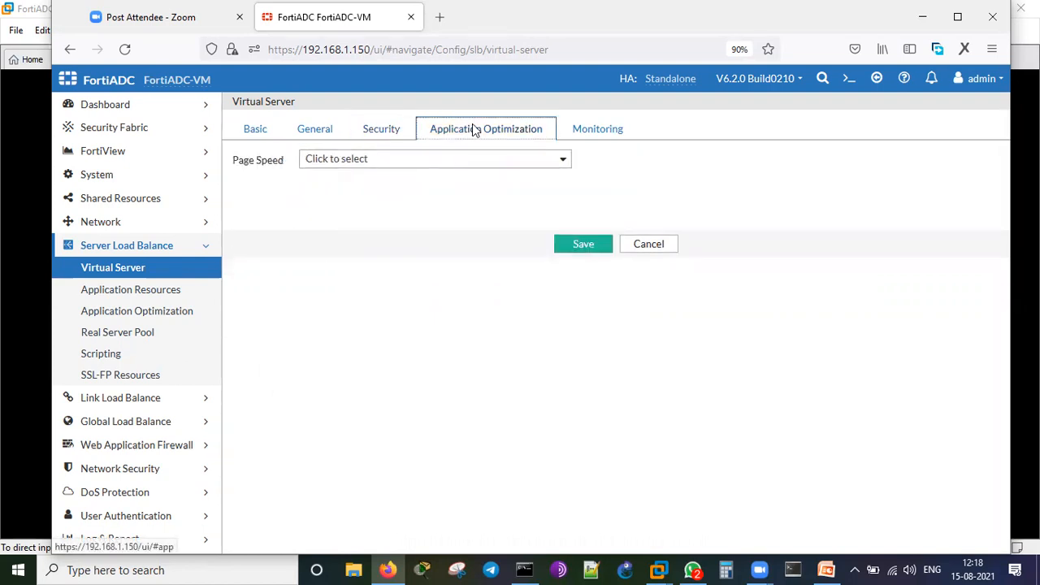
Turn on Traffic Log and FortiView in demo-vip's Monitoring settings.
click(590, 135)
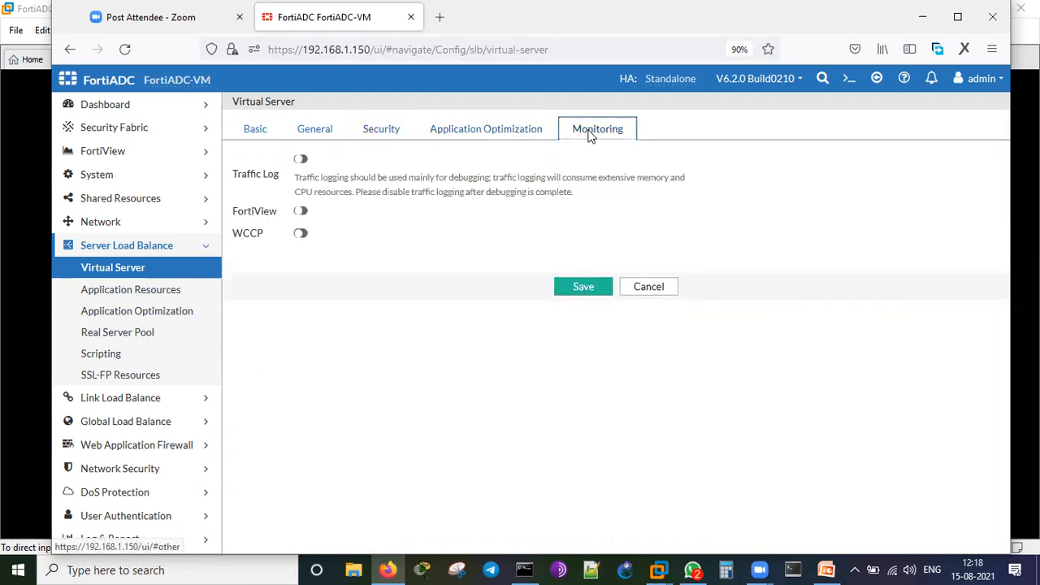
click(301, 158)
click(299, 212)
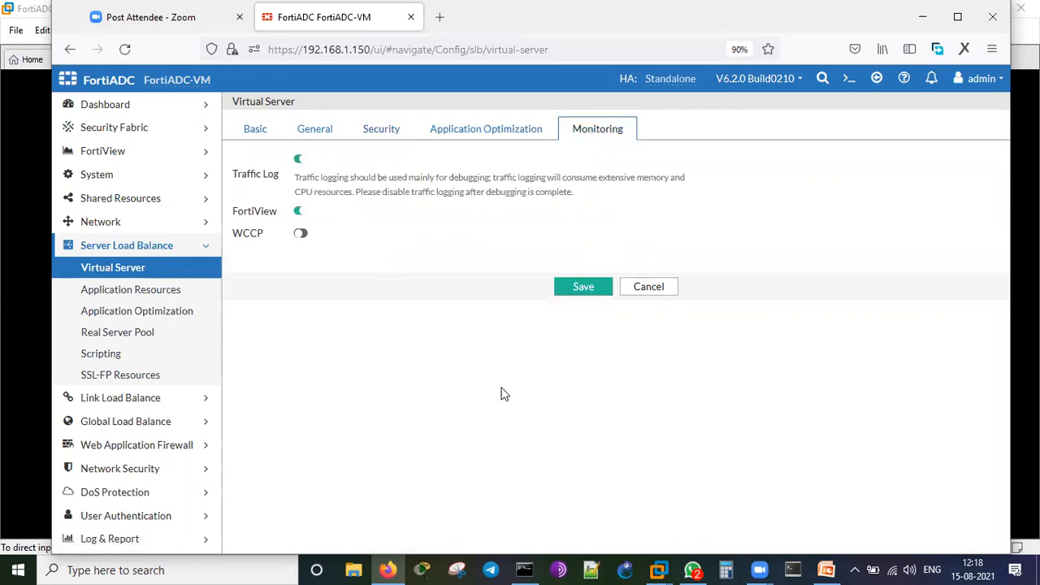
click(583, 286)
Refill the GSLB host name and domain name, then save demo-vip.
scroll(728, 357, down, 5)
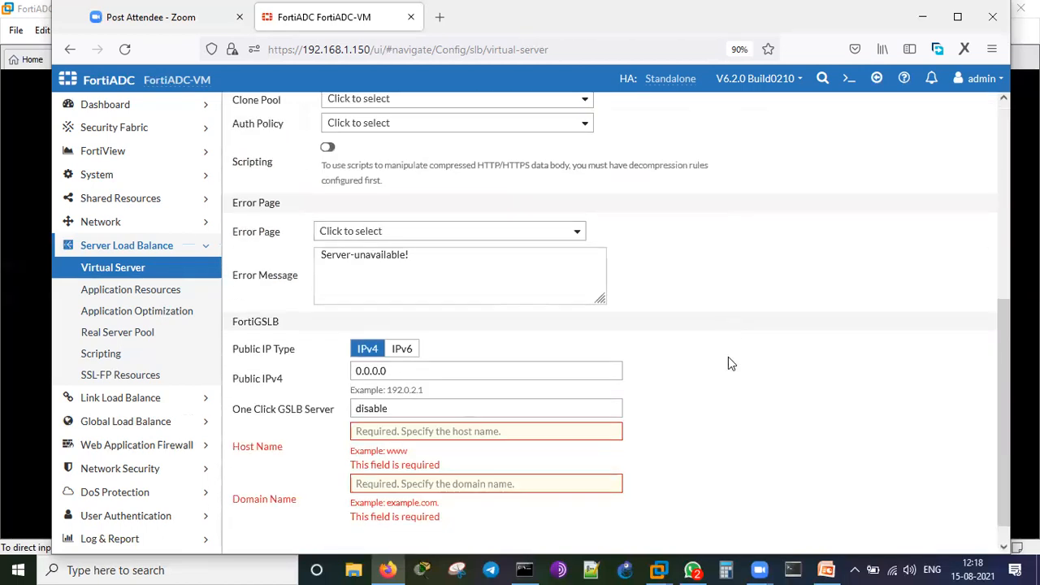
click(469, 404)
key(ctrl+v)
click(466, 456)
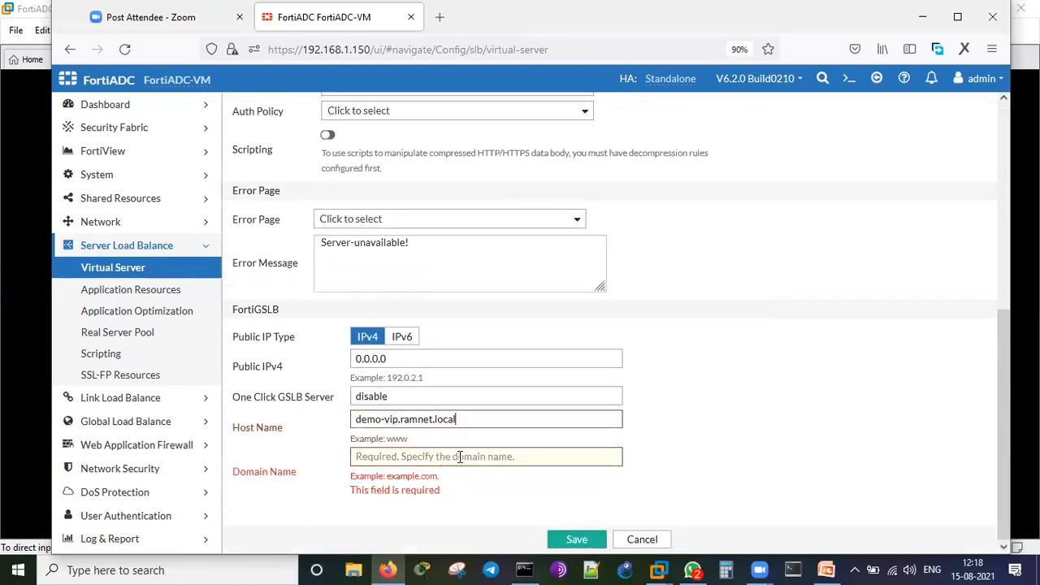
key(ctrl+v)
click(601, 540)
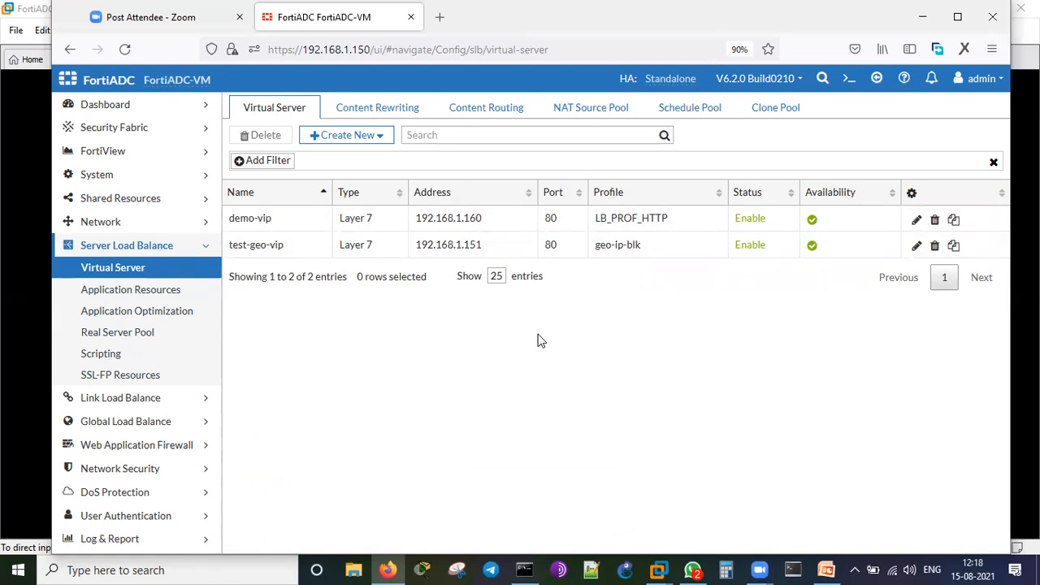
click(439, 25)
text(htt)
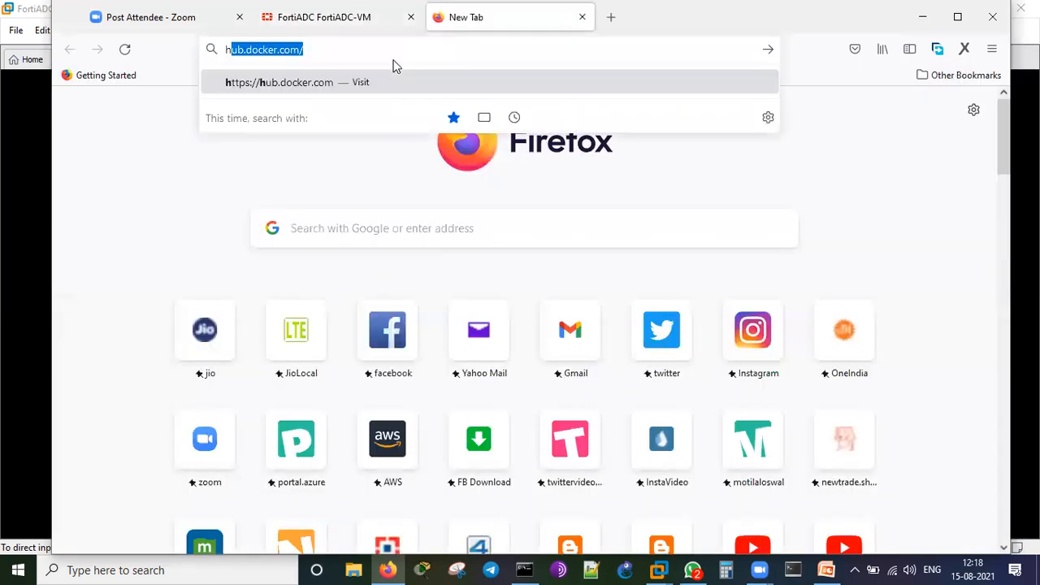
text(p://)
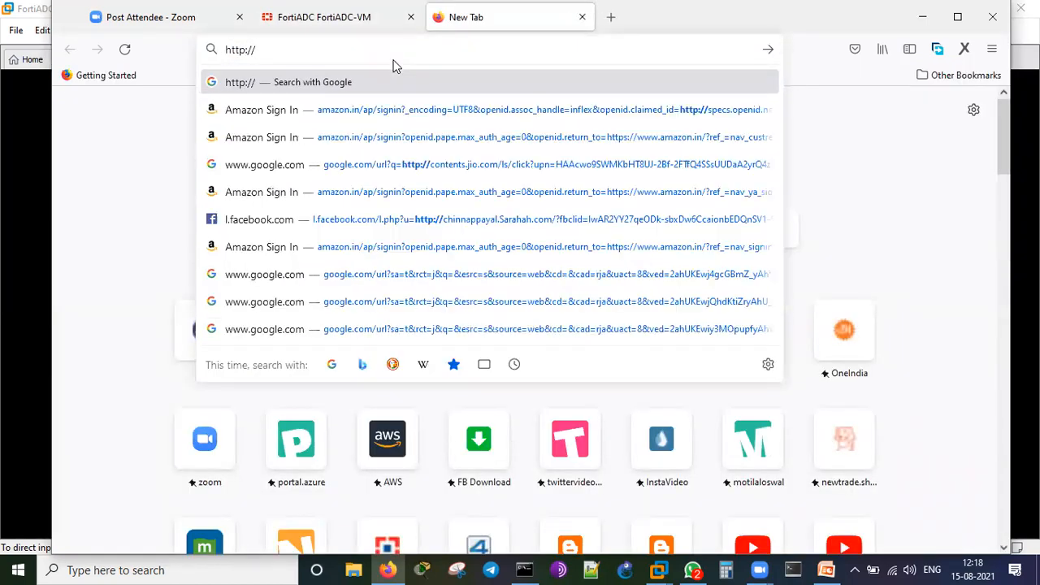
text(192.168.1.)
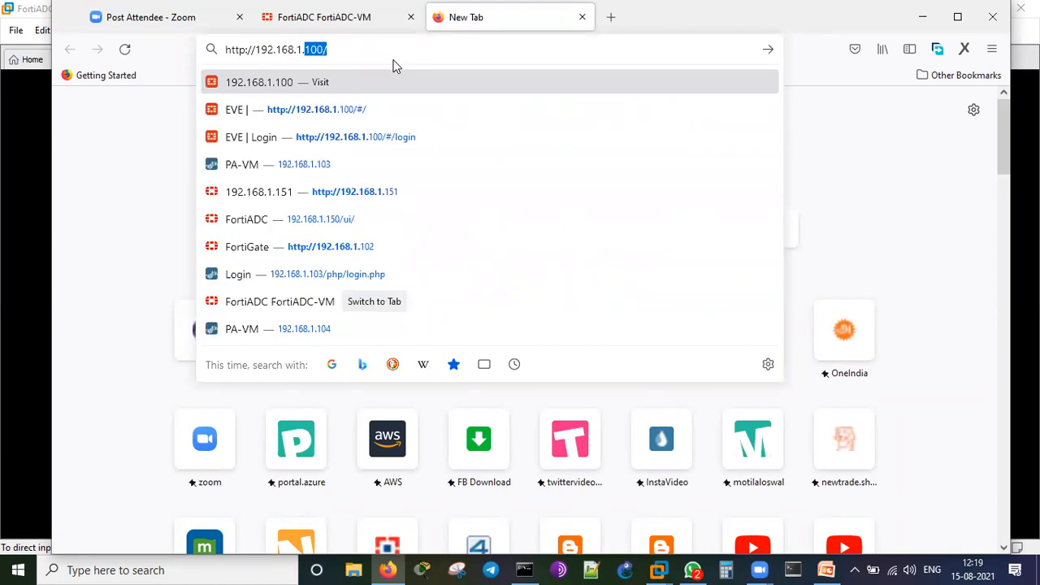
text(60)
key(Return)
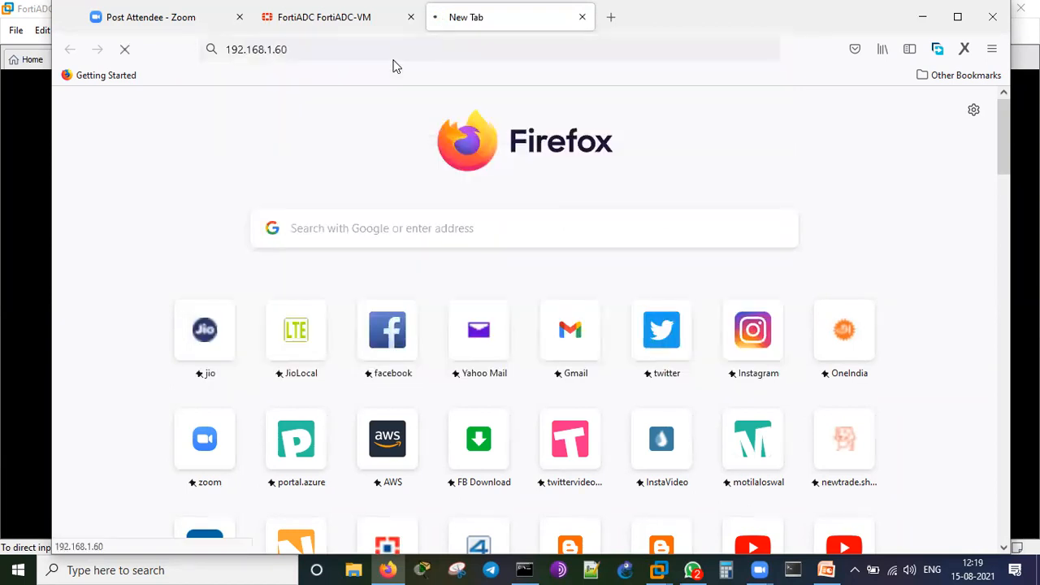
click(124, 50)
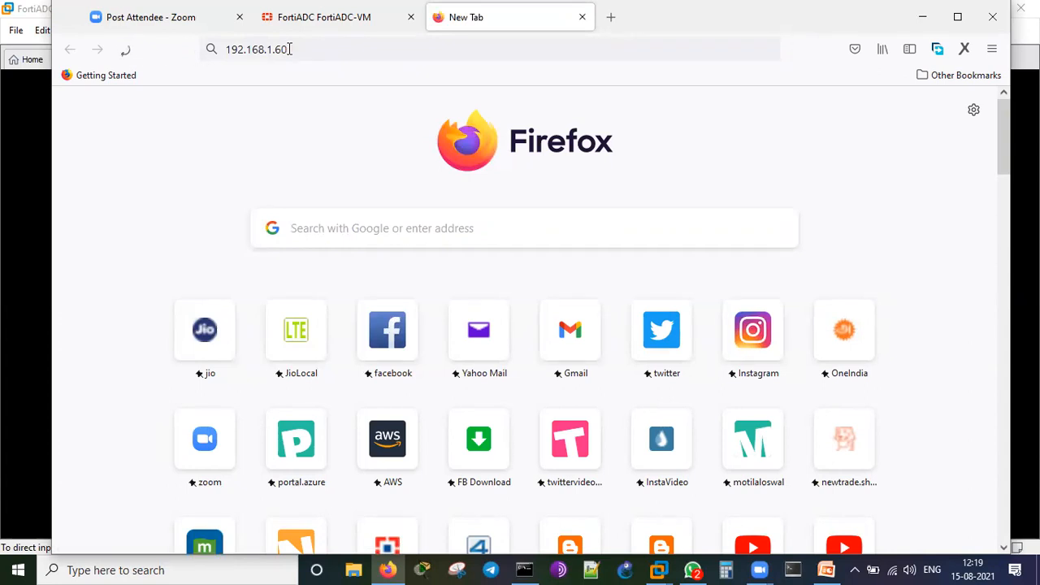
click(300, 53)
click(300, 54)
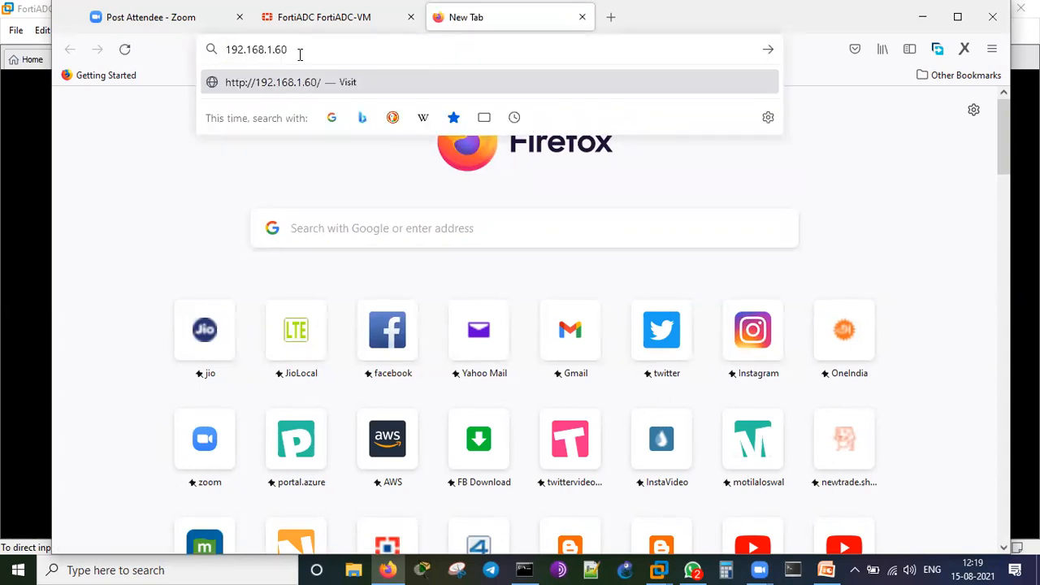
key(Right)
key(Right)
key(Right)
key(Right)
key(Right)
key(Right)
key(Right)
key(Right)
key(Right)
key(Right)
key(Right)
text(1)
key(Return)
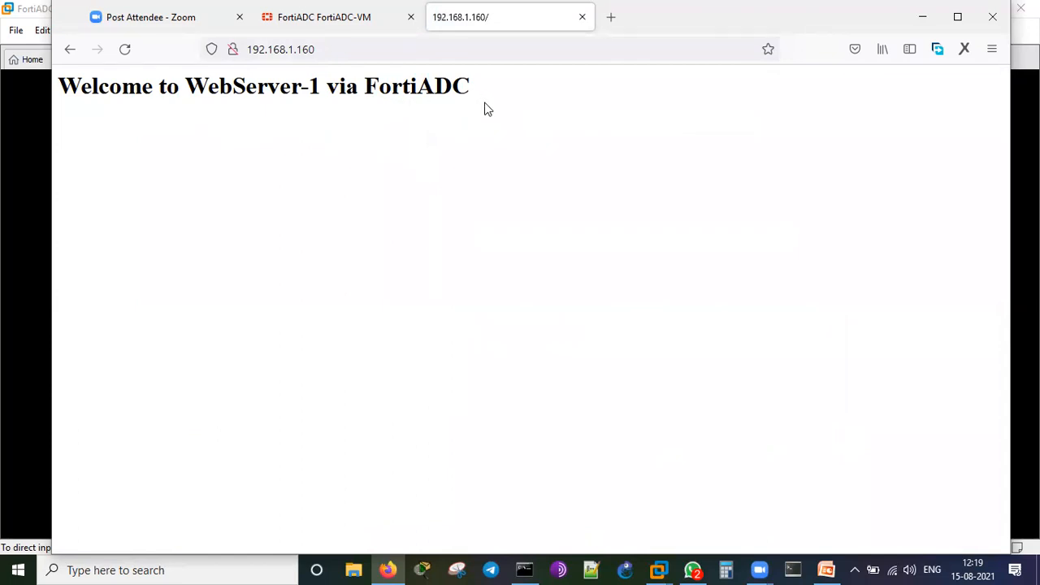
Reload twice to see WebServer-2 and WebServer-3 respond, then return to FortiADC.
key(F5)
key(F5)
key(F5)
key(F5)
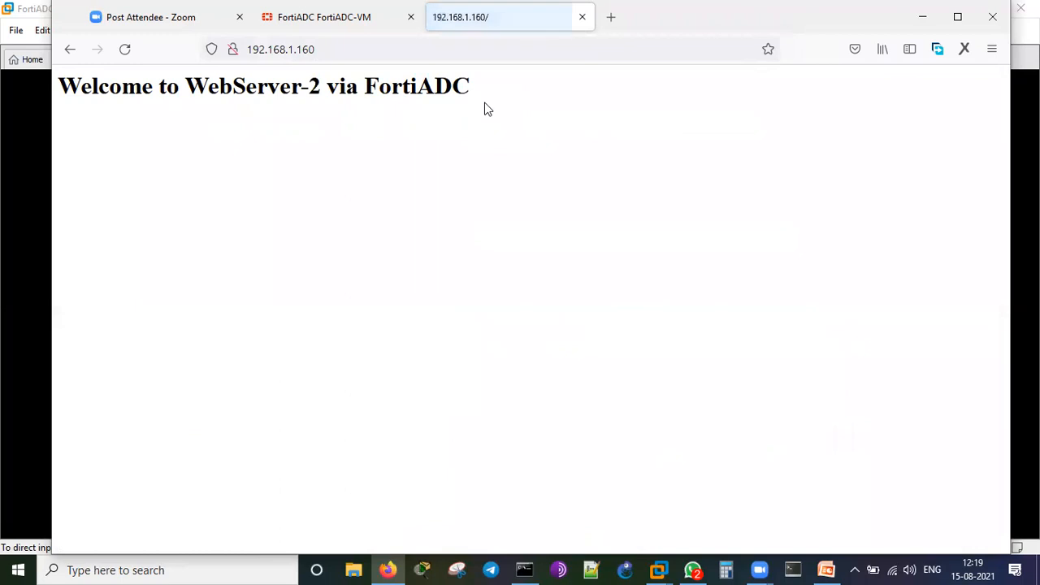
key(F5)
key(F5)
key(F5)
key(F5)
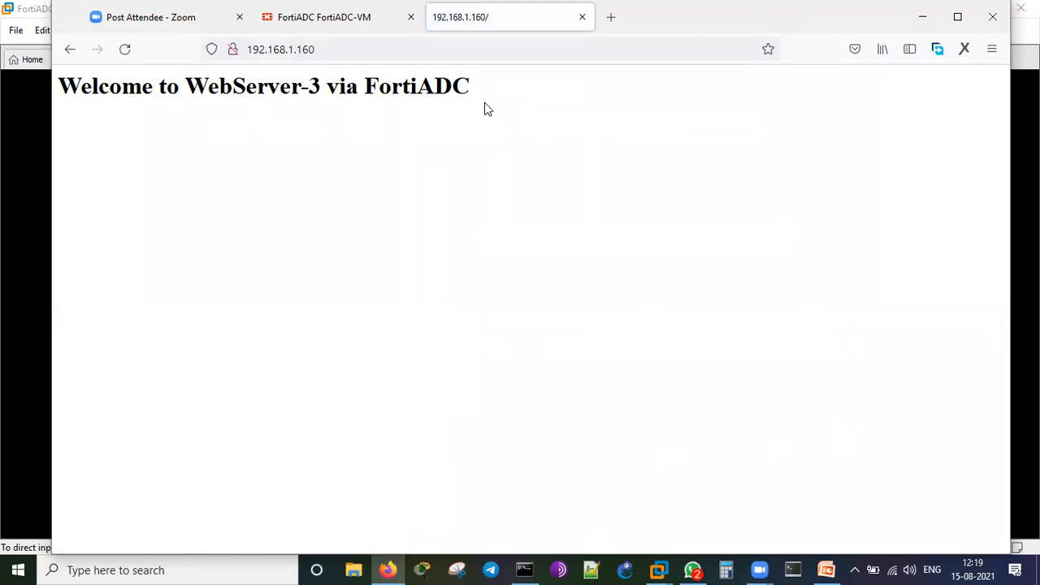
click(305, 26)
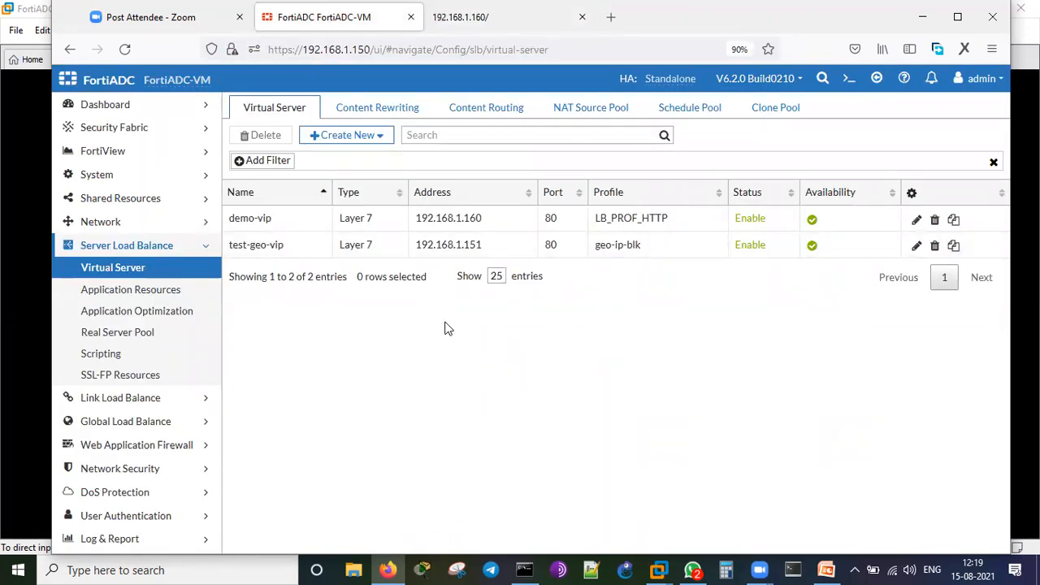
Show the FortiView Logical Topology for server load balancing.
double_click(136, 154)
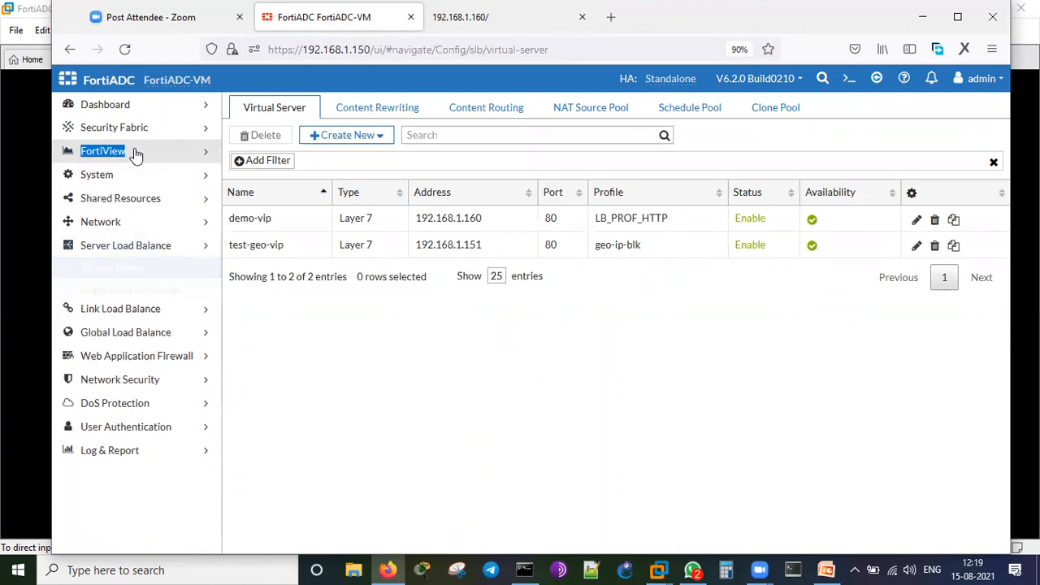
click(138, 156)
click(133, 177)
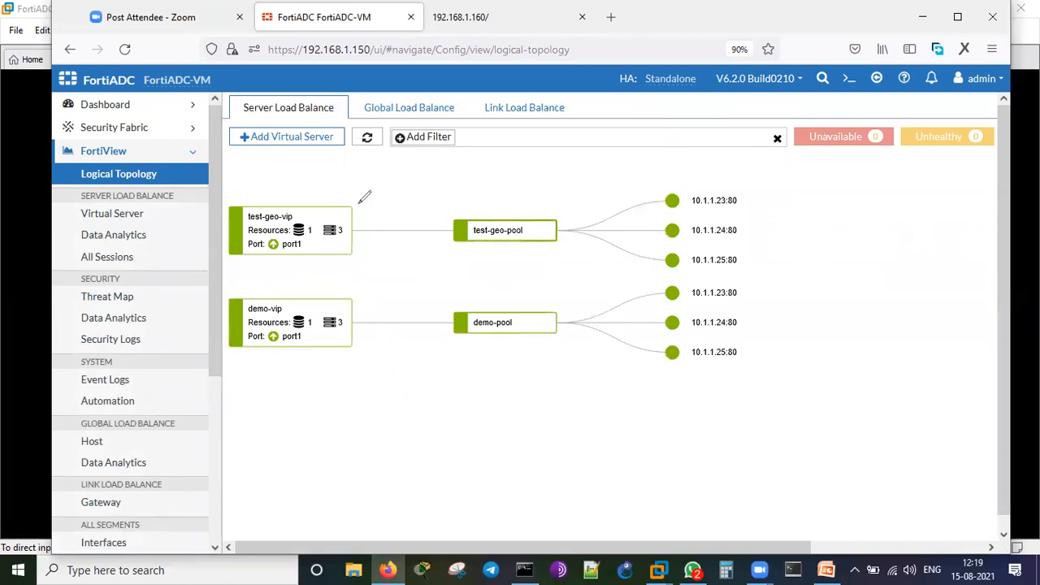
Annotate test-geo-vip, demo-vip's port1 and the demo-pool members, then clear the marks.
mouse_move(365, 197)
mouse_down()
mouse_move(394, 179)
mouse_move(399, 195)
mouse_move(433, 168)
mouse_move(452, 213)
mouse_up()
mouse_move(394, 290)
mouse_down()
mouse_move(349, 266)
mouse_move(201, 380)
mouse_move(395, 294)
mouse_move(392, 273)
mouse_up()
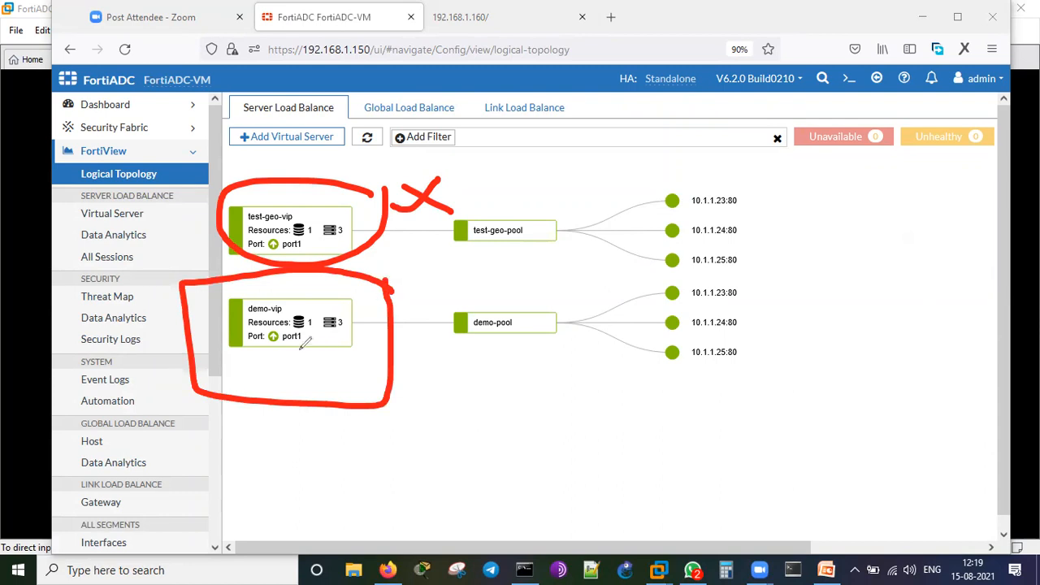
mouse_move(263, 357)
mouse_down()
mouse_move(310, 355)
mouse_move(340, 340)
mouse_move(332, 349)
mouse_up()
mouse_move(759, 289)
mouse_down()
mouse_move(747, 300)
mouse_move(858, 230)
mouse_up()
drag(759, 316, 859, 269)
drag(751, 357, 846, 314)
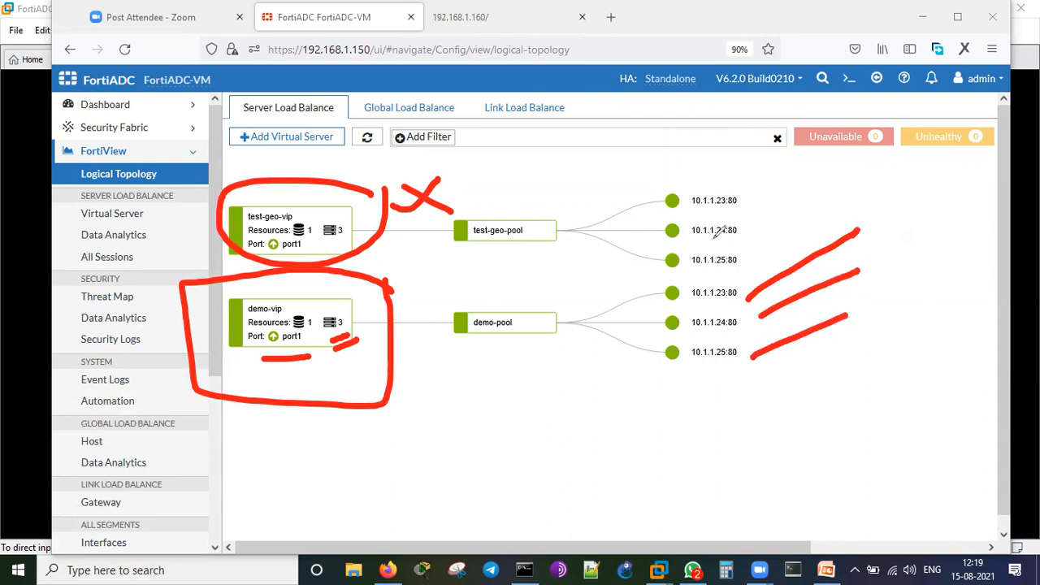
drag(743, 284, 745, 380)
click(730, 146)
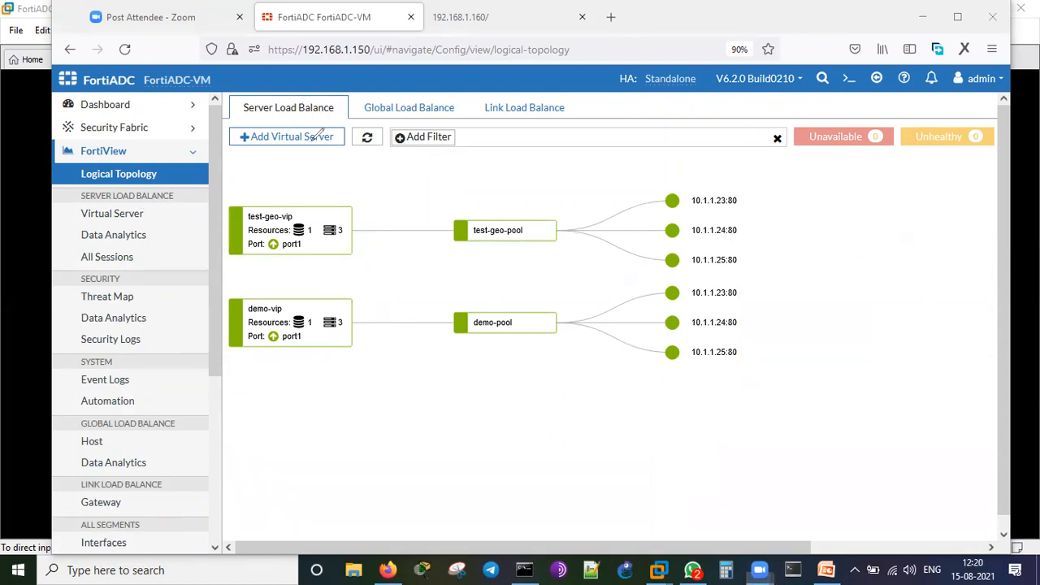
View the FortiView Virtual Server list and the Data Analytics load-balancing charts.
click(148, 214)
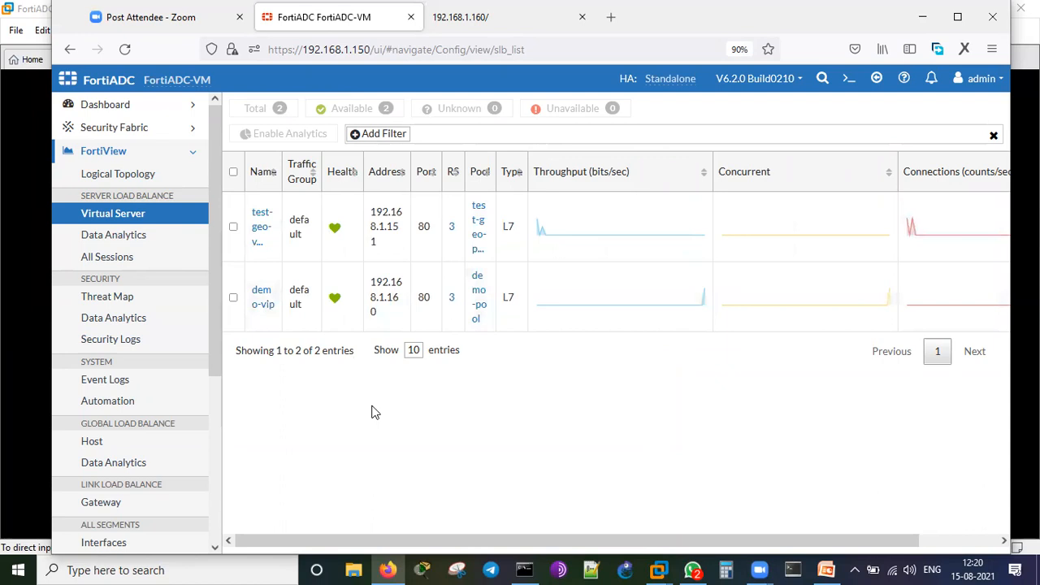
click(134, 234)
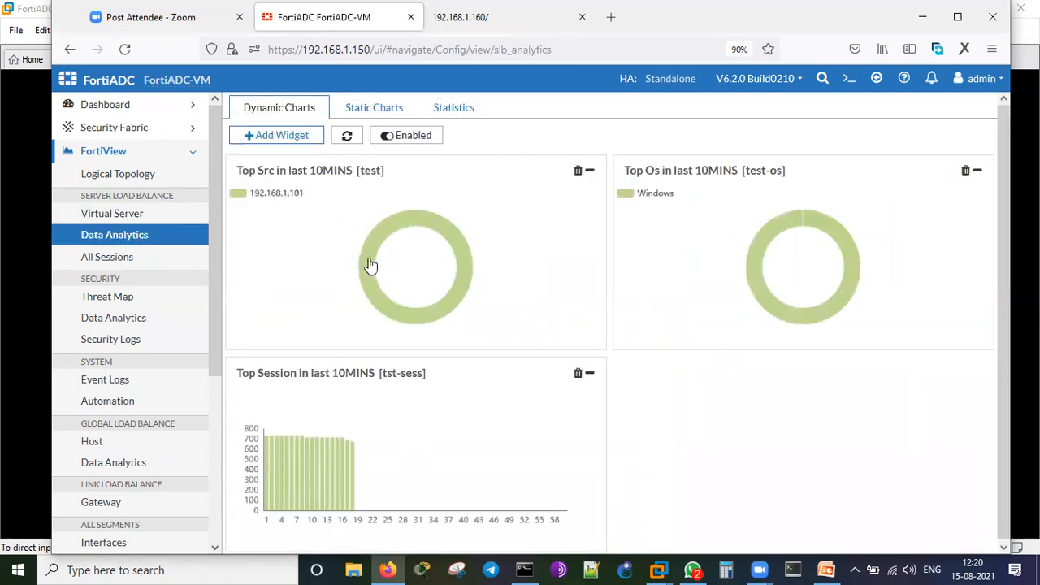
mouse_move(374, 274)
mouse_move(318, 469)
Check the empty All Sessions table, then collapse the FortiView section.
click(114, 257)
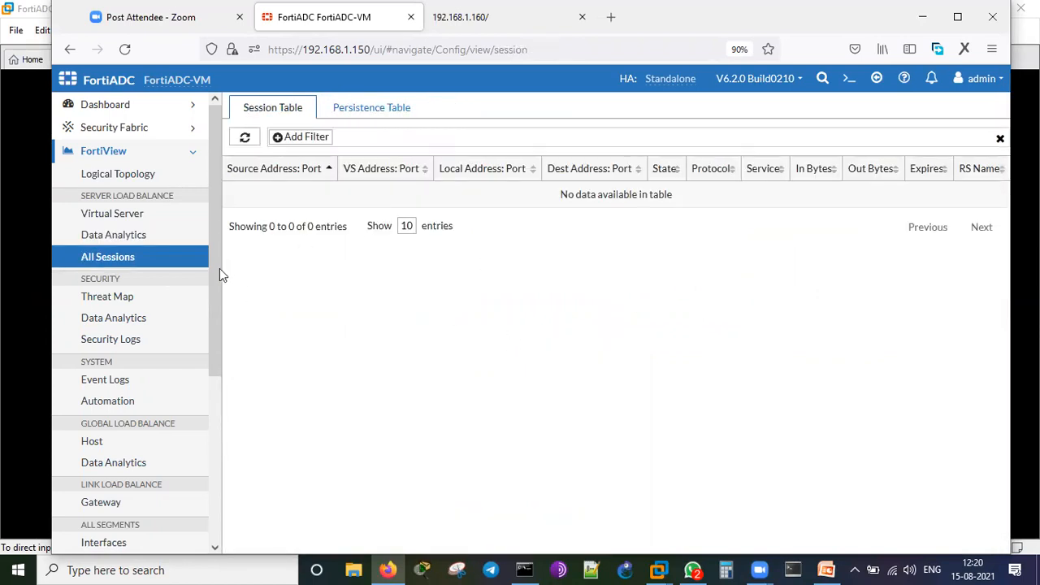
scroll(158, 315, down, 2)
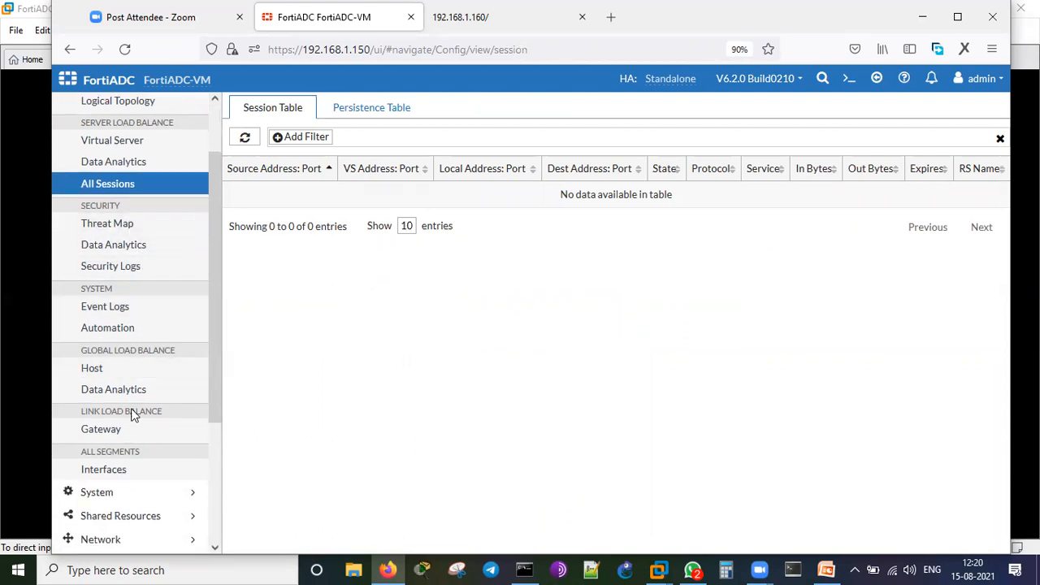
scroll(190, 382, down, 5)
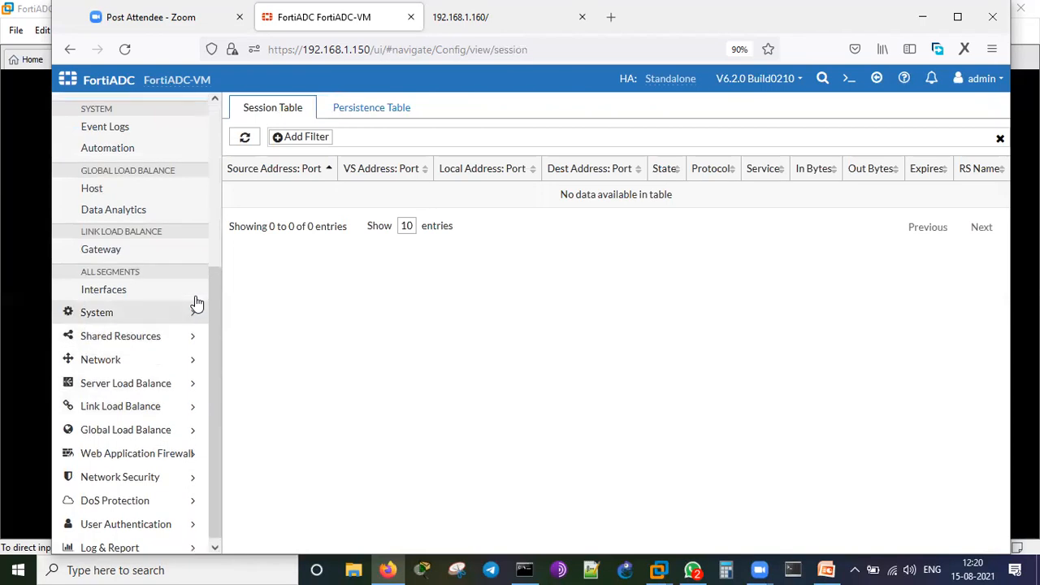
scroll(191, 292, up, 7)
click(127, 155)
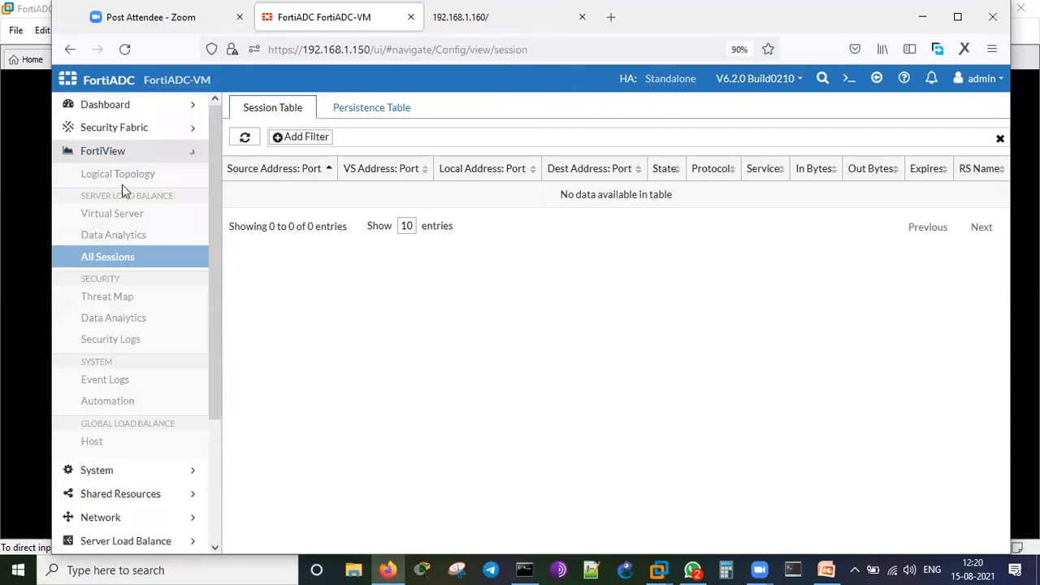
Create a Network > Packet Capture entry on port1 with maximum packet count 1000.
click(126, 224)
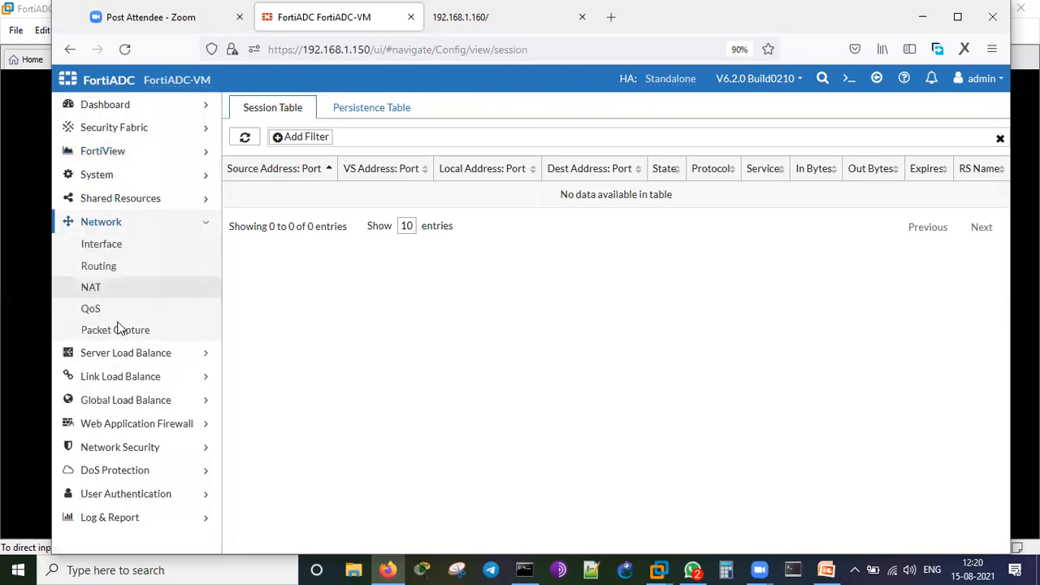
click(116, 330)
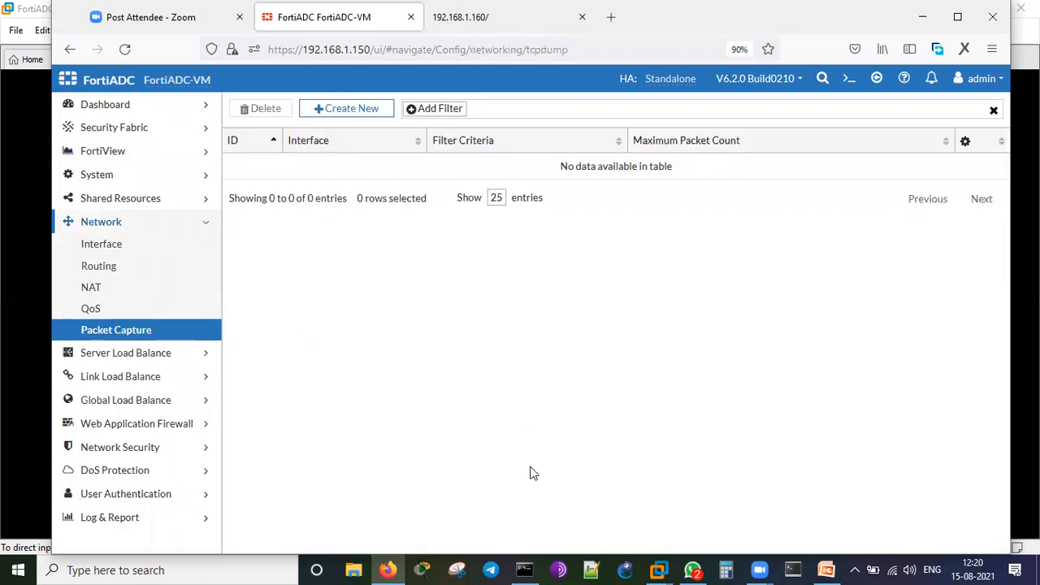
click(340, 114)
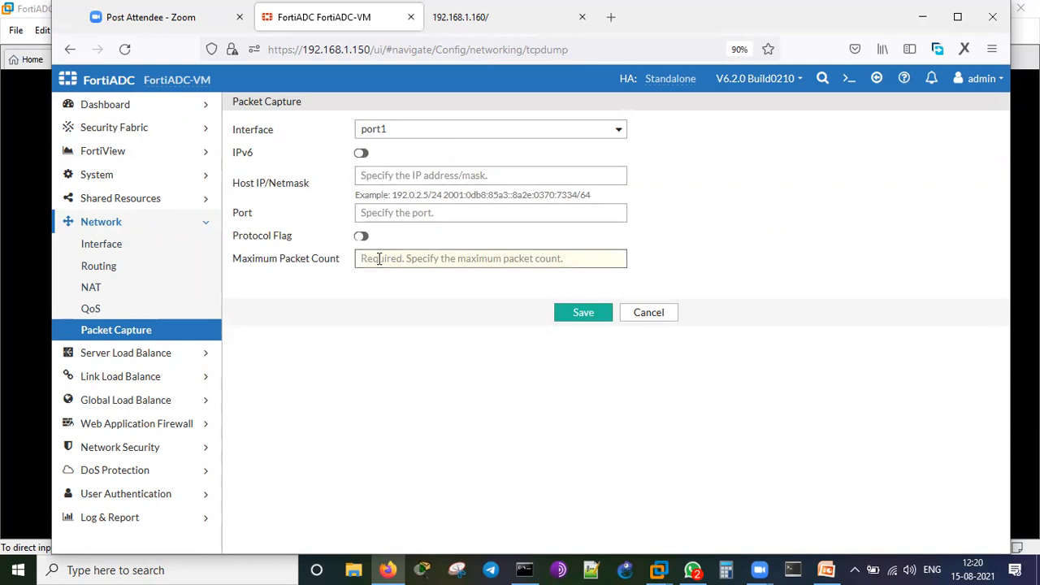
text(1000)
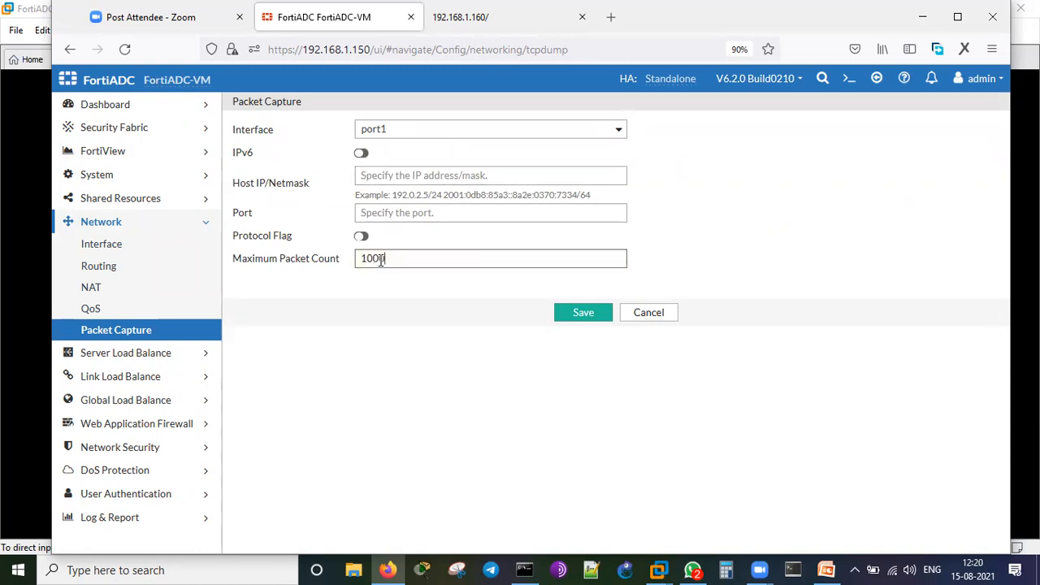
click(437, 351)
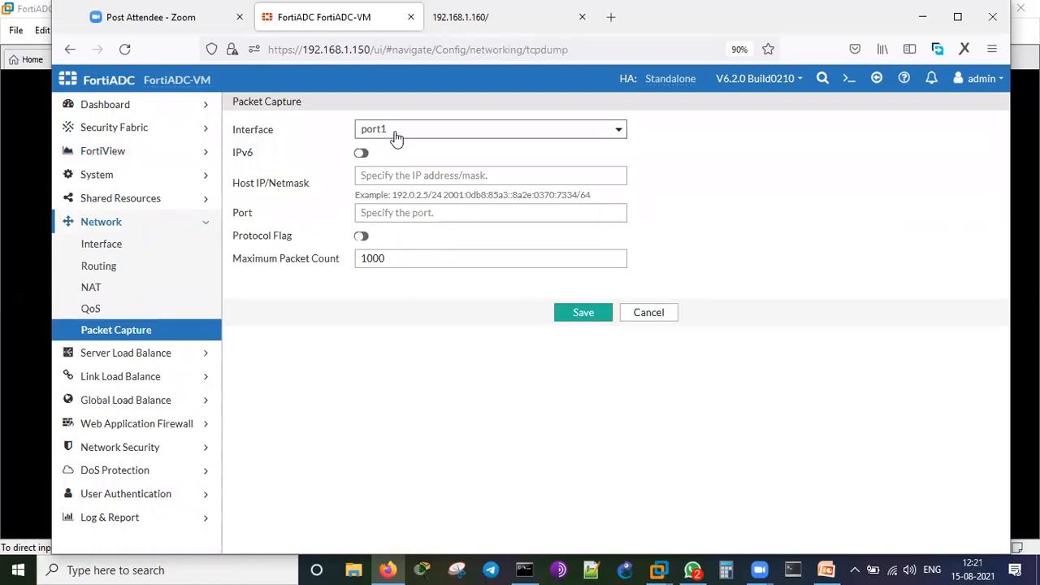
click(577, 315)
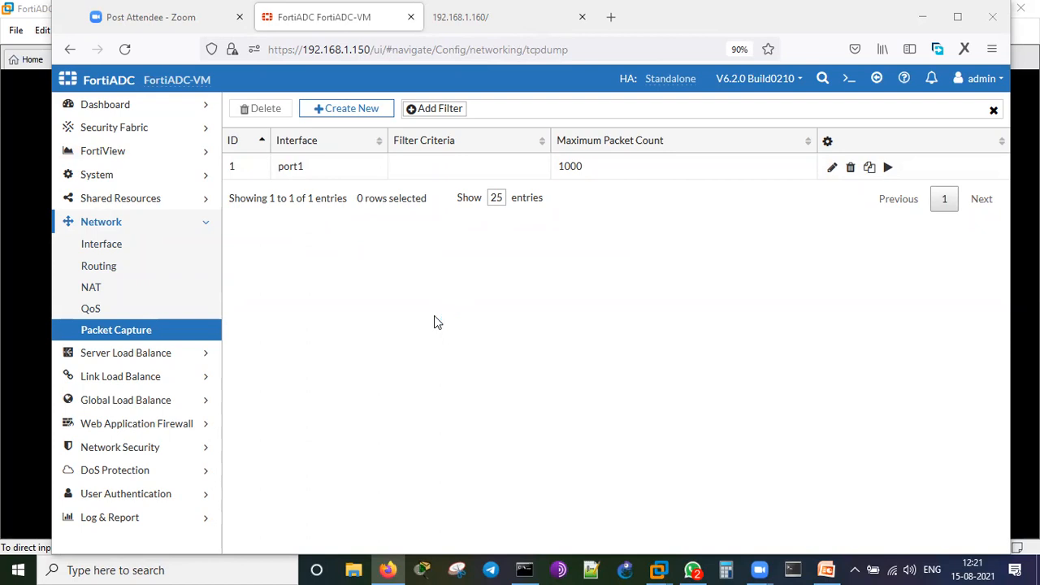
In SuperPuTTY, open an SSH session to 192.168.1.125 and log in as root.
key(alt+Tab)
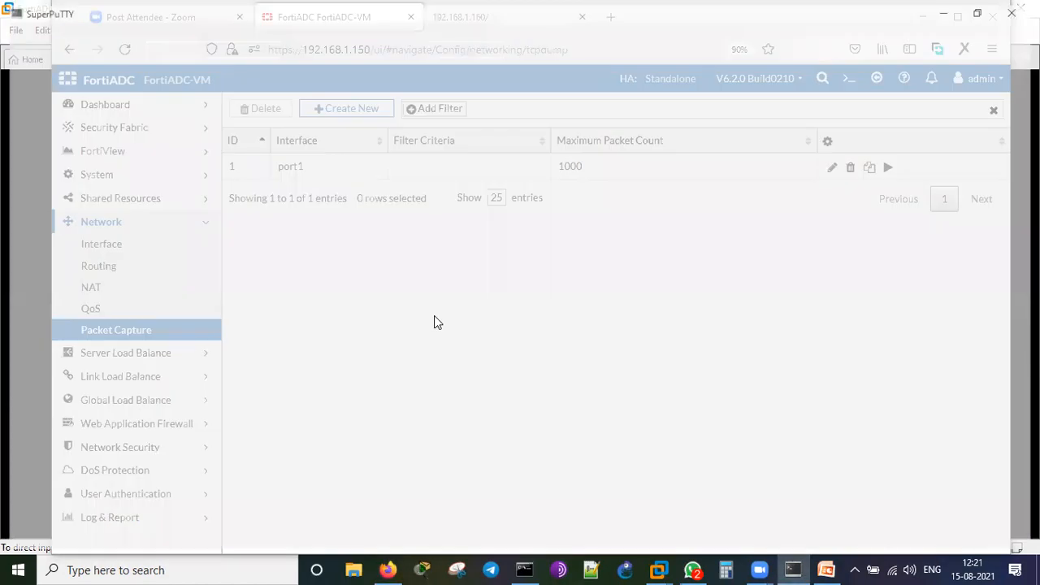
click(236, 46)
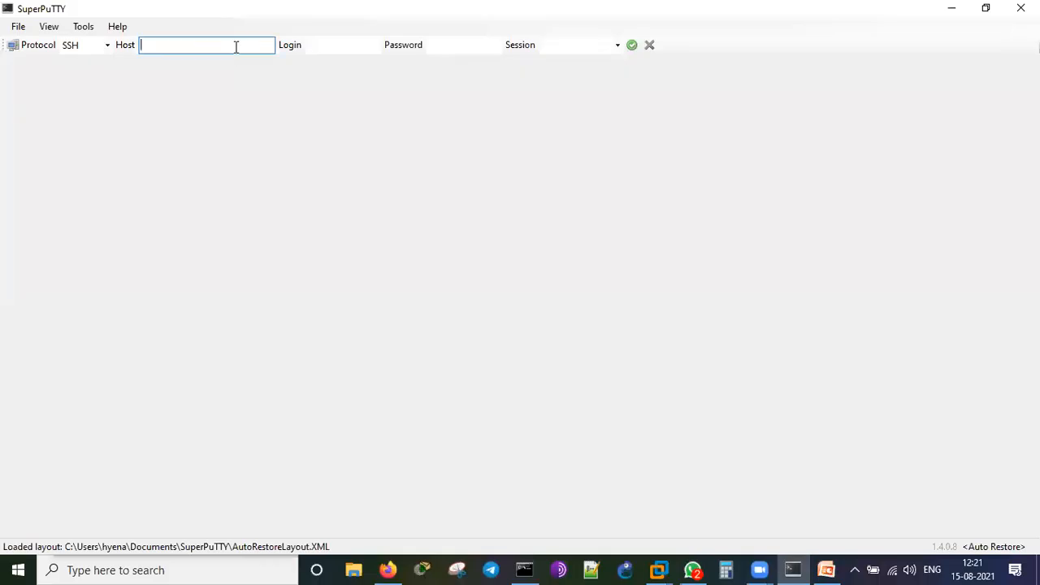
text(192.168.1.125)
key(Return)
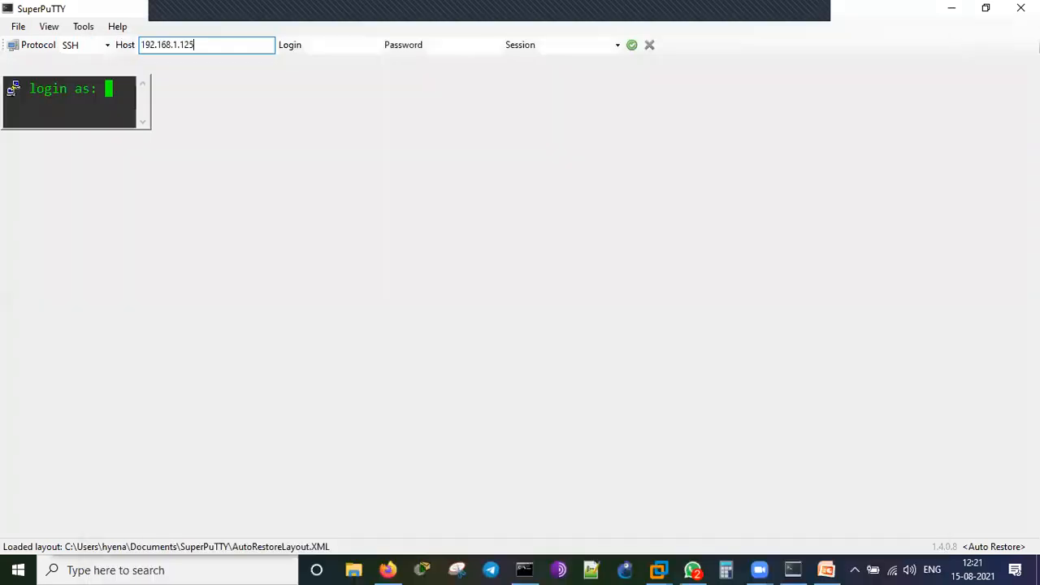
text(root)
key(Return)
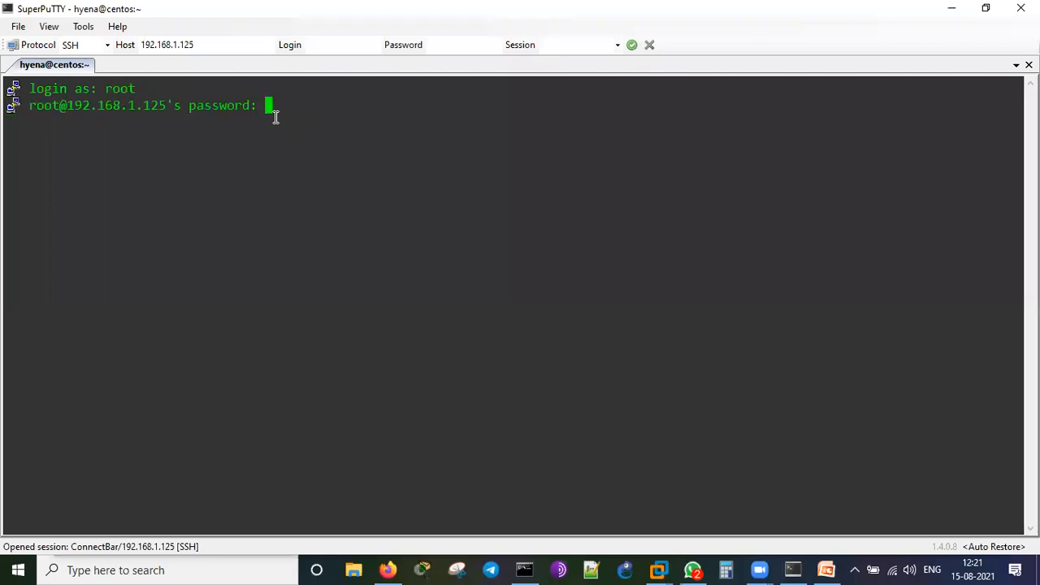
key(Return)
key(Return)
key(Return)
key(Return)
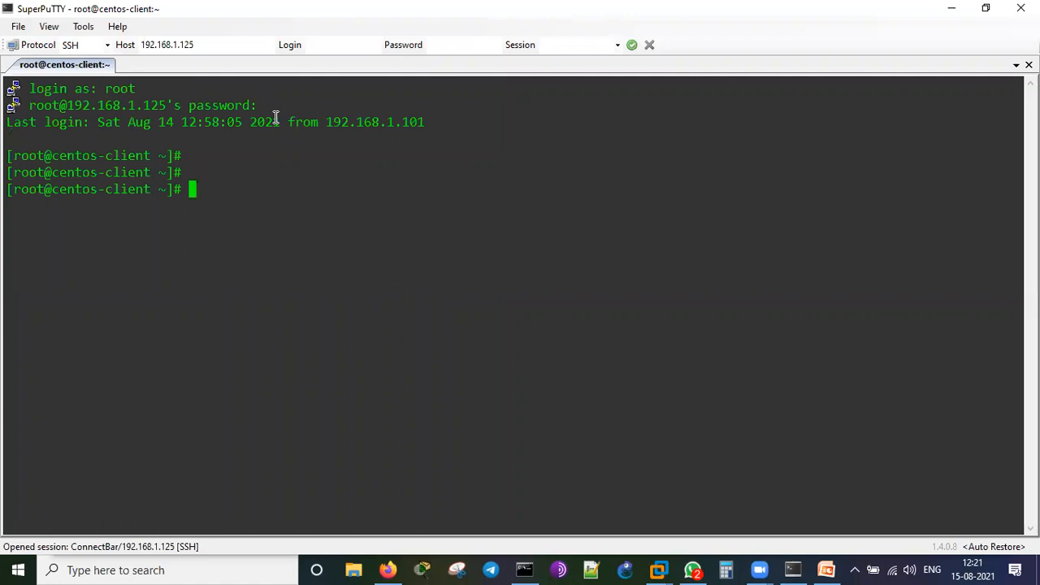
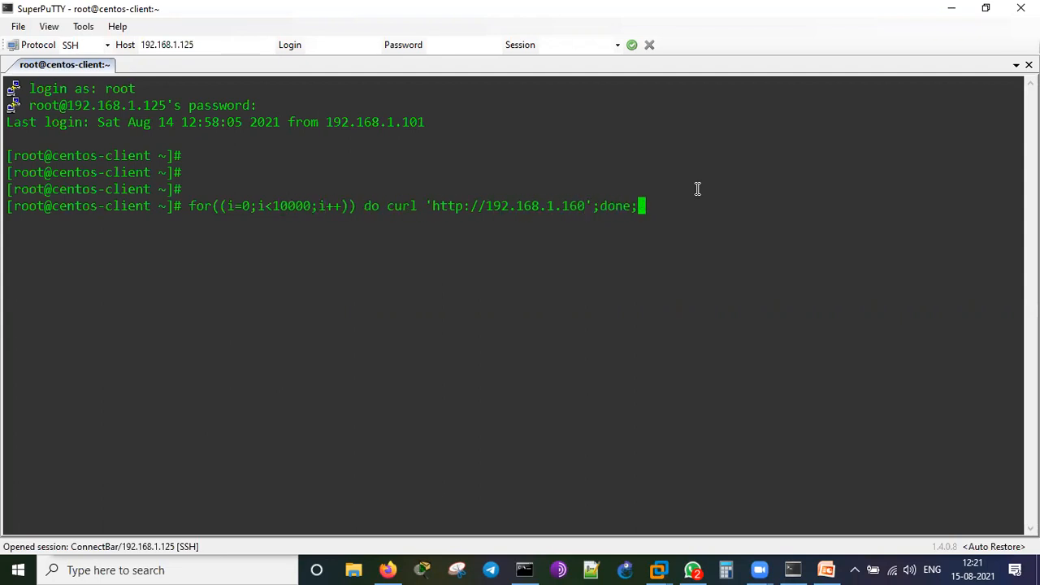
Run the curl loop against 192.168.1.160 so WebServer-1, 2 and 3 answer in turn, then stop it.
key(Return)
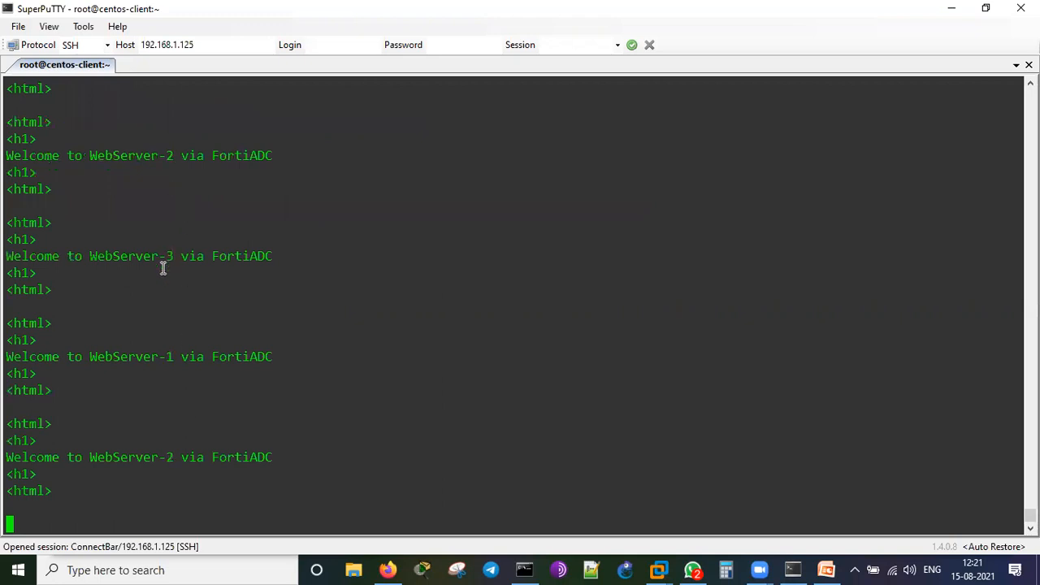
click(387, 569)
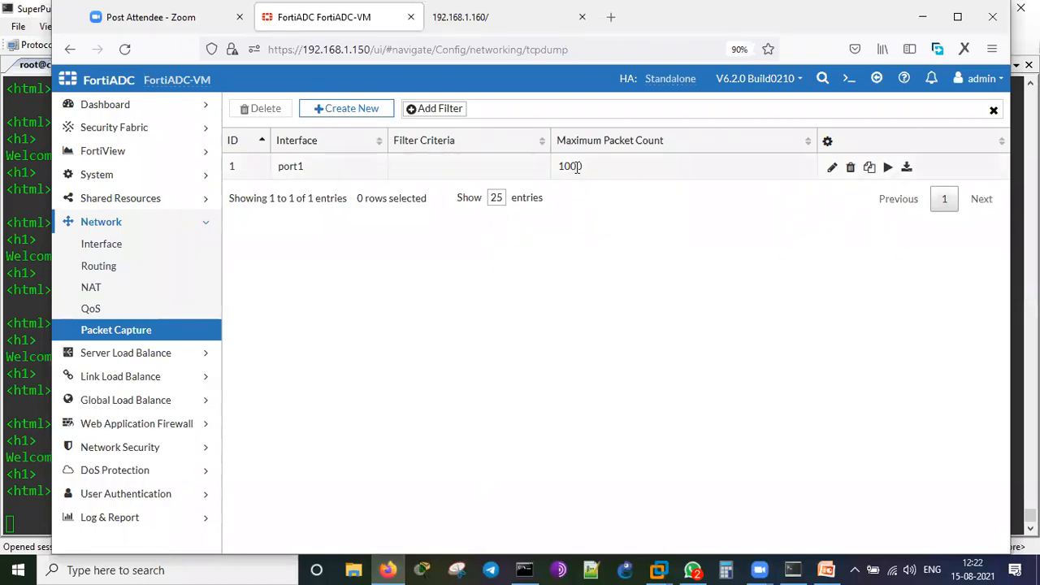
click(19, 403)
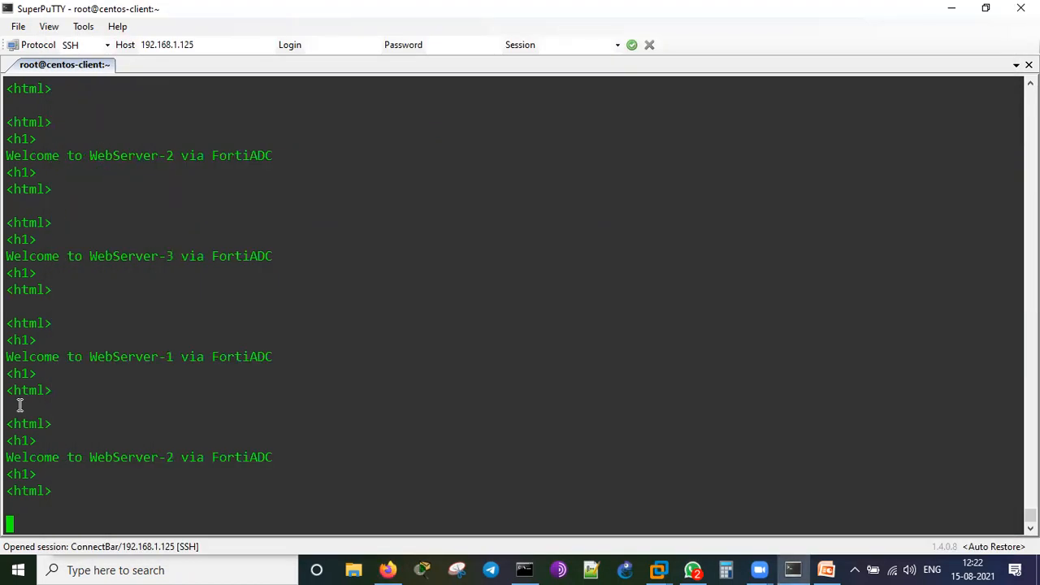
key(ctrl+c)
key(ctrl+c)
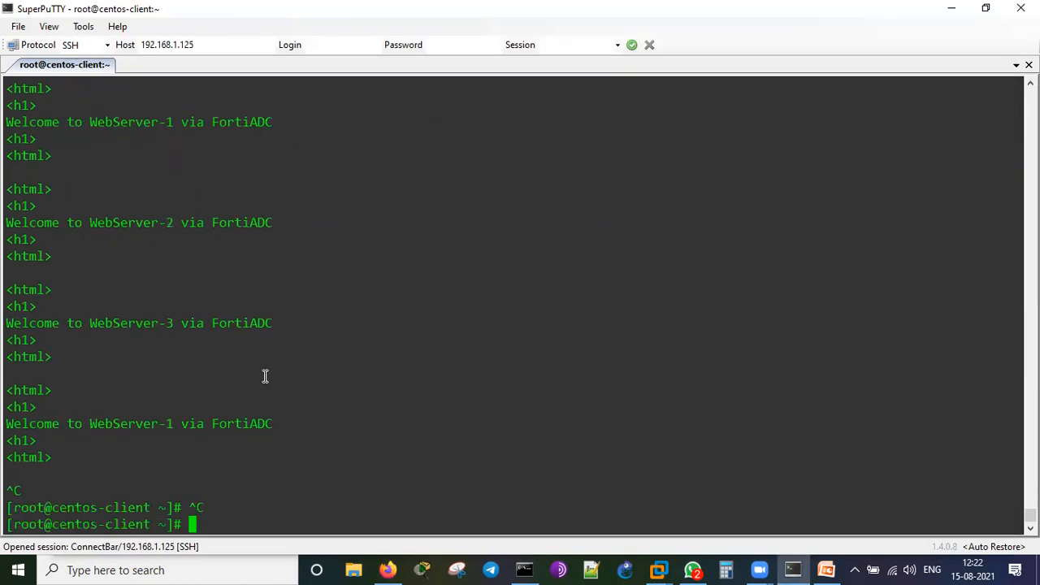
click(388, 569)
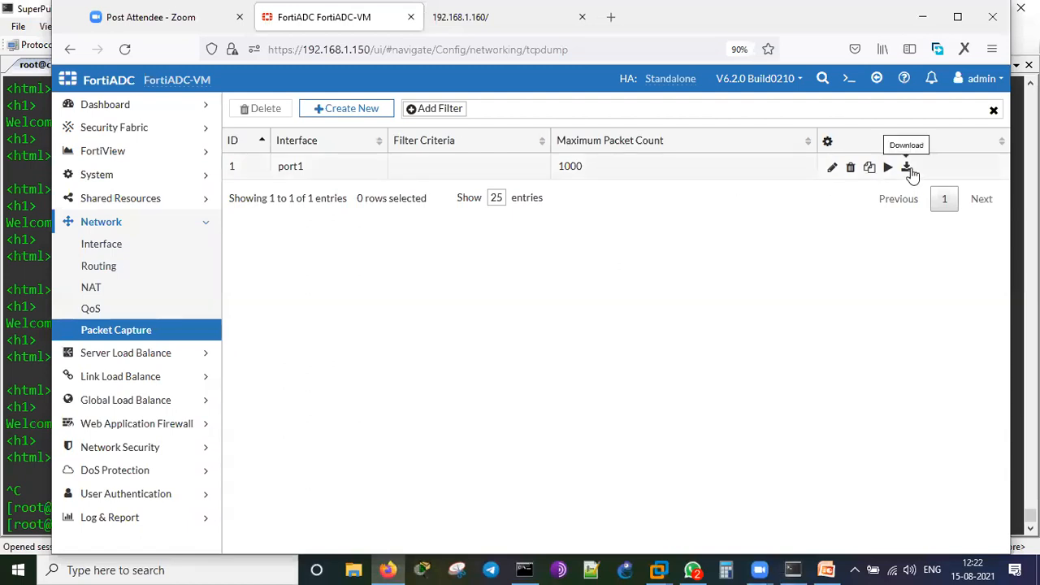
Download the port1 capture as 1.pcap and open it in Wireshark.
click(906, 168)
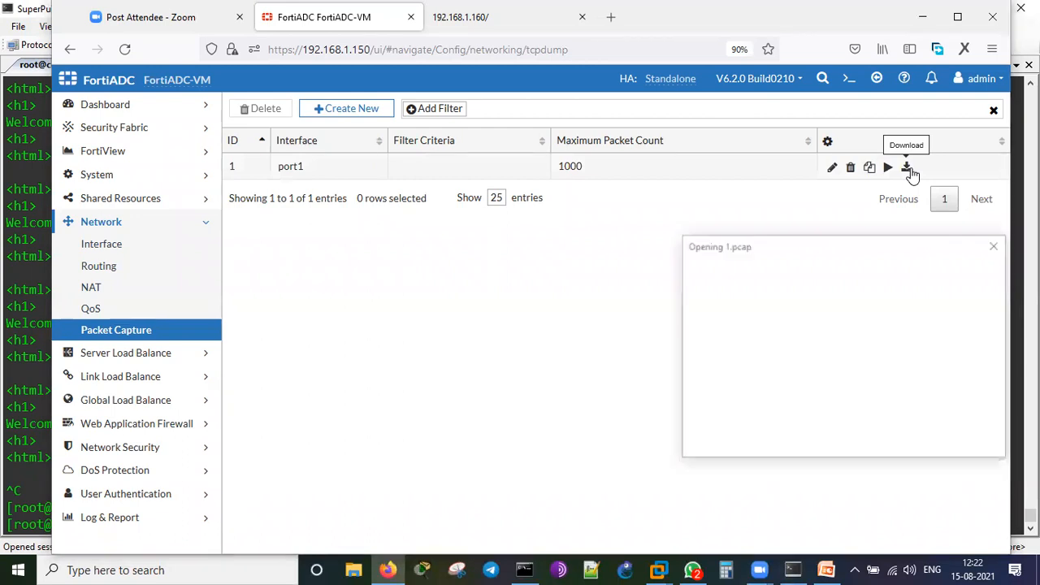
click(902, 440)
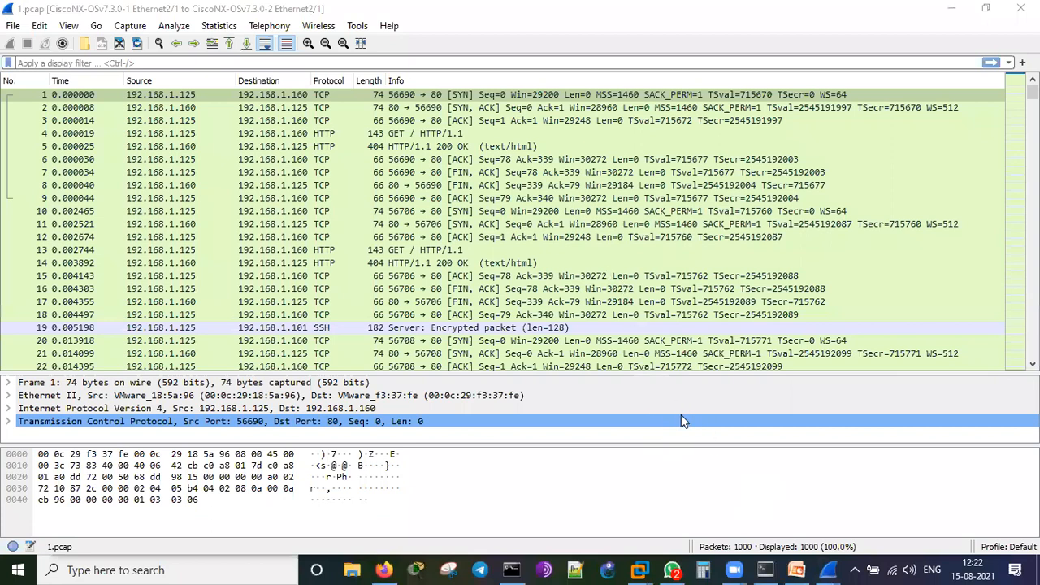
Dismiss the update prompt, inspect packet 4's curl/7.29.0 GET to 192.168.1.160, then select packet 5's 200 OK.
click(618, 414)
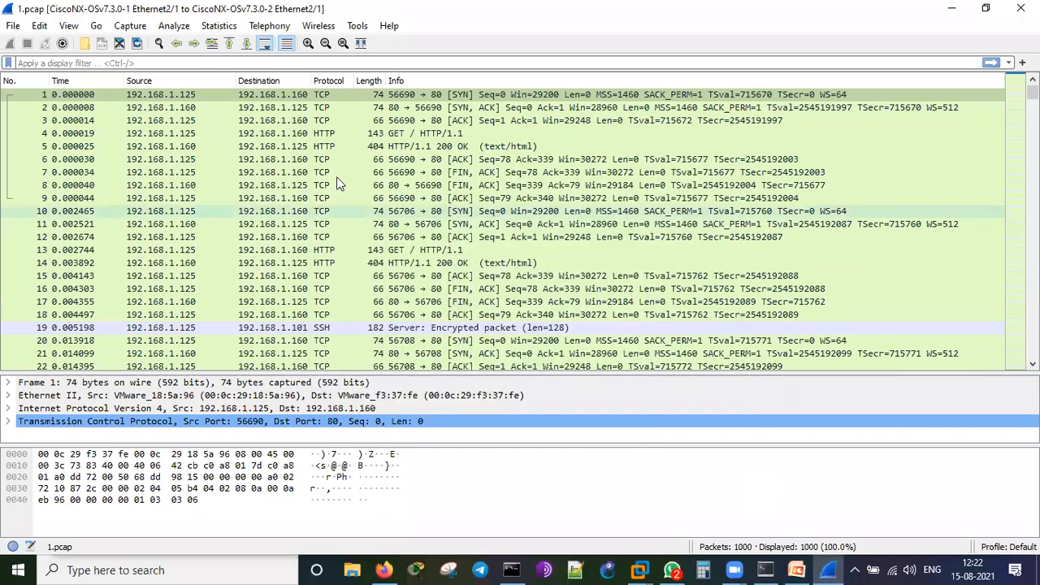
click(175, 99)
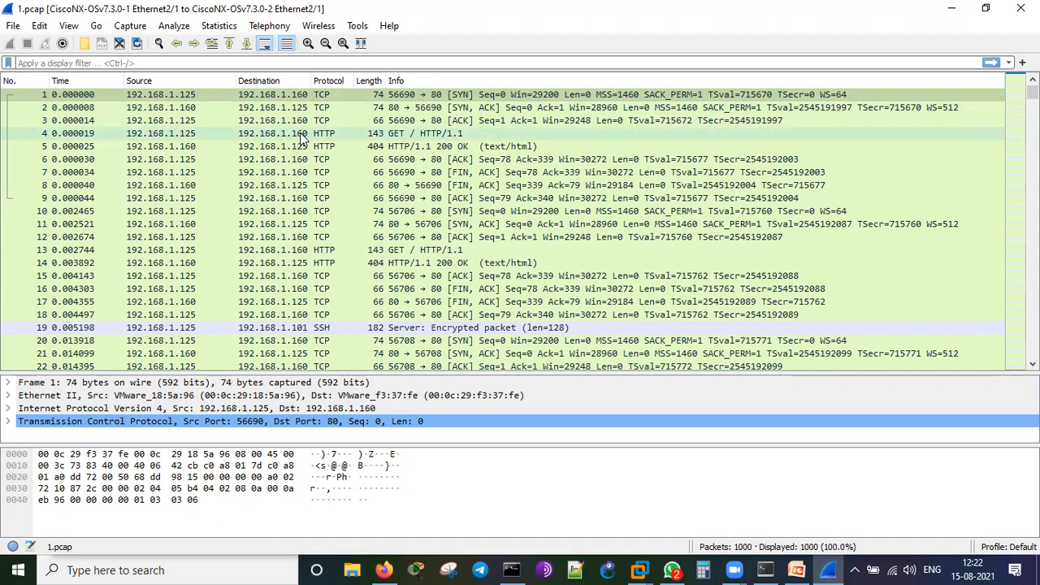
double_click(340, 133)
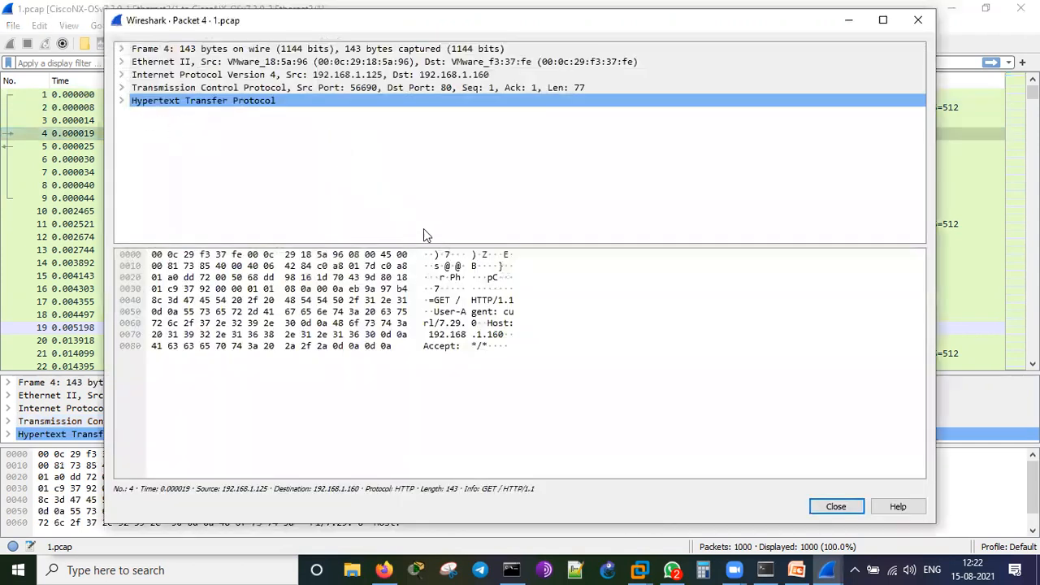
key(Right)
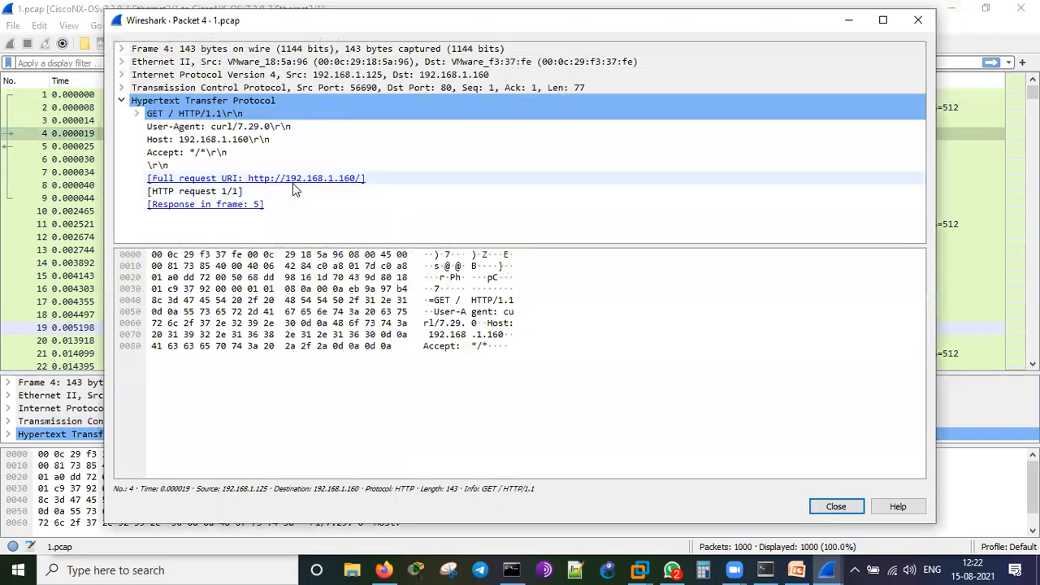
click(836, 509)
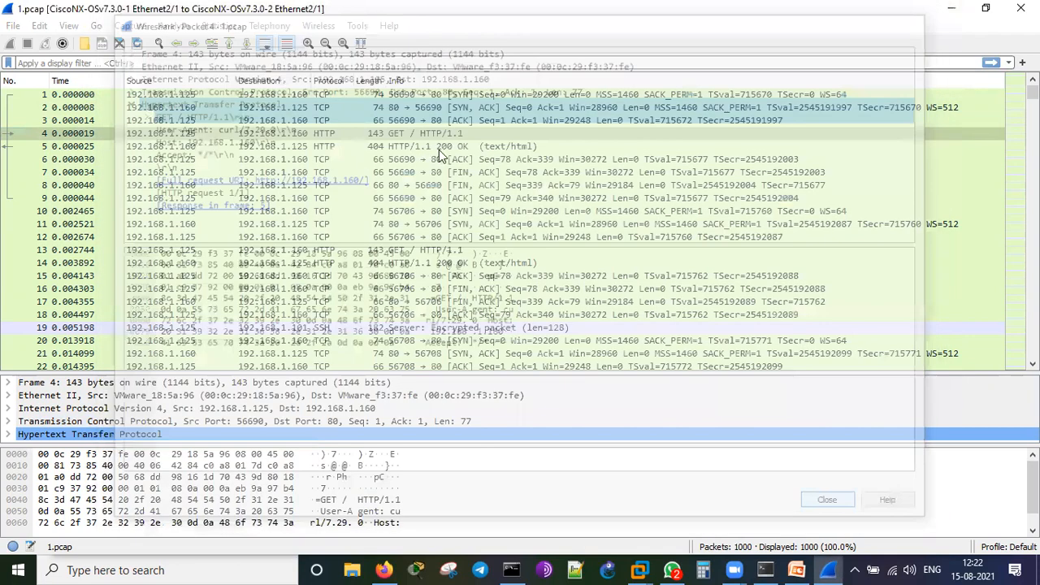
click(439, 149)
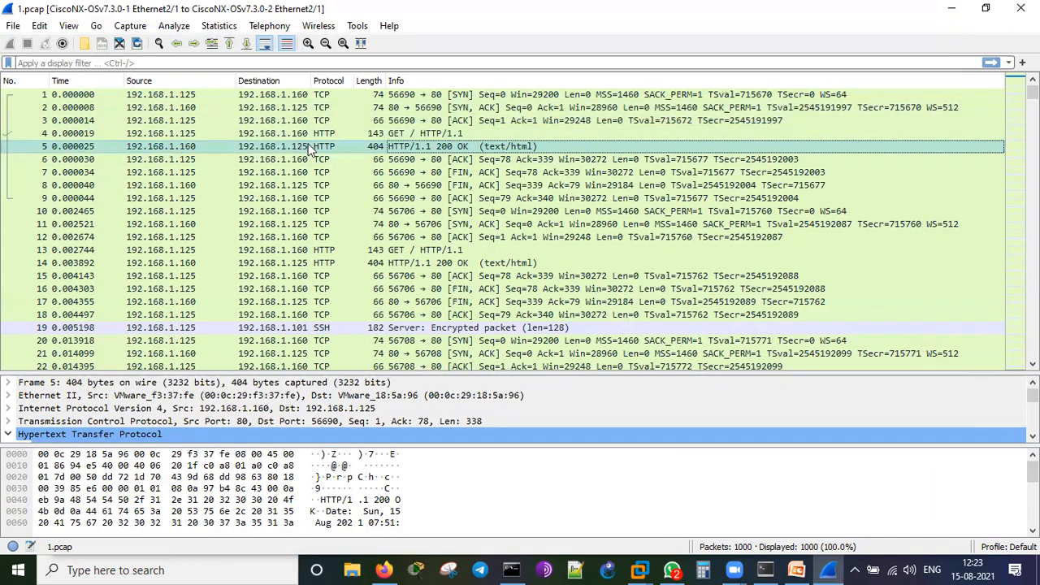
double_click(429, 149)
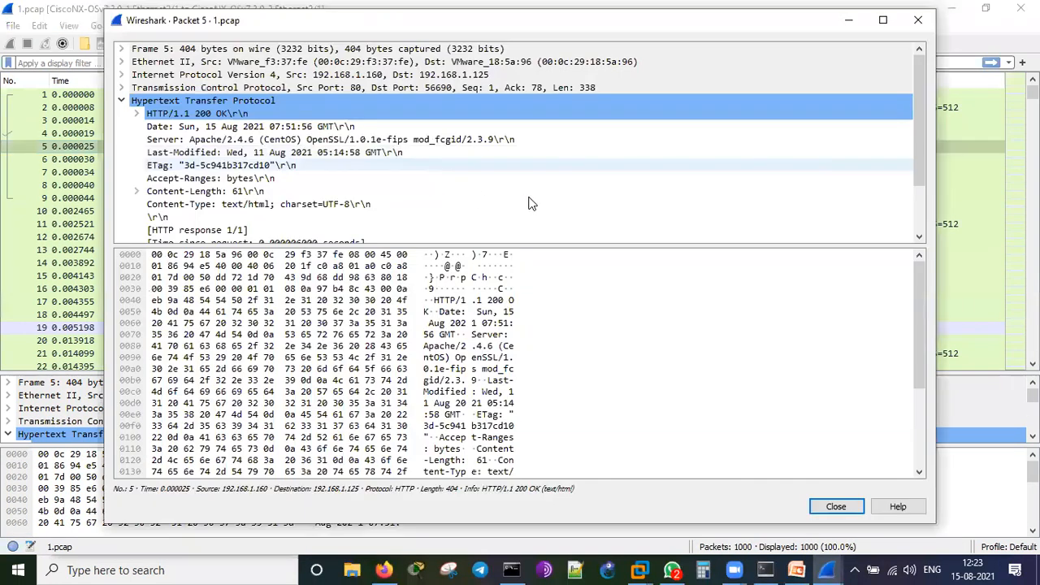
scroll(526, 204, down, 2)
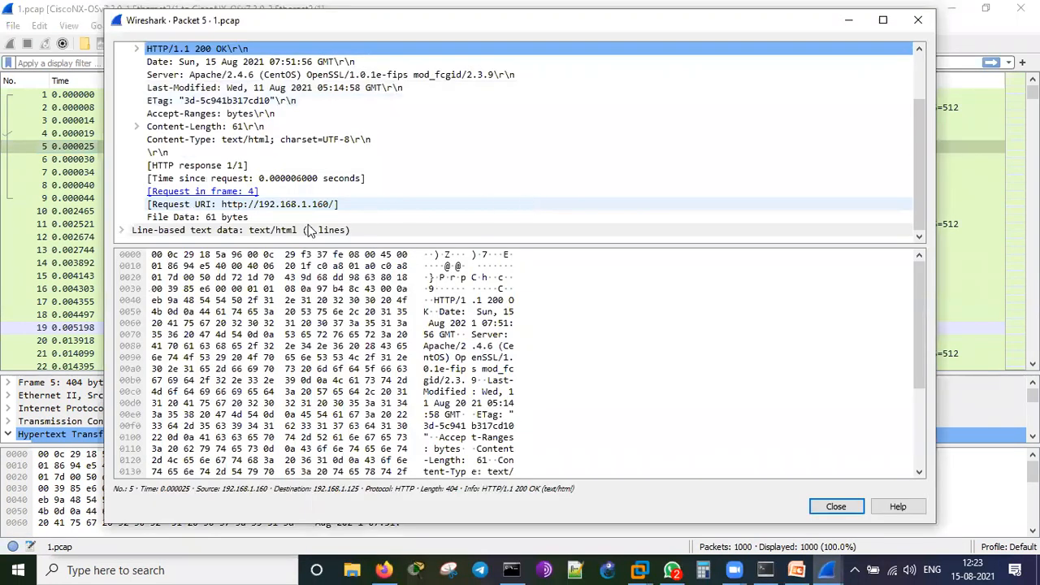
click(121, 230)
scroll(446, 204, down, 1)
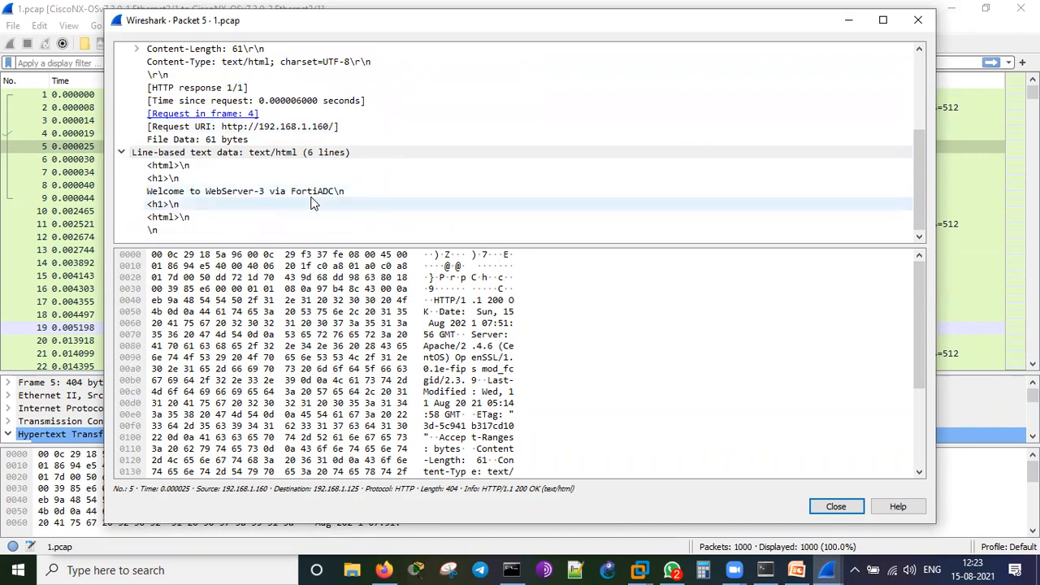
scroll(463, 213, up, 4)
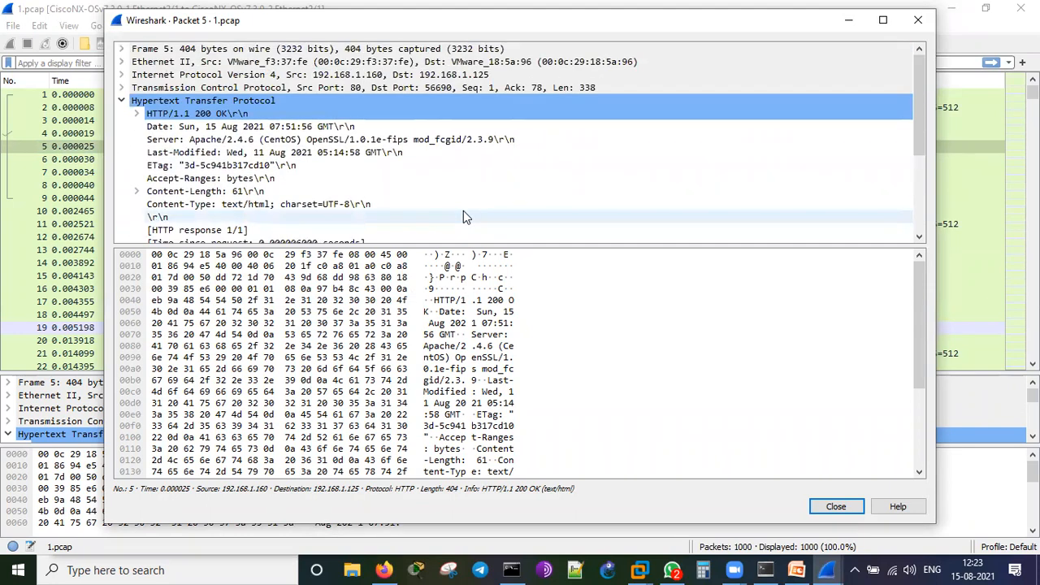
scroll(505, 207, down, 4)
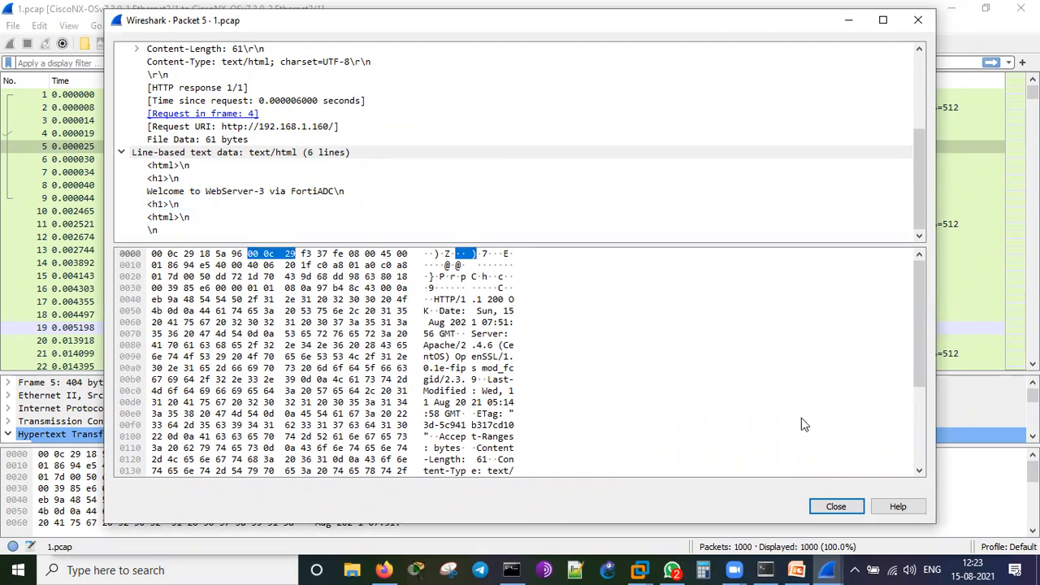
click(836, 506)
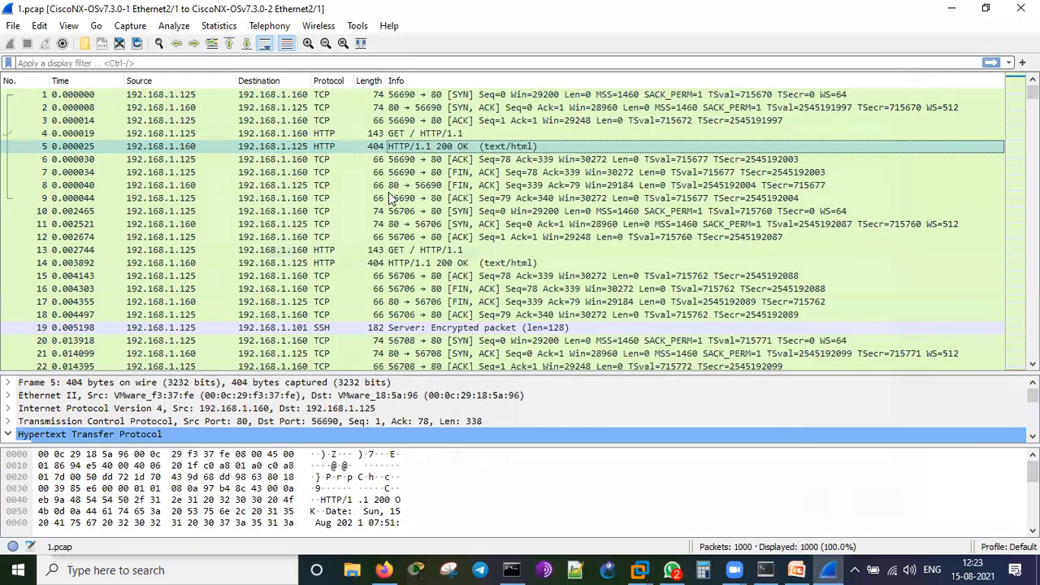
Scroll through the port1 capture and compare HTTP GET packet 203 with its 200 OK response 204.
scroll(395, 240, down, 20)
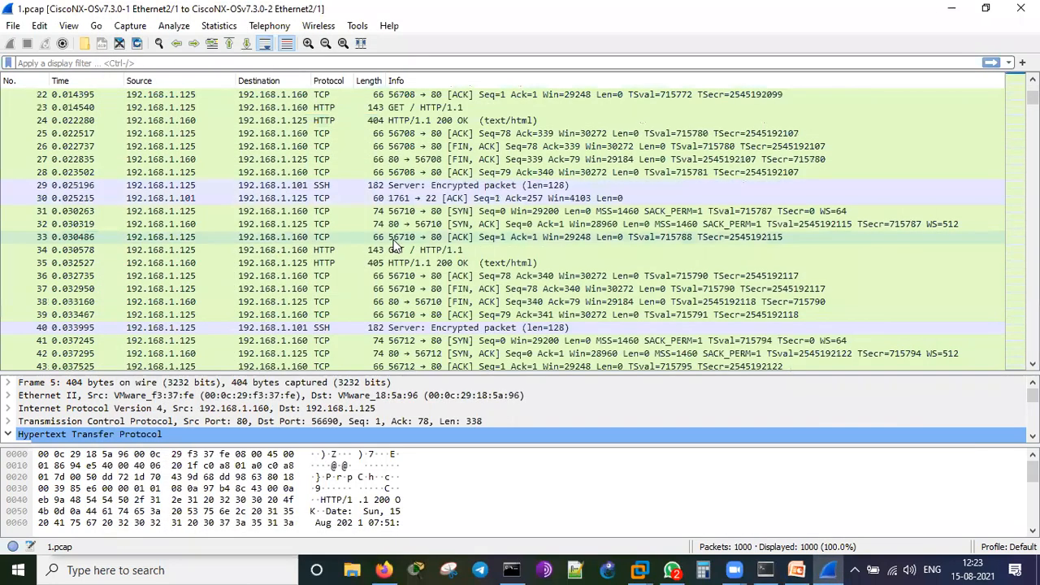
scroll(394, 244, down, 20)
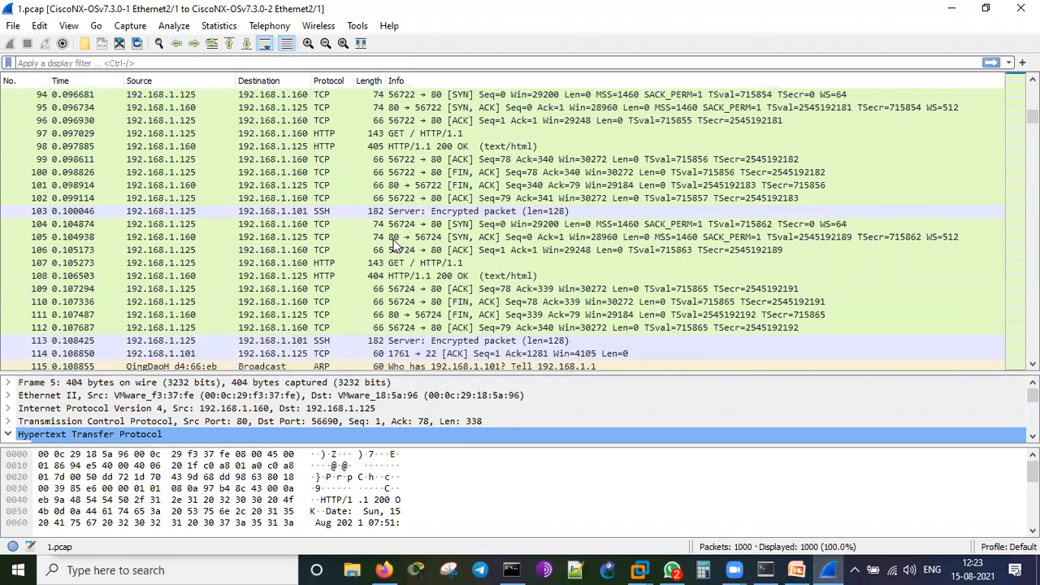
scroll(395, 244, down, 2)
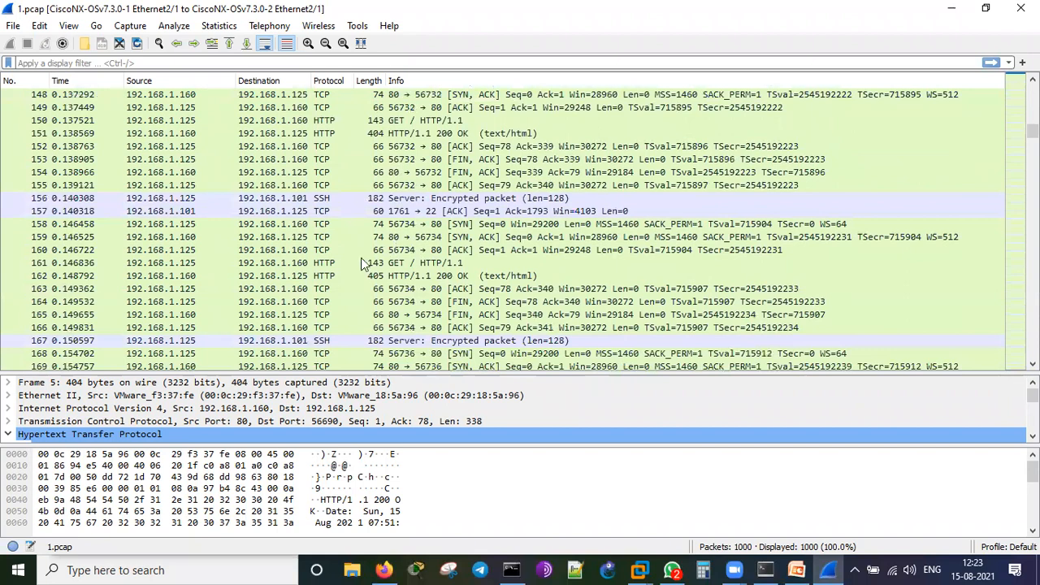
scroll(335, 268, down, 11)
click(335, 264)
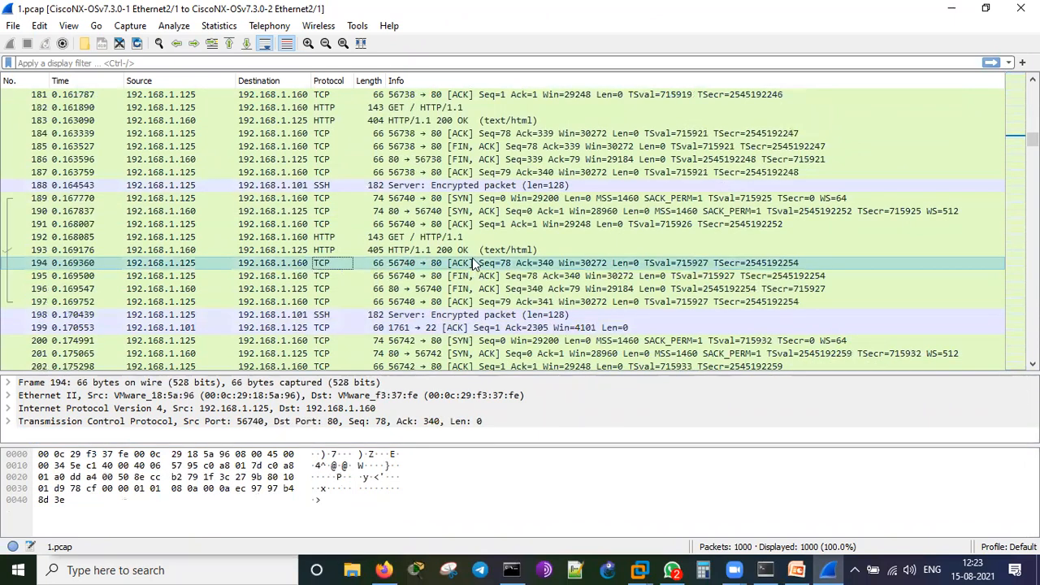
scroll(353, 233, down, 4)
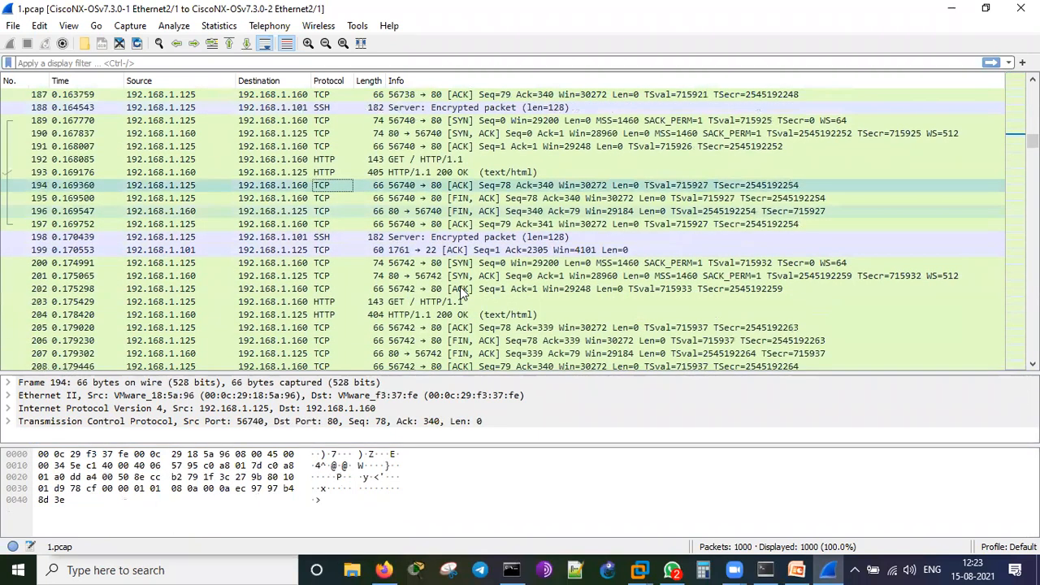
click(350, 224)
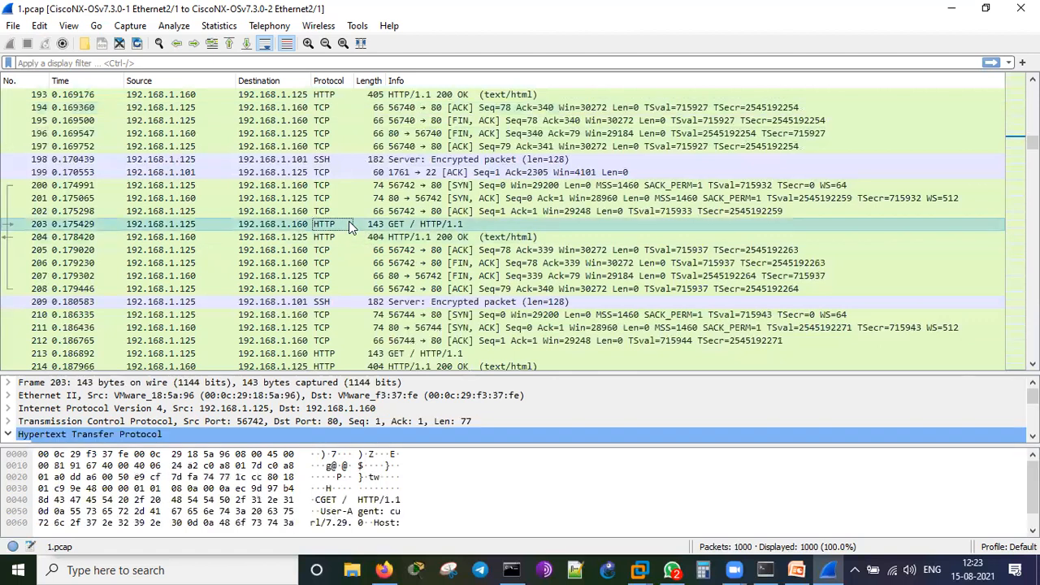
click(349, 236)
click(347, 224)
click(347, 236)
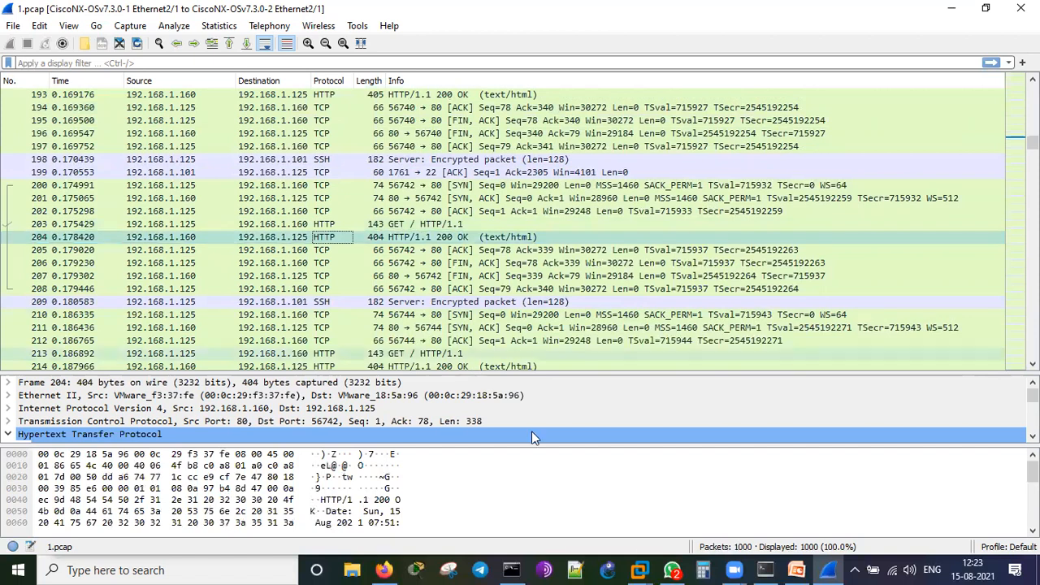
Glance at the SSH terminal, then scroll further through the port1 capture's HTTP exchanges.
click(765, 570)
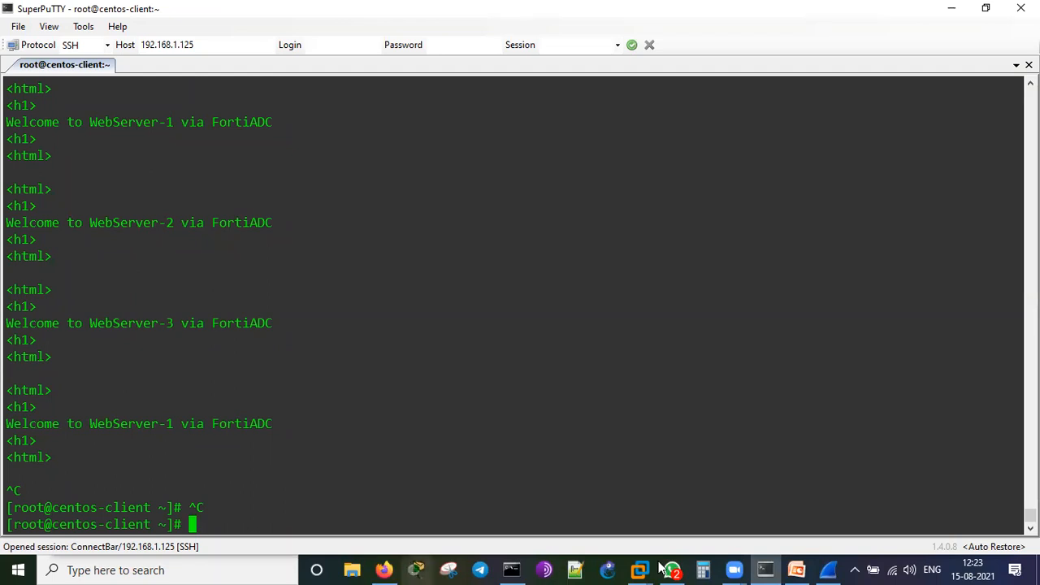
click(828, 559)
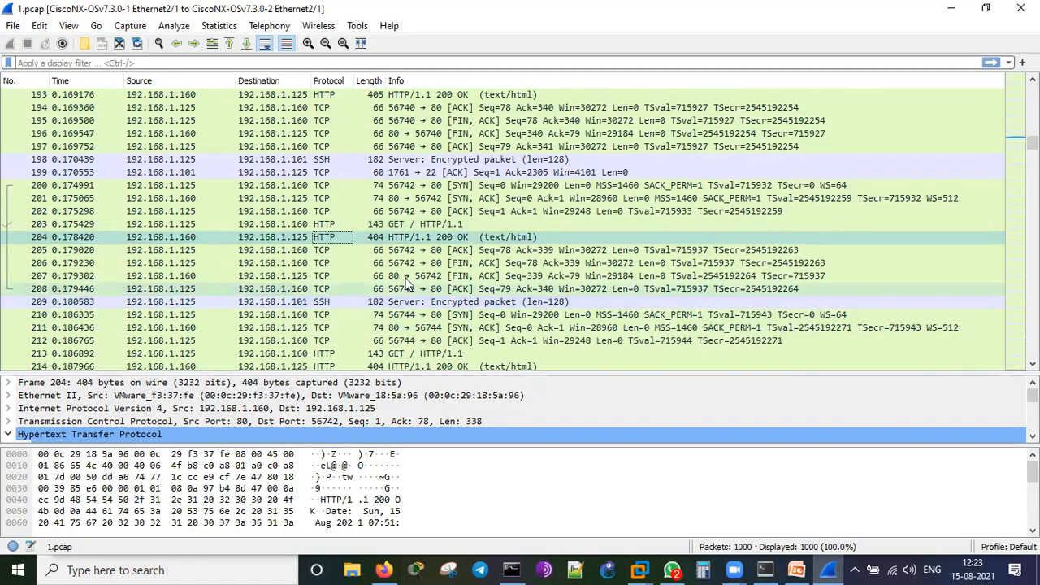
scroll(503, 255, down, 4)
scroll(504, 257, down, 2)
scroll(504, 256, down, 13)
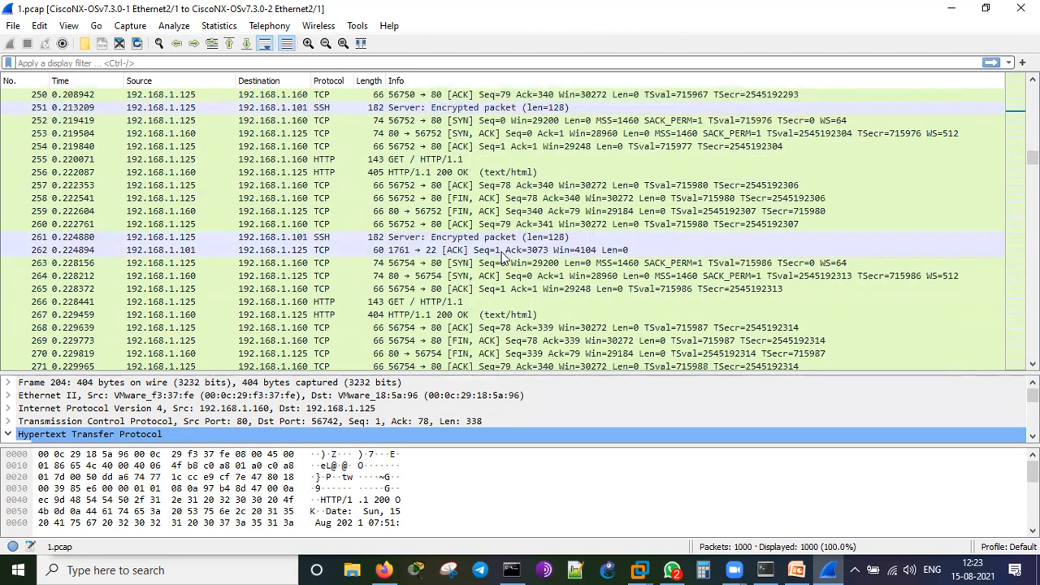
scroll(504, 257, down, 3)
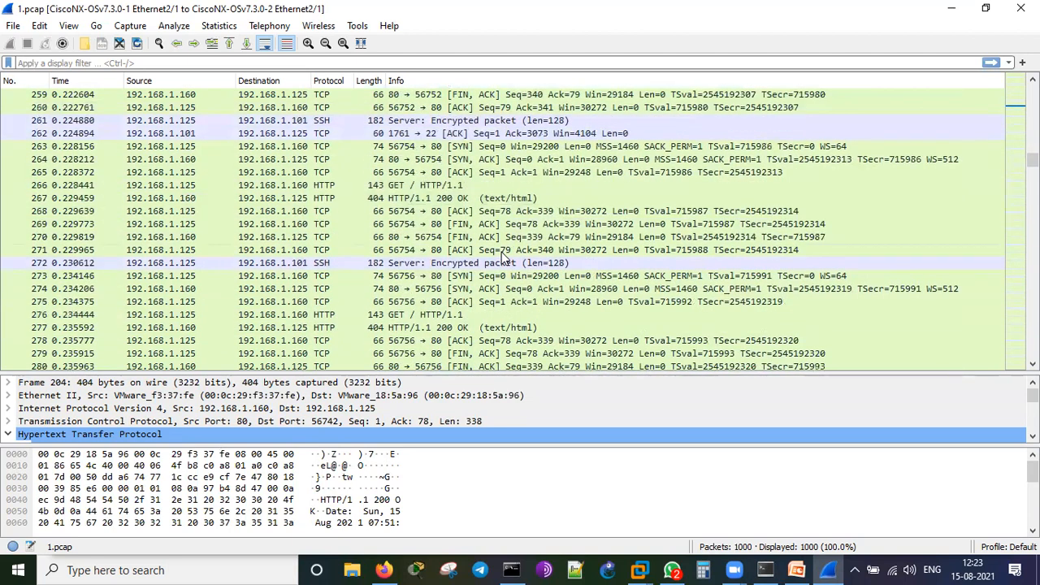
scroll(503, 257, down, 10)
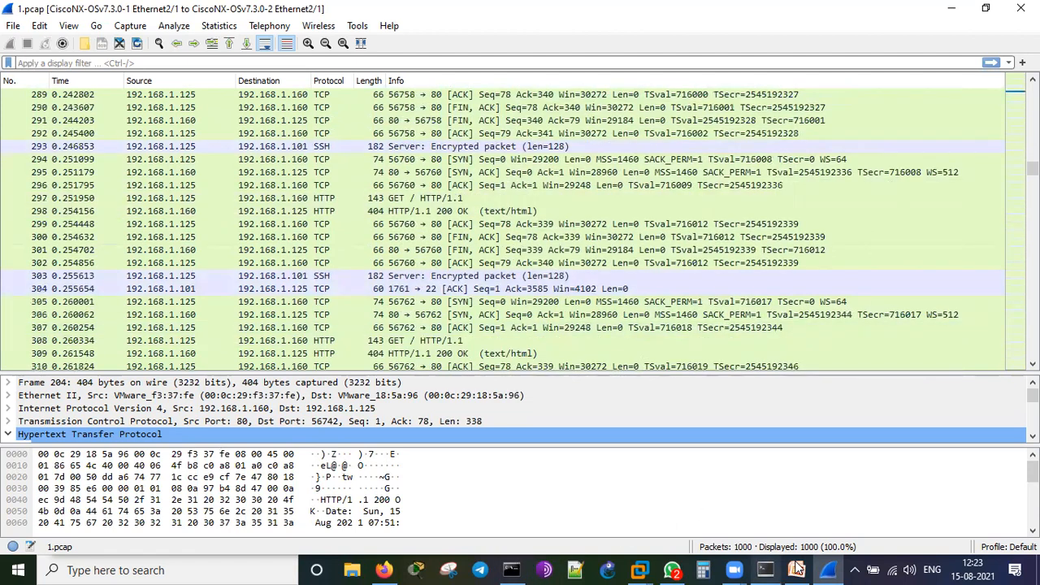
Delete the old port1 capture entry in FortiADC and begin a new Packet Capture.
click(384, 568)
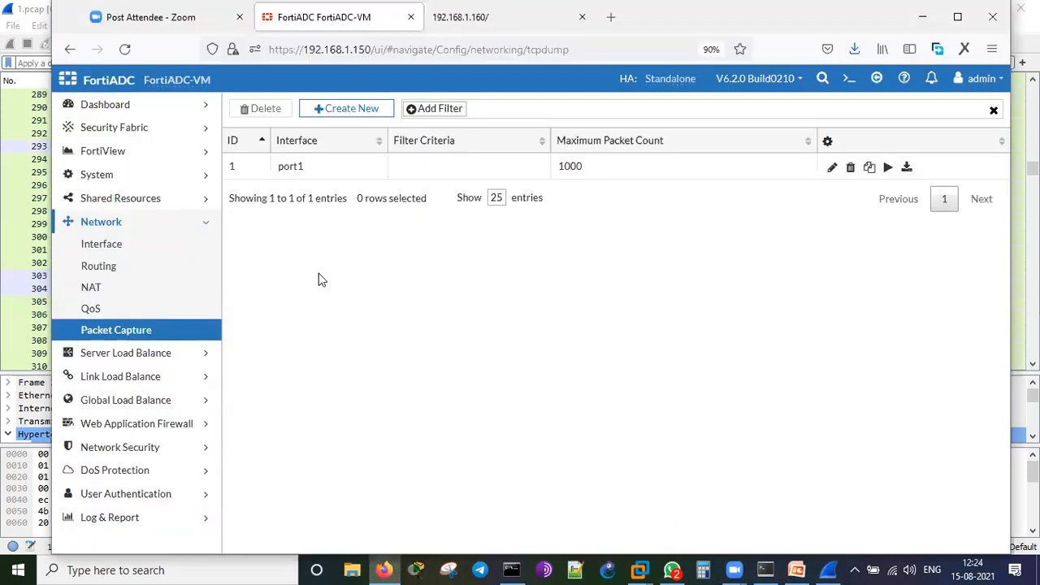
click(240, 173)
click(263, 109)
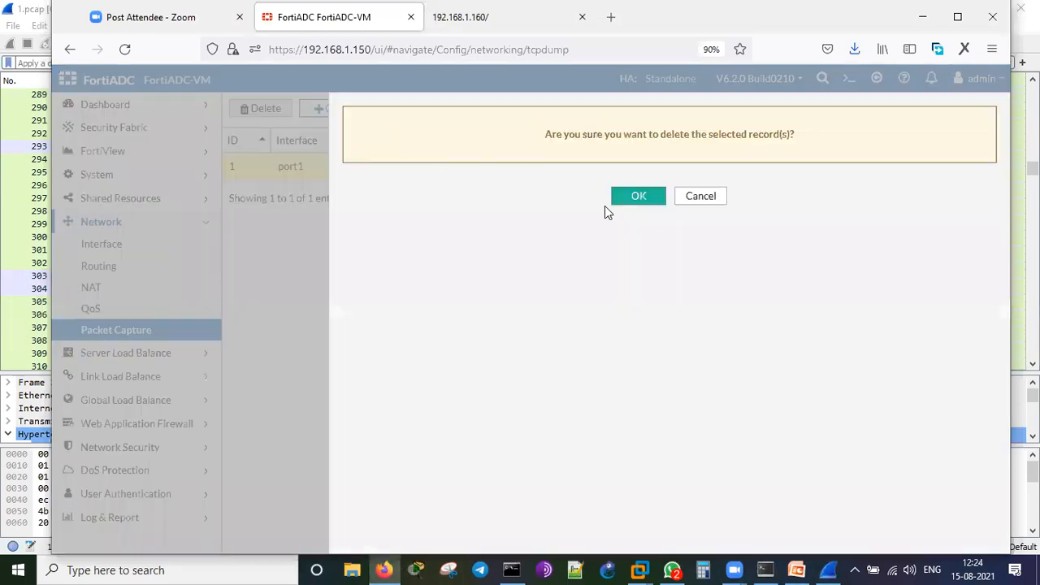
click(624, 201)
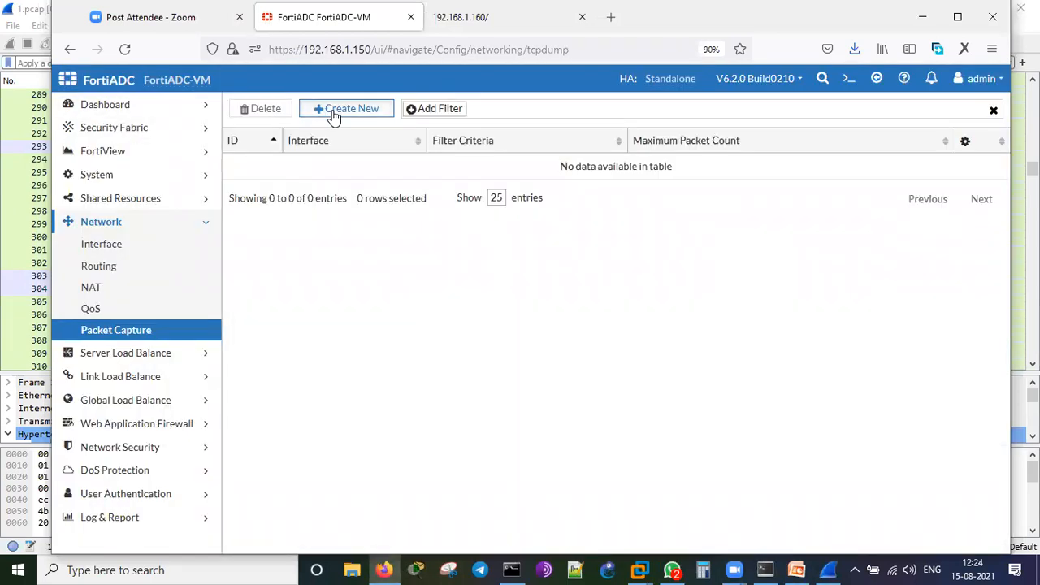
click(331, 111)
click(460, 130)
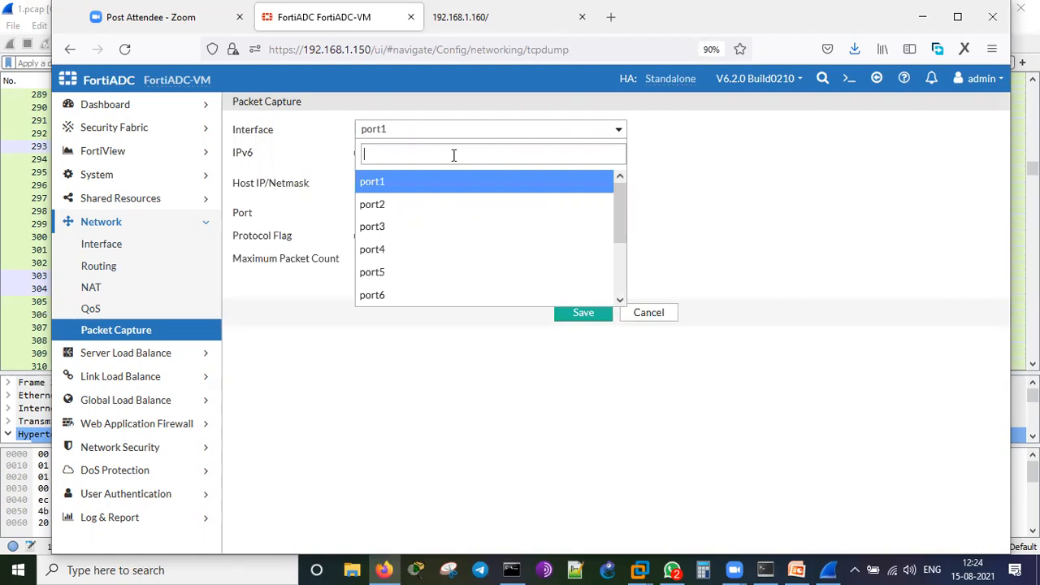
Create a port2 packet capture with a maximum packet count of 1000 and save it.
click(441, 204)
click(401, 260)
text(1000)
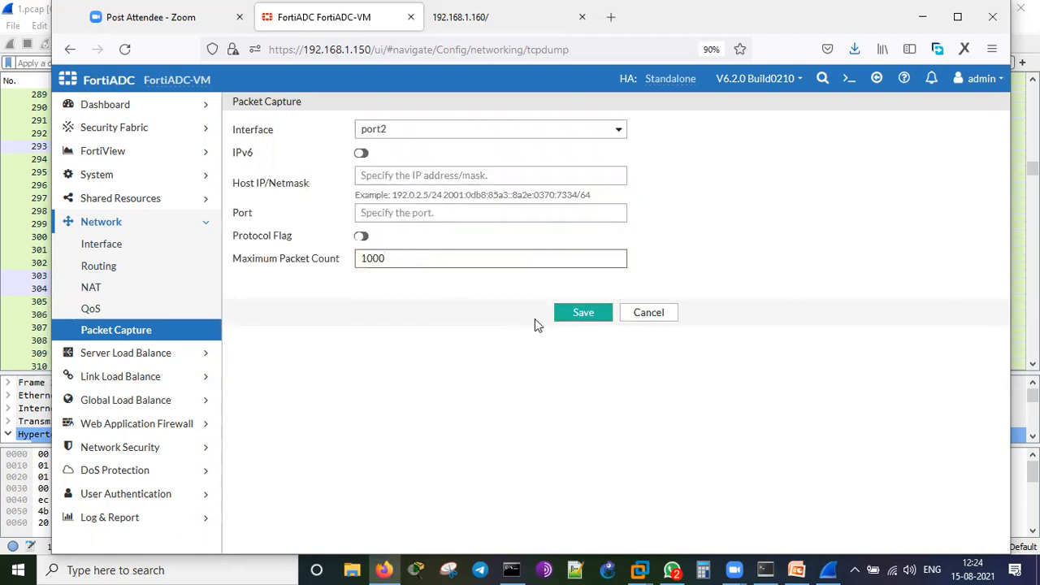
click(579, 312)
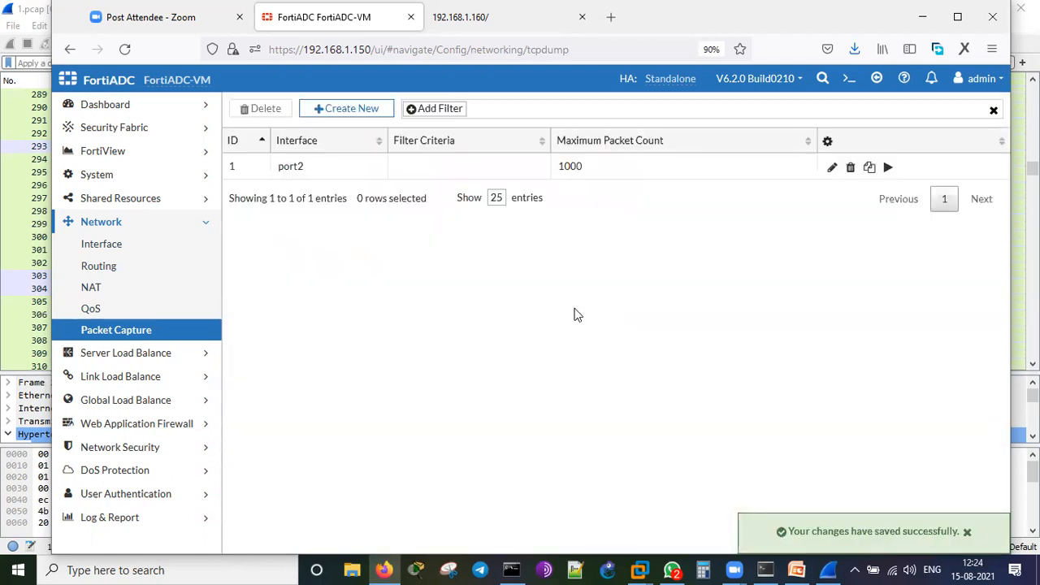
Start the port2 capture while the curl loop reruns, stop the loop, and download the capture.
click(761, 570)
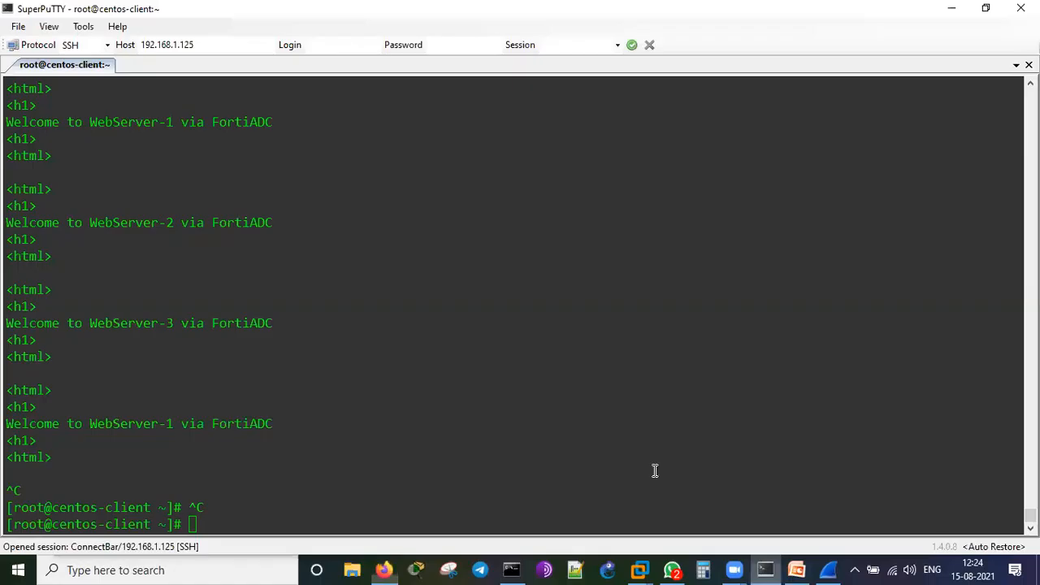
key(Up)
key(Return)
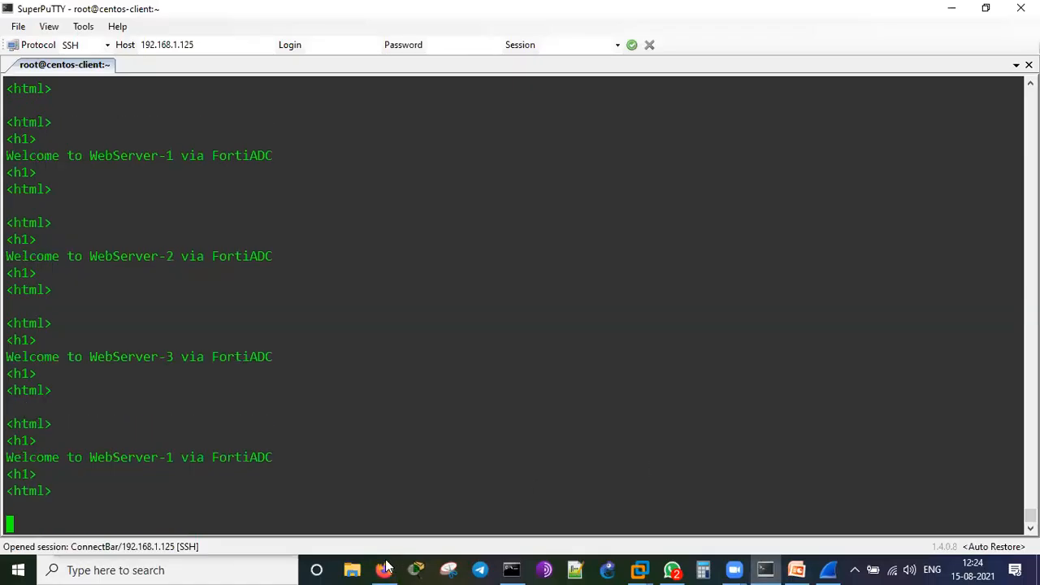
click(385, 567)
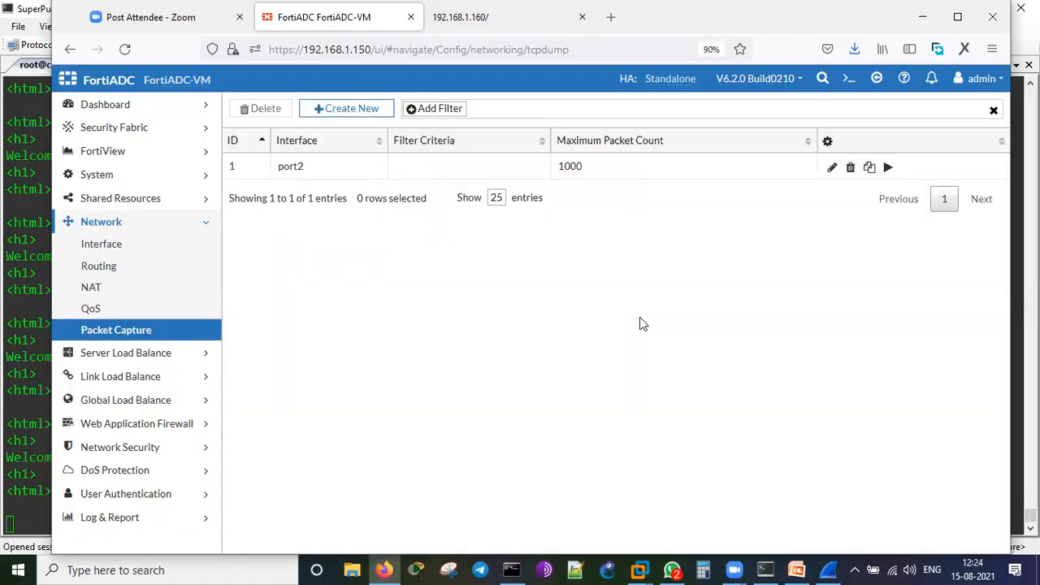
click(889, 167)
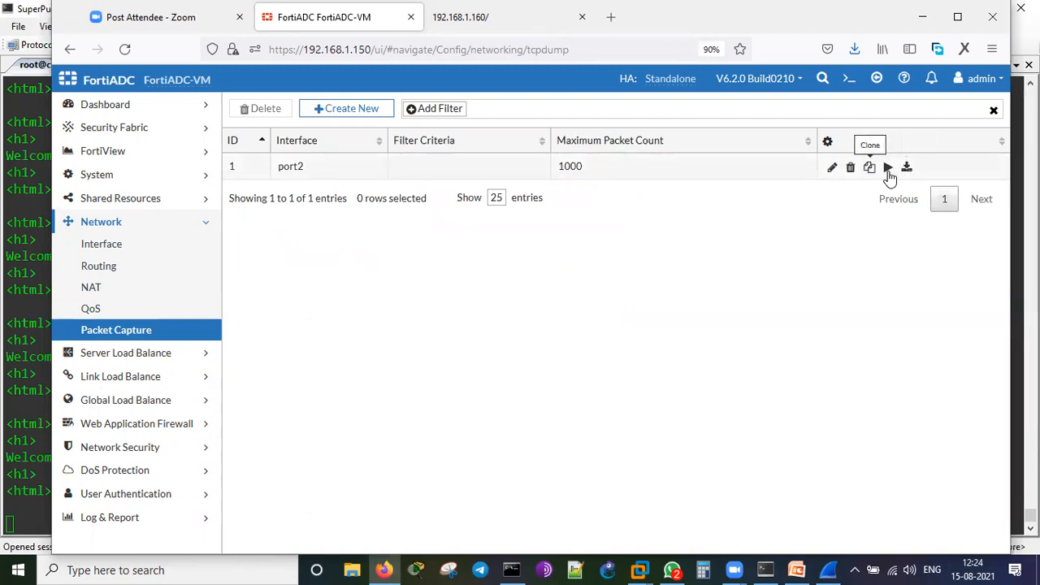
click(756, 565)
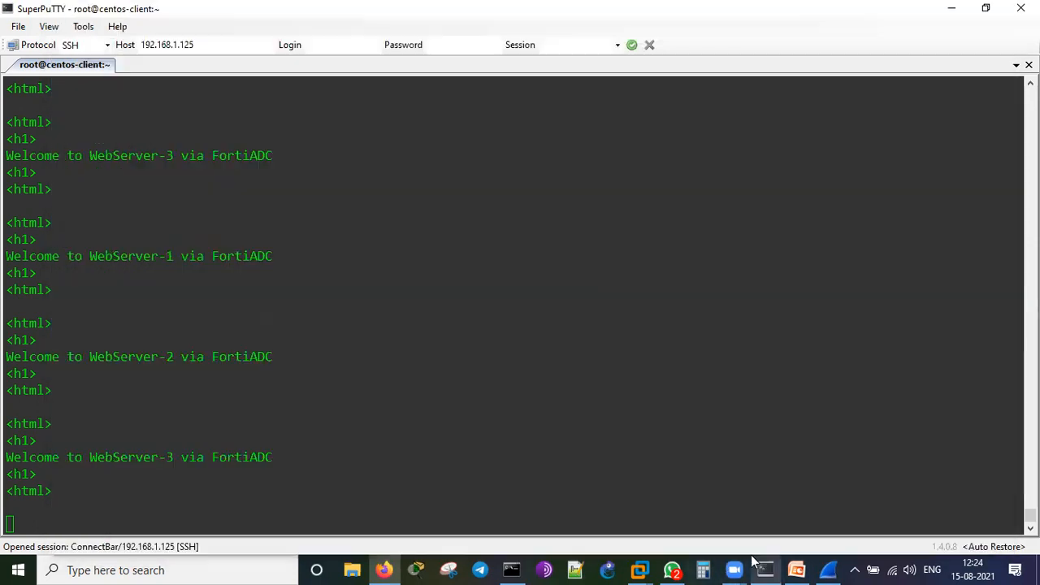
key(ctrl+c)
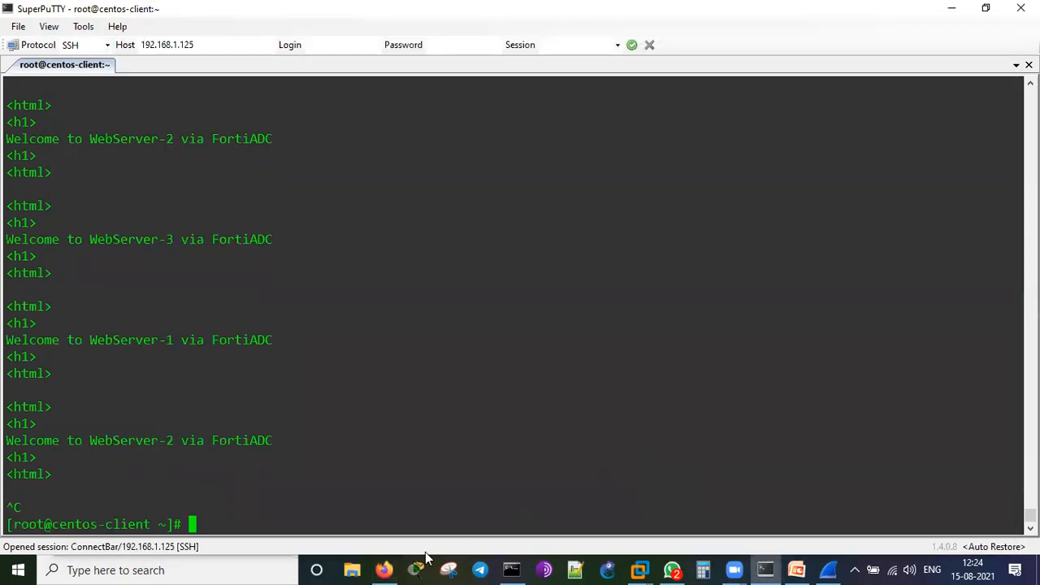
click(383, 569)
click(906, 167)
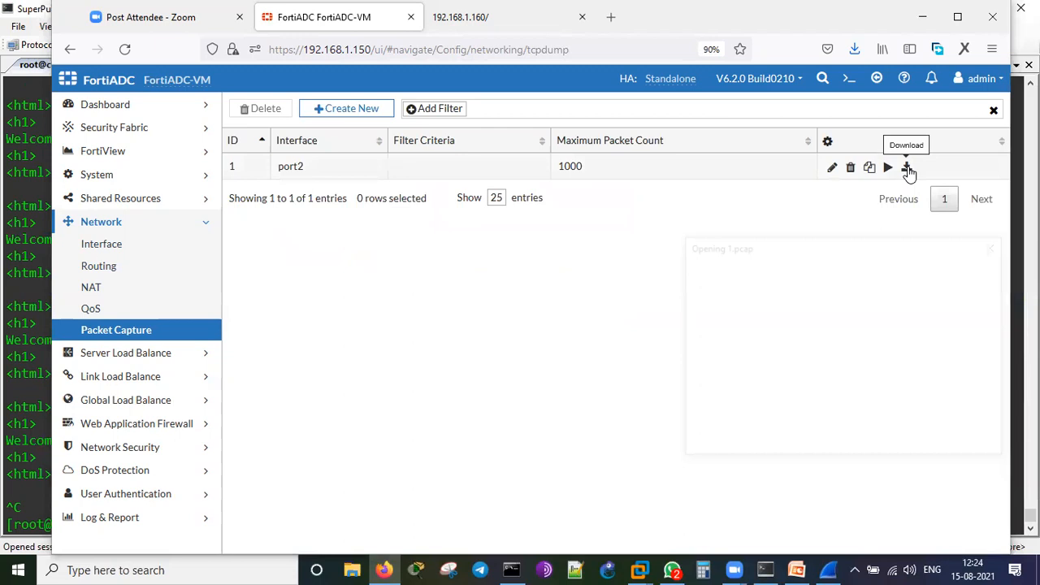
click(900, 439)
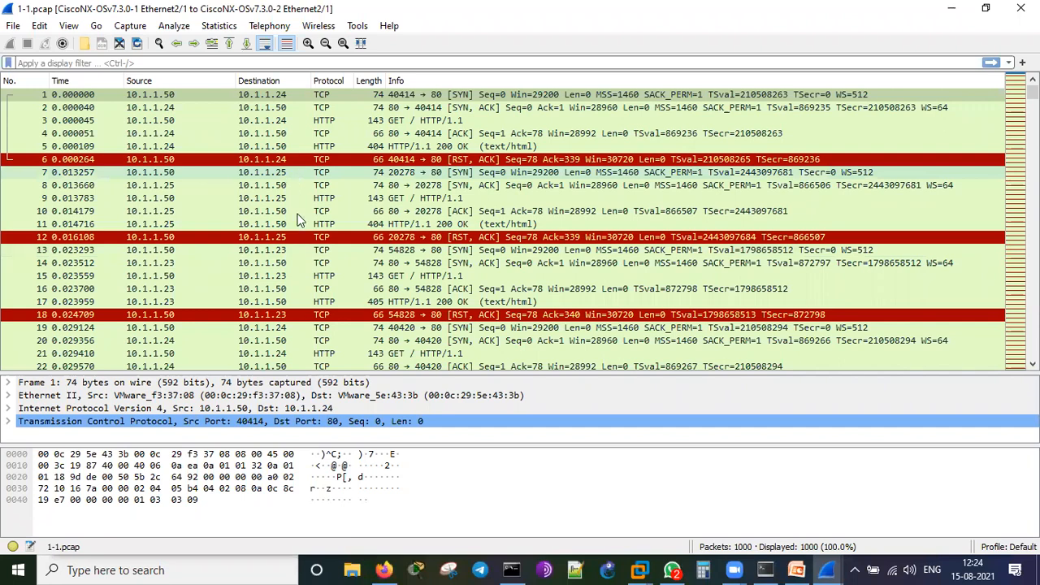
double_click(415, 262)
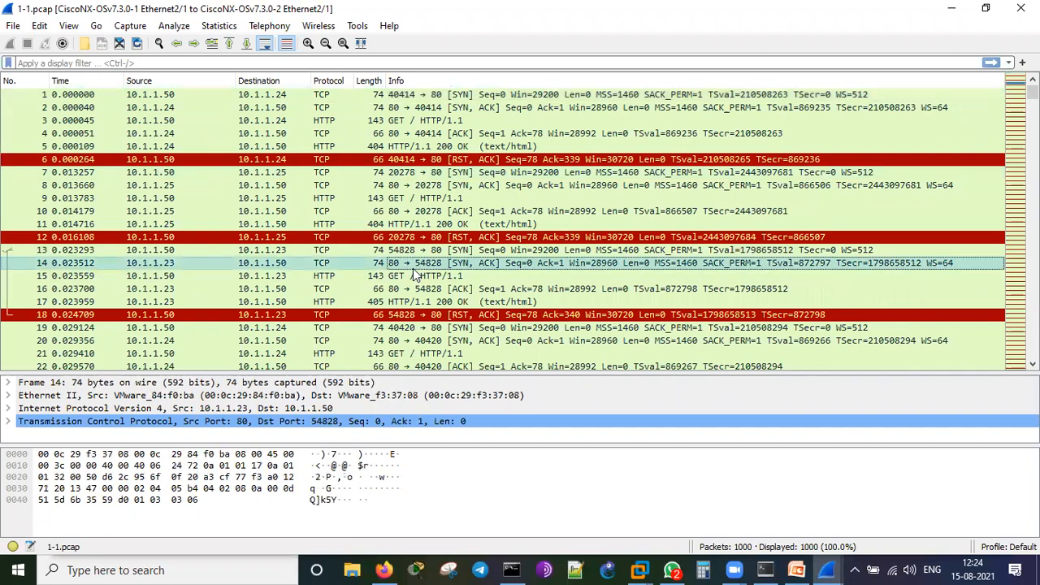
click(835, 507)
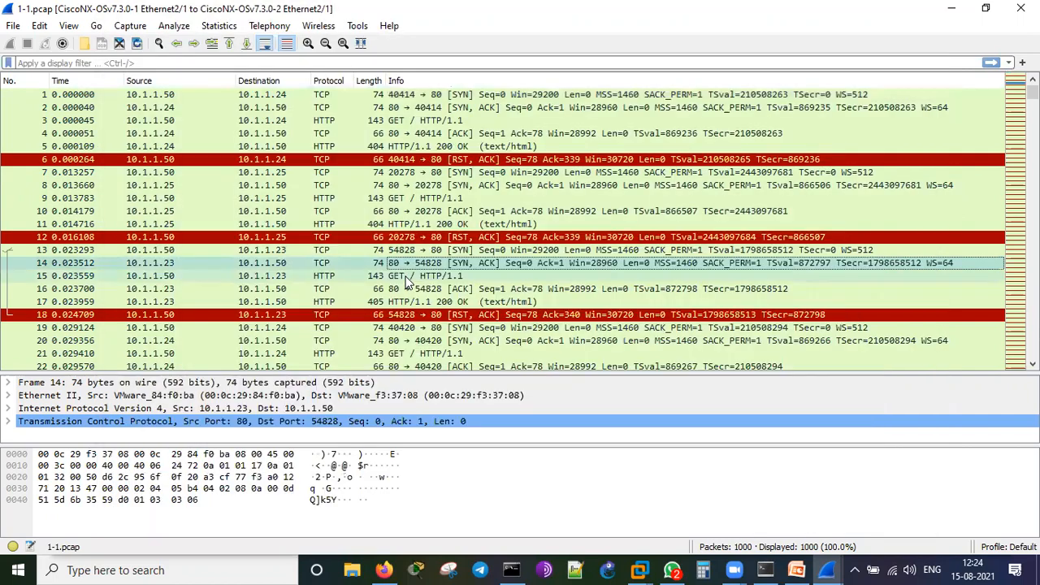
double_click(406, 276)
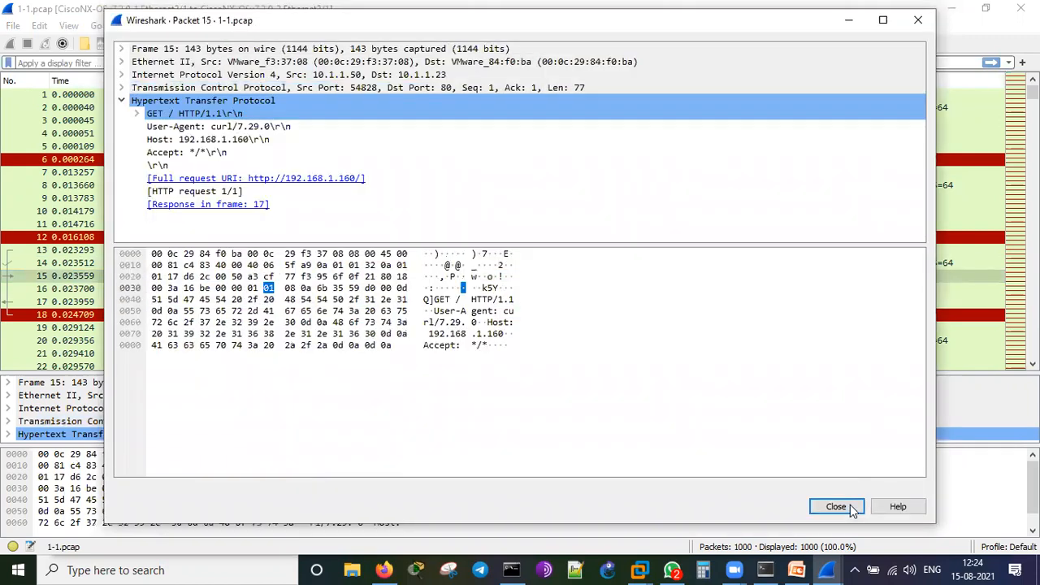
click(836, 506)
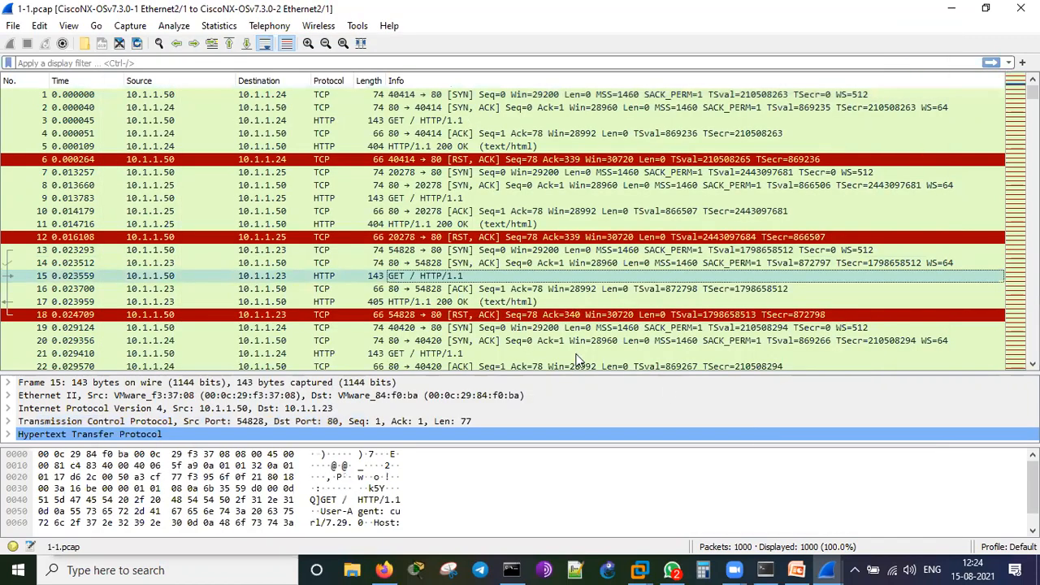
double_click(480, 303)
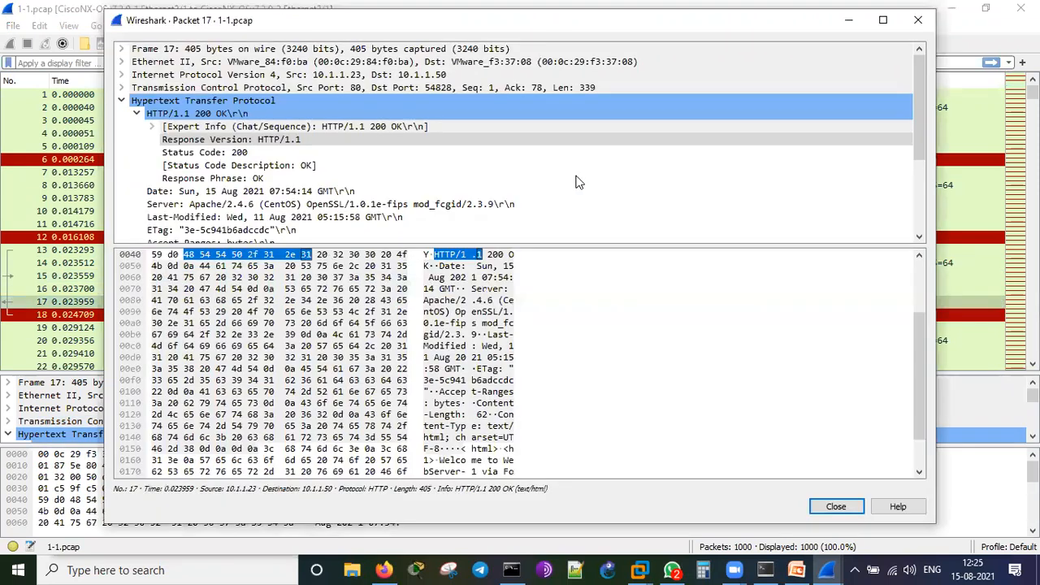
scroll(575, 182, down, 4)
click(121, 231)
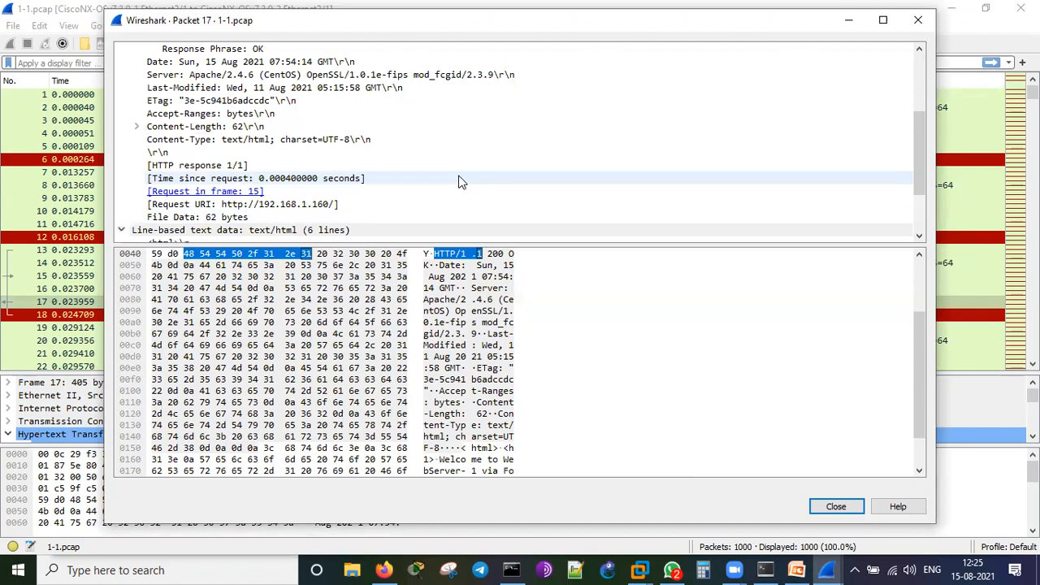
scroll(460, 181, down, 3)
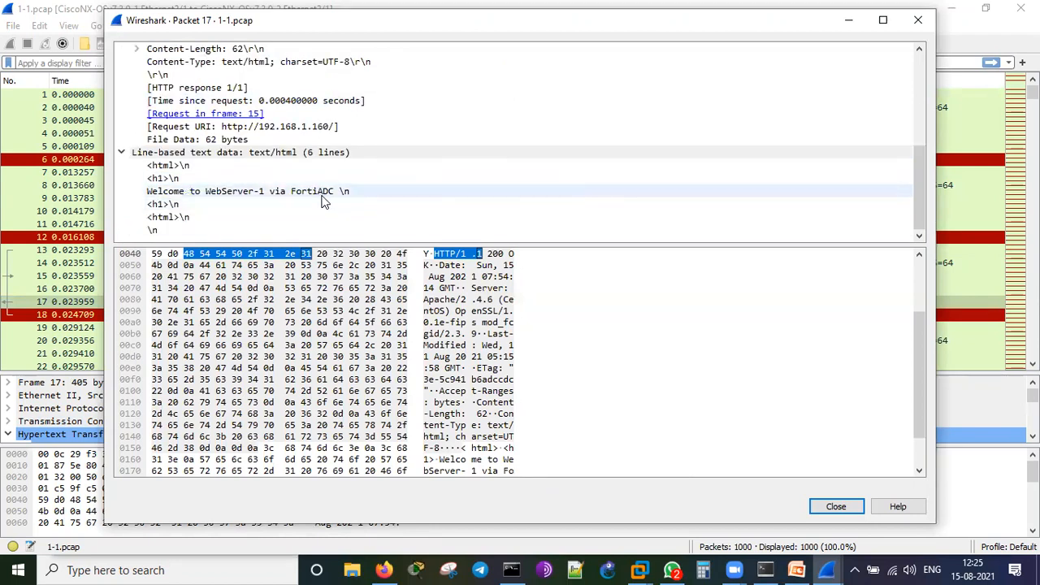
click(846, 507)
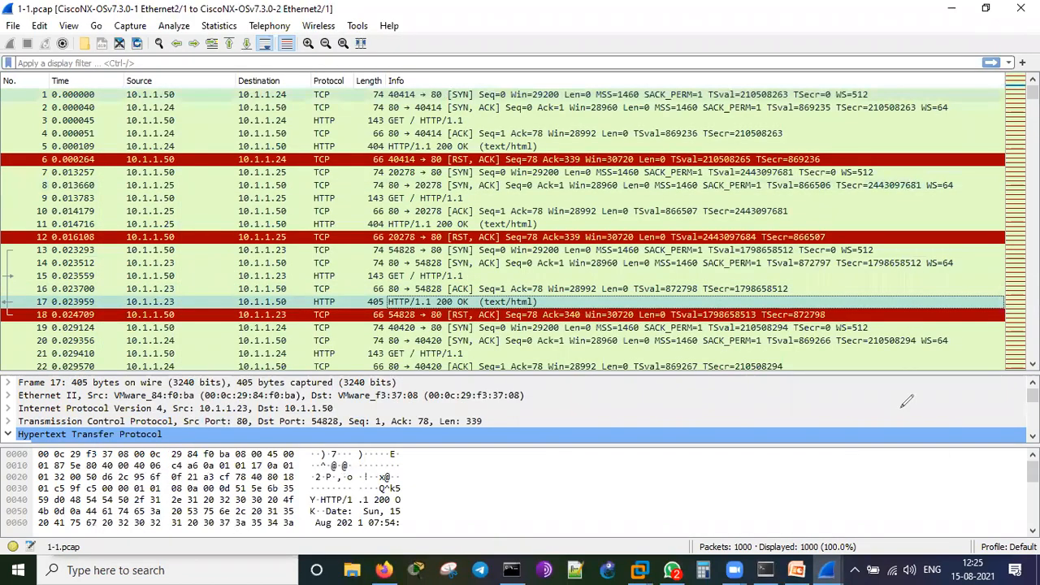
drag(925, 417, 893, 414)
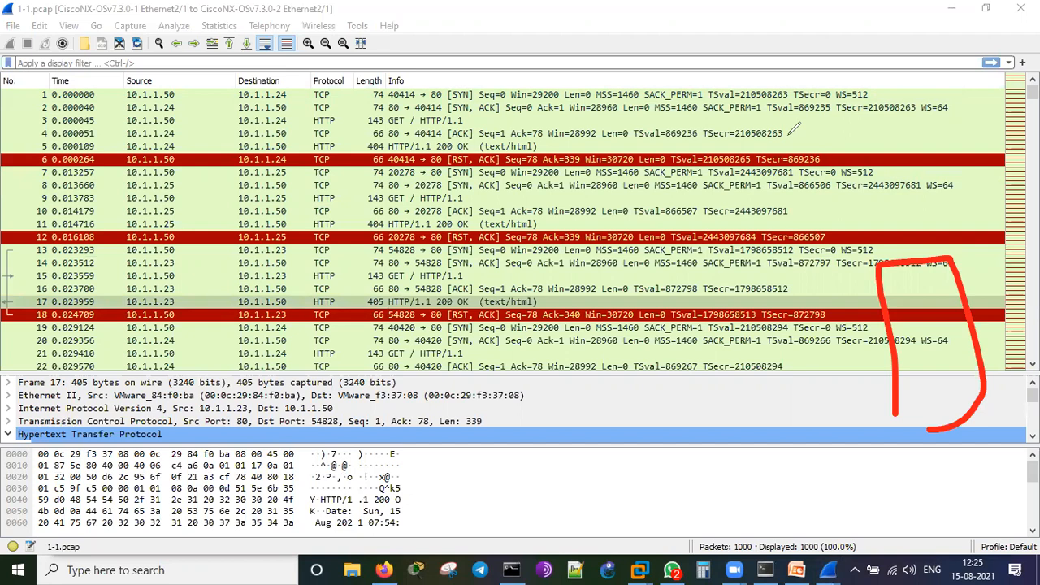
key(Escape)
Minimize Wireshark and sketch the client box, the ADC box and the client-to-ADC arrow.
click(952, 12)
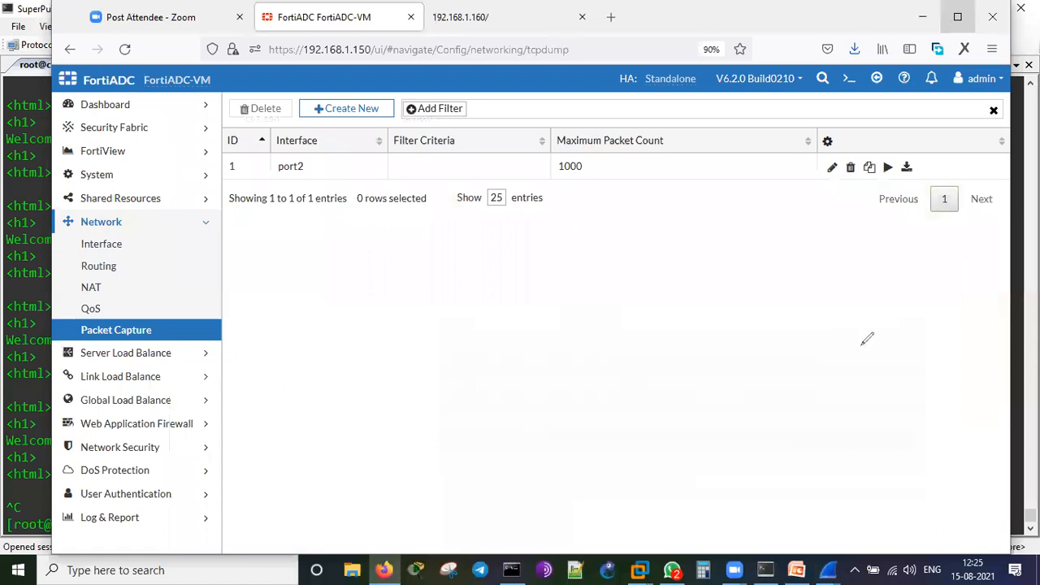
drag(901, 304, 911, 351)
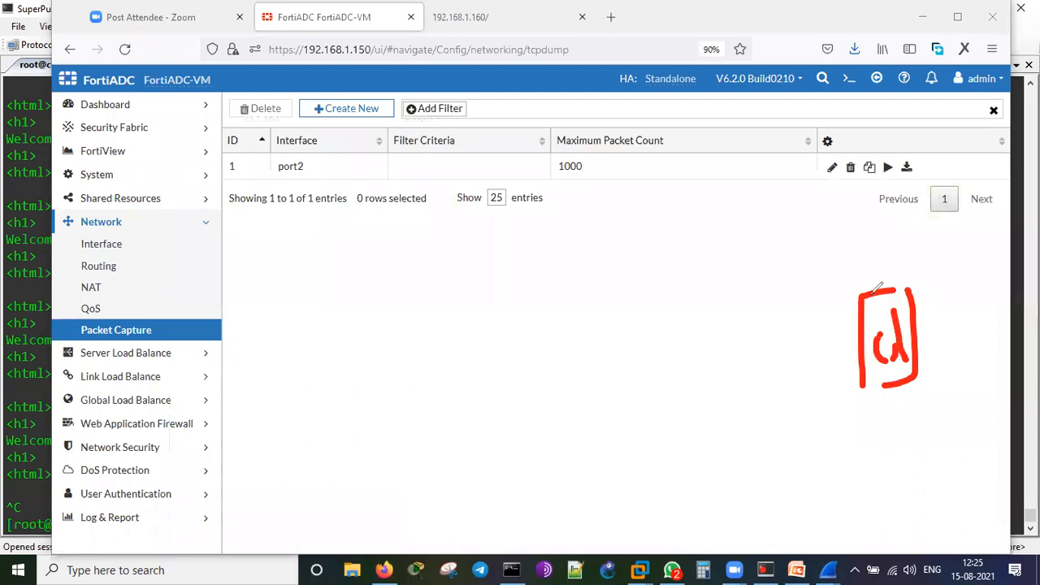
mouse_move(847, 330)
mouse_down()
mouse_move(762, 334)
mouse_move(787, 363)
mouse_up()
mouse_move(673, 379)
mouse_down()
mouse_move(664, 232)
mouse_move(687, 357)
mouse_up()
mouse_move(688, 252)
mouse_down()
mouse_move(683, 347)
mouse_move(778, 268)
mouse_up()
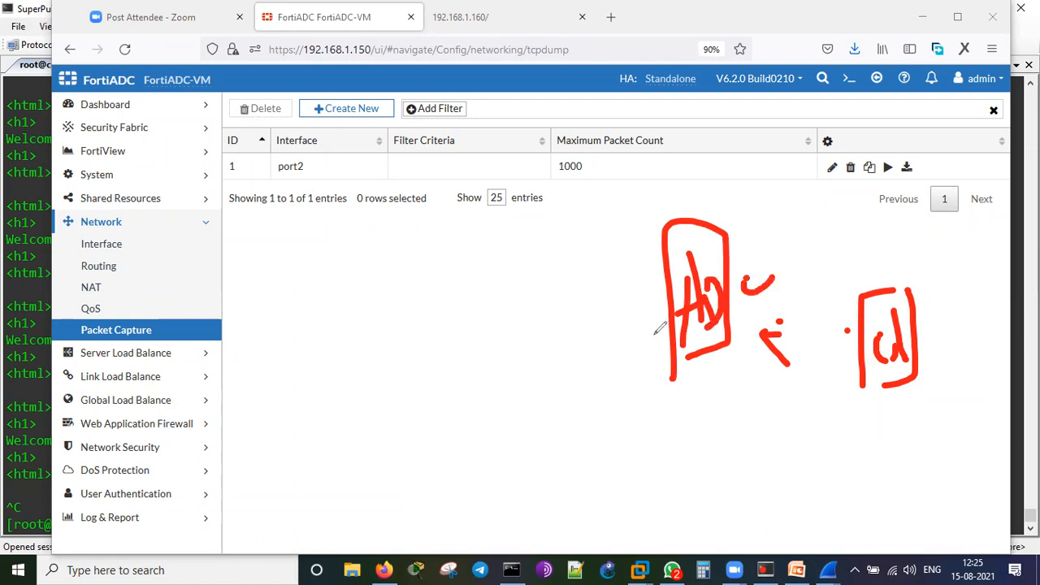
mouse_move(861, 323)
mouse_down()
mouse_move(762, 336)
mouse_move(789, 369)
mouse_move(797, 316)
mouse_up()
click(798, 310)
click(815, 304)
drag(751, 263, 744, 281)
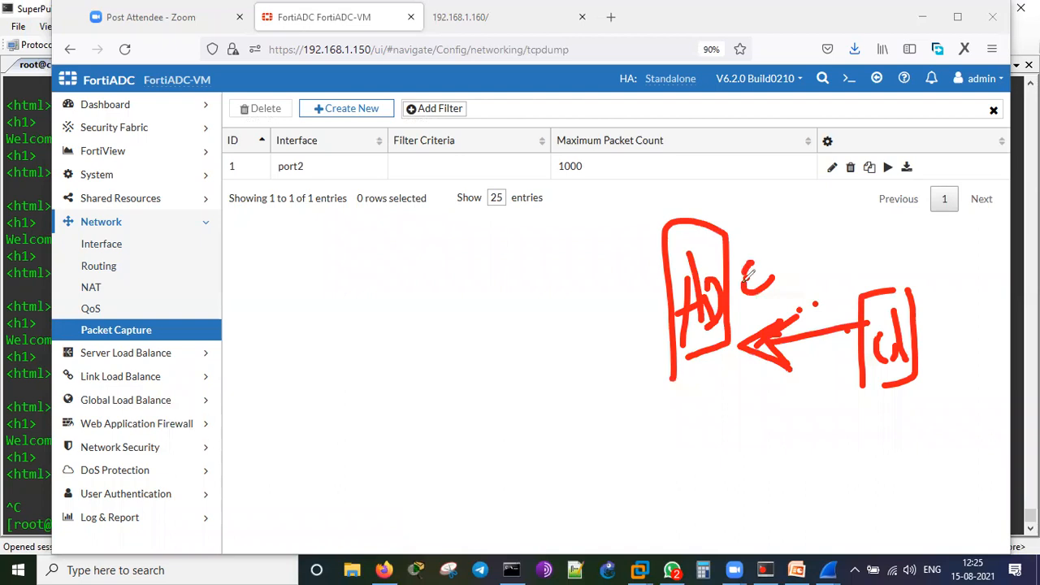
Draw lines from the ADC to three servers numbered 1, 2 and 3.
mouse_move(657, 294)
mouse_down()
mouse_move(497, 259)
mouse_move(540, 336)
mouse_up()
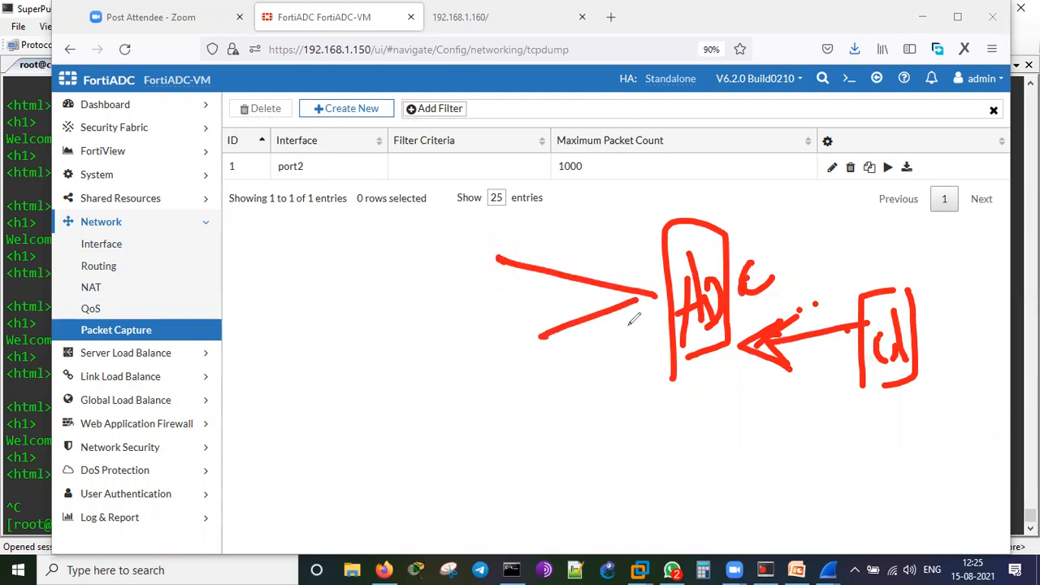
drag(629, 324, 538, 404)
drag(446, 235, 451, 273)
mouse_move(448, 333)
mouse_down()
mouse_move(476, 329)
mouse_move(502, 355)
mouse_up()
mouse_move(474, 400)
mouse_down()
mouse_move(507, 417)
mouse_move(493, 453)
mouse_up()
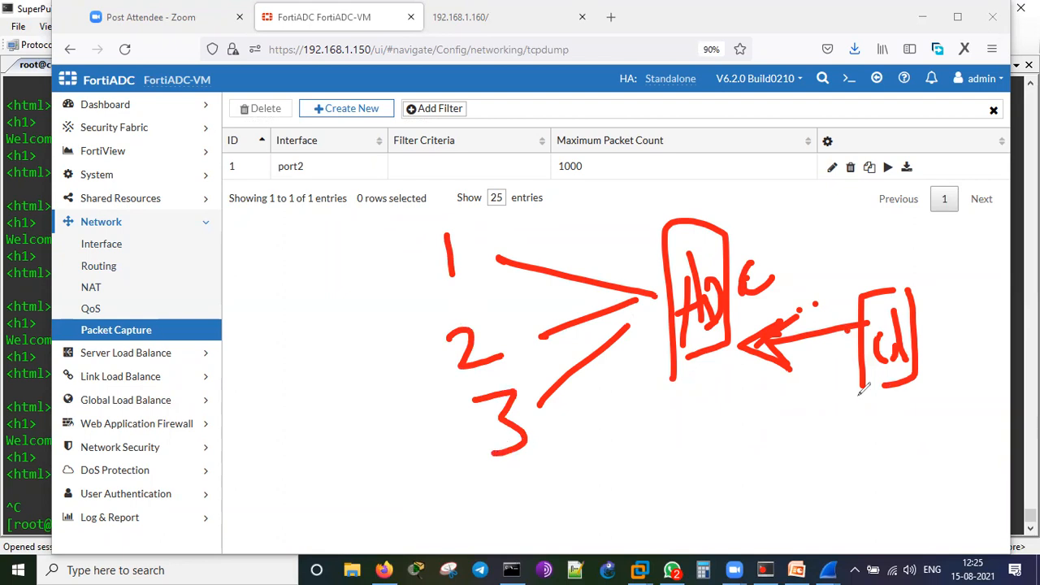
Label the client .160 and the servers .23, .24 and .25.
click(830, 451)
drag(851, 401, 853, 436)
mouse_move(889, 384)
mouse_down()
mouse_move(877, 419)
mouse_move(934, 421)
mouse_move(924, 400)
mouse_up()
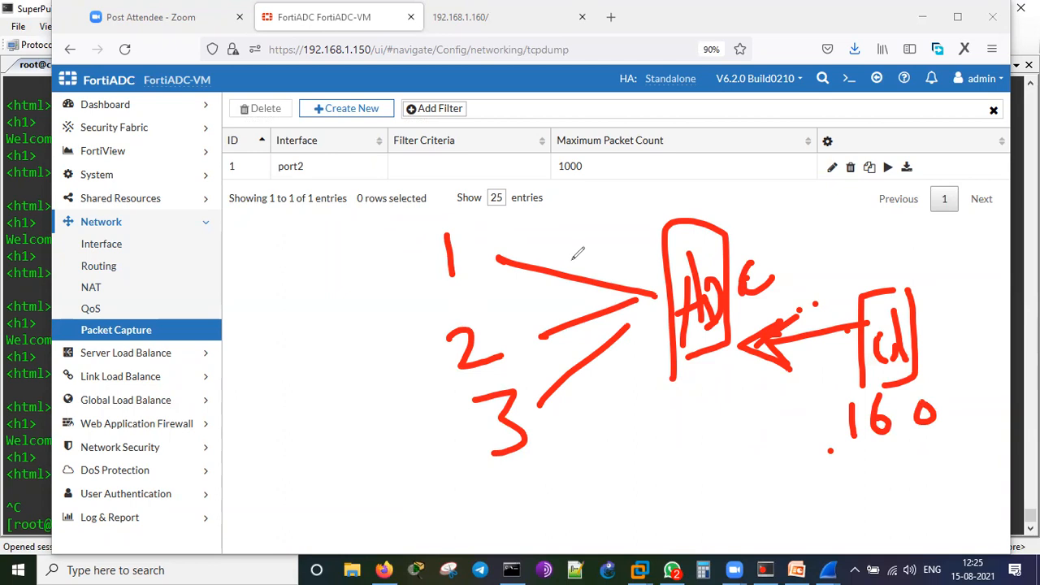
click(531, 236)
mouse_move(539, 210)
mouse_down()
mouse_move(549, 242)
mouse_move(576, 241)
mouse_up()
drag(583, 195, 605, 259)
mouse_move(520, 297)
mouse_down()
mouse_move(558, 312)
mouse_move(552, 357)
mouse_up()
click(558, 416)
mouse_move(587, 438)
mouse_down()
mouse_move(562, 414)
mouse_move(594, 394)
mouse_up()
Write NAT above the ADC, box its client-facing side, and circle the three servers.
click(692, 210)
mouse_move(696, 198)
mouse_down()
mouse_move(706, 183)
mouse_move(725, 208)
mouse_move(754, 195)
mouse_move(772, 223)
mouse_move(782, 205)
mouse_move(789, 221)
mouse_move(814, 186)
mouse_up()
click(728, 185)
click(758, 190)
mouse_move(704, 180)
mouse_down()
mouse_move(724, 206)
mouse_move(697, 212)
mouse_up()
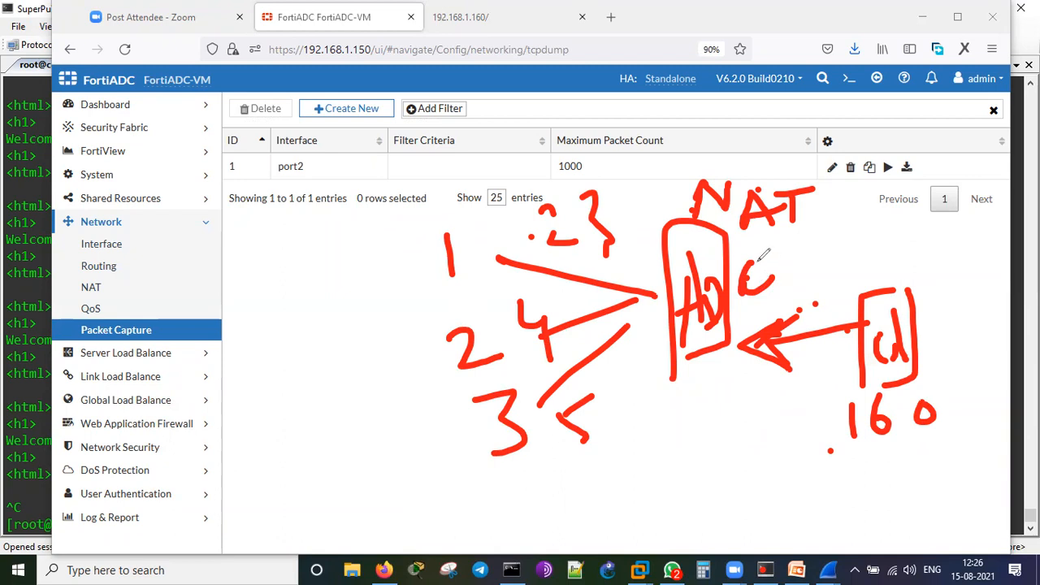
mouse_move(731, 300)
mouse_down()
mouse_move(823, 243)
mouse_move(730, 402)
mouse_up()
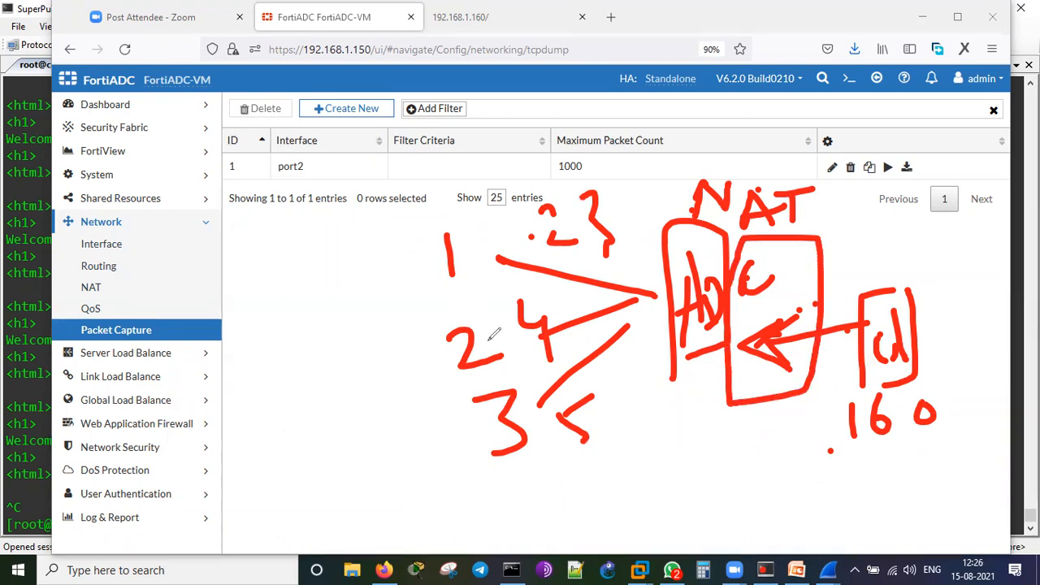
click(408, 253)
mouse_move(426, 220)
mouse_down()
mouse_move(597, 166)
mouse_move(656, 415)
mouse_move(420, 325)
mouse_move(430, 201)
mouse_up()
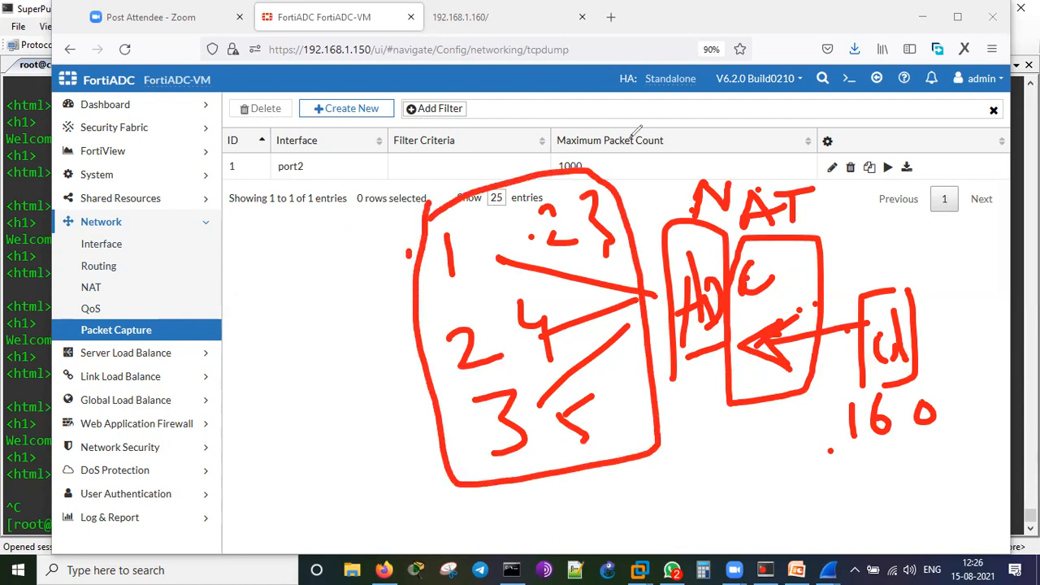
Clear the topology sketch and bring the 1.pcap Wireshark window forward.
key(Escape)
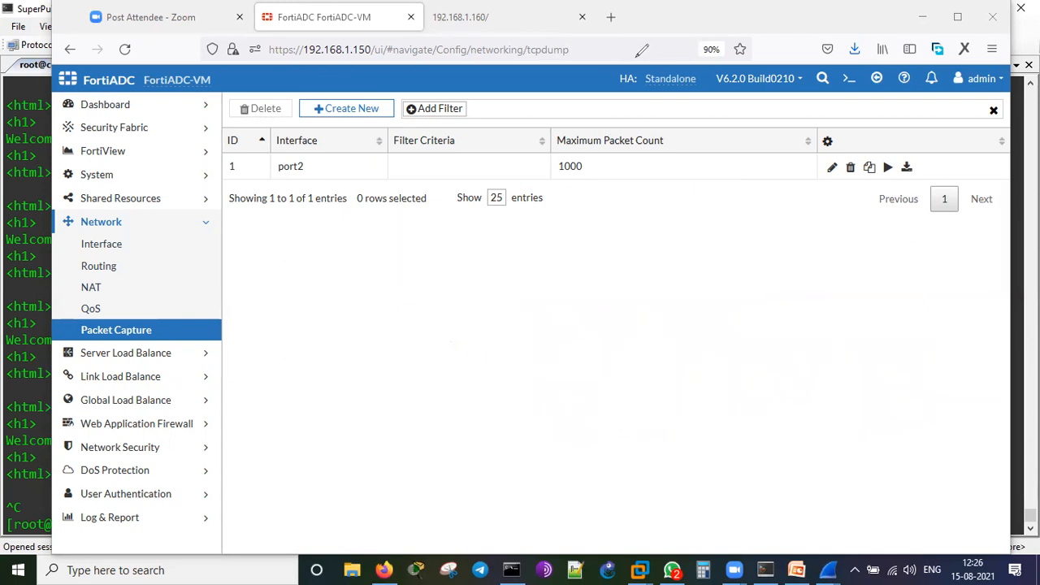
mouse_move(828, 569)
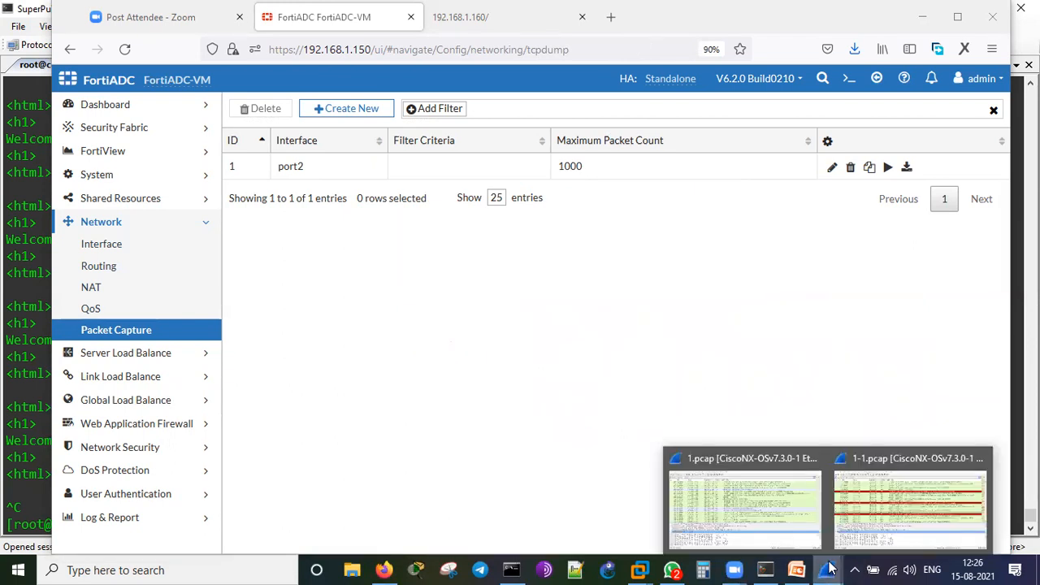
click(749, 512)
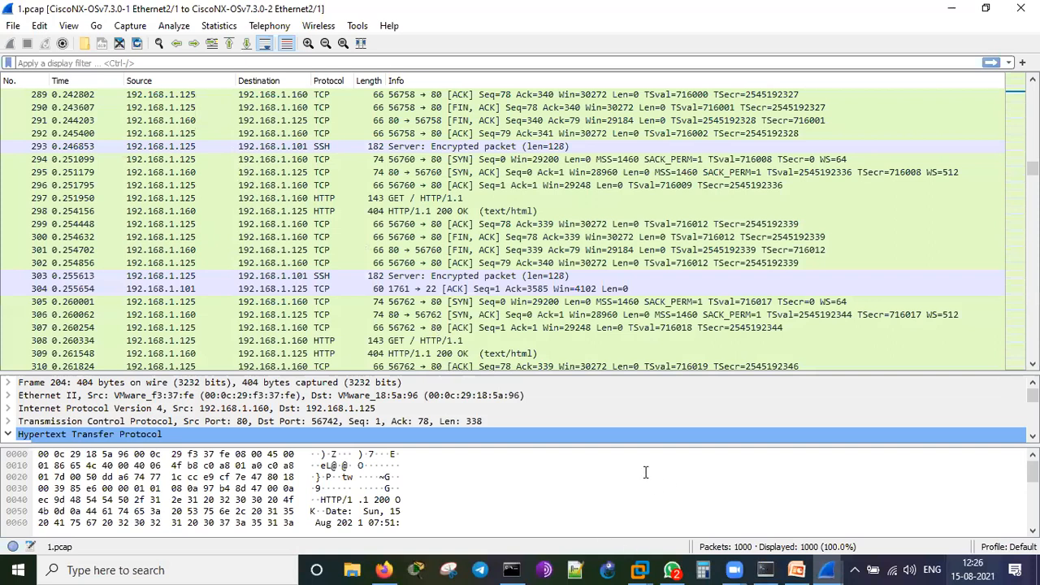
In the client terminal, run ip a to show ens33 at 192.168.1.125/16.
key(alt+Tab)
key(Return)
key(Return)
text(ip a)
key(Return)
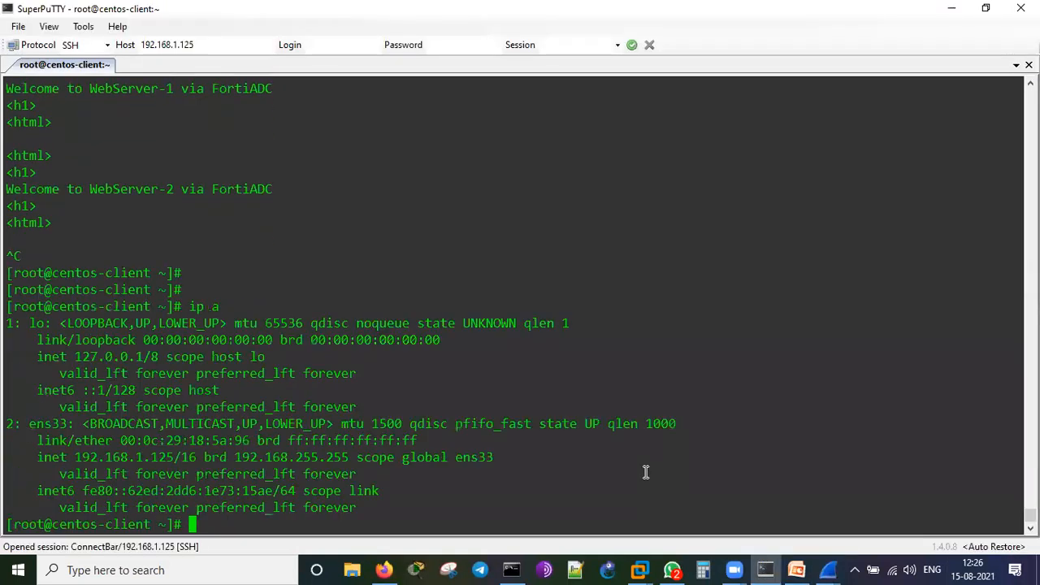
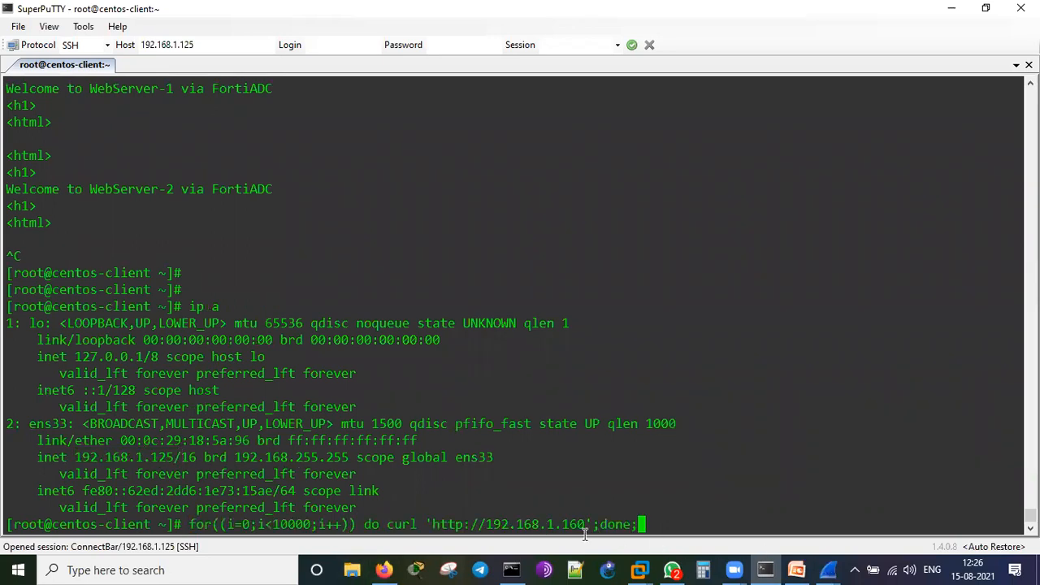
Show the taskbar previews of the 1.pcap and 1-1.pcap Wireshark captures.
click(821, 571)
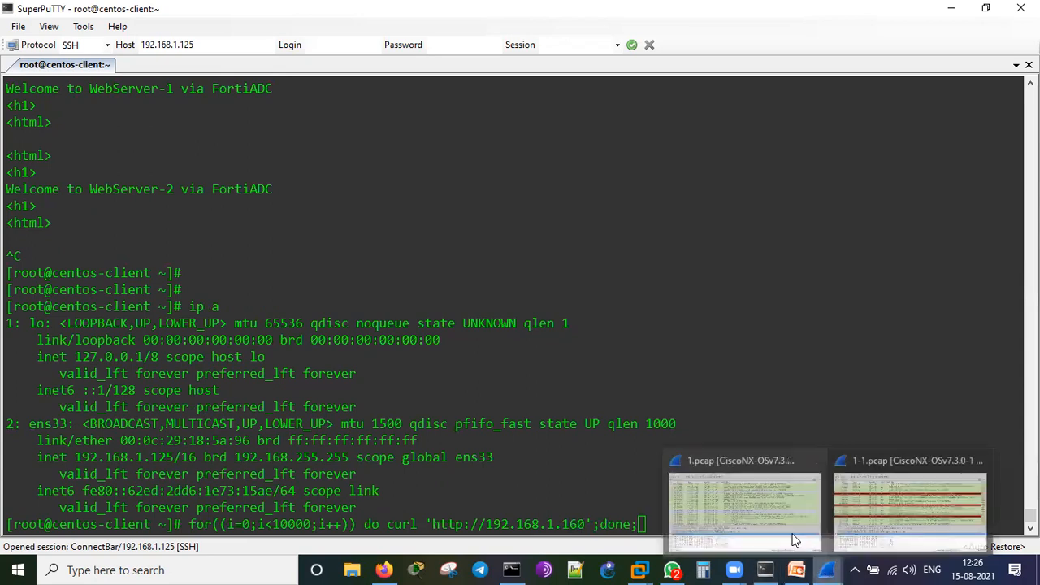
Bring up the 1-1.pcap capture and inspect frame 5's WebServer-2 HTTP response in its own window.
click(795, 540)
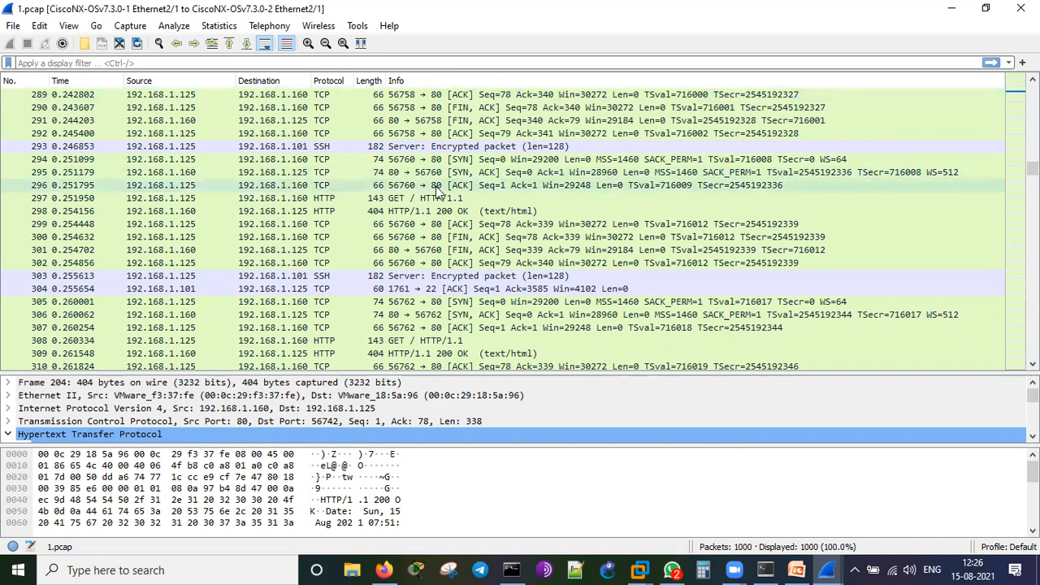
click(895, 508)
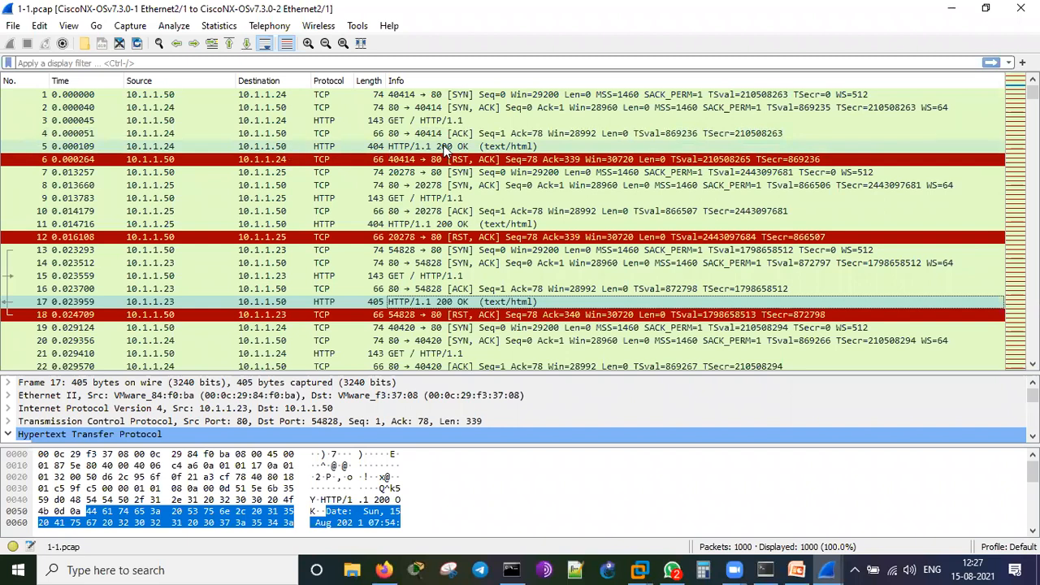
double_click(420, 149)
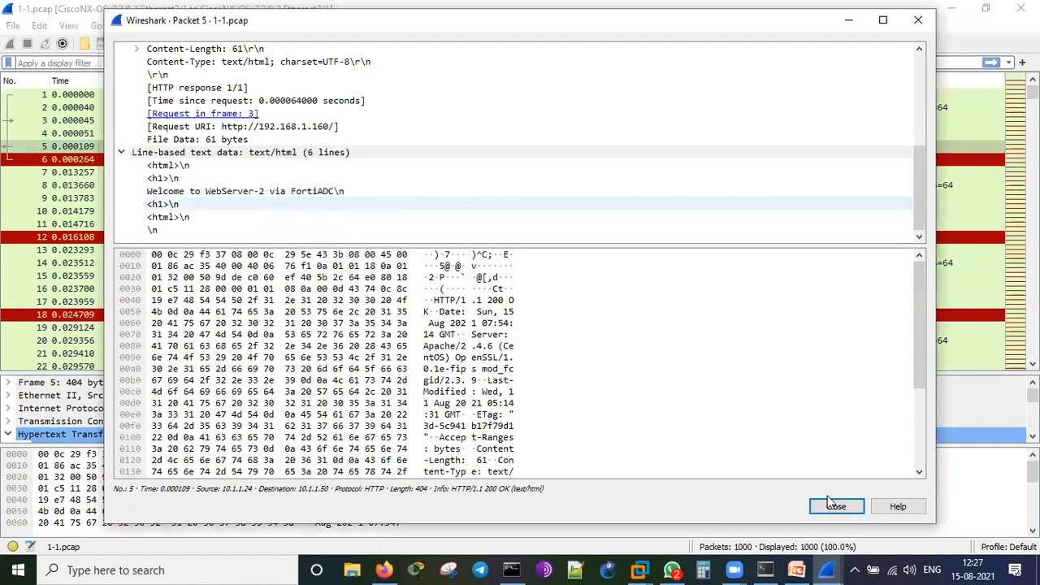
click(829, 501)
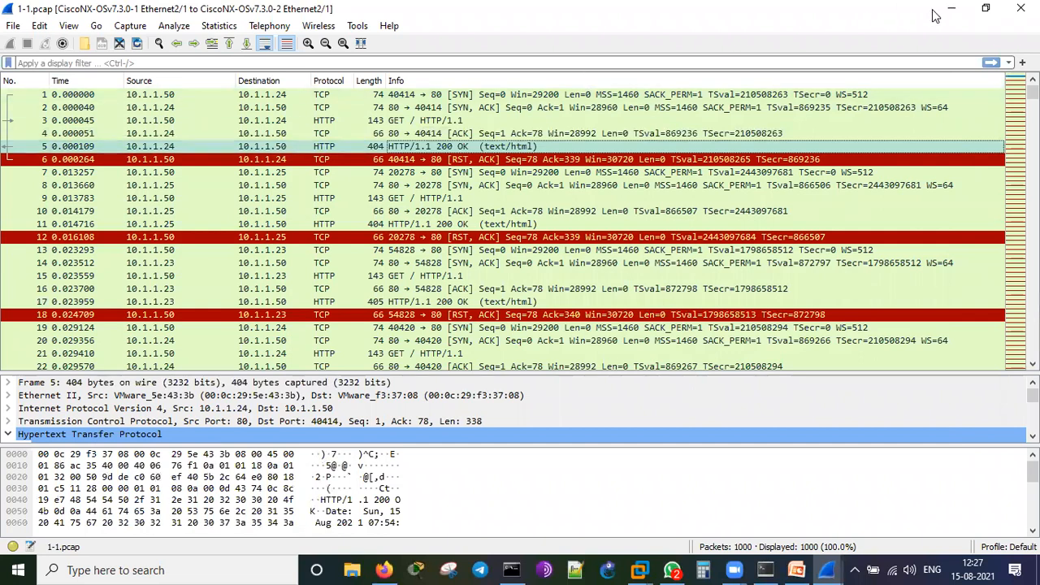
Run the curl loop to 192.168.1.160 and highlight responses rotating through WebServer-3, WebServer-1 and WebServer-2.
click(511, 569)
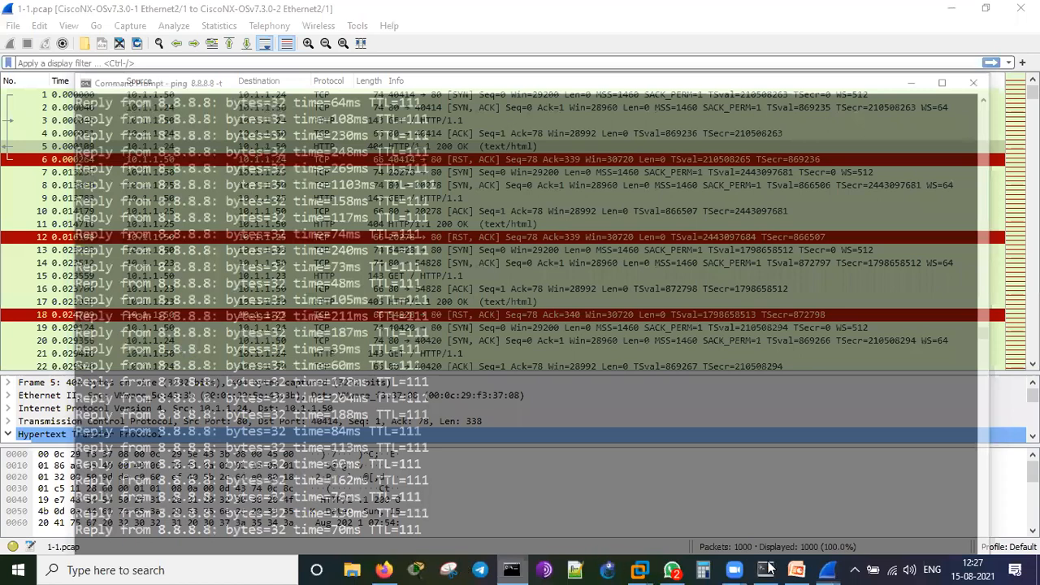
key(alt+Tab)
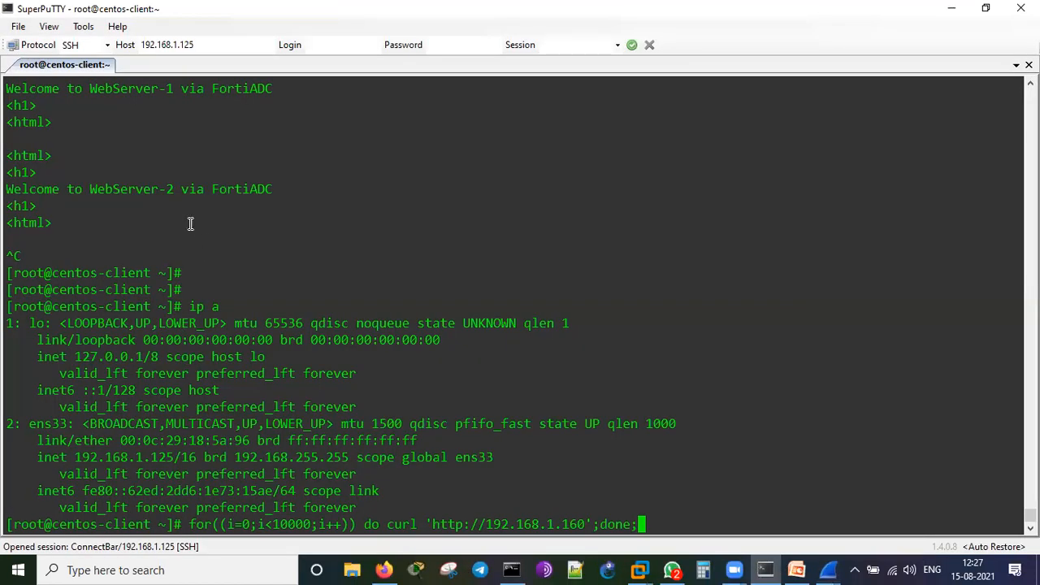
key(Return)
drag(32, 203, 425, 414)
click(425, 413)
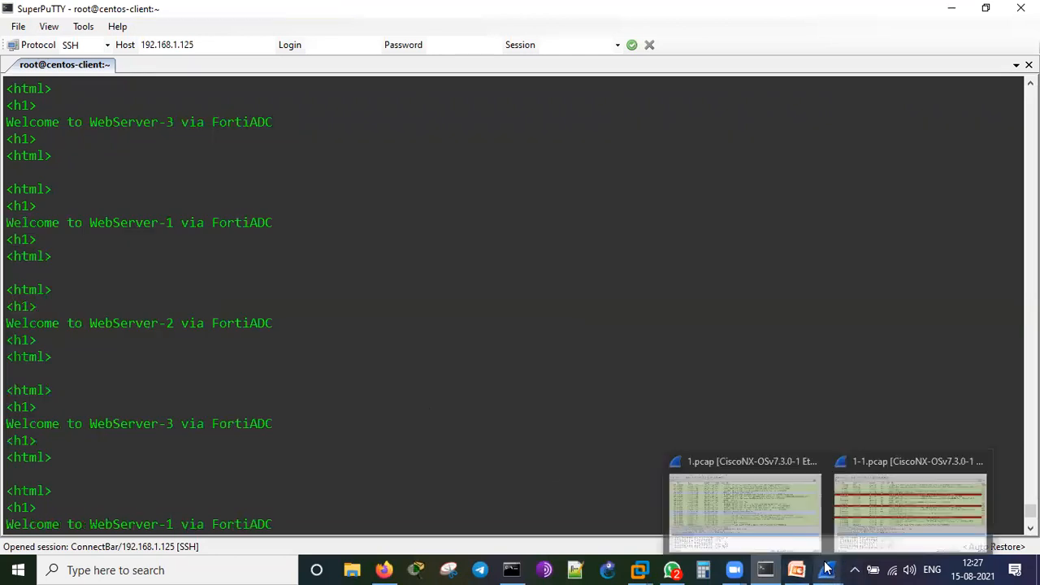
In FortiADC, open the demo-vip virtual server under Server Load Balance for editing.
click(387, 568)
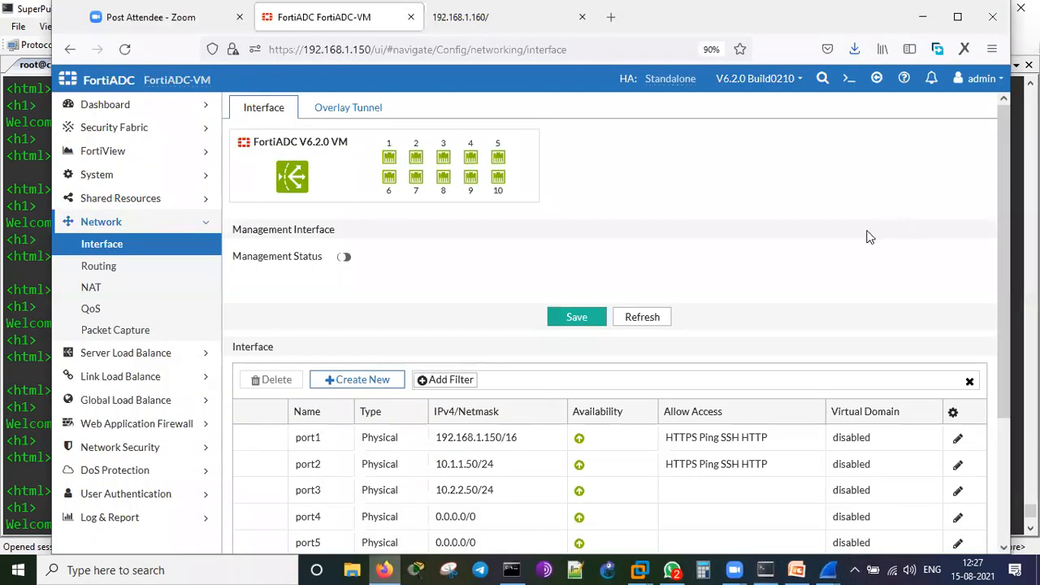
scroll(866, 235, down, 2)
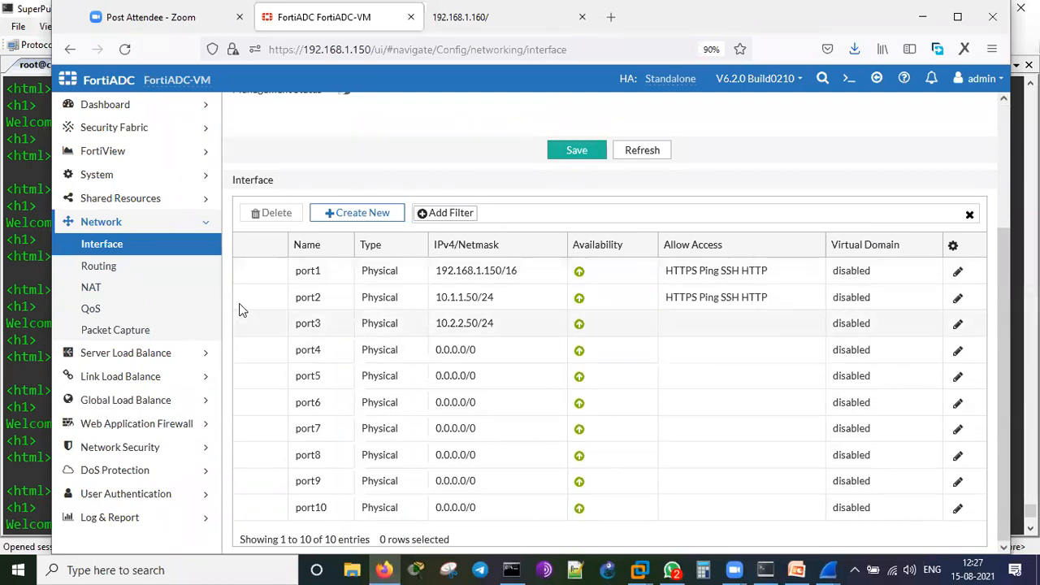
click(140, 355)
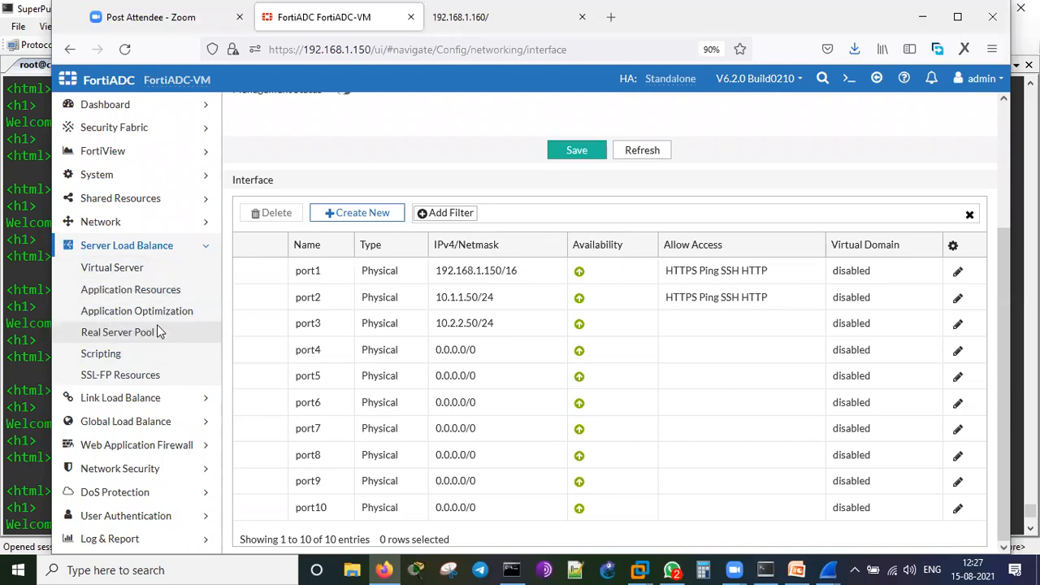
click(151, 270)
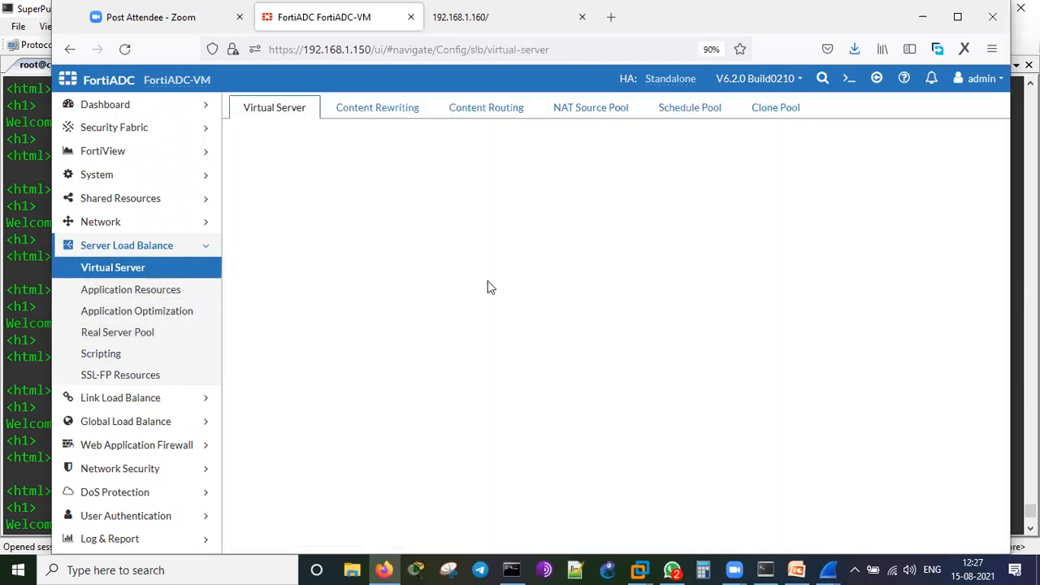
click(257, 219)
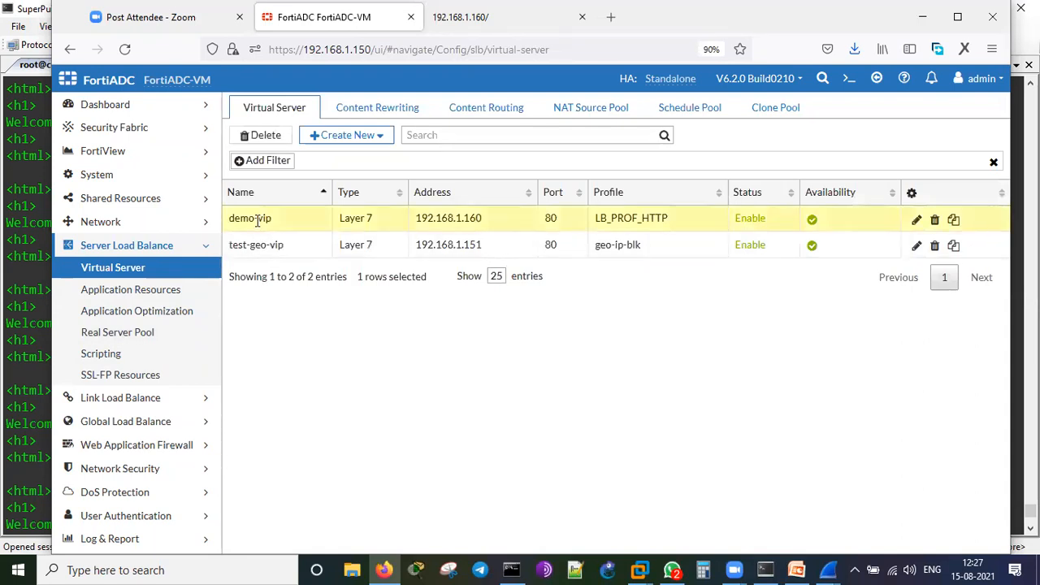
click(915, 221)
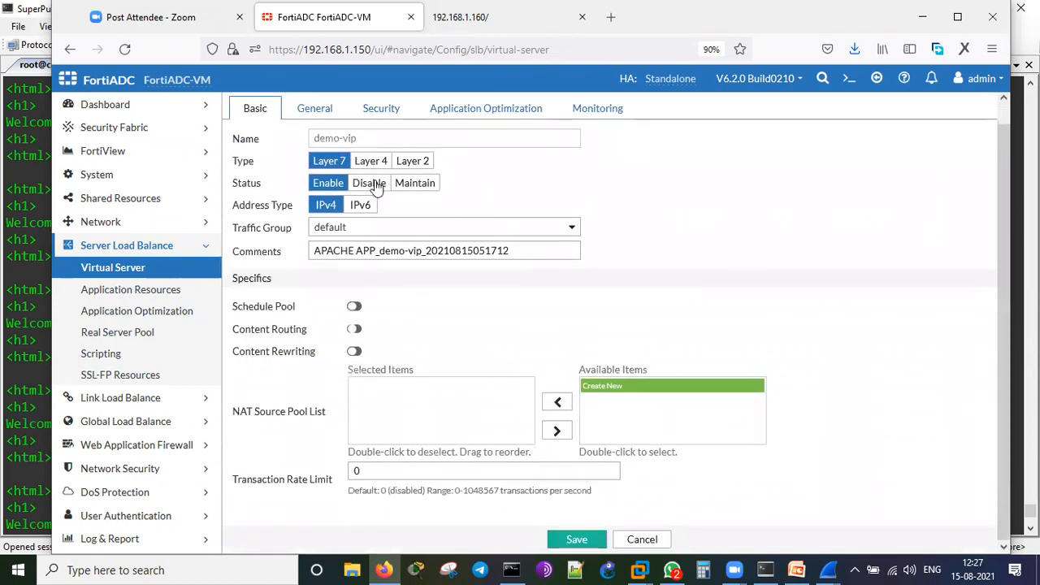
On demo-vip's General tab, confirm LB_METHOD_ROUND_ROBIN to demo-pool on 192.168.1.160 port 80, leaving it unchanged.
click(315, 110)
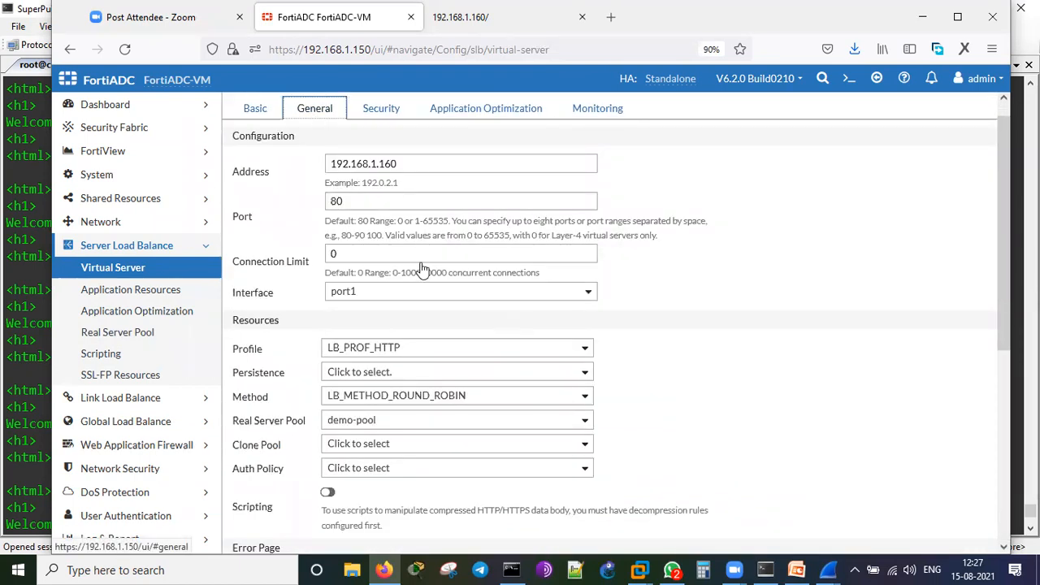
scroll(504, 235, down, 3)
click(514, 252)
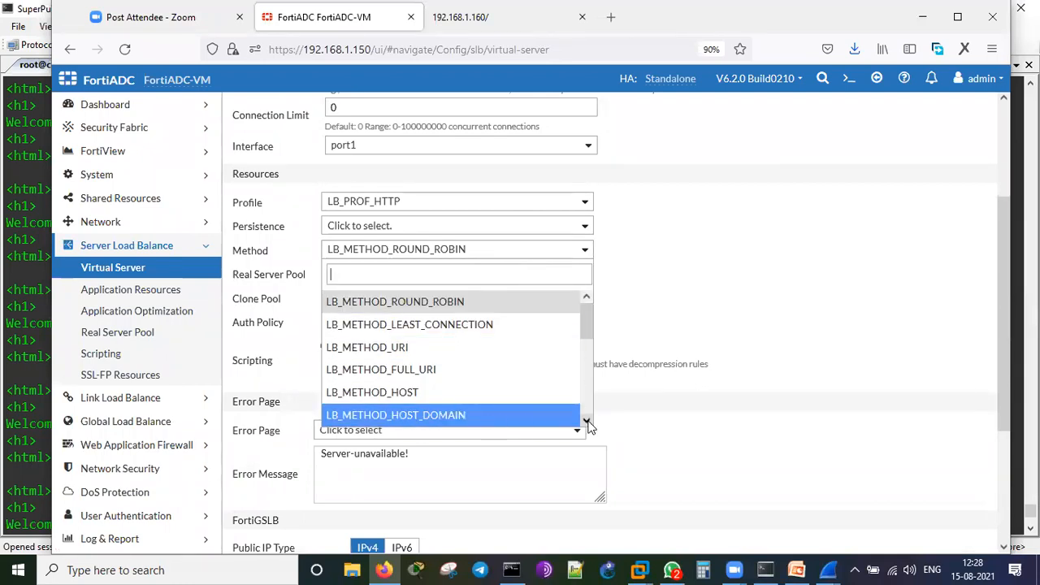
scroll(588, 422, down, 3)
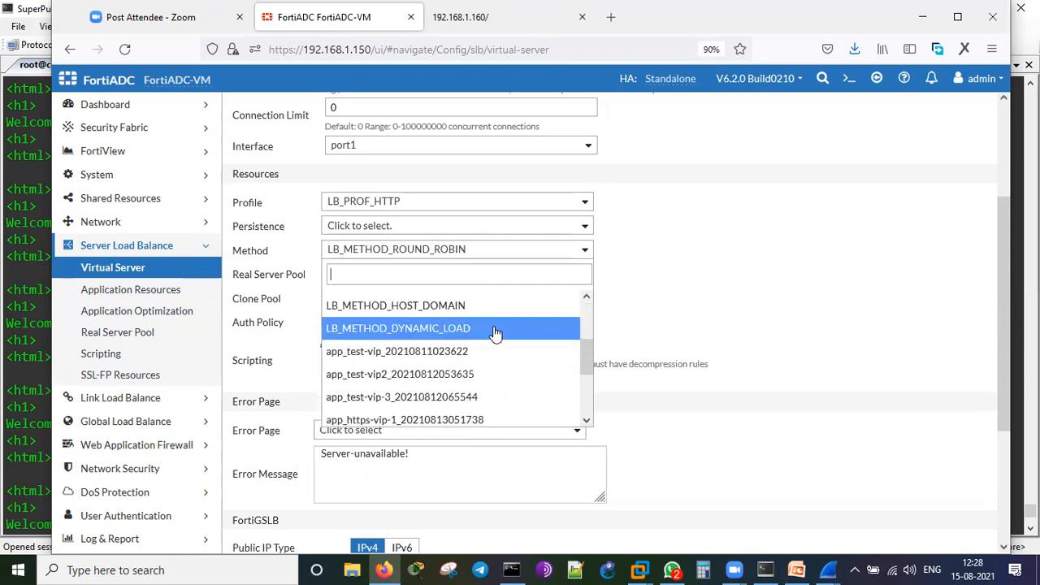
scroll(502, 354, down, 3)
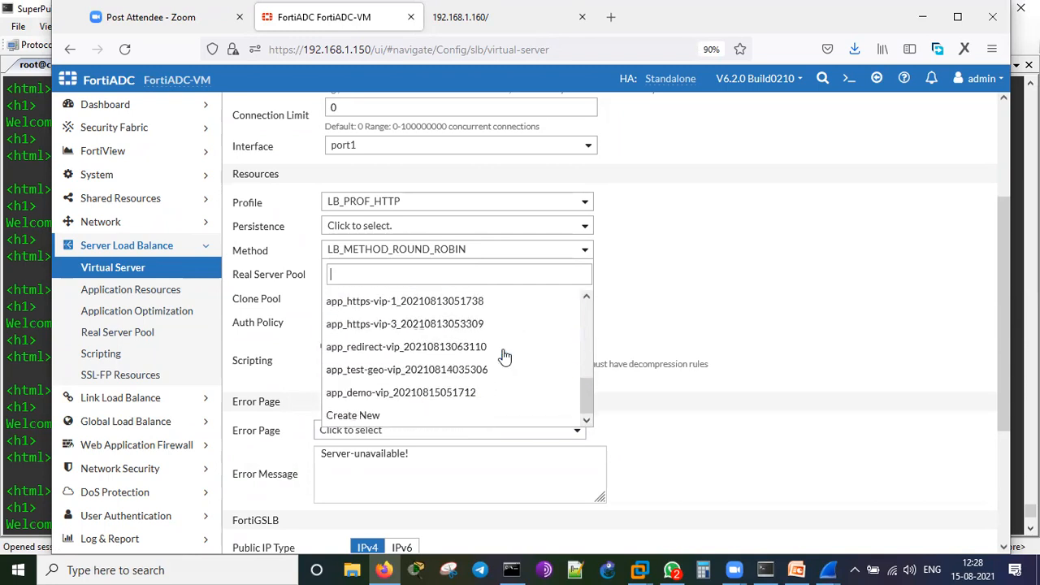
scroll(504, 356, up, 5)
scroll(505, 355, down, 5)
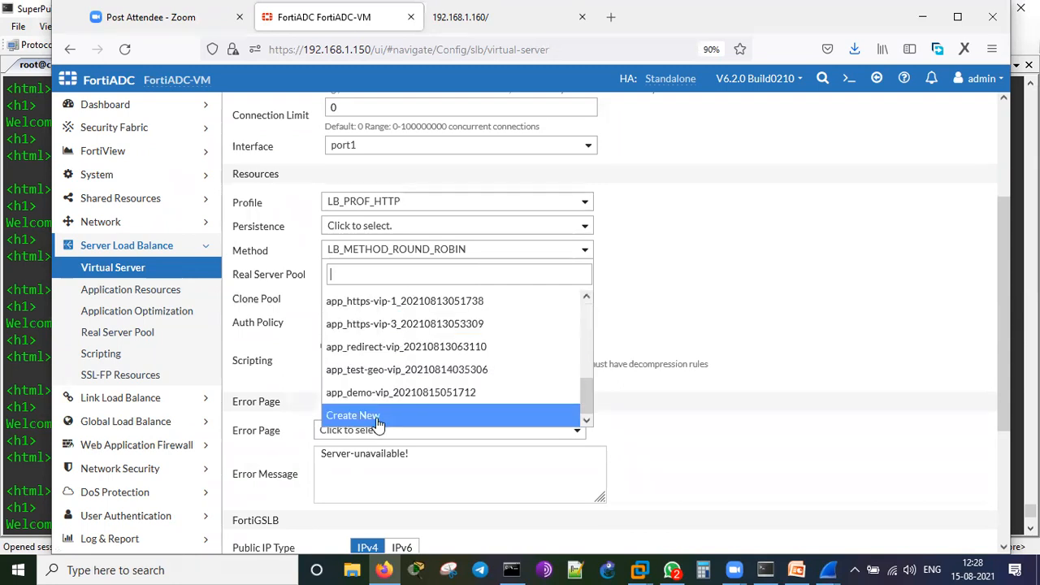
click(800, 276)
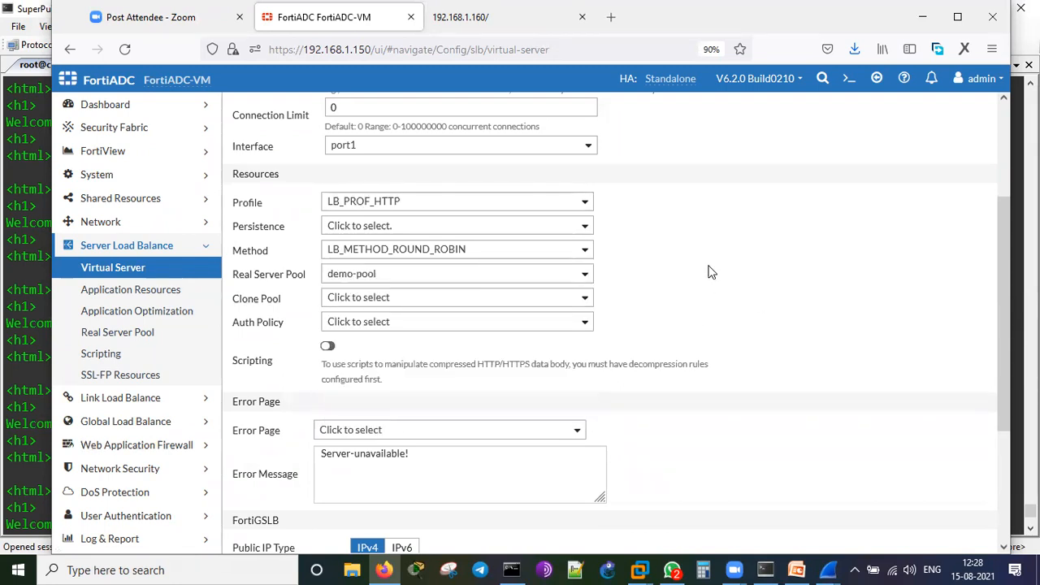
scroll(709, 272, up, 3)
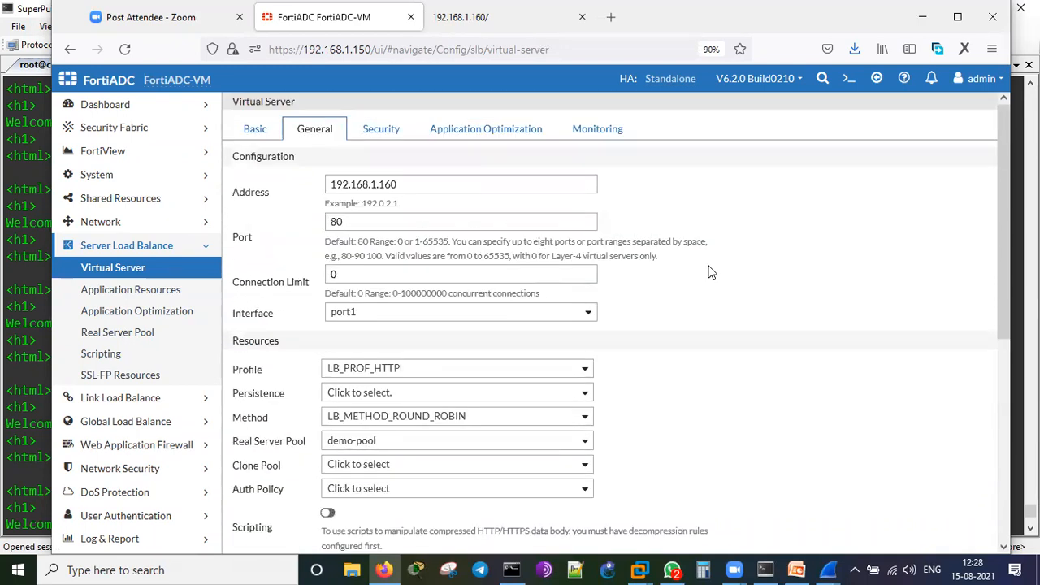
click(796, 569)
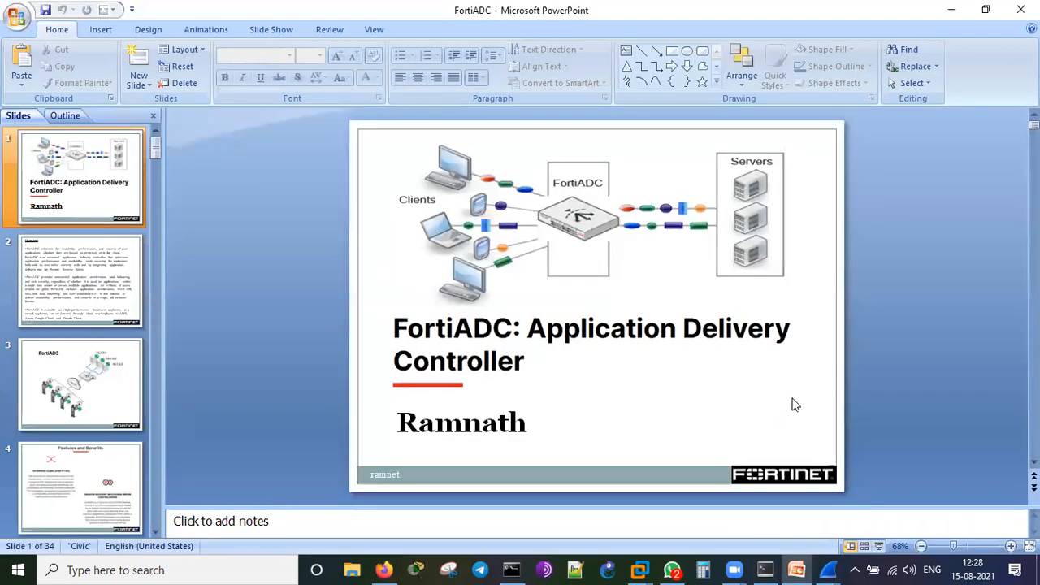
Scroll the slide thumbnails down to the closing contact-info slide 34.
scroll(895, 362, down, 12)
scroll(896, 366, down, 20)
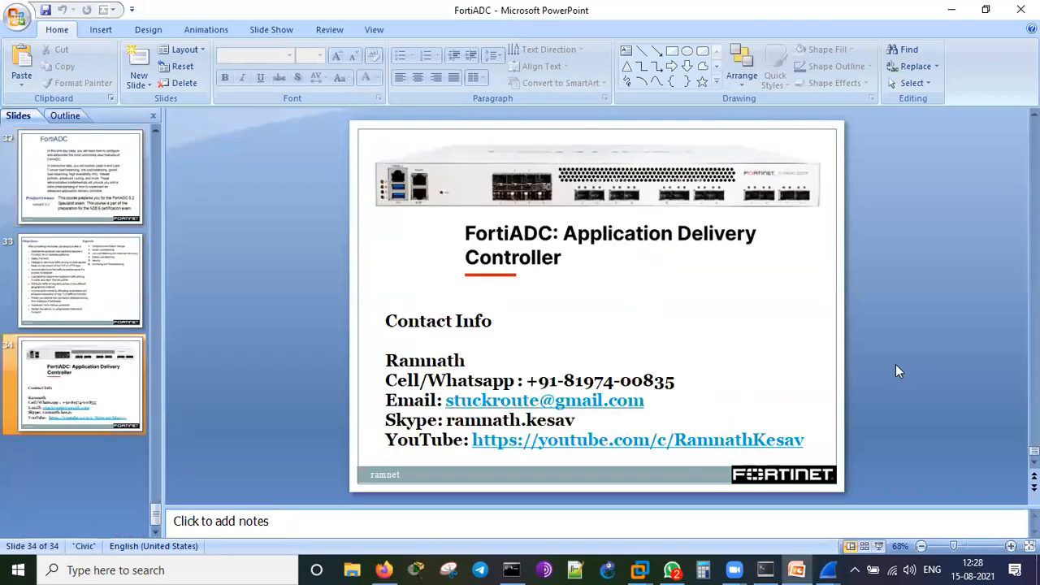
click(903, 133)
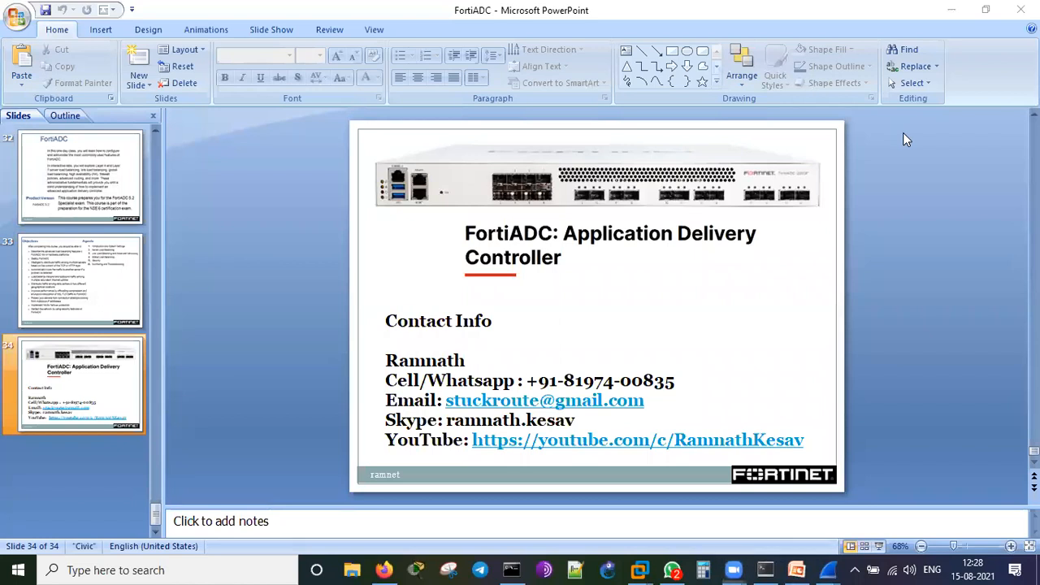